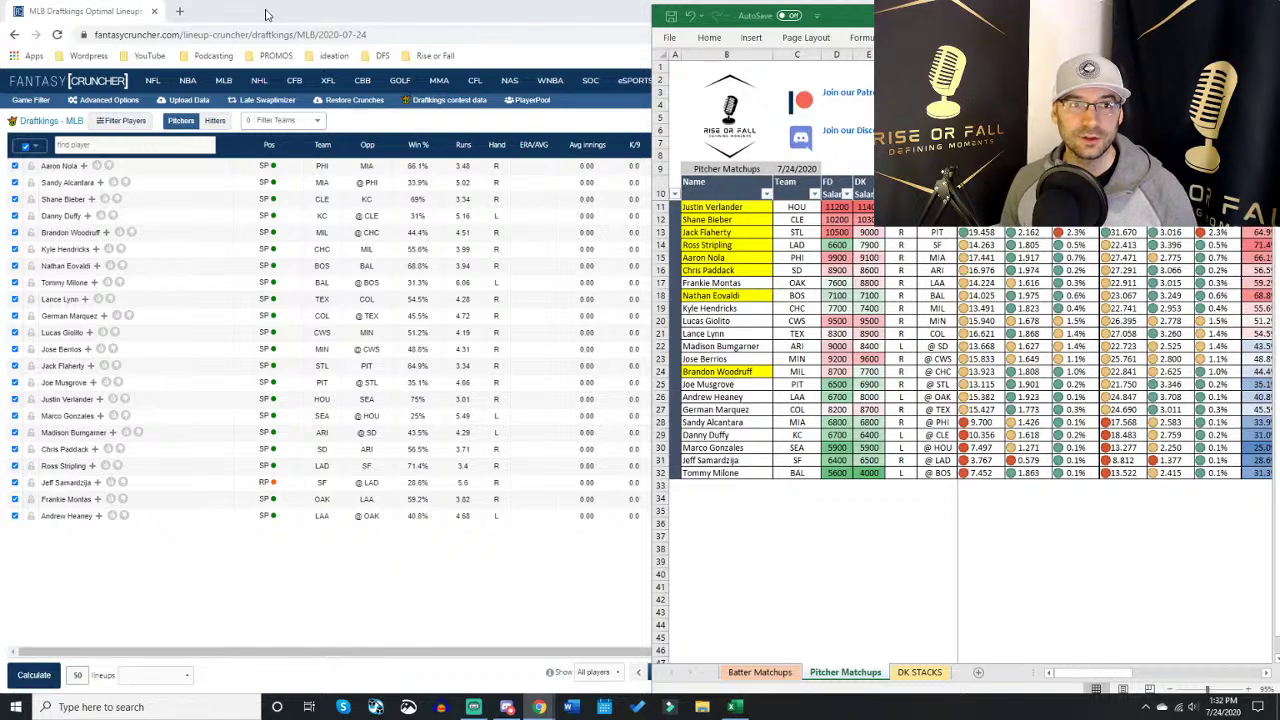
Step: Maximize the MLB Study Hub workbook window and switch to the Fantasy Cruncher DraftKings MLB page in Chrome
{"action": "double_click", "coordinate": [970, 10]}
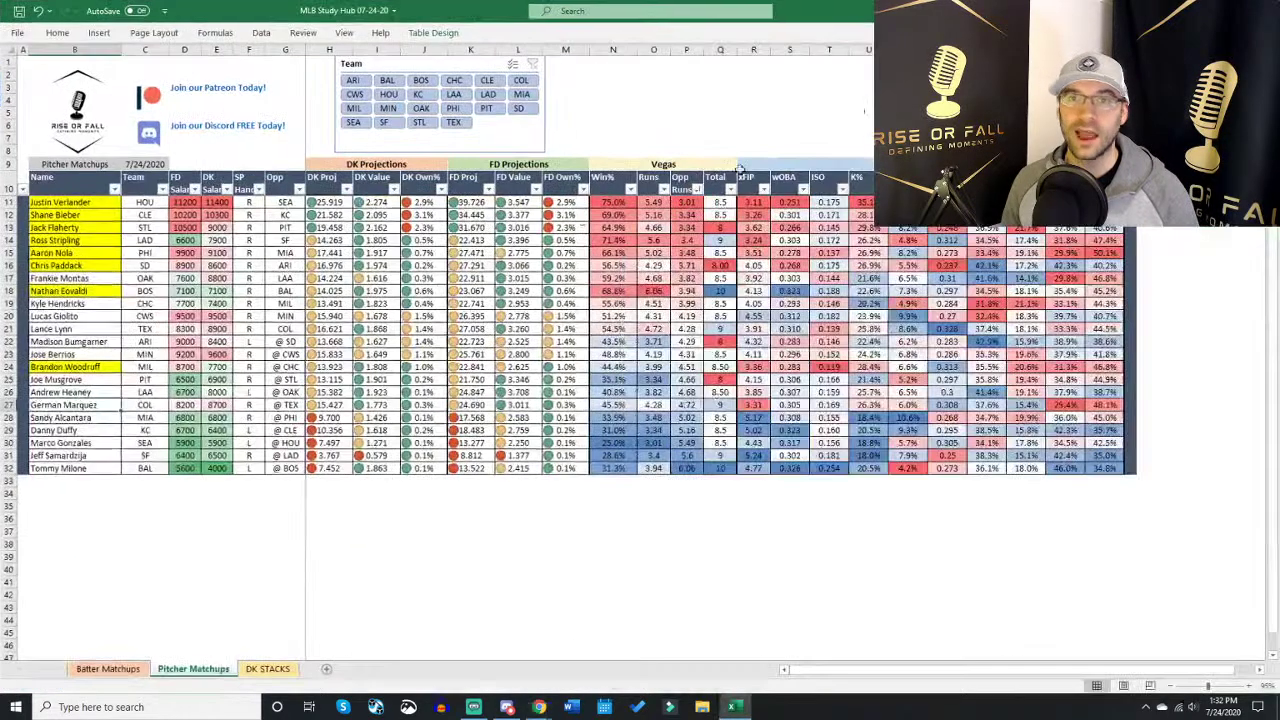
{"action": "mouse_move", "coordinate": [540, 705]}
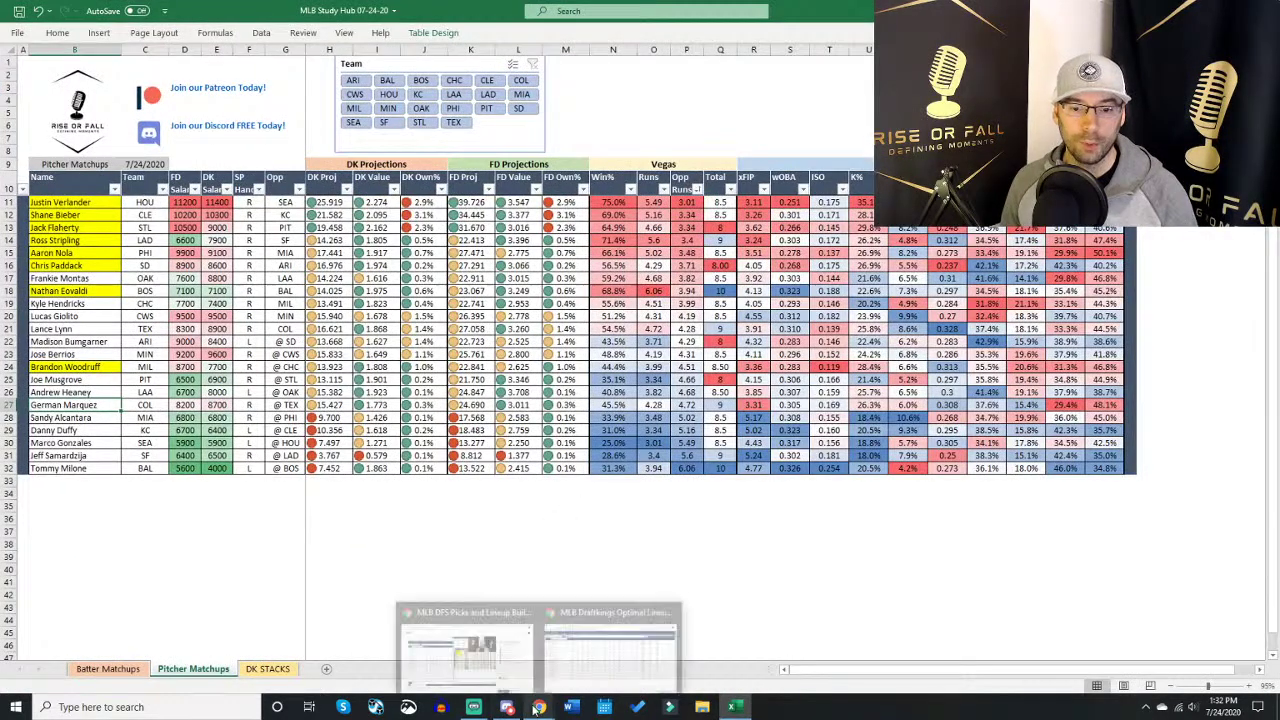
{"action": "left_click", "coordinate": [550, 660]}
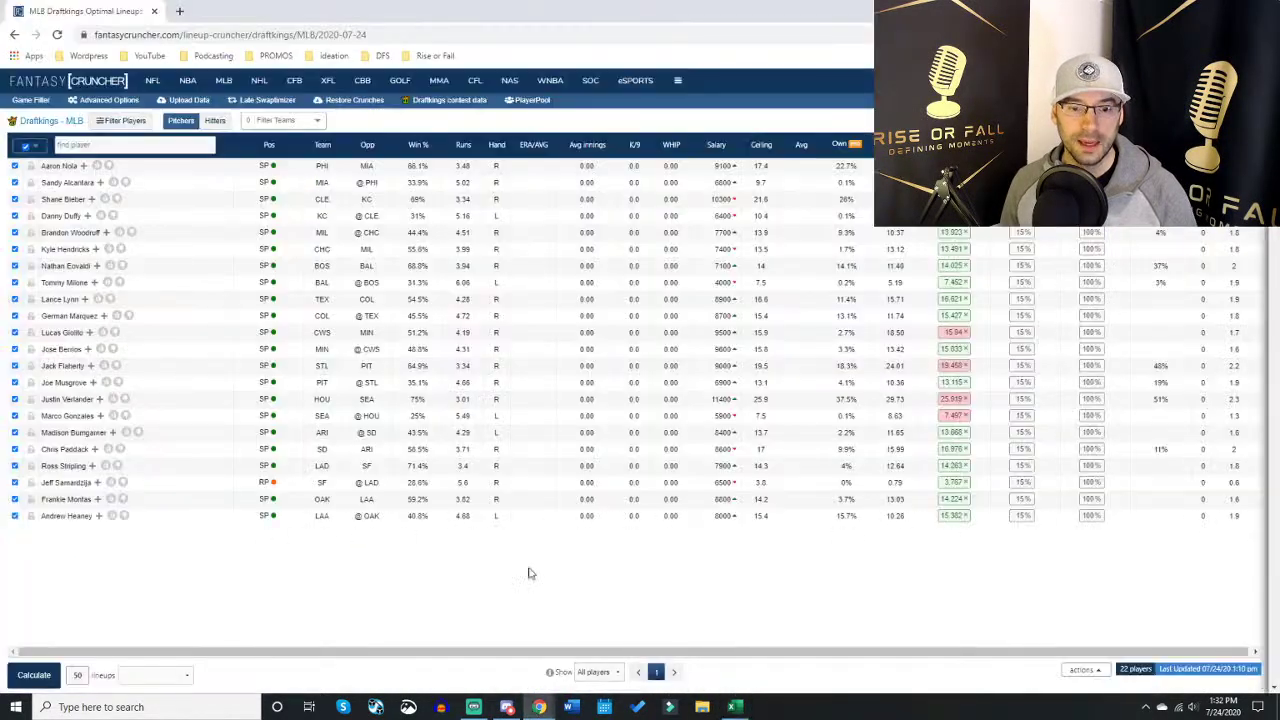
Step: View the advanced lineup settings, close them, and display the games in the slate filter
{"action": "left_click", "coordinate": [112, 102]}
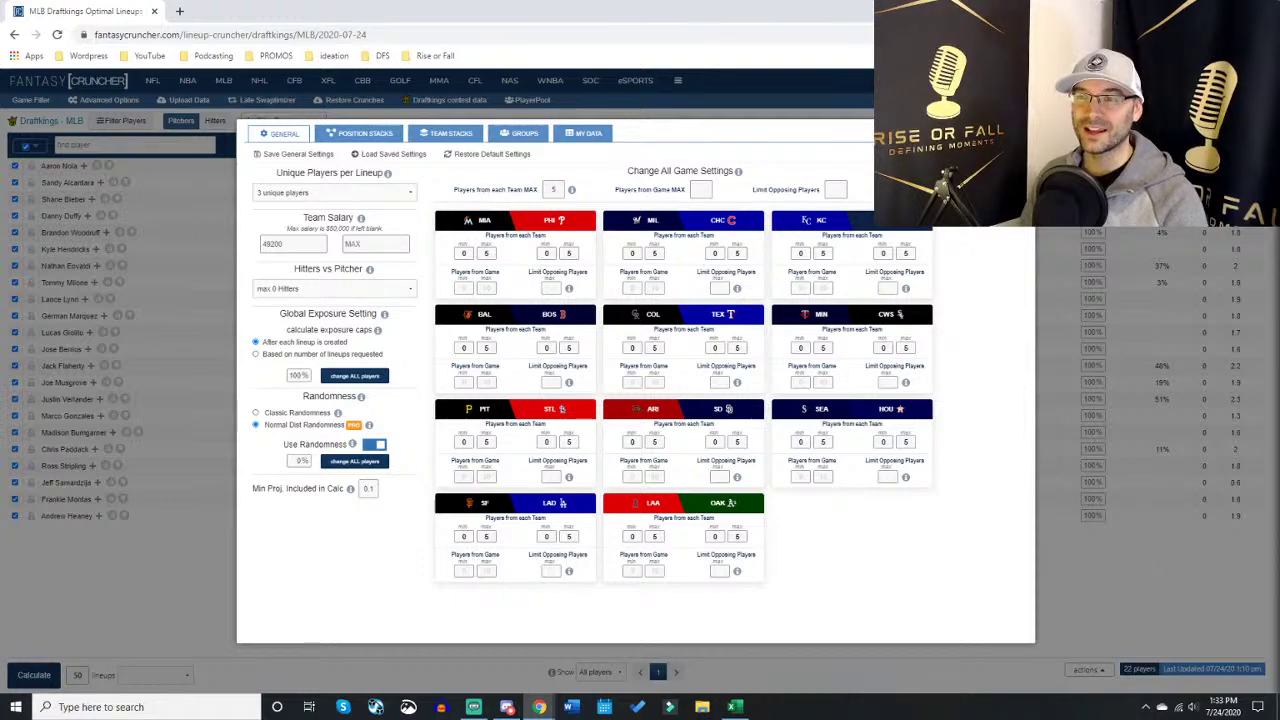
{"action": "key", "text": "Escape"}
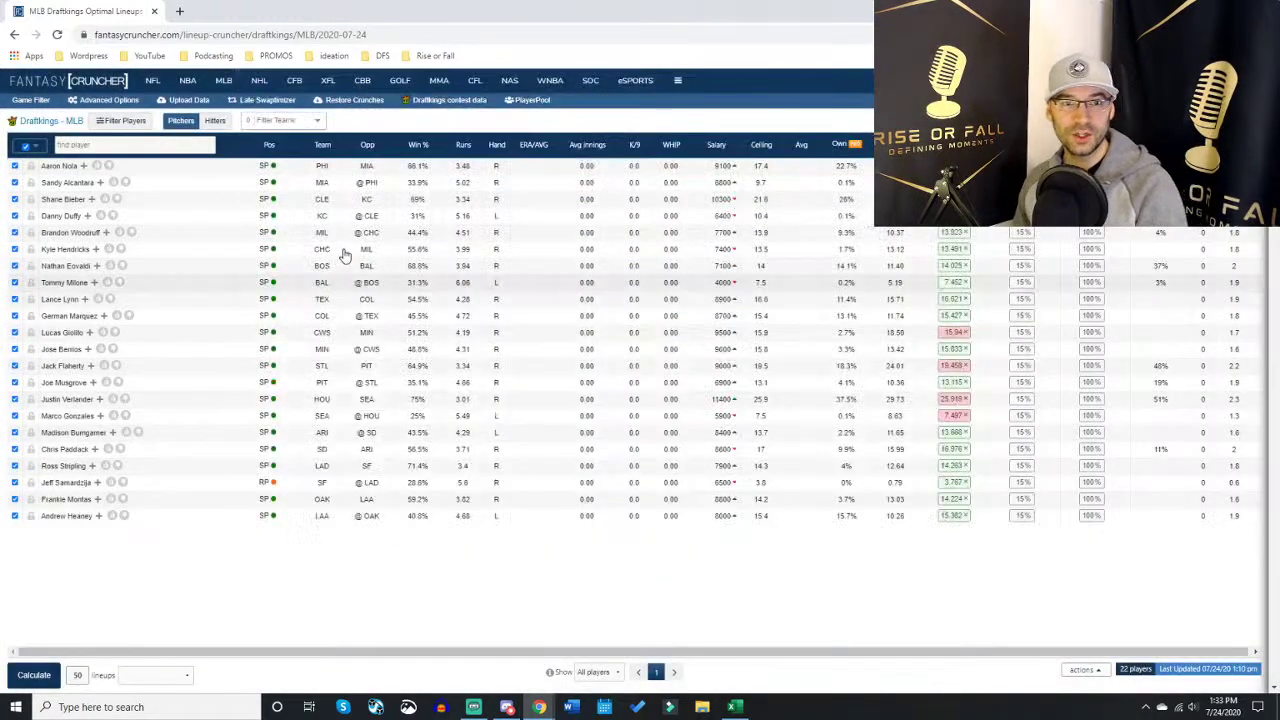
{"action": "left_click", "coordinate": [38, 102]}
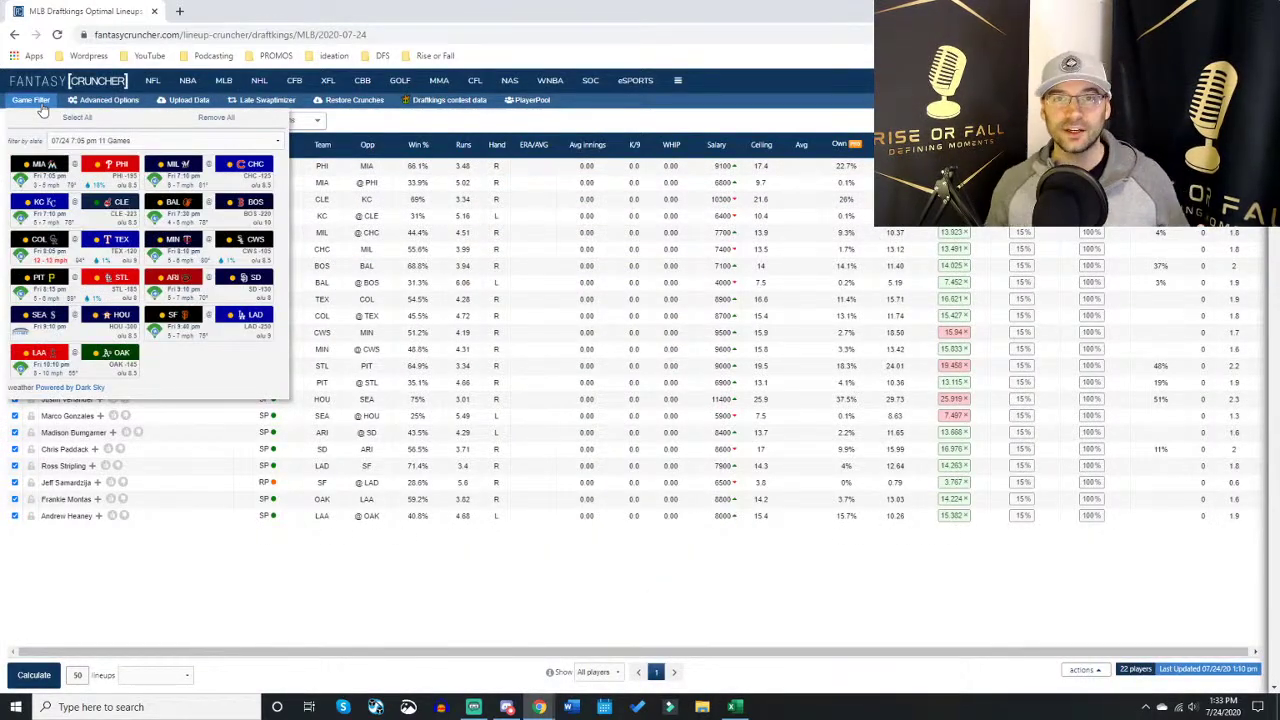
Step: Switch to the MLB Study Hub workbook in Excel and look through the Batter Matchups, Pitcher Matchups and DK STACKS sheets, ending on Batter Matchups
{"action": "left_click", "coordinate": [735, 707]}
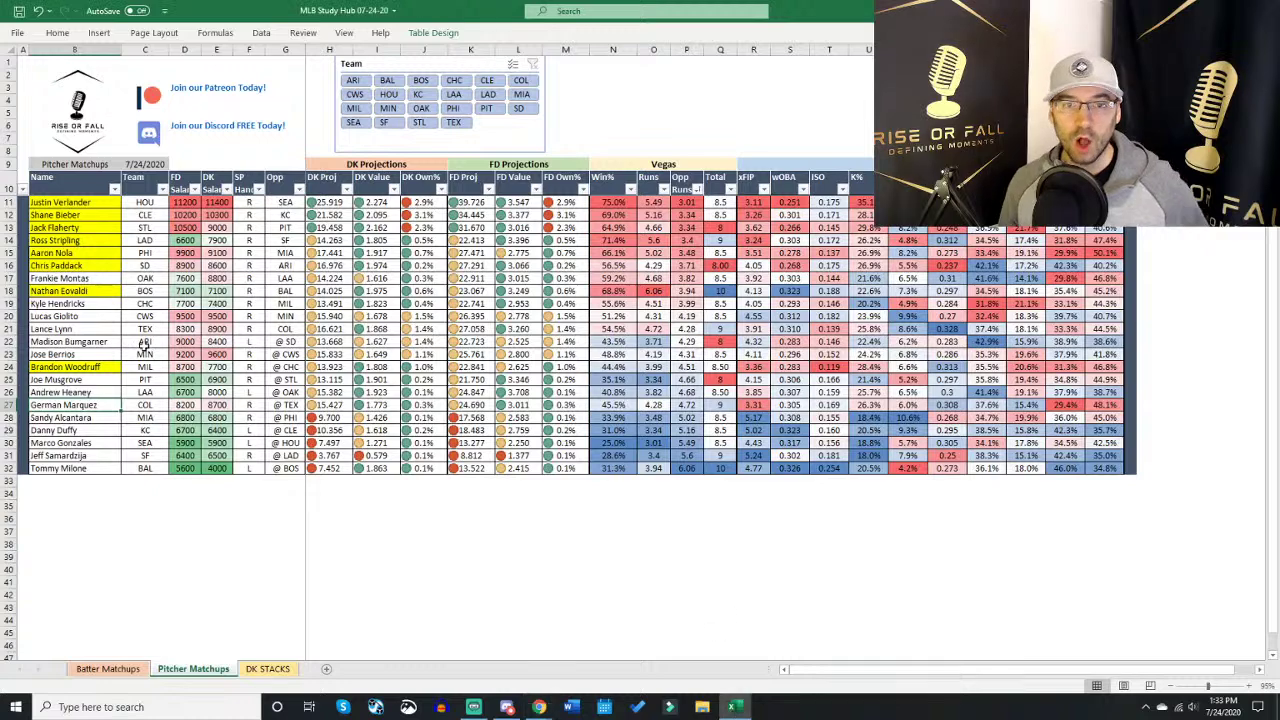
{"action": "left_click", "coordinate": [106, 669]}
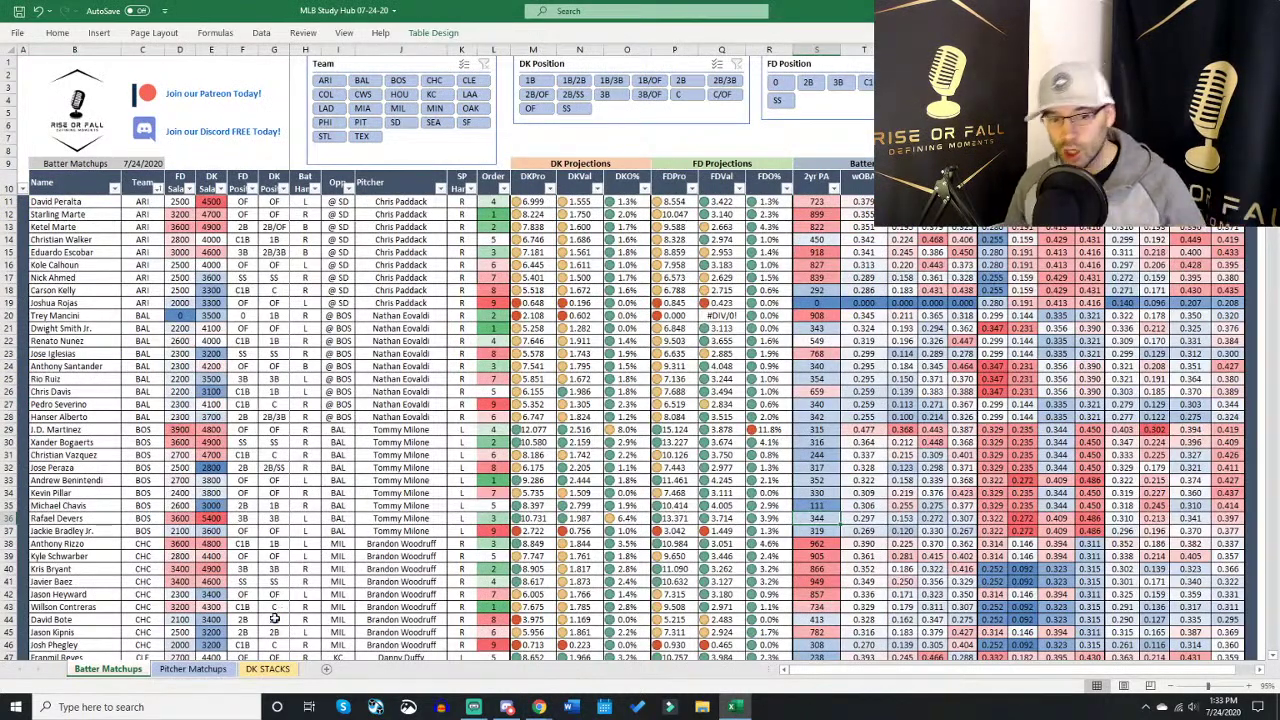
{"action": "left_click", "coordinate": [224, 665]}
{"action": "left_click", "coordinate": [267, 669]}
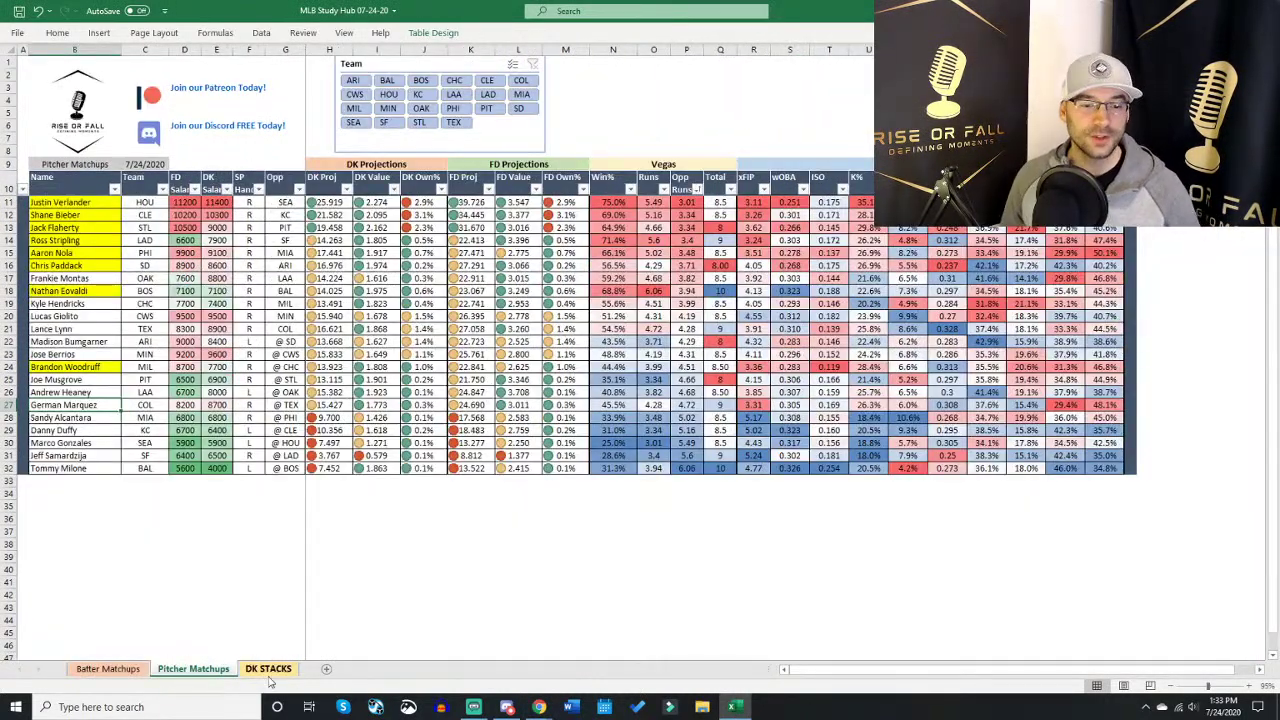
{"action": "left_click", "coordinate": [131, 670]}
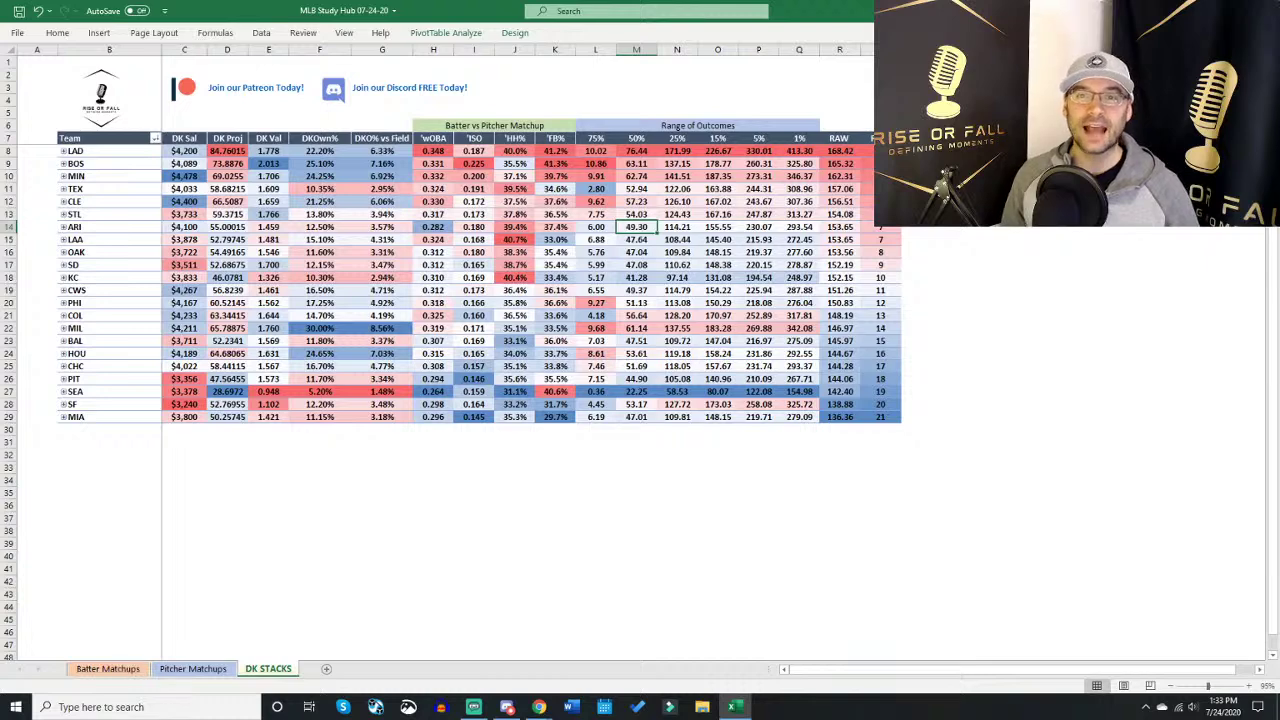
{"action": "left_click", "coordinate": [676, 138]}
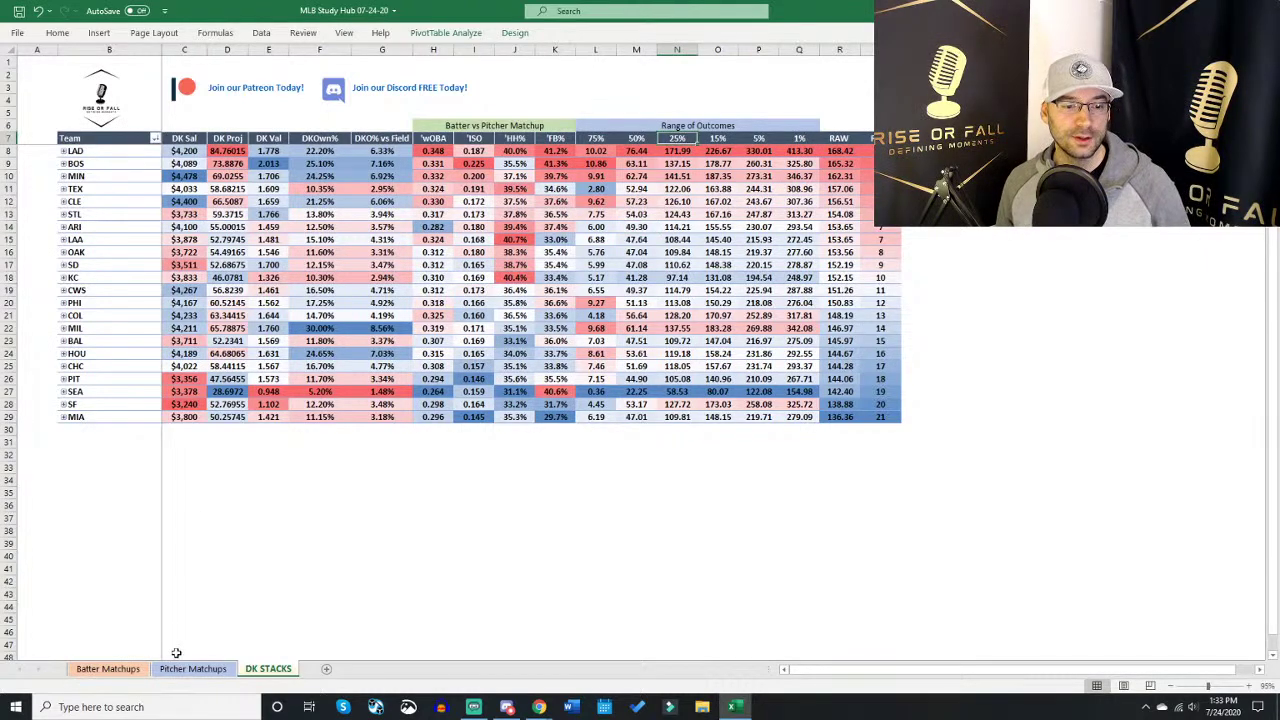
{"action": "left_click", "coordinate": [114, 670]}
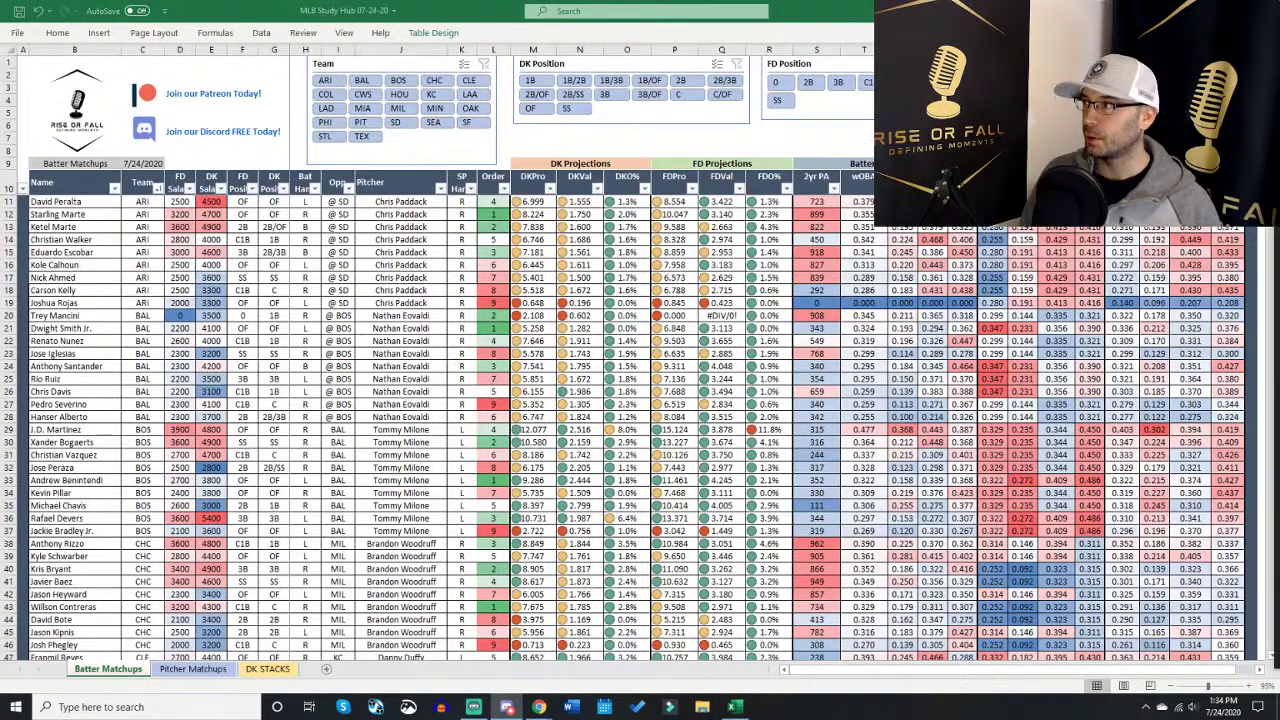
Step: Switch to Discord, read through the promos-and-partners channel of the Rise or Fall server, and return to the Excel workbook
{"action": "key", "text": "alt+Tab"}
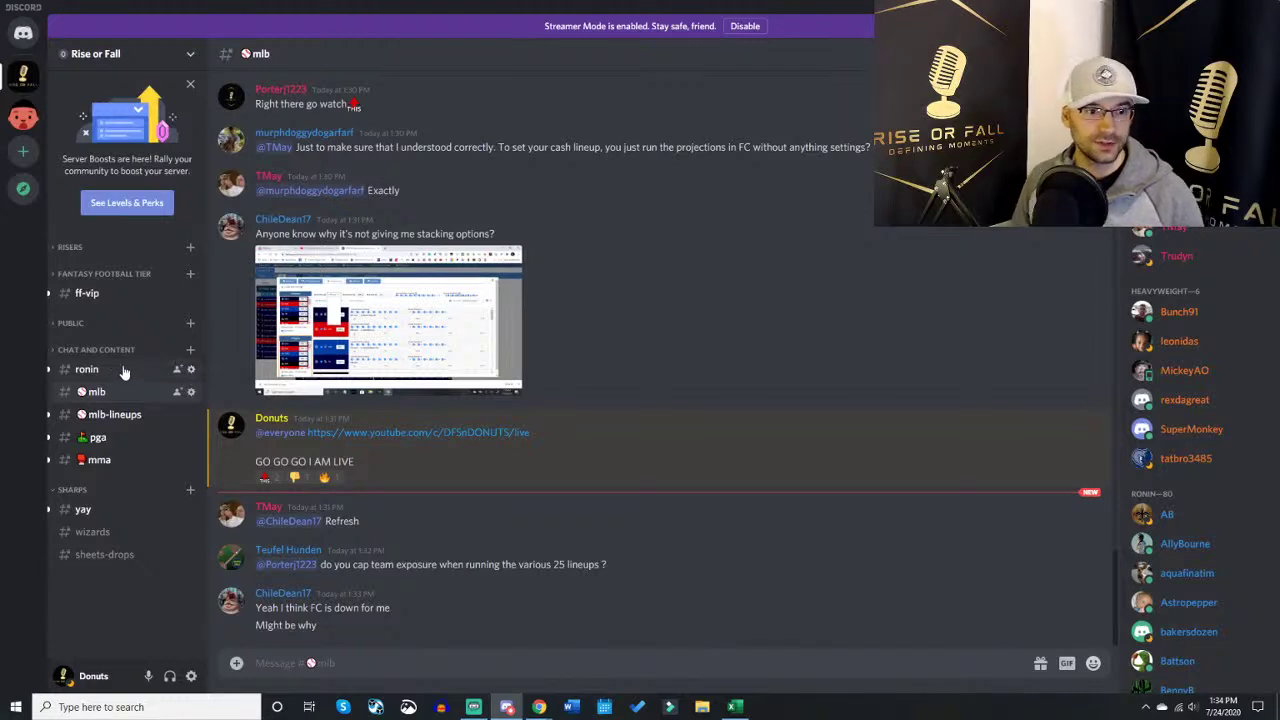
{"action": "left_click", "coordinate": [106, 352]}
{"action": "scroll", "coordinate": [133, 484], "scroll_direction": "down", "scroll_amount": 2}
{"action": "scroll", "coordinate": [150, 348], "scroll_direction": "up", "scroll_amount": 1}
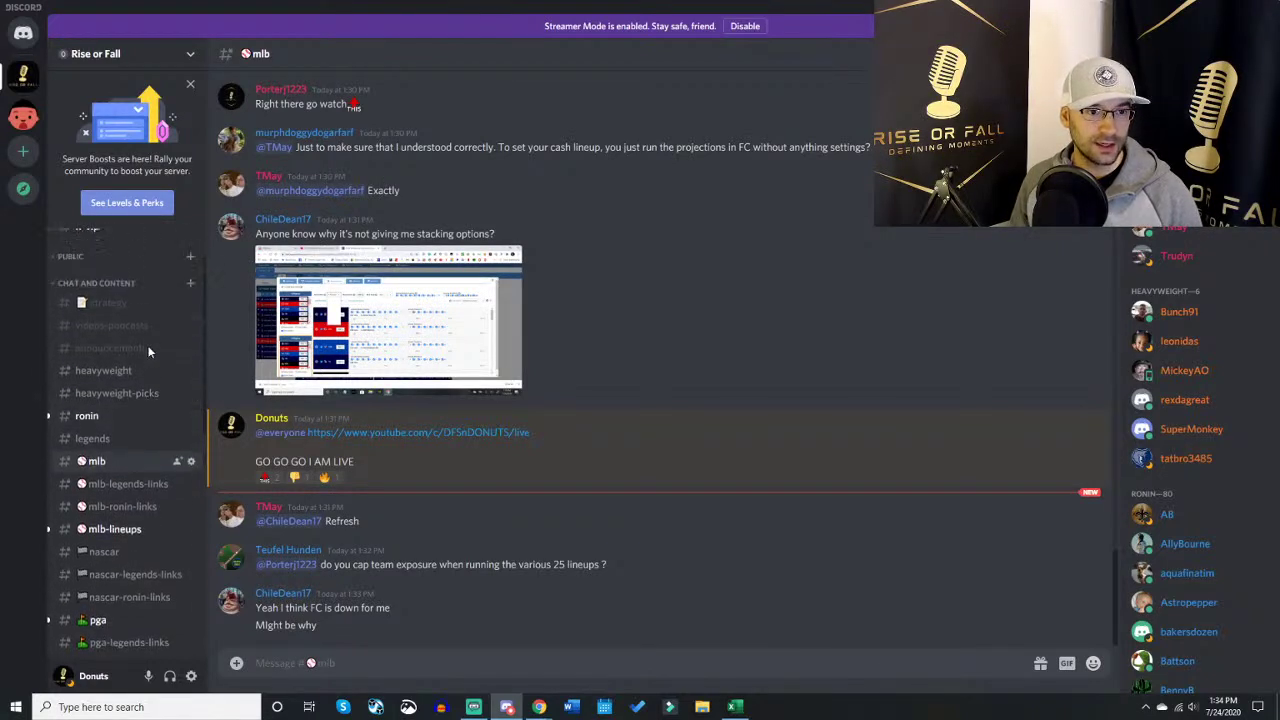
{"action": "scroll", "coordinate": [110, 352], "scroll_direction": "up", "scroll_amount": 1}
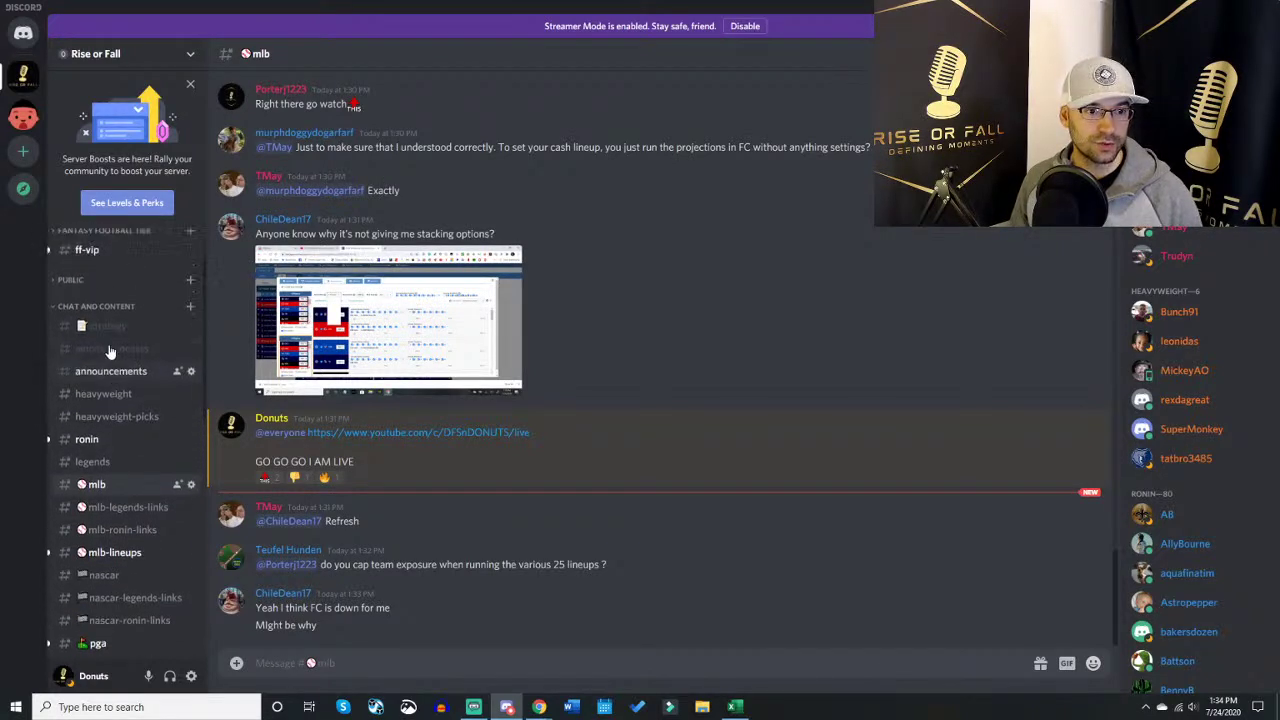
{"action": "scroll", "coordinate": [110, 352], "scroll_direction": "up", "scroll_amount": 2}
{"action": "left_click", "coordinate": [88, 322]}
{"action": "left_click", "coordinate": [172, 342]}
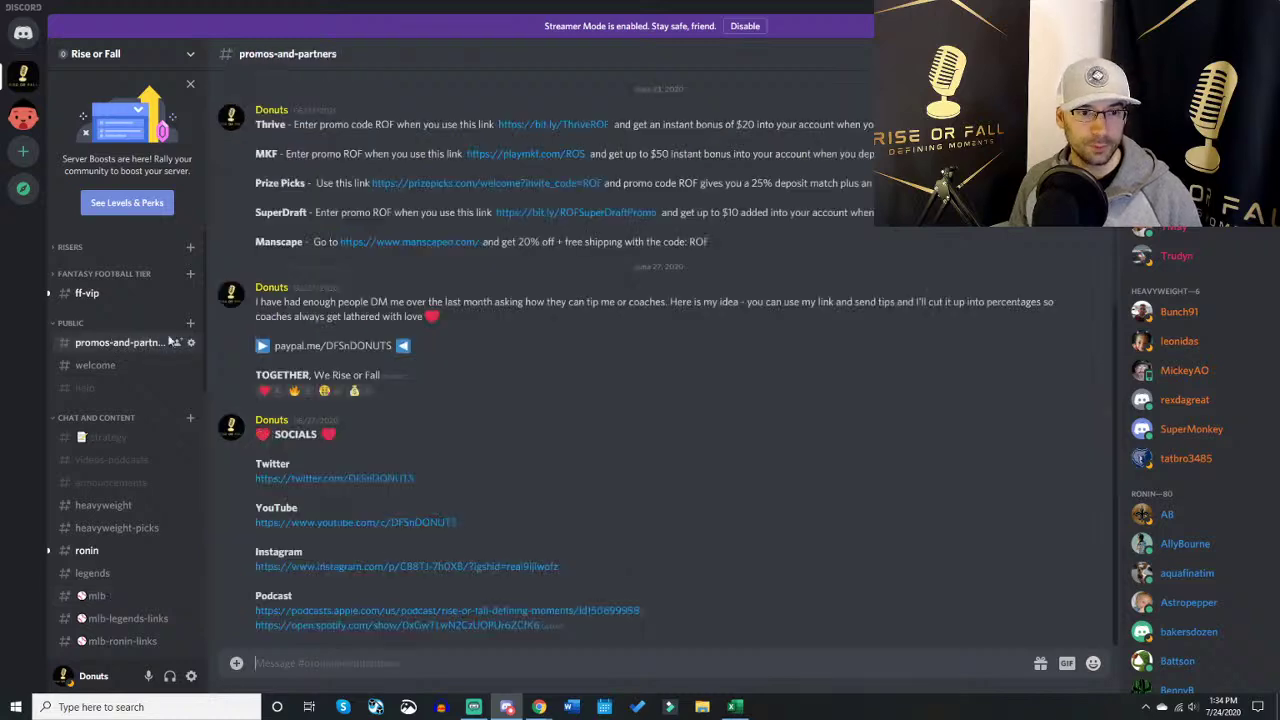
{"action": "scroll", "coordinate": [560, 375], "scroll_direction": "up", "scroll_amount": 4}
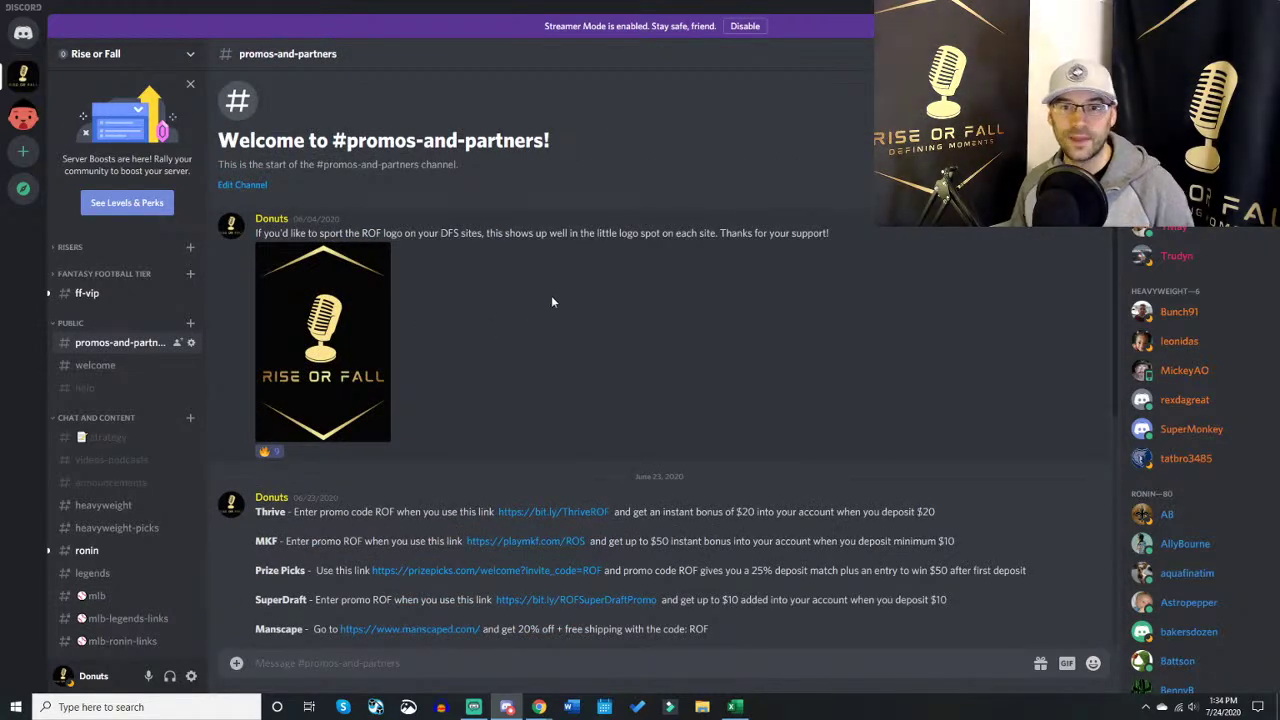
{"action": "scroll", "coordinate": [600, 268], "scroll_direction": "down", "scroll_amount": 4}
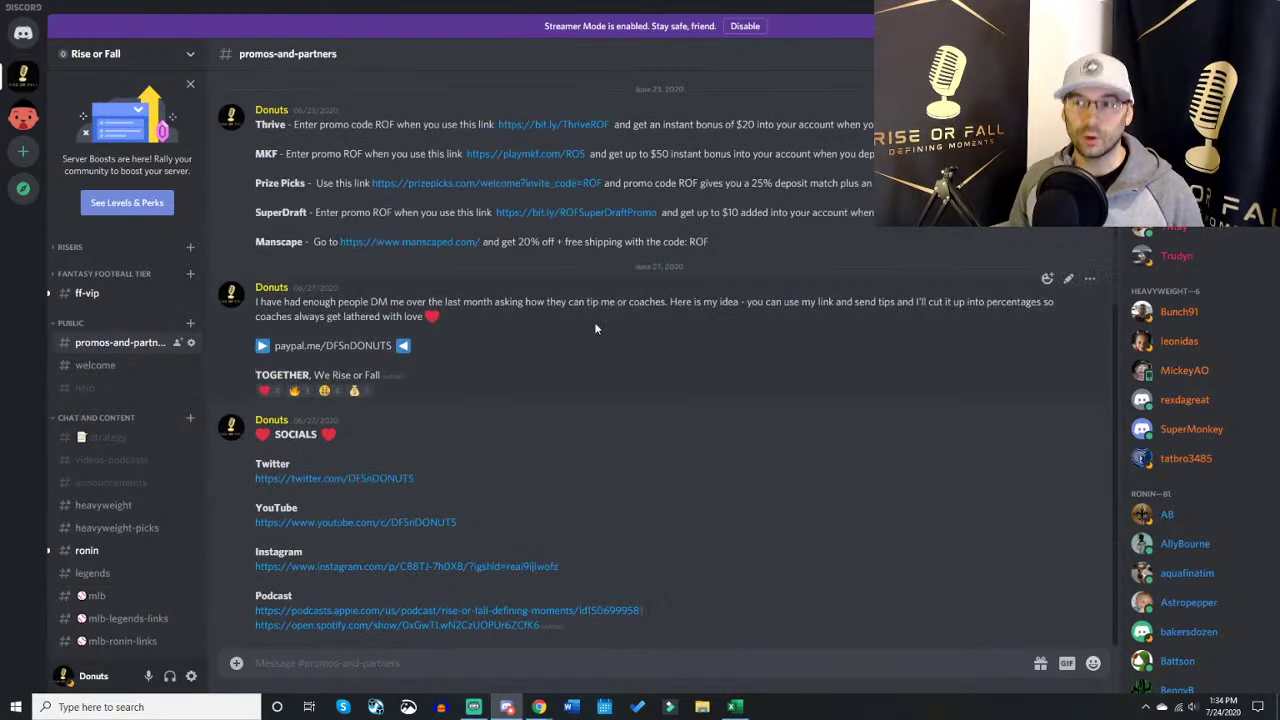
{"action": "left_click", "coordinate": [95, 418]}
{"action": "key", "text": "alt+Tab"}
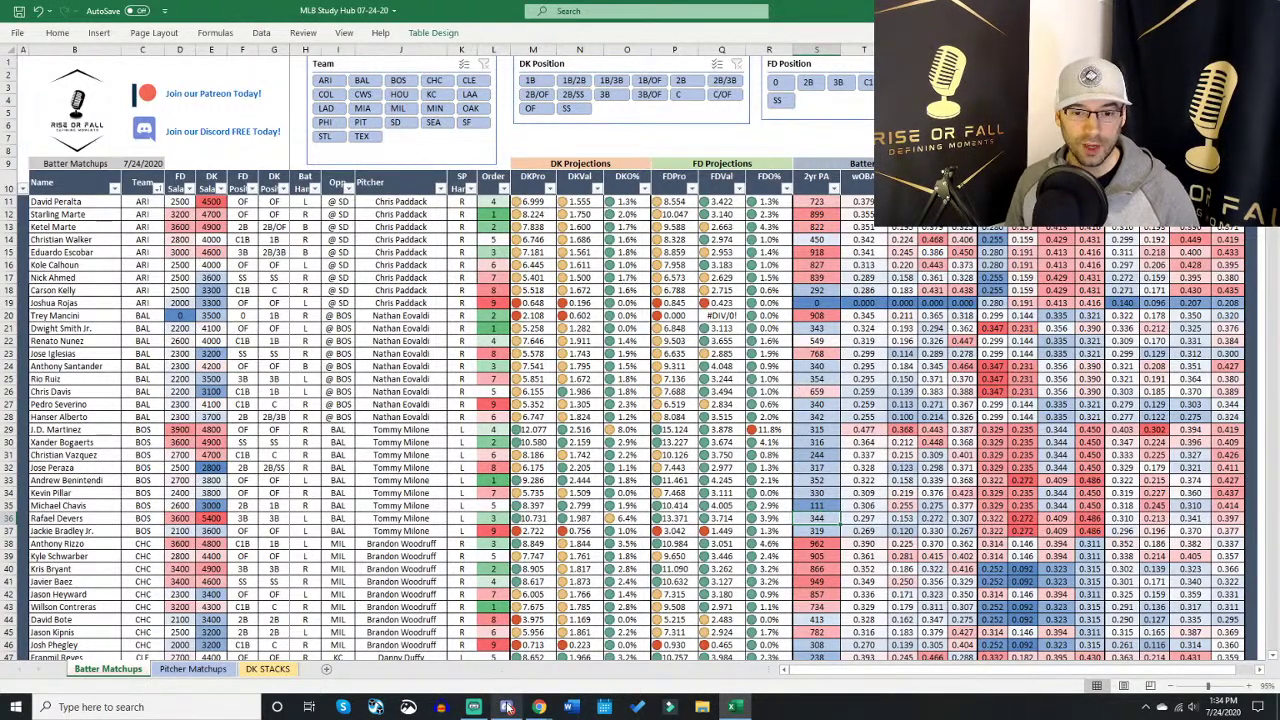
{"action": "mouse_move", "coordinate": [508, 707]}
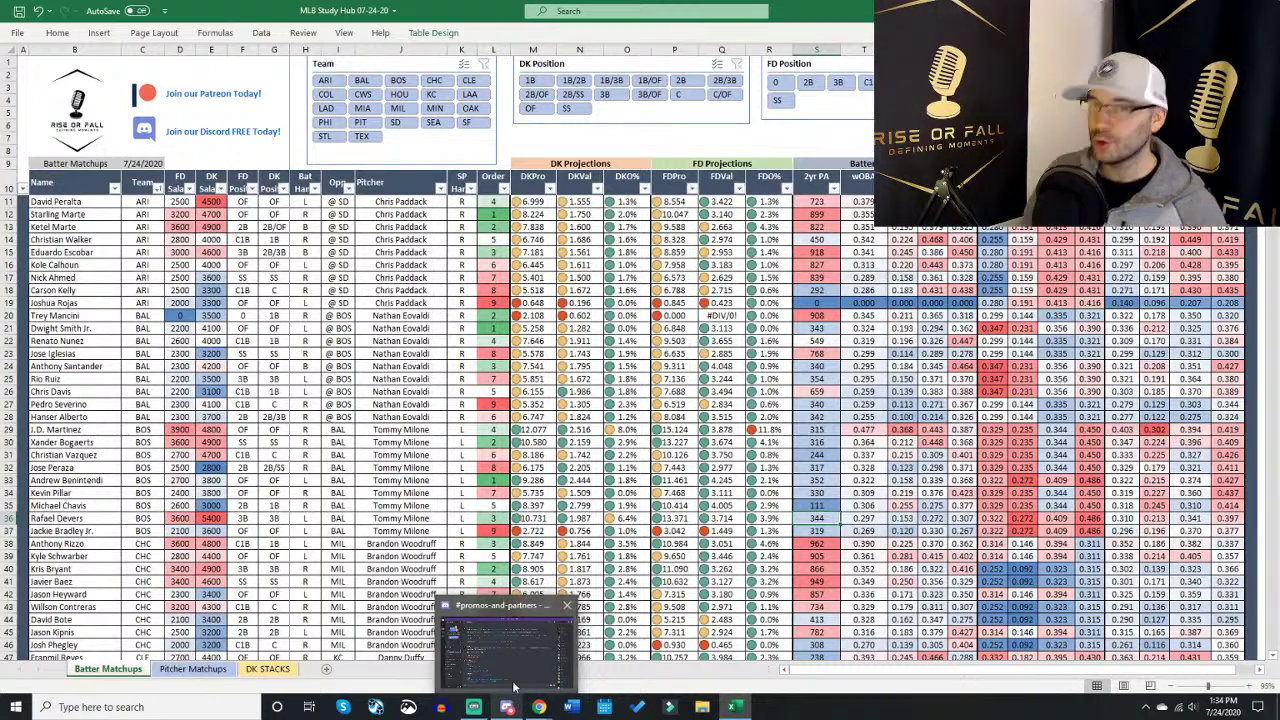
{"action": "left_click", "coordinate": [505, 681]}
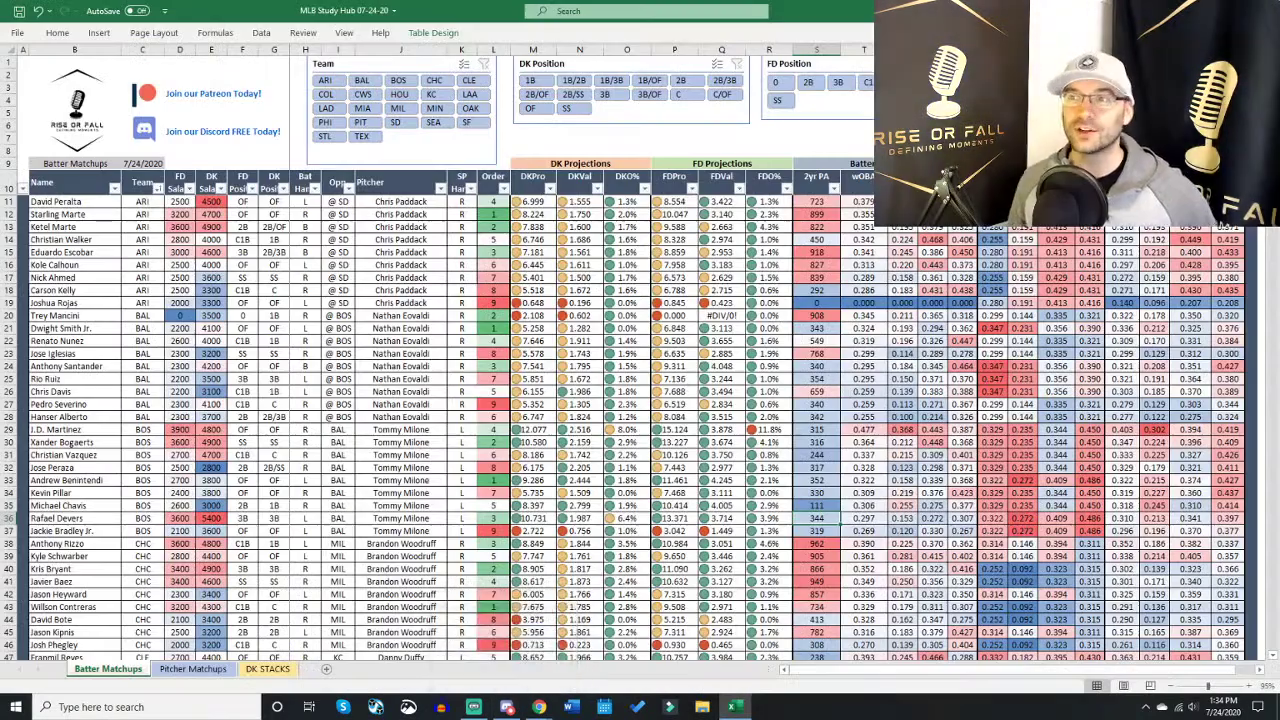
{"action": "mouse_move", "coordinate": [508, 707]}
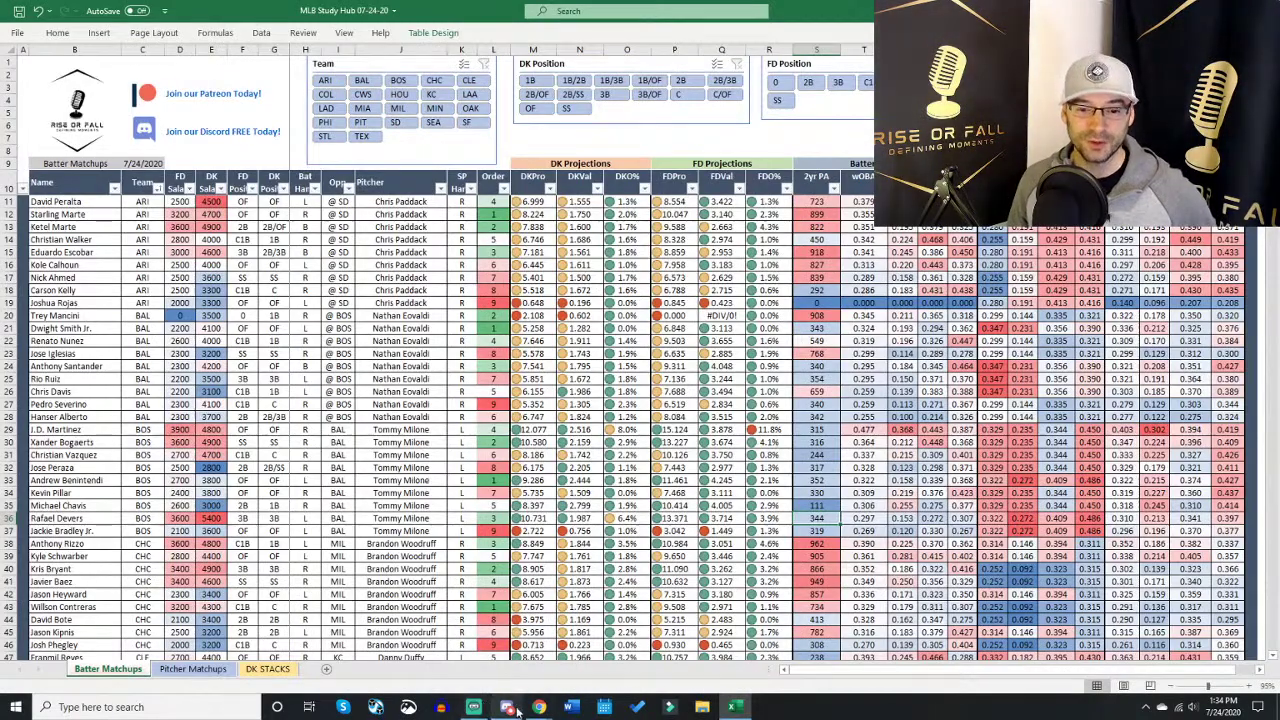
{"action": "left_click", "coordinate": [520, 684]}
{"action": "left_click_drag", "start_coordinate": [652, 10], "coordinate": [652, 0]}
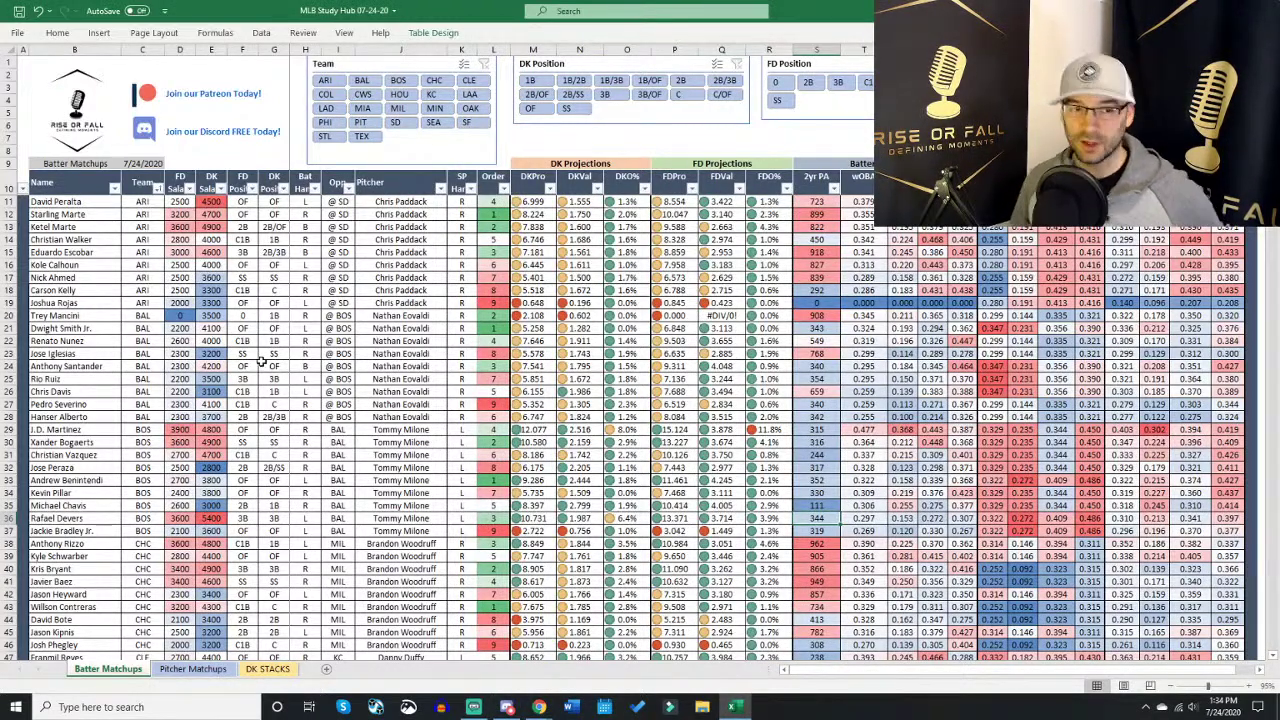
Step: Filter the Batter Matchups table by team to show only BOS batters
{"action": "left_click", "coordinate": [157, 189]}
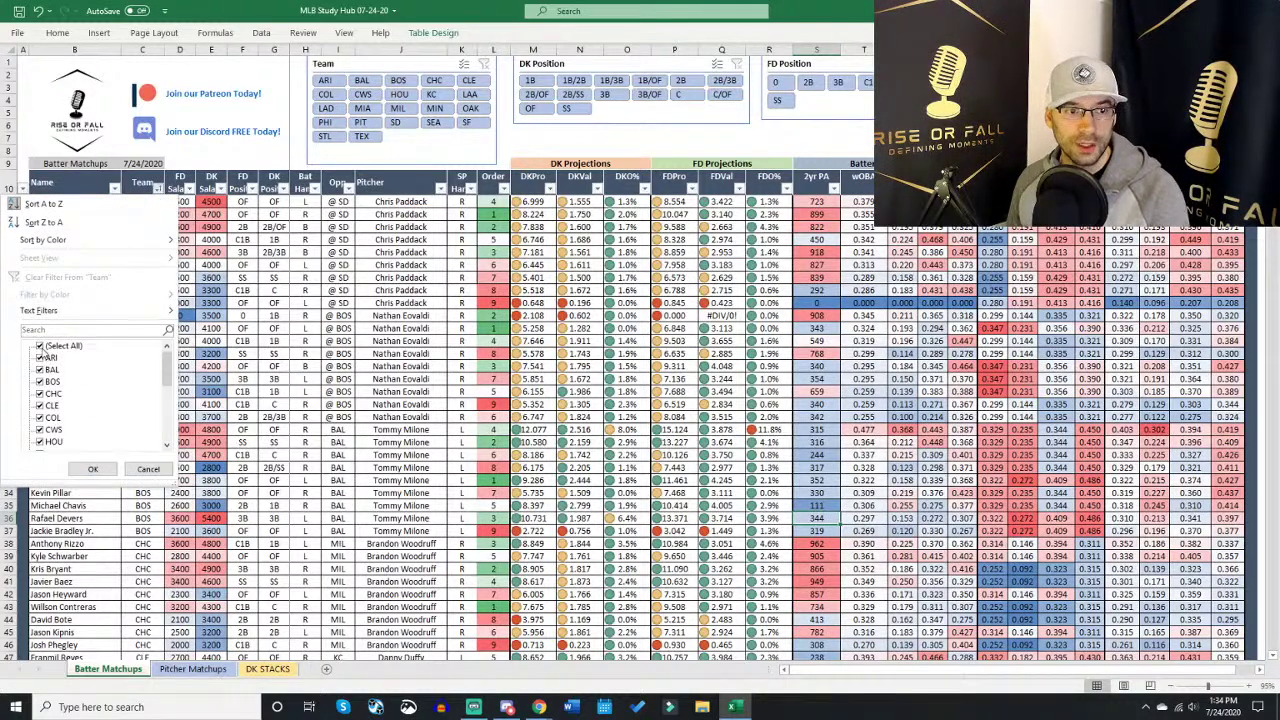
{"action": "left_click", "coordinate": [158, 190]}
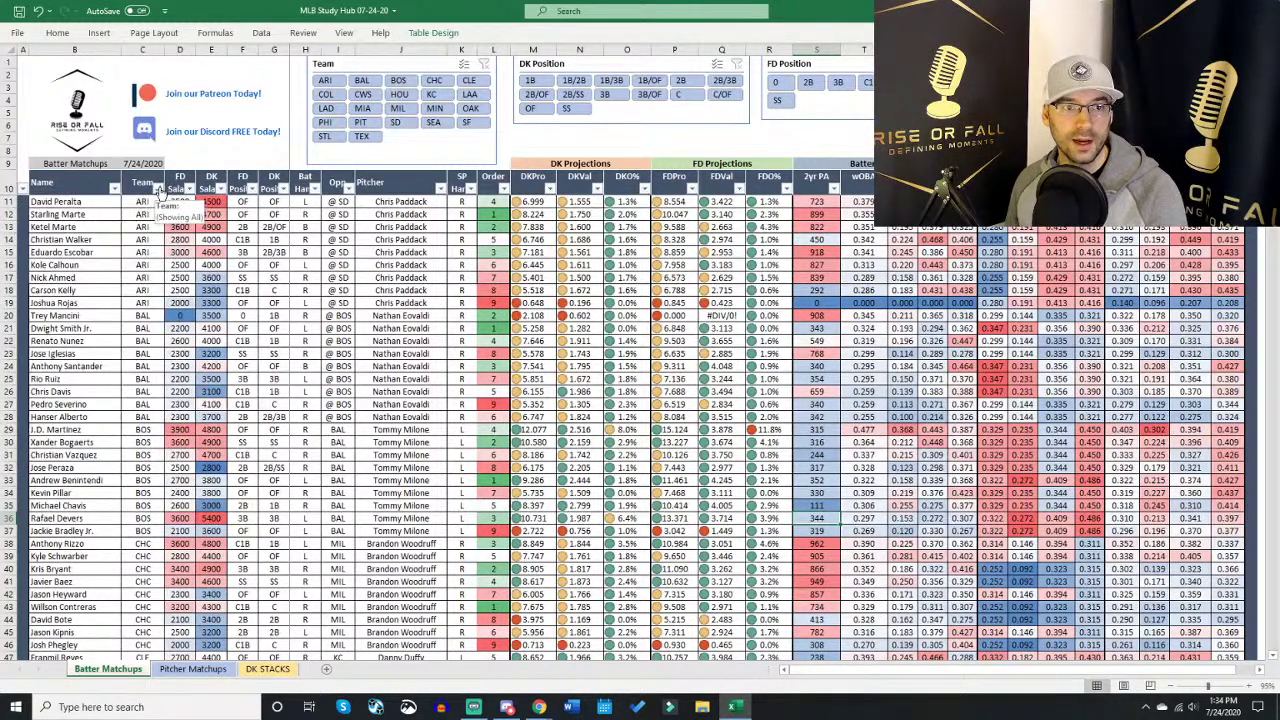
{"action": "left_click", "coordinate": [159, 191]}
{"action": "left_click", "coordinate": [44, 347]}
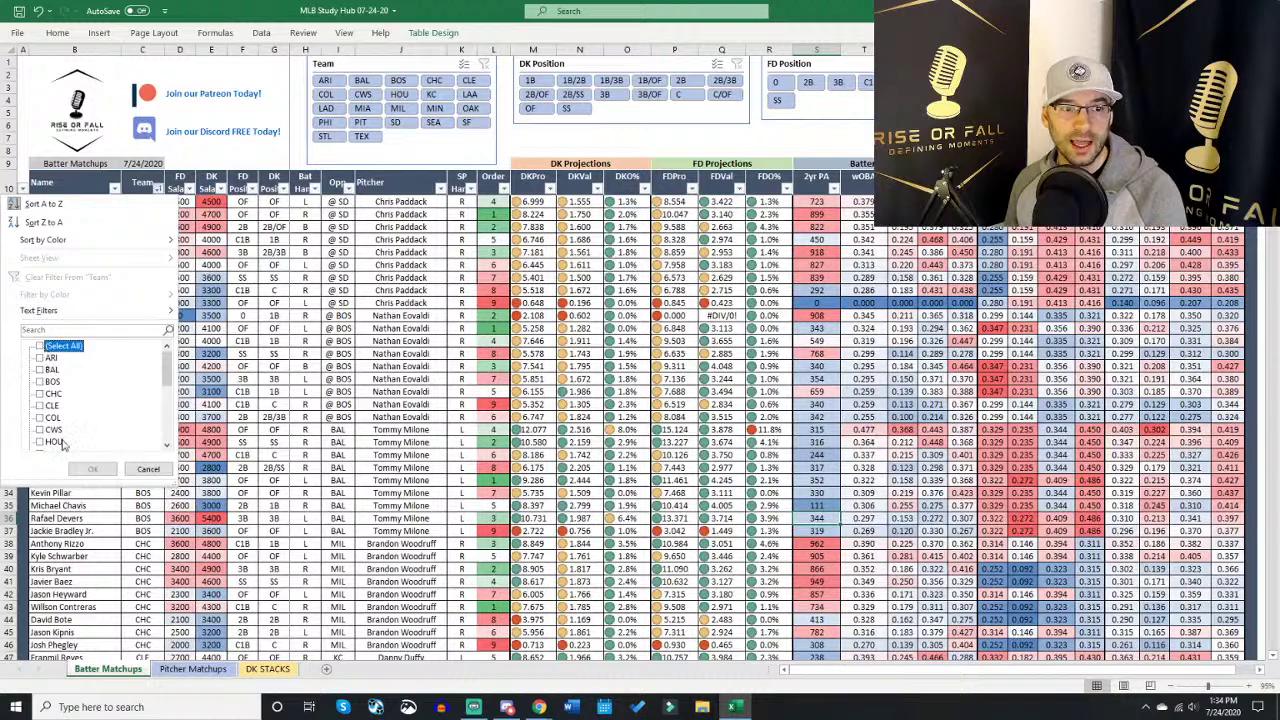
{"action": "left_click", "coordinate": [44, 347]}
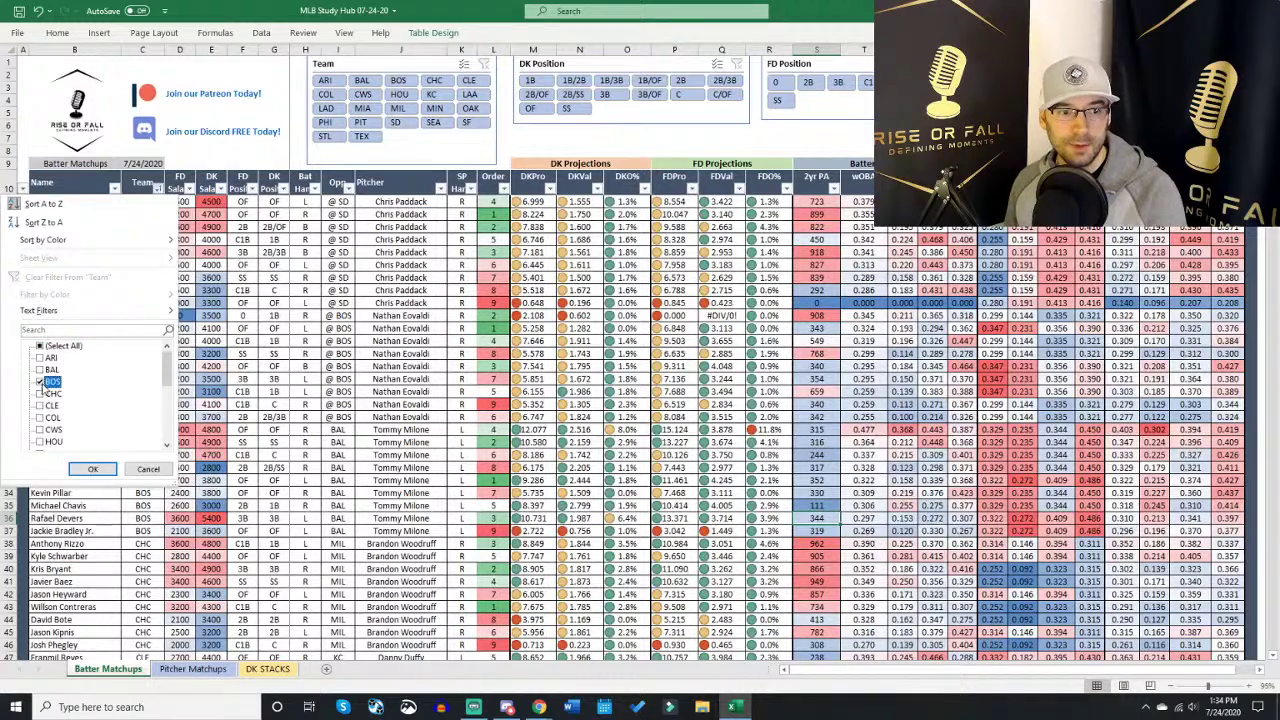
{"action": "left_click", "coordinate": [90, 468]}
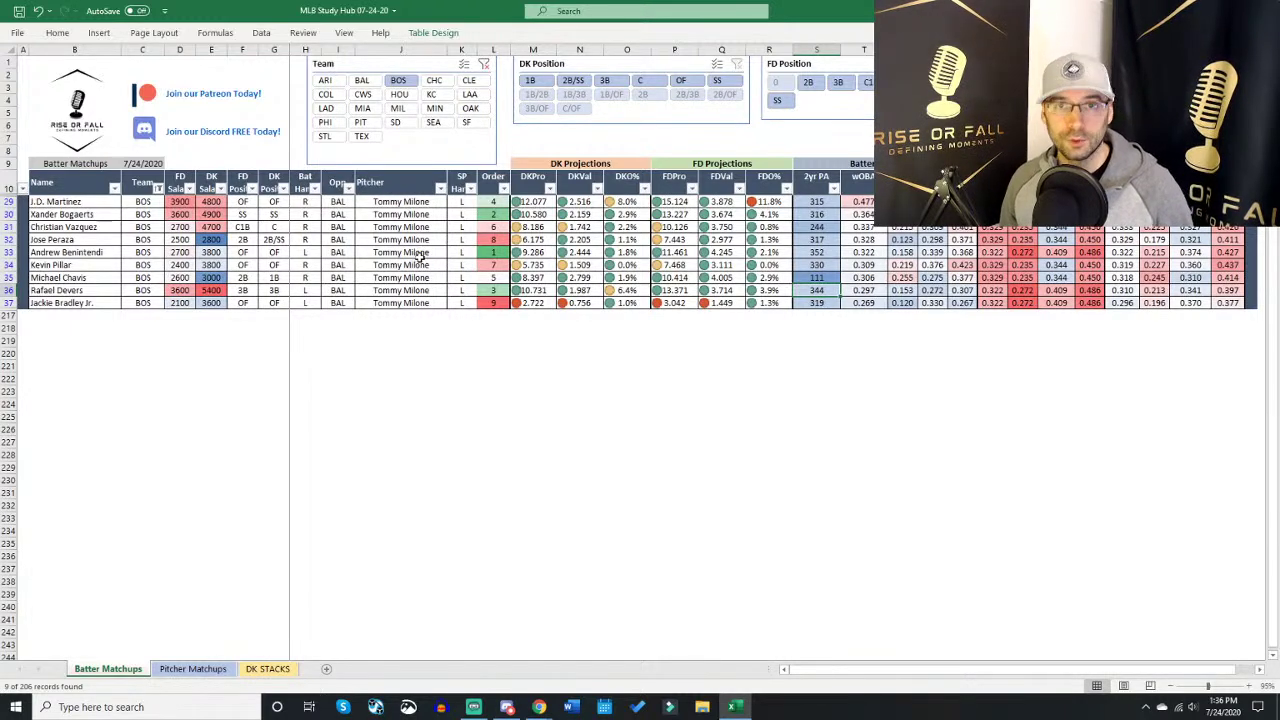
Step: Change the team filter of the Batter Matchups table to show only LAD batters
{"action": "left_click", "coordinate": [158, 190]}
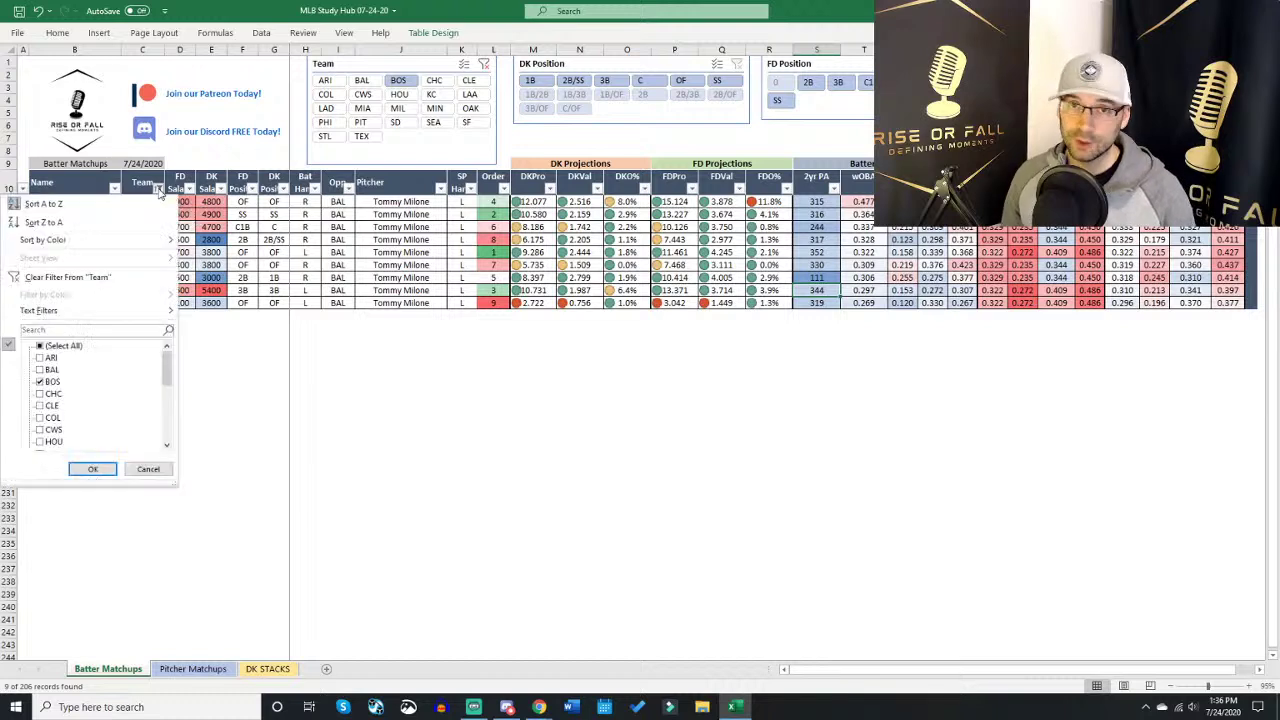
{"action": "left_click", "coordinate": [40, 346]}
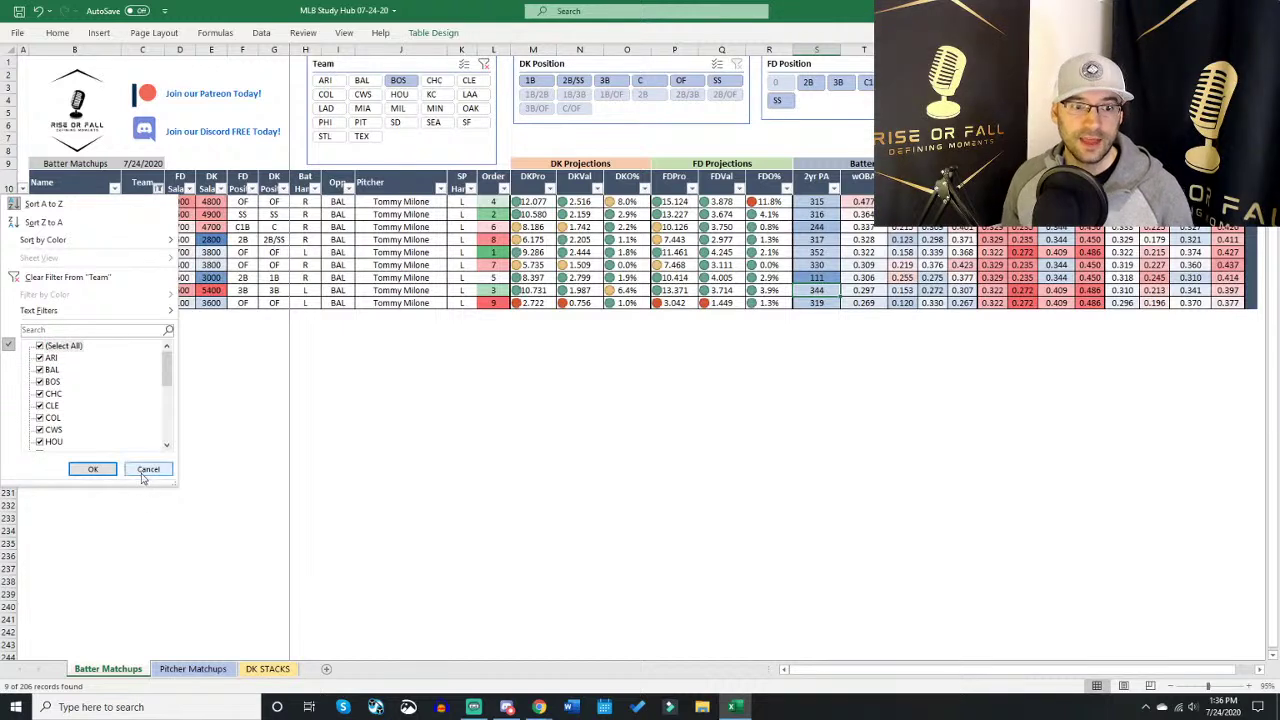
{"action": "left_click", "coordinate": [40, 346]}
{"action": "scroll", "coordinate": [44, 405], "scroll_direction": "down", "scroll_amount": 4}
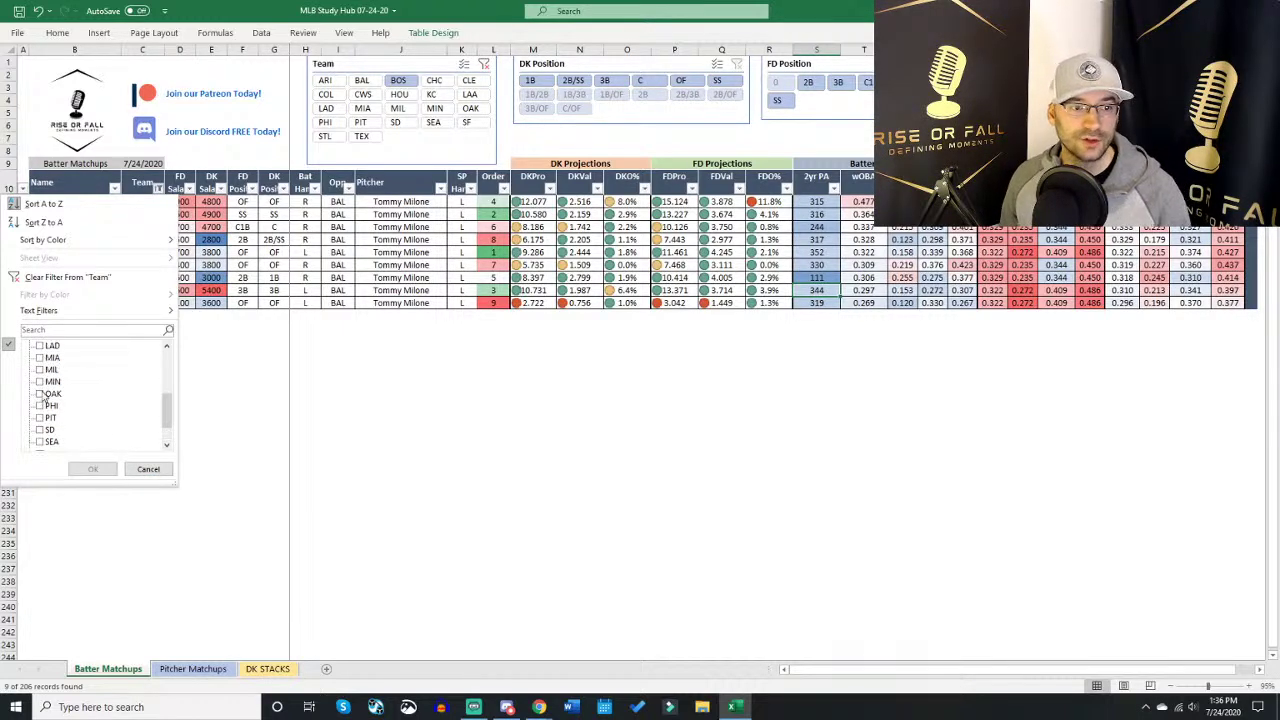
{"action": "left_click", "coordinate": [41, 346]}
{"action": "left_click", "coordinate": [76, 468]}
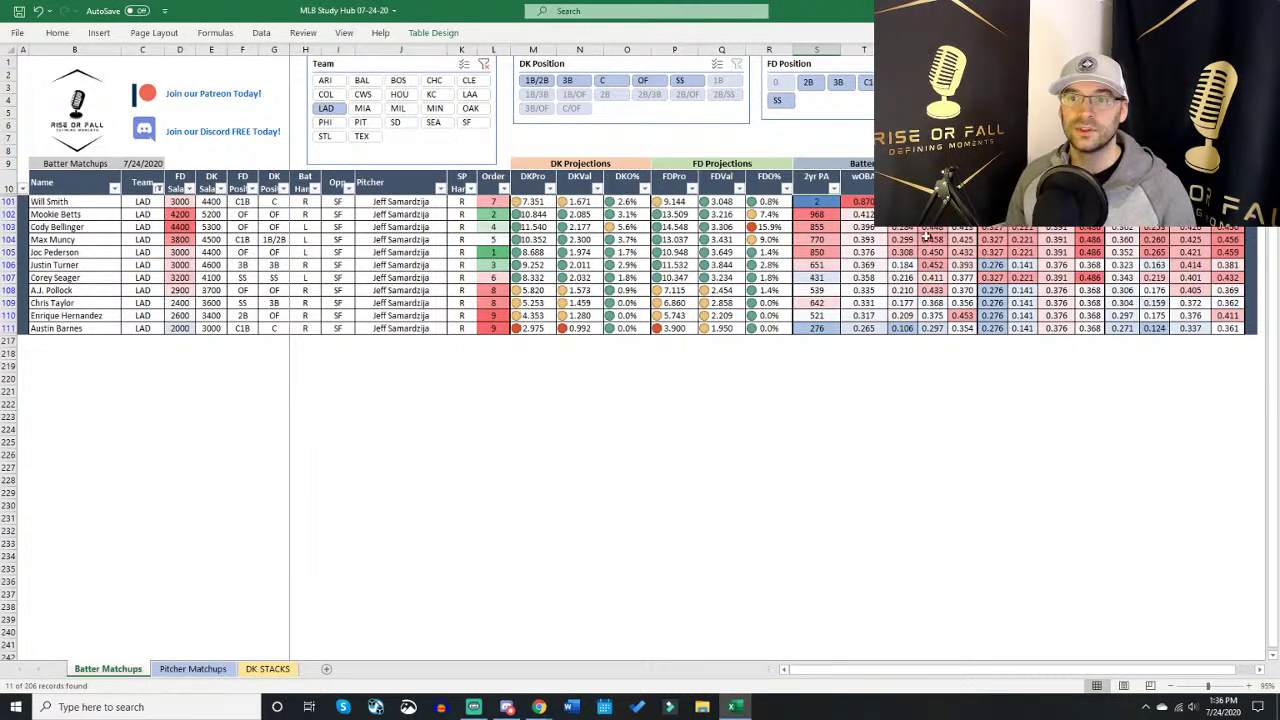
Step: Sort the LAD batters from largest to smallest by the statistic column immediately after wOBA
{"action": "left_click", "coordinate": [911, 188]}
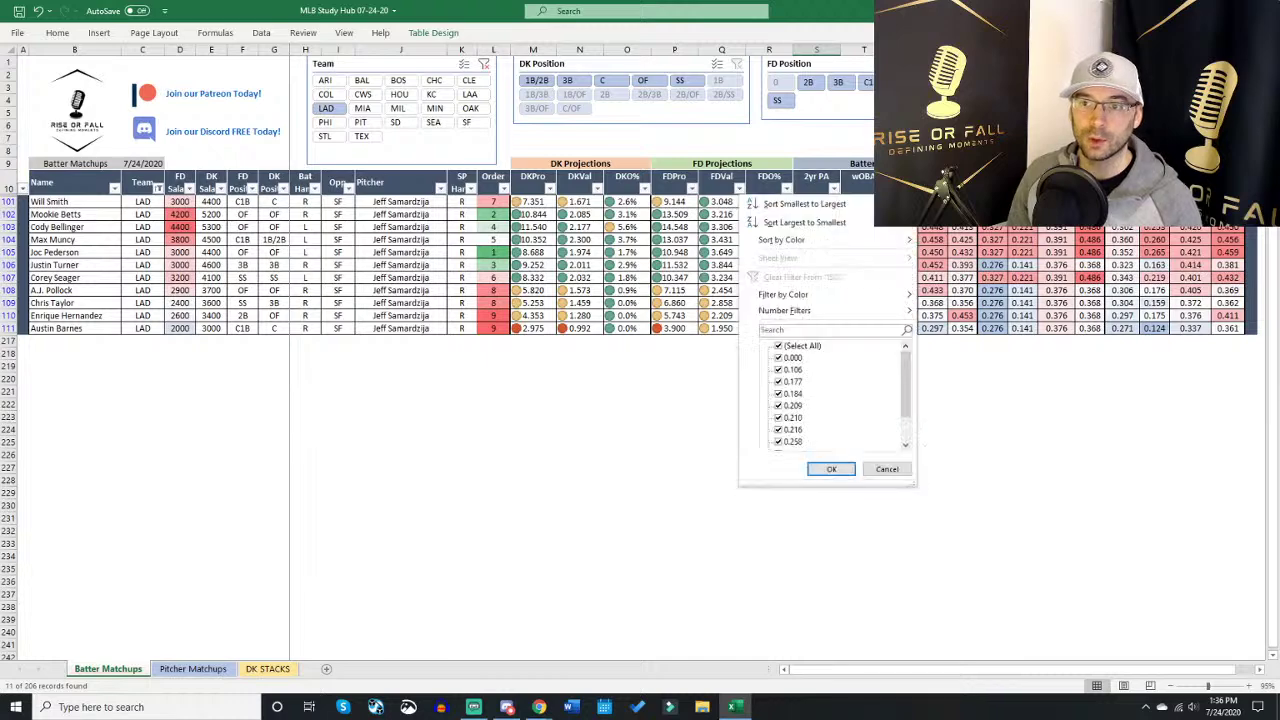
{"action": "left_click", "coordinate": [905, 225]}
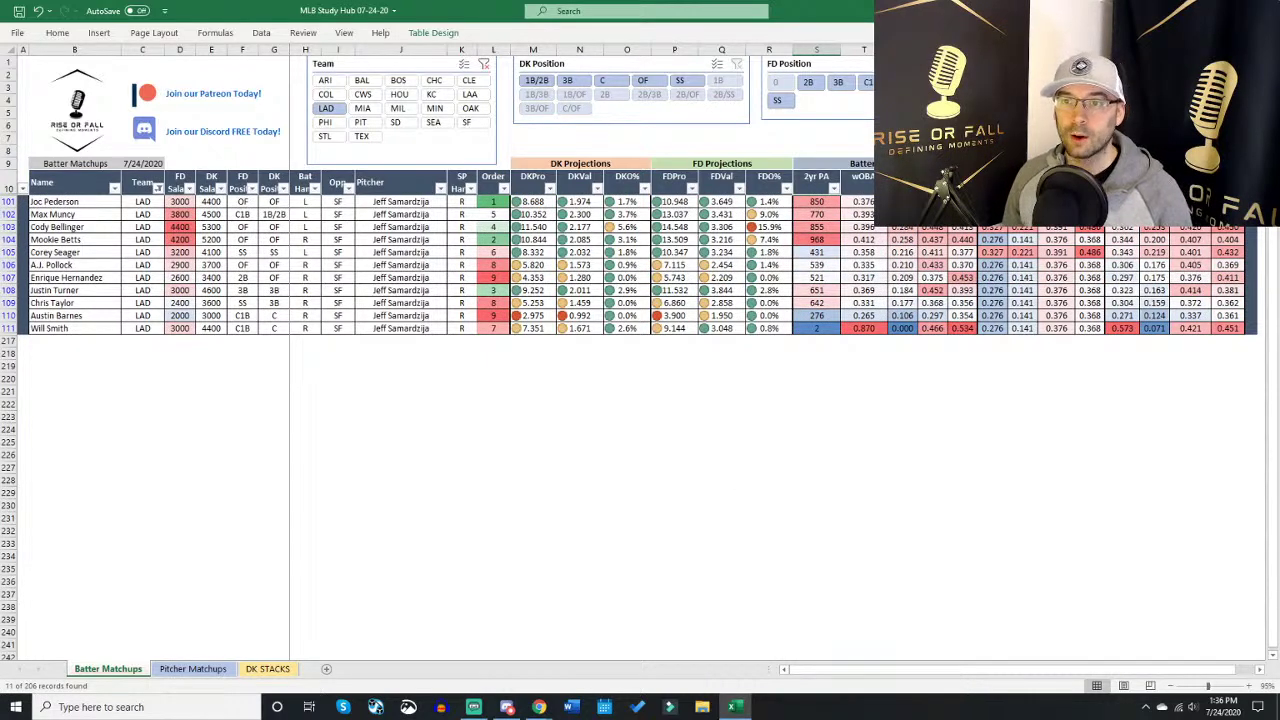
{"action": "left_click", "coordinate": [941, 188]}
{"action": "left_click", "coordinate": [918, 224]}
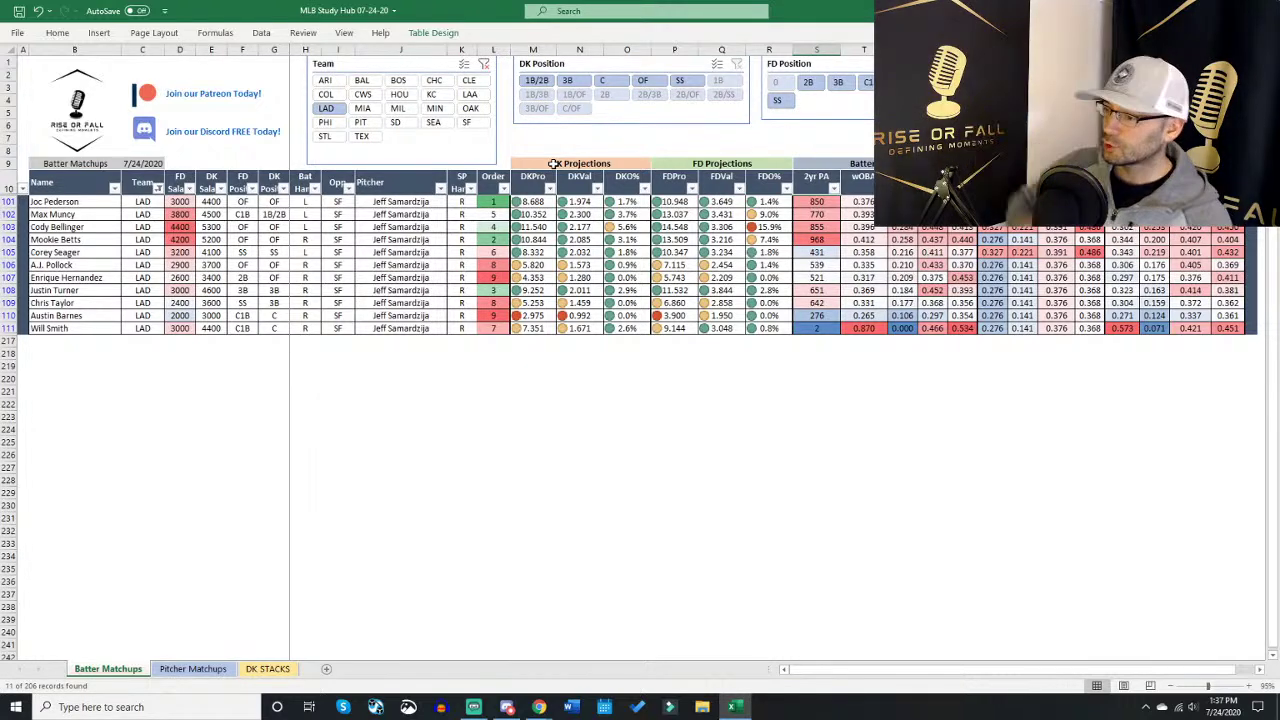
Step: Clear the team filter on the Batter Matchups table so that batters from every team are listed
{"action": "left_click", "coordinate": [190, 669]}
{"action": "left_click", "coordinate": [132, 674]}
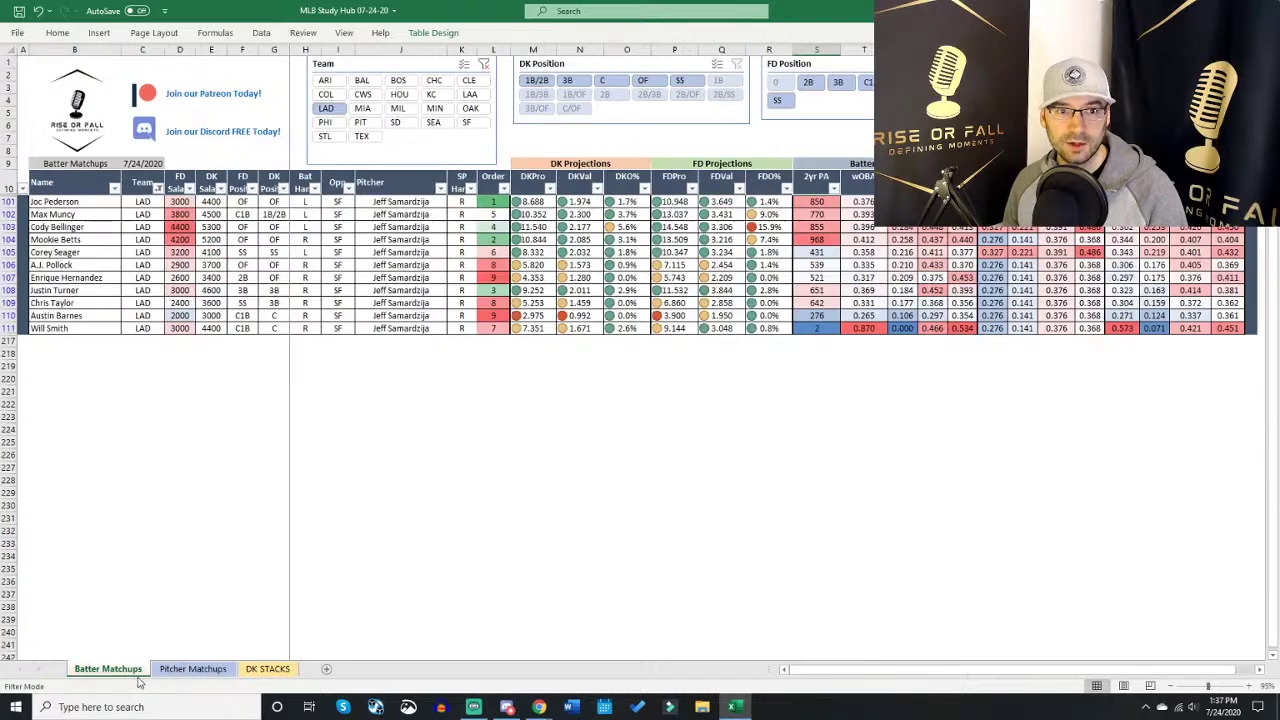
{"action": "left_click", "coordinate": [157, 190]}
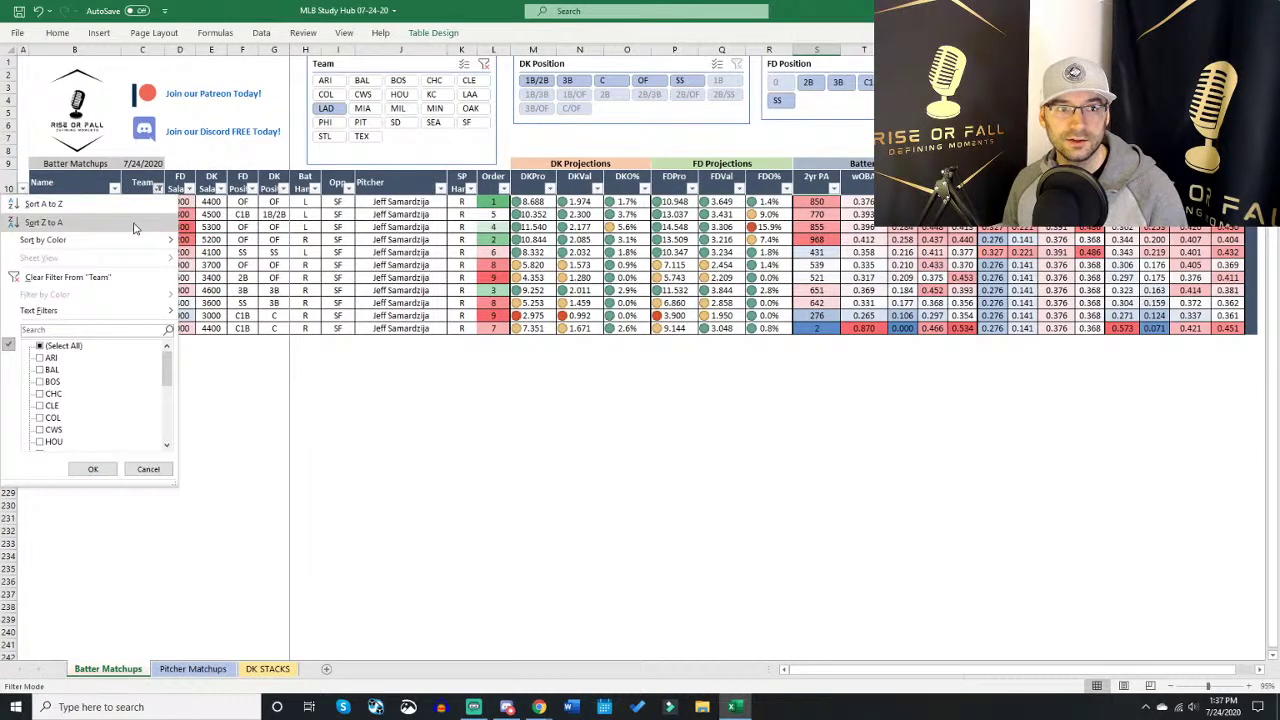
{"action": "left_click", "coordinate": [40, 346]}
{"action": "left_click", "coordinate": [92, 469]}
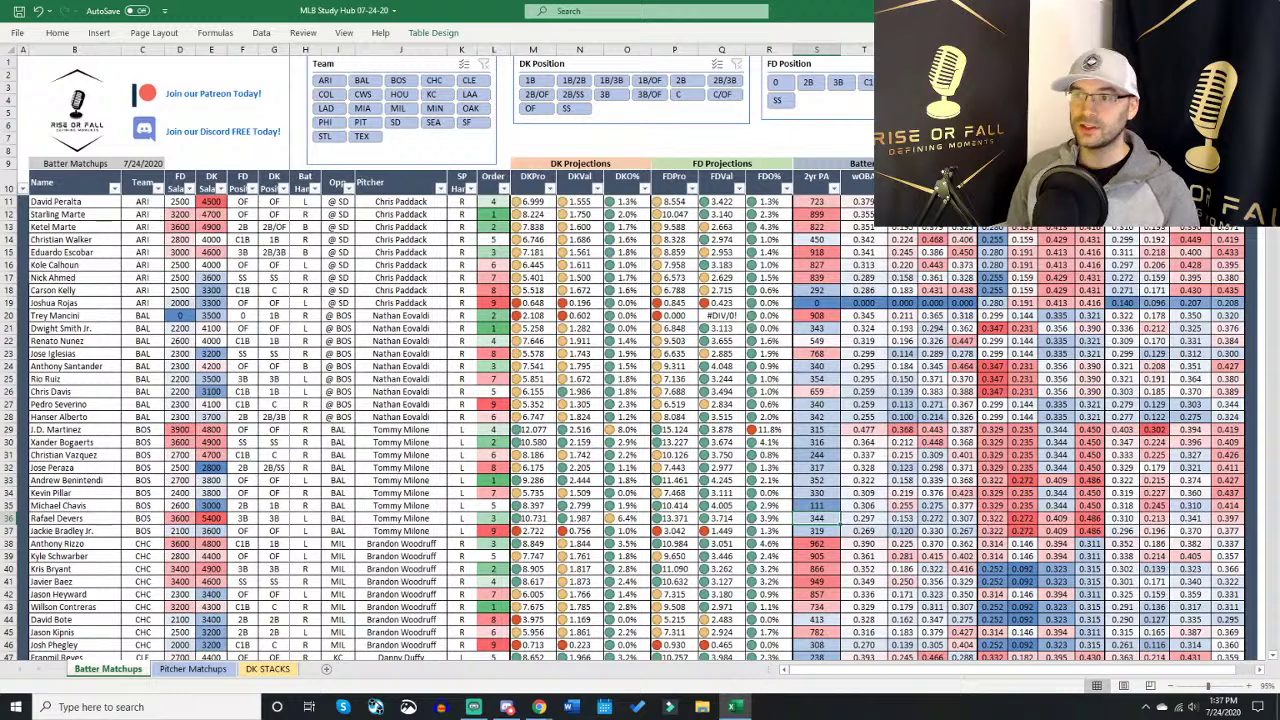
Step: Sort the Batter Matchups table from largest to smallest by DKVal, and re-sort it the same way by DKPro
{"action": "left_click", "coordinate": [597, 188]}
{"action": "left_click", "coordinate": [592, 222]}
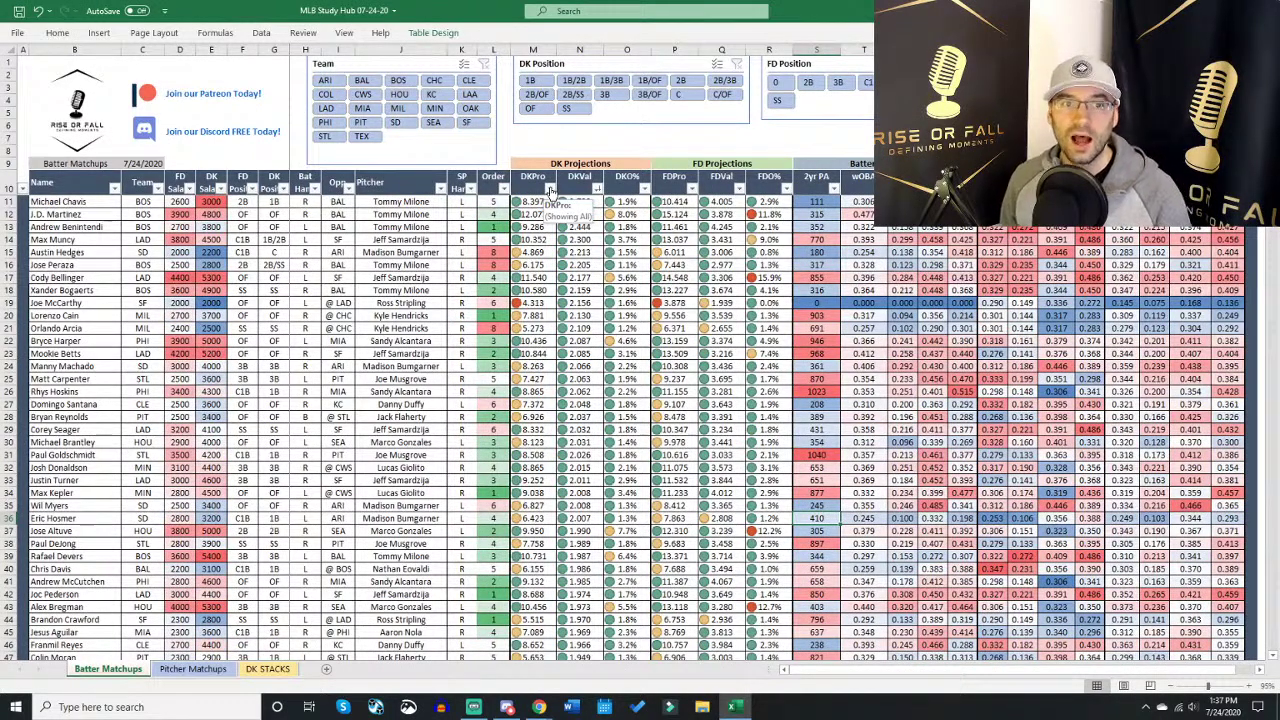
{"action": "left_click", "coordinate": [549, 188]}
{"action": "left_click", "coordinate": [453, 222]}
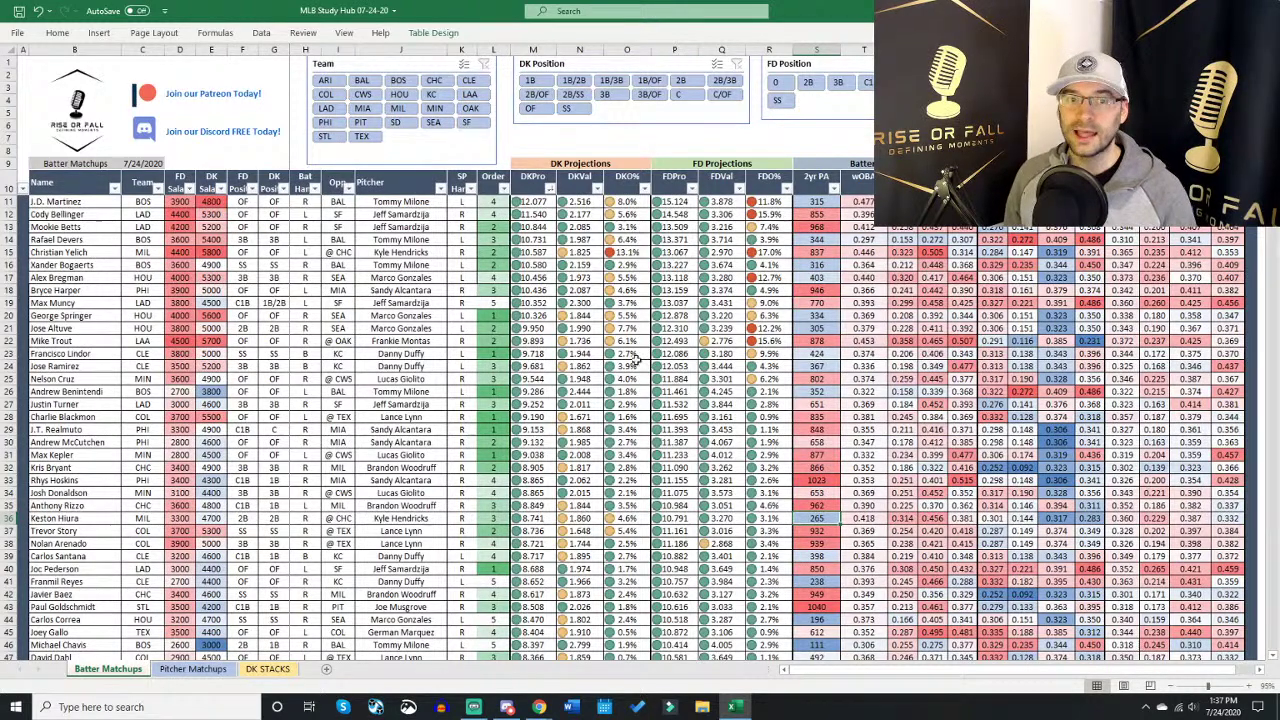
Step: Open the Pitcher Matchups sheet and examine the opponents and K% of the first-listed pitchers
{"action": "left_click", "coordinate": [200, 670]}
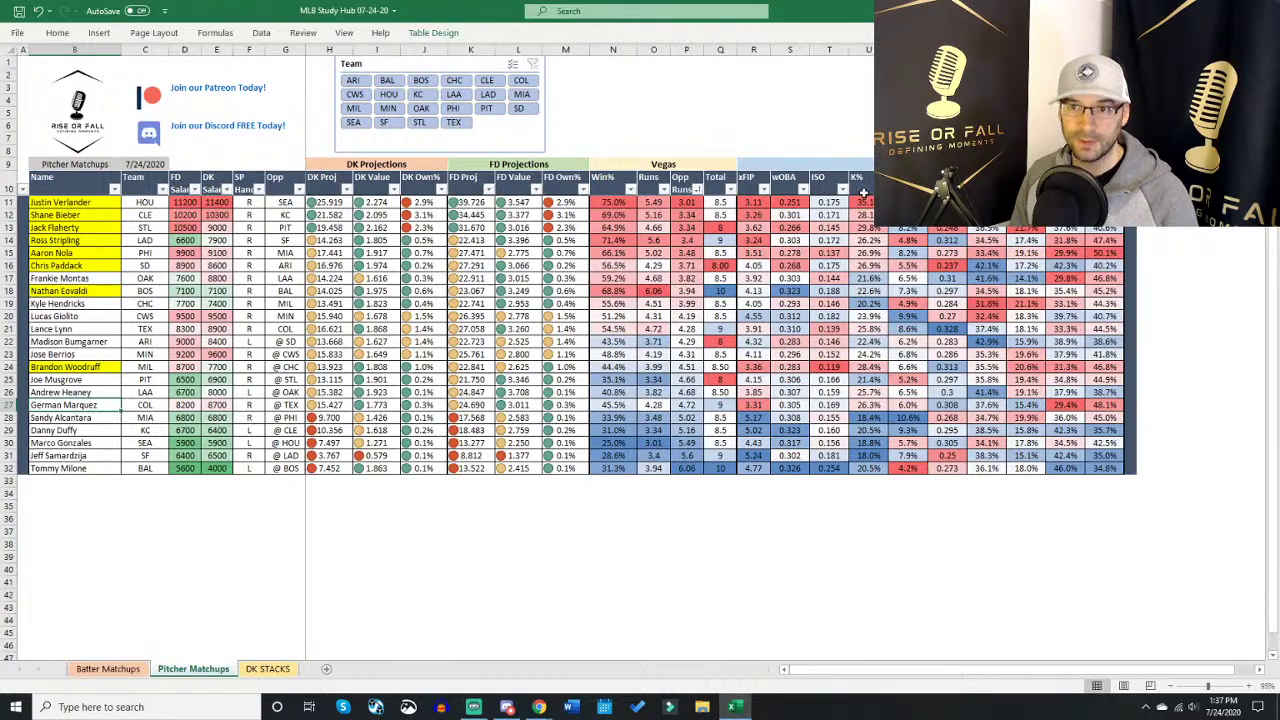
{"action": "left_click", "coordinate": [698, 190]}
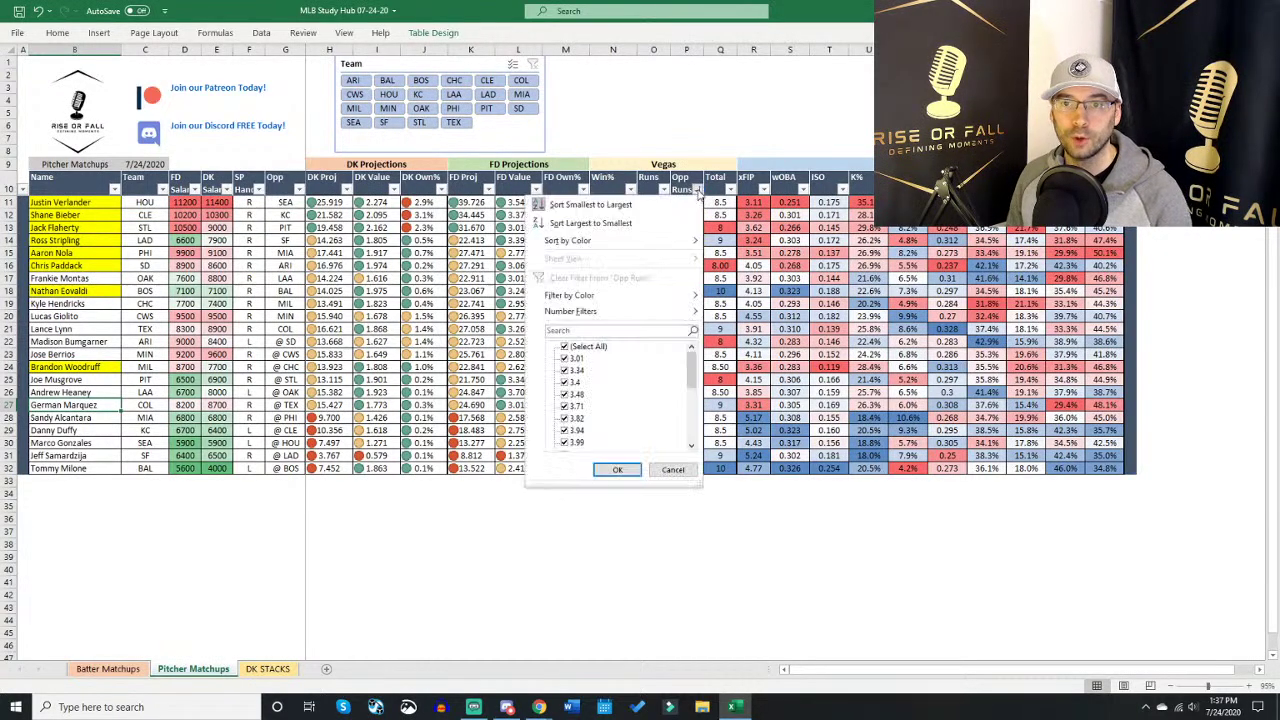
{"action": "left_click", "coordinate": [698, 190]}
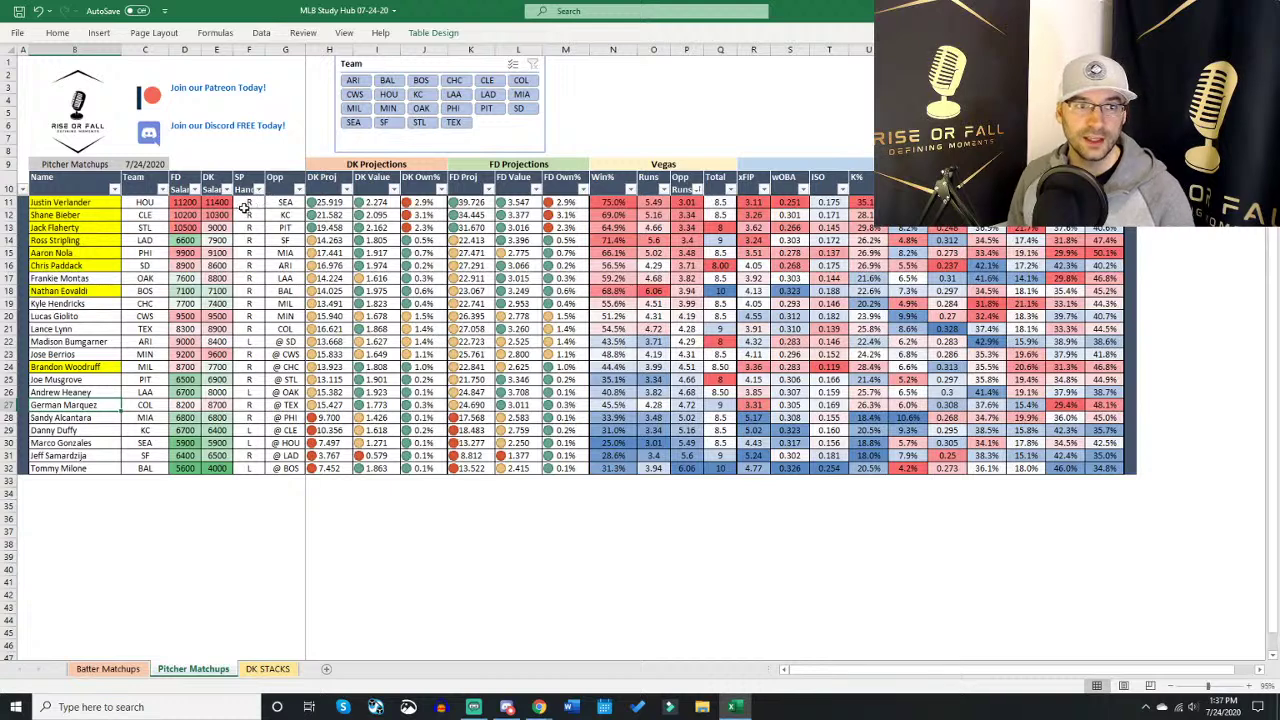
{"action": "left_click", "coordinate": [296, 228]}
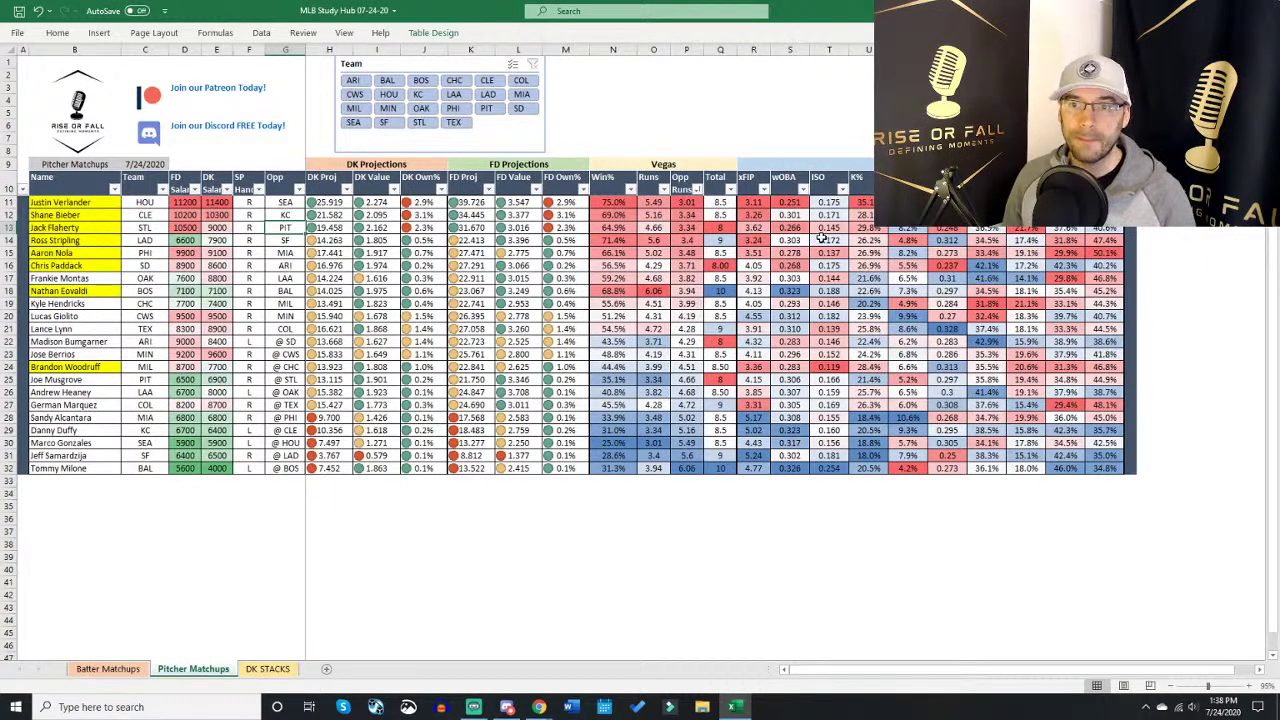
{"action": "left_click", "coordinate": [880, 229]}
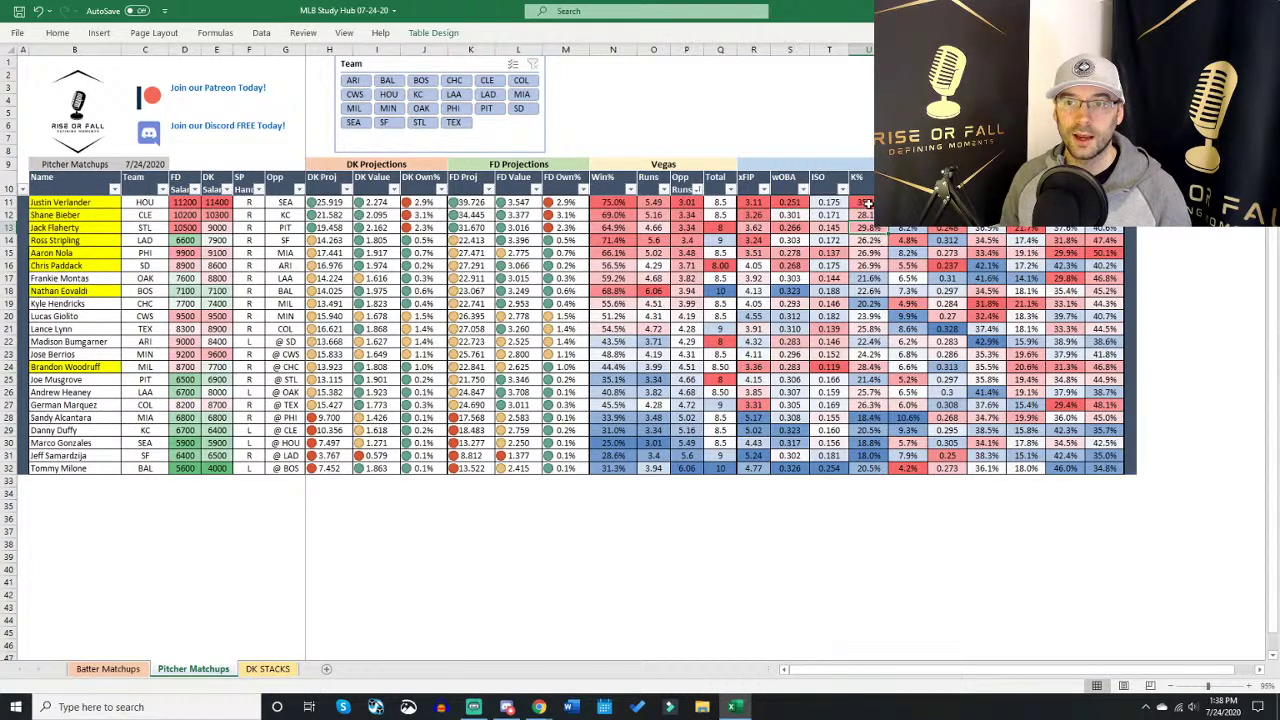
{"action": "left_click_drag", "start_coordinate": [868, 215], "coordinate": [863, 248]}
{"action": "left_click", "coordinate": [863, 246]}
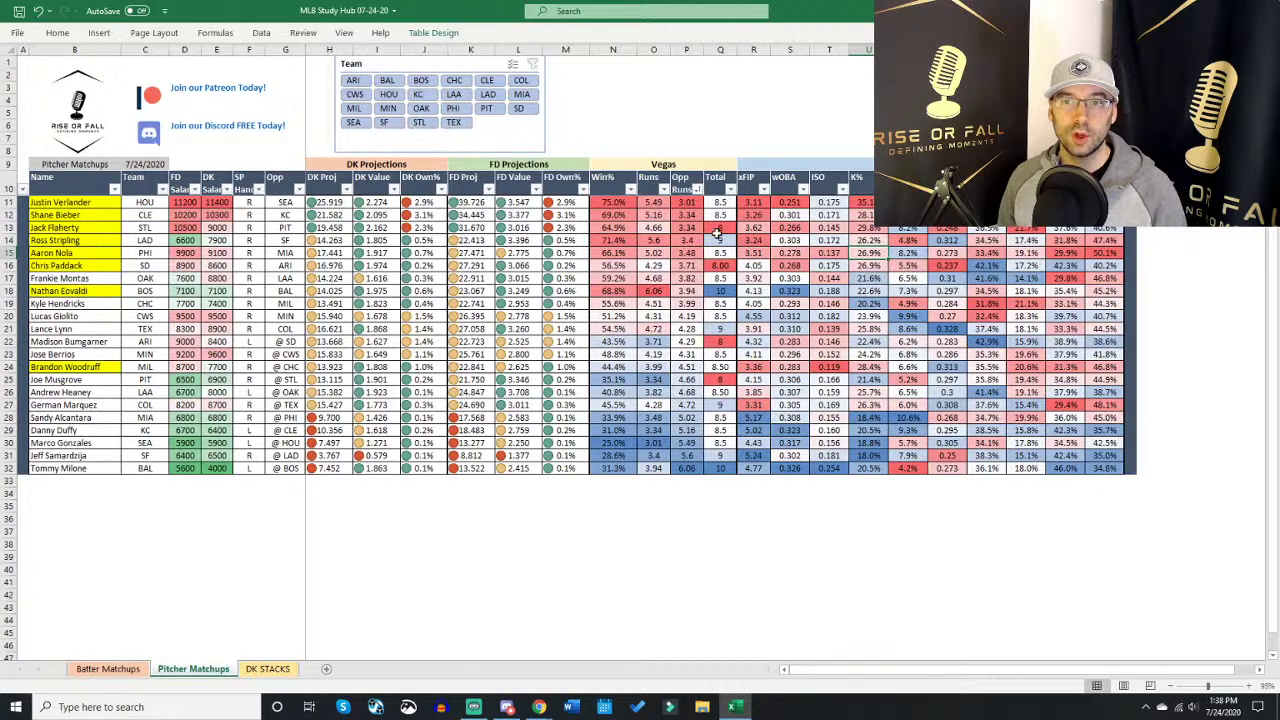
Step: Compare the first-listed pitchers' wOBA and opponent runs, and check Nathan Eovaldi's FD salary and Brandon Woodruff's K%
{"action": "left_click_drag", "start_coordinate": [800, 203], "coordinate": [810, 262]}
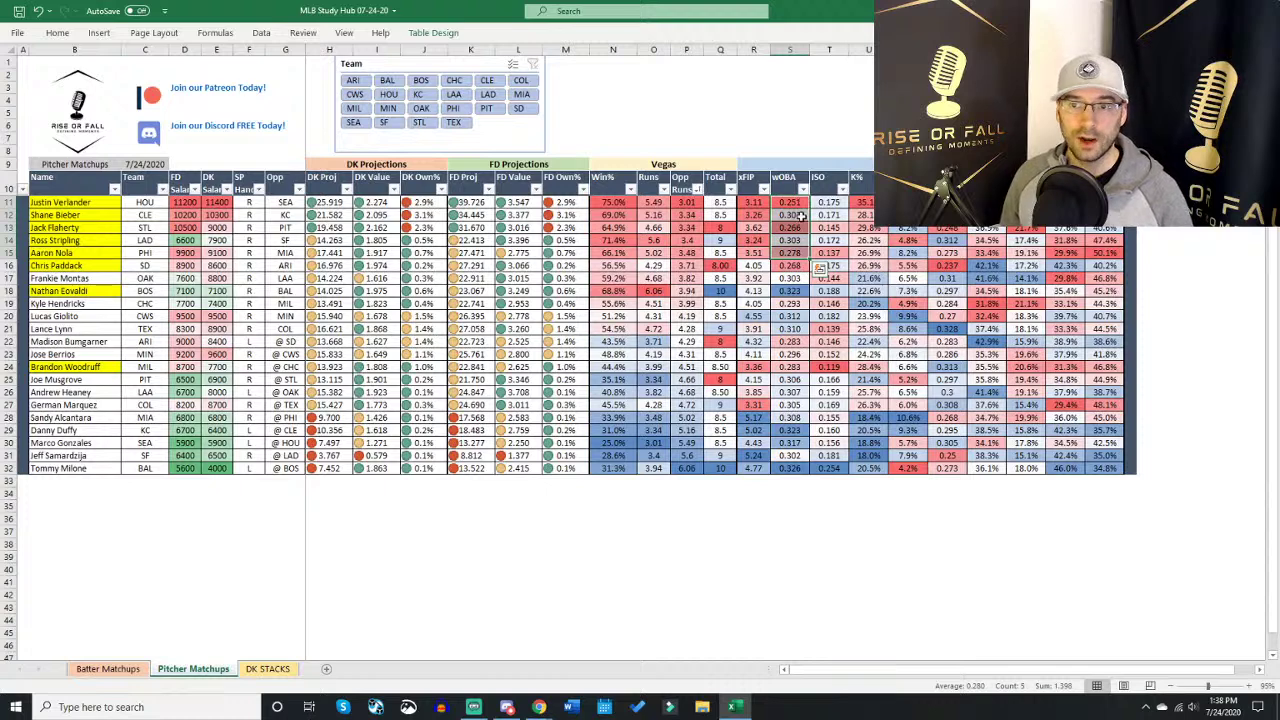
{"action": "left_click", "coordinate": [802, 215]}
{"action": "left_click_drag", "start_coordinate": [686, 203], "coordinate": [696, 266]}
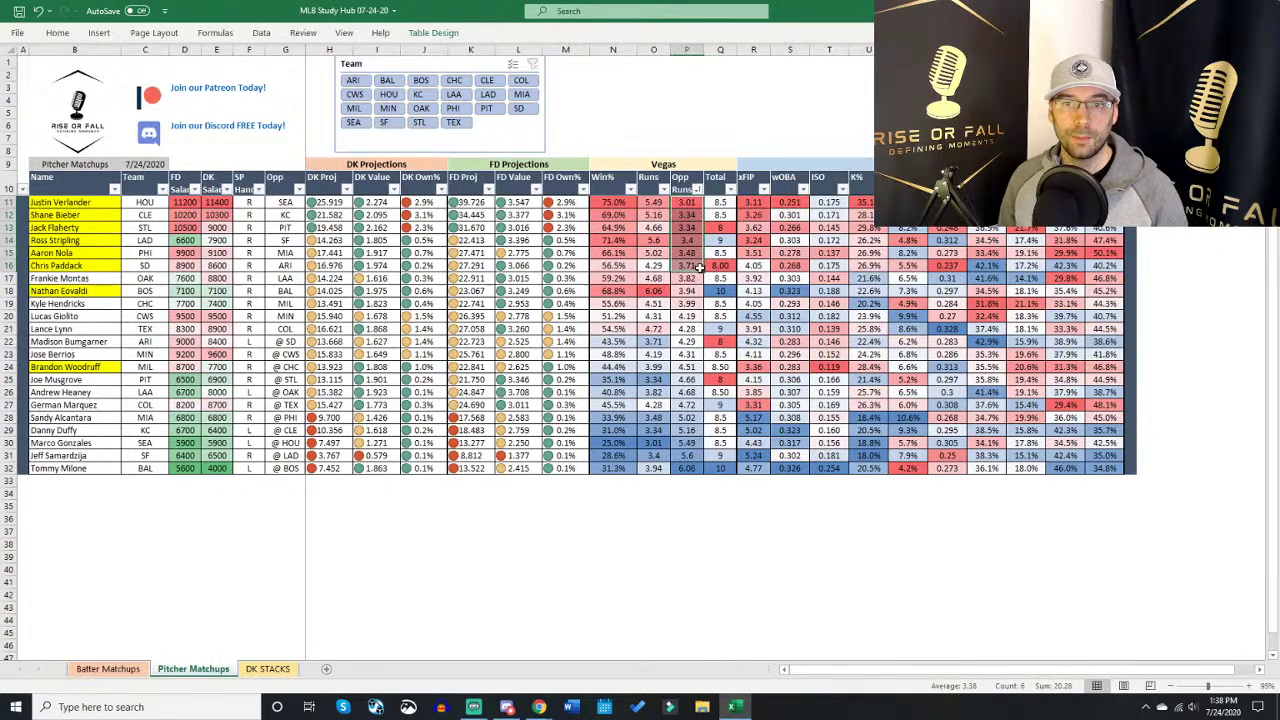
{"action": "left_click", "coordinate": [696, 267]}
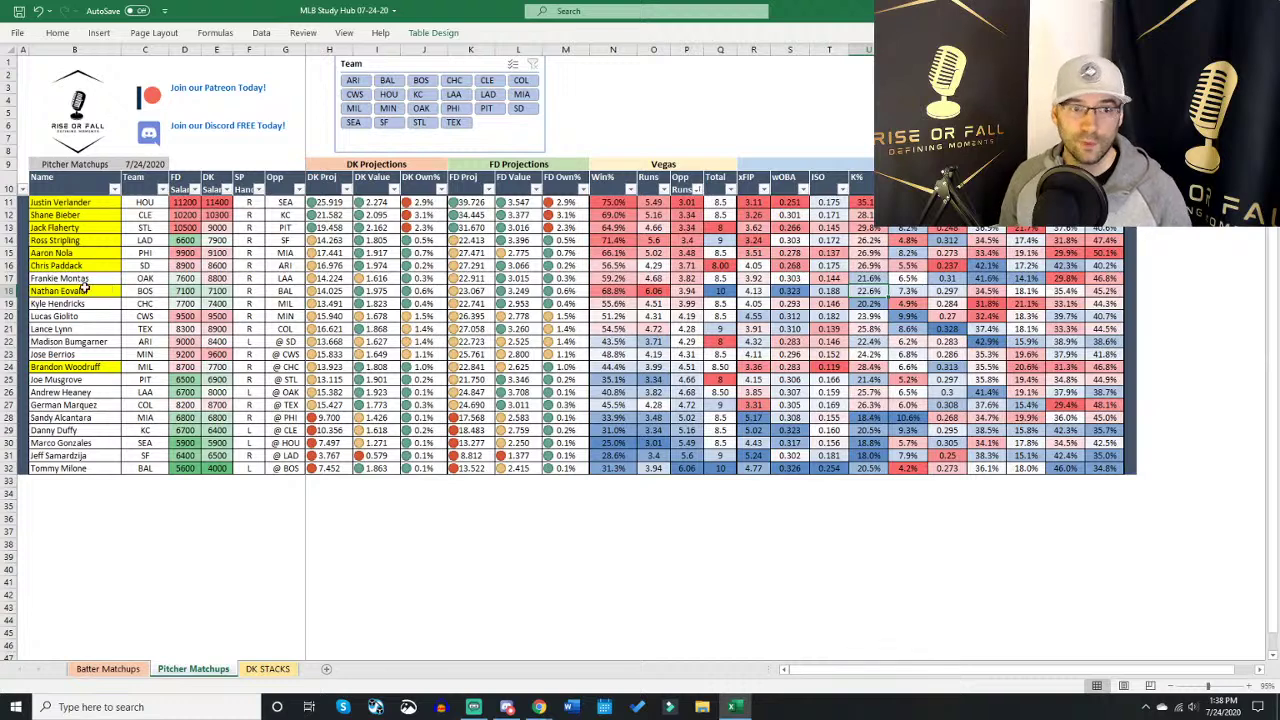
{"action": "left_click", "coordinate": [193, 290]}
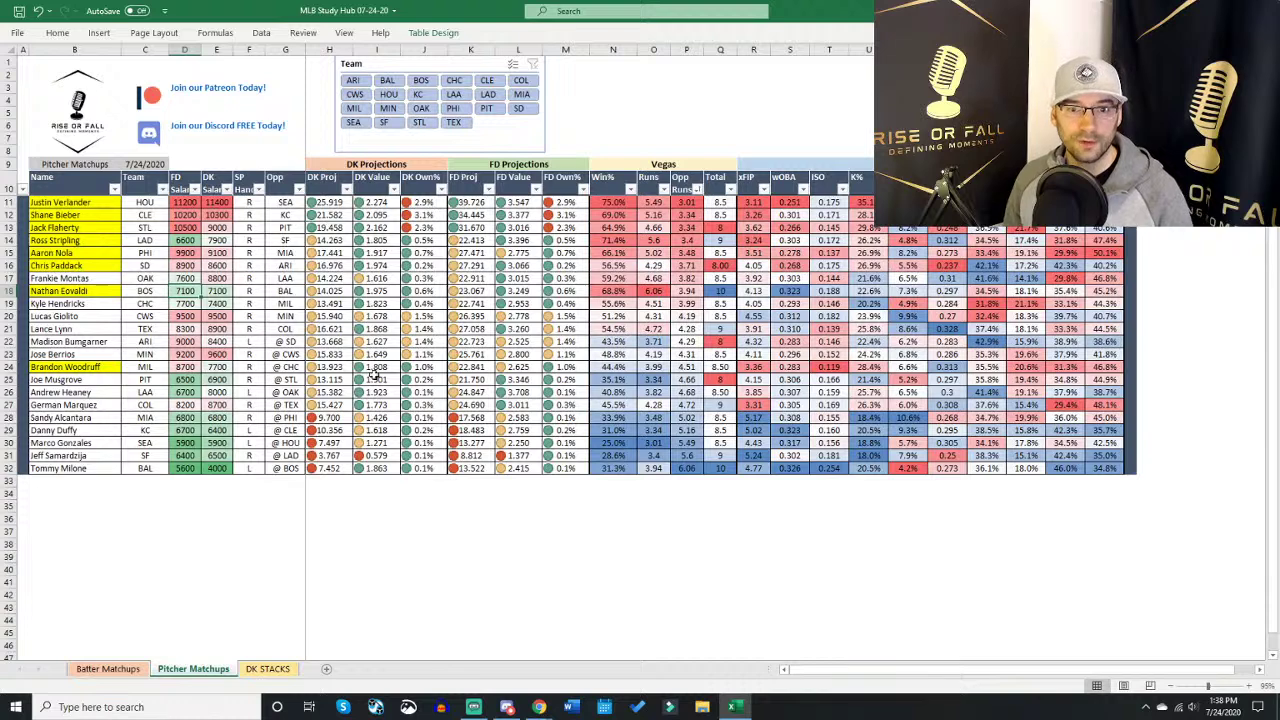
{"action": "left_click", "coordinate": [877, 368]}
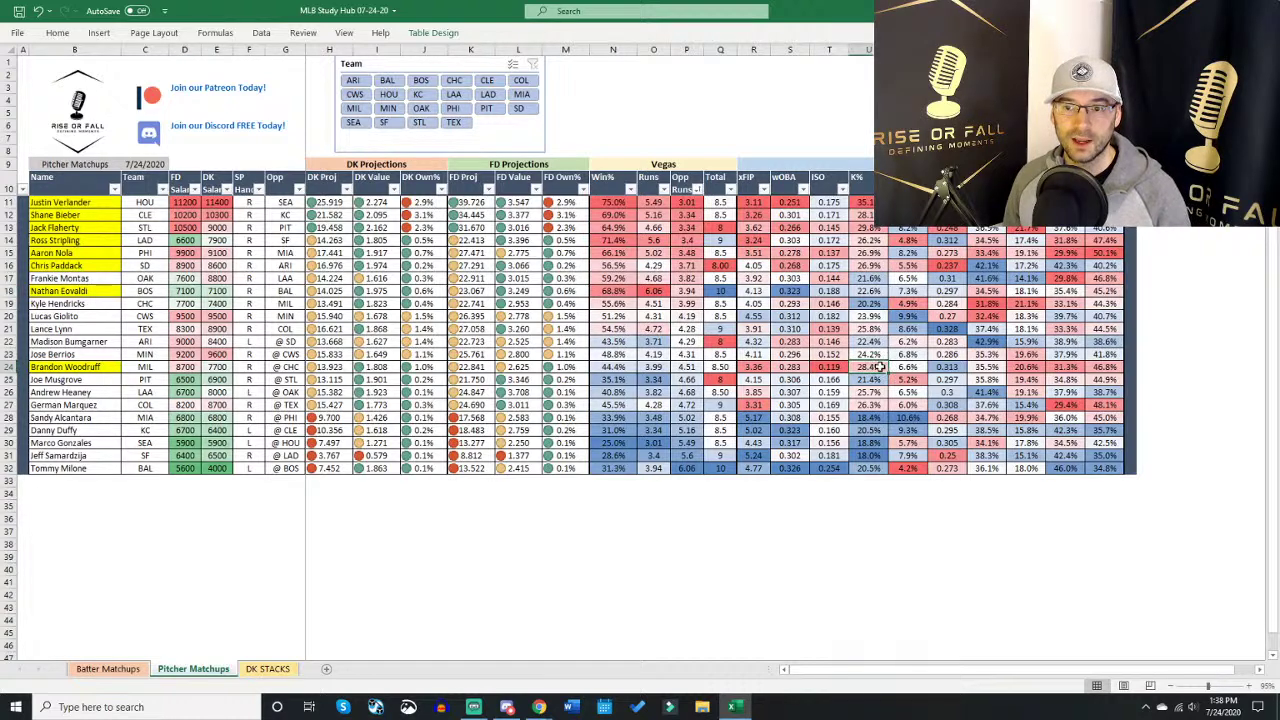
Step: Highlight German Marquez's name in yellow in the Pitcher Matchups table and check his K%
{"action": "left_click", "coordinate": [86, 404]}
{"action": "double_click", "coordinate": [60, 33]}
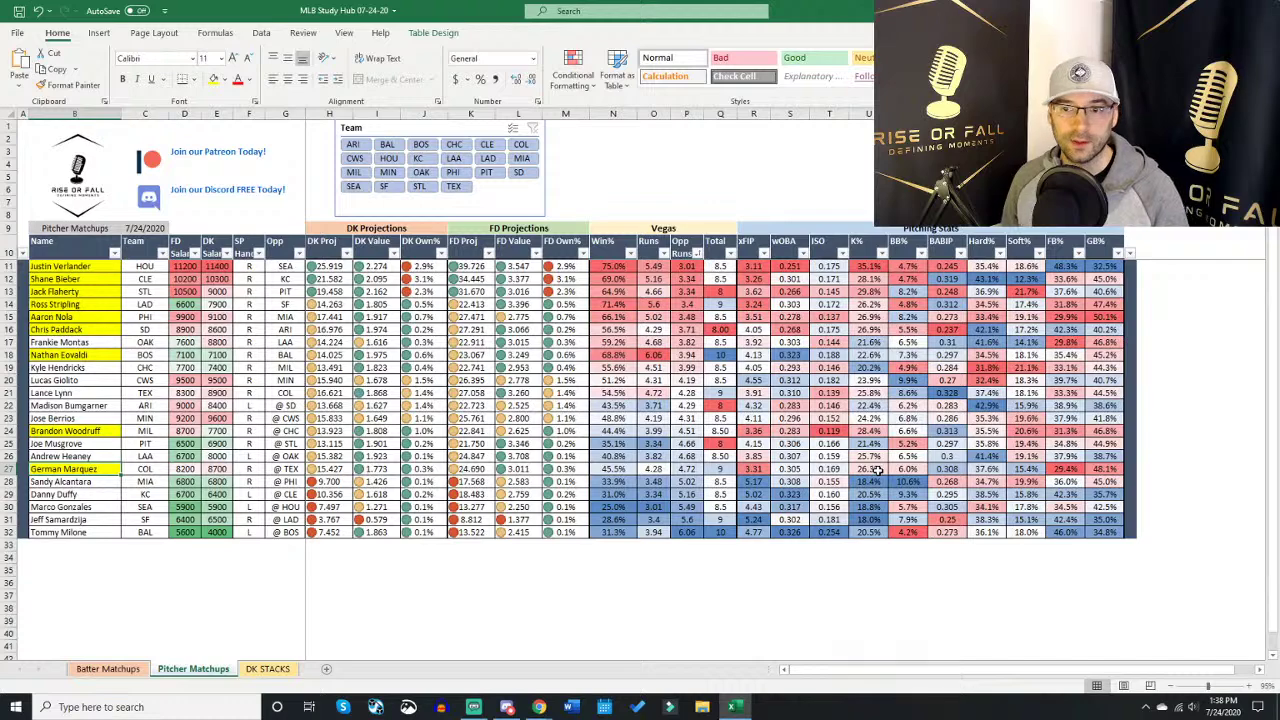
{"action": "left_click", "coordinate": [876, 470]}
Step: Sort the Pitcher Matchups table by K% from largest to smallest and check Ross Stripling's FD salary
{"action": "left_click", "coordinate": [881, 253]}
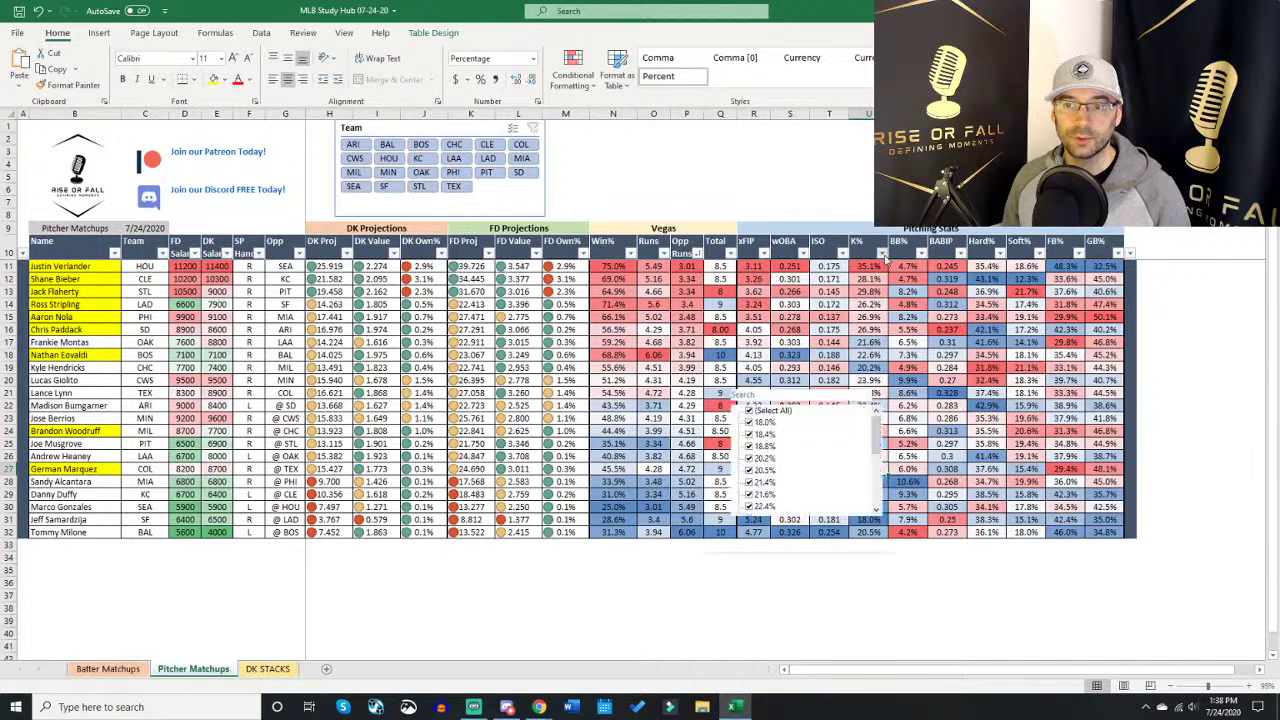
{"action": "left_click", "coordinate": [864, 287]}
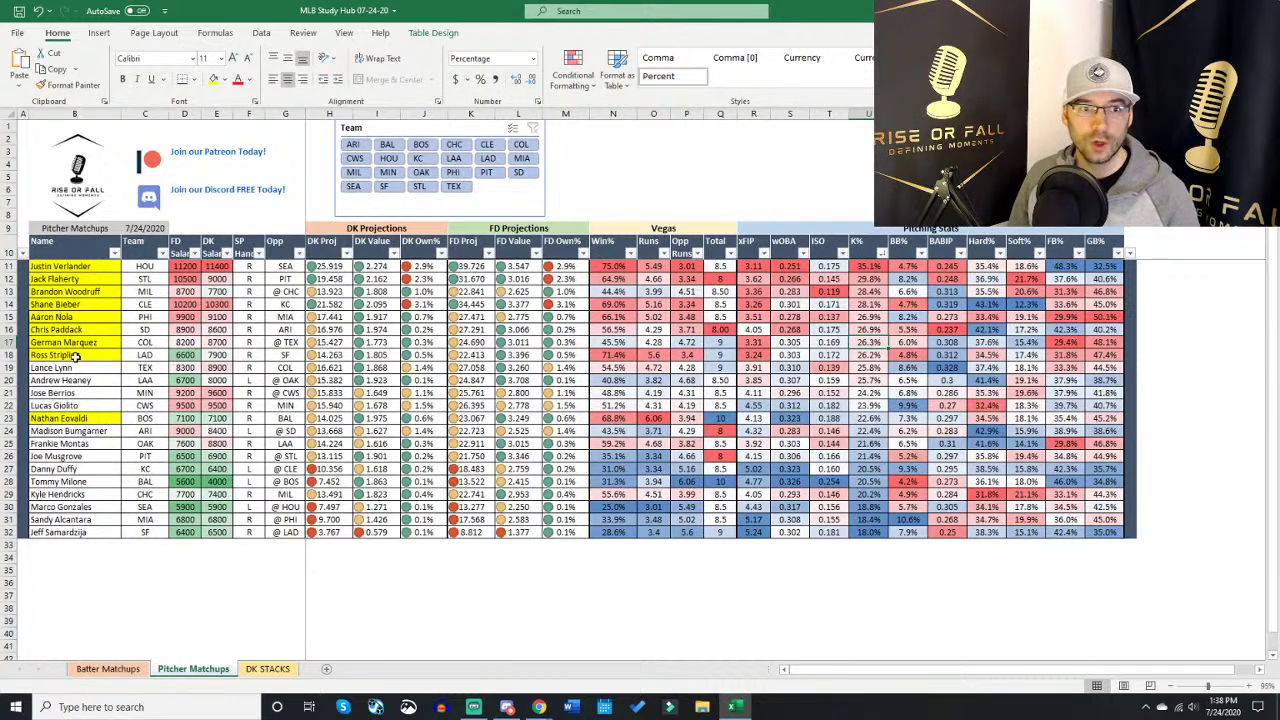
{"action": "left_click", "coordinate": [176, 356]}
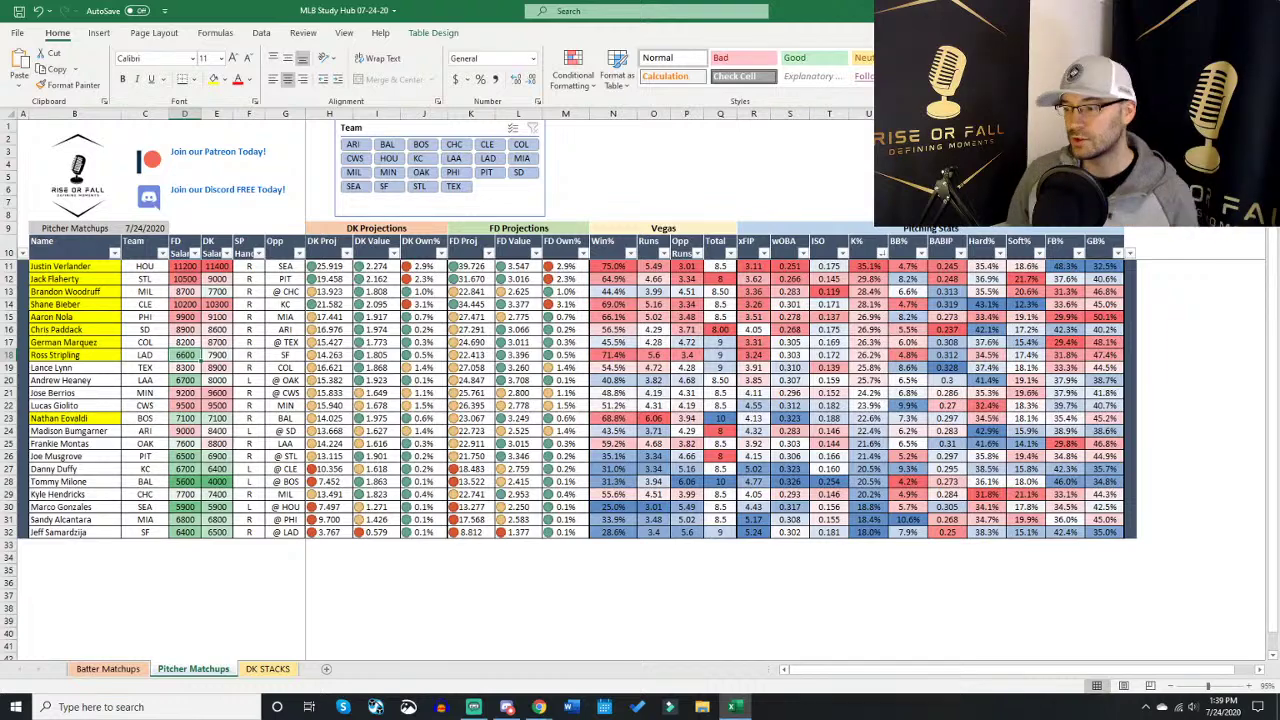
Step: Return to the Batter Matchups sheet, switch to Fantasy Cruncher in Chrome, and open the advanced lineup options
{"action": "left_click", "coordinate": [108, 668]}
{"action": "left_click", "coordinate": [539, 707]}
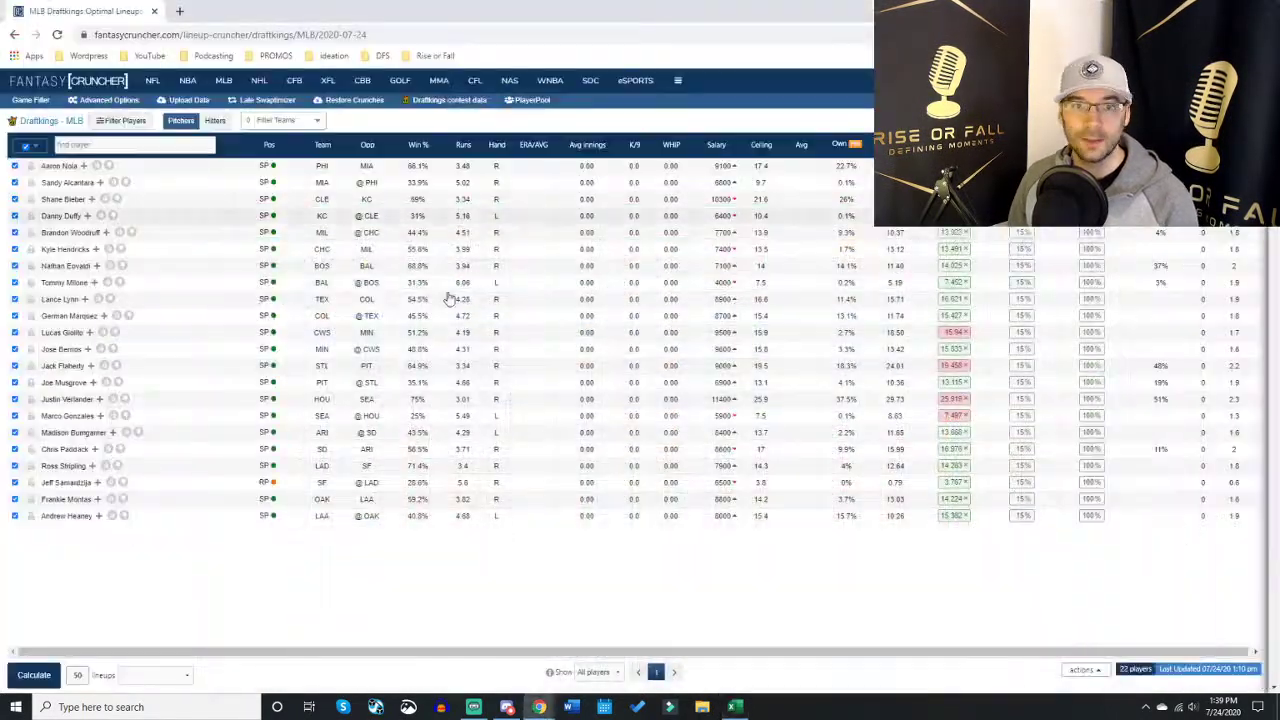
{"action": "left_click", "coordinate": [30, 100]}
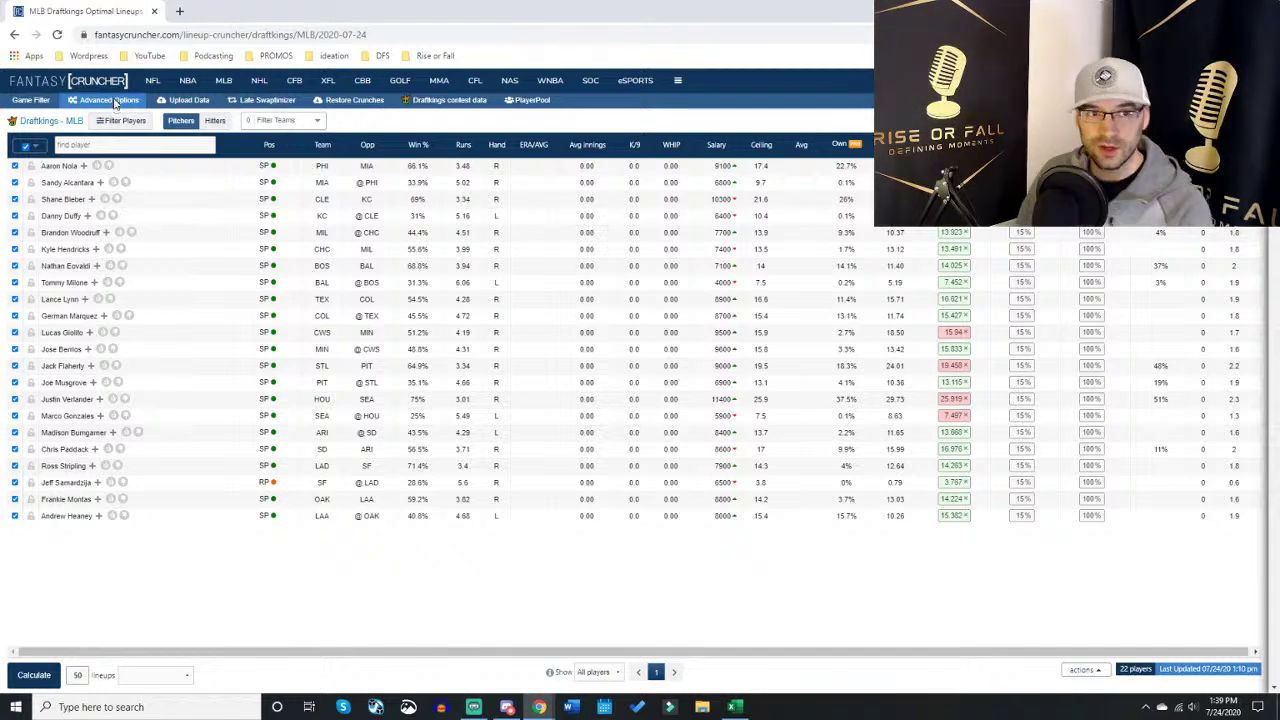
{"action": "left_click", "coordinate": [113, 103]}
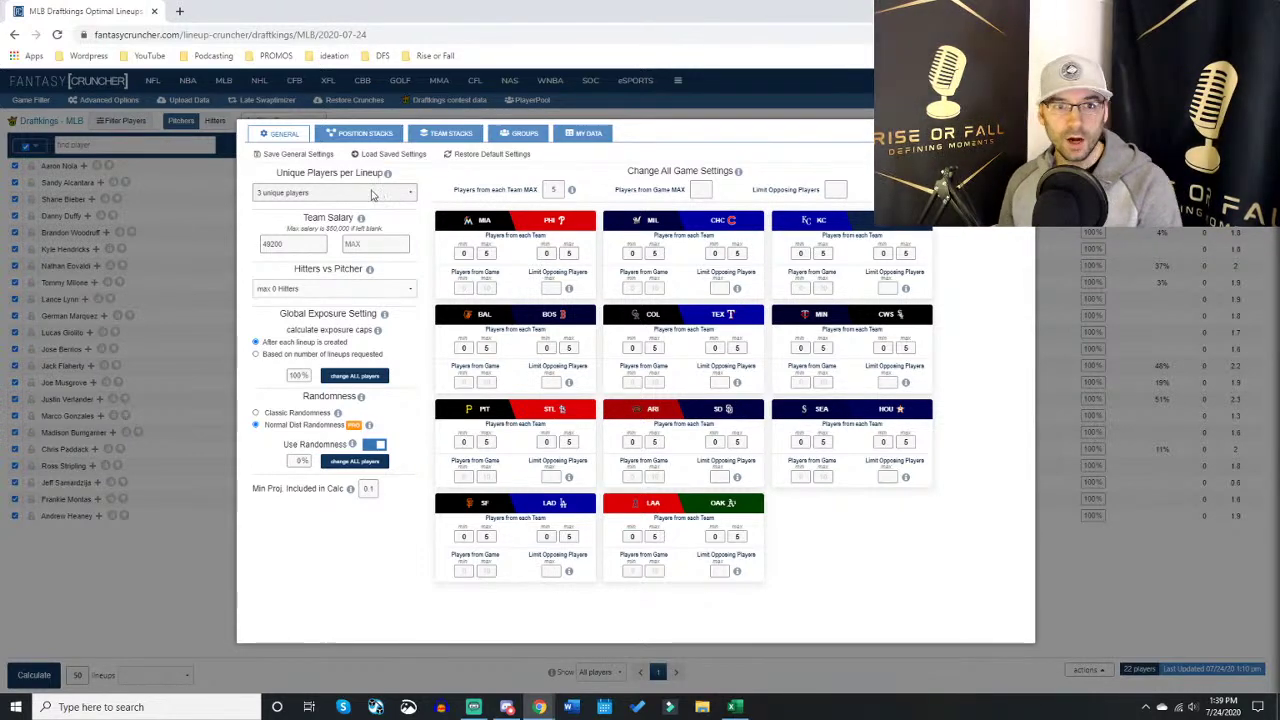
Step: Review the minimum team salary and global exposure settings, and set the randomness to 20% for all players
{"action": "double_click", "coordinate": [285, 246]}
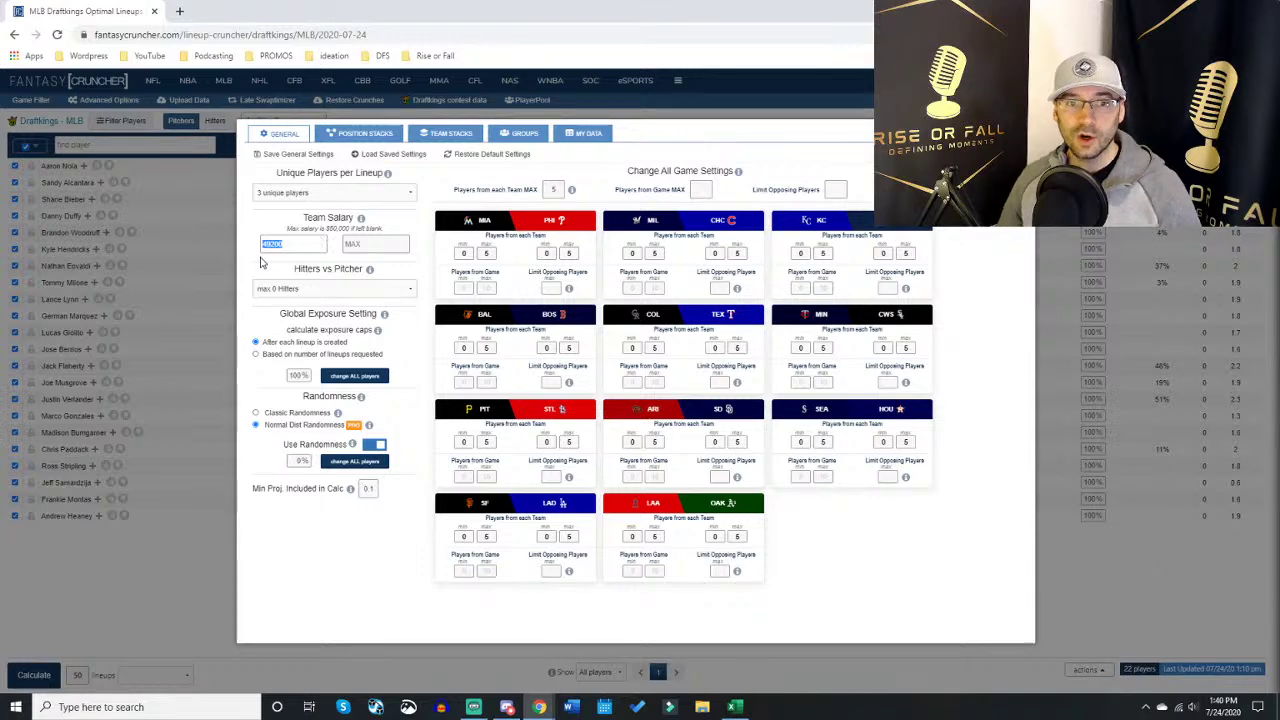
{"action": "left_click", "coordinate": [316, 244]}
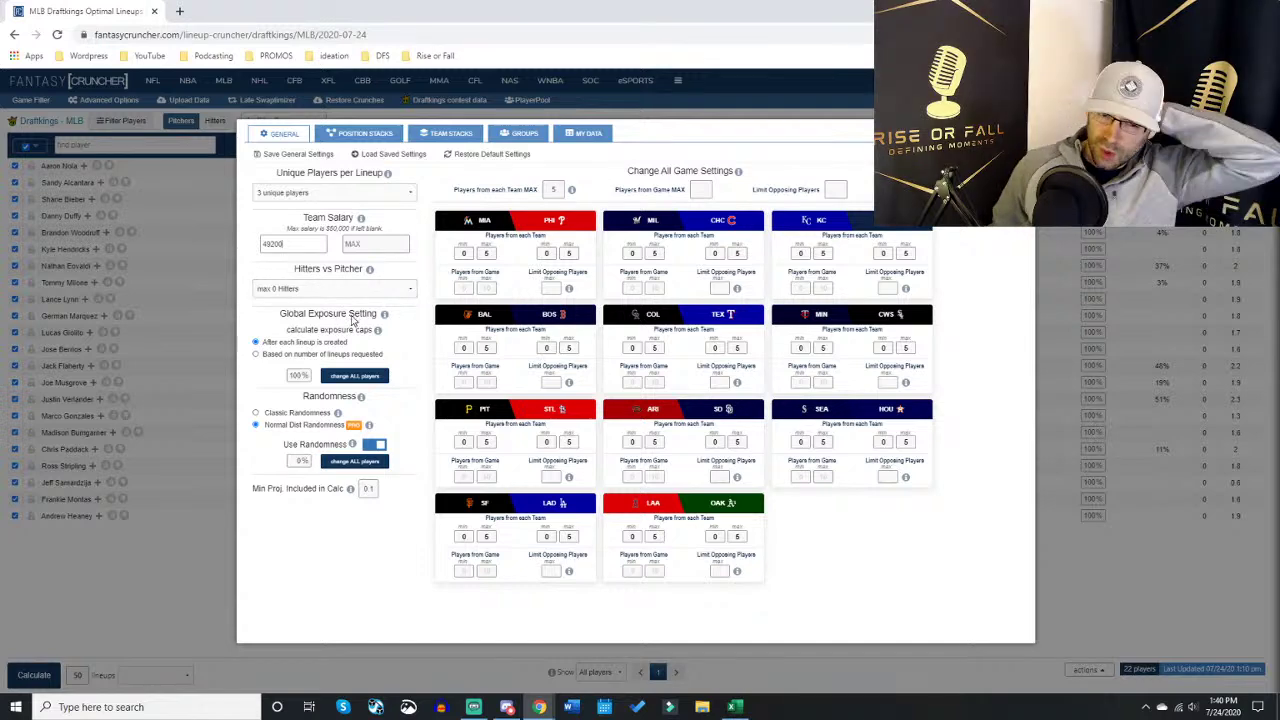
{"action": "double_click", "coordinate": [296, 377]}
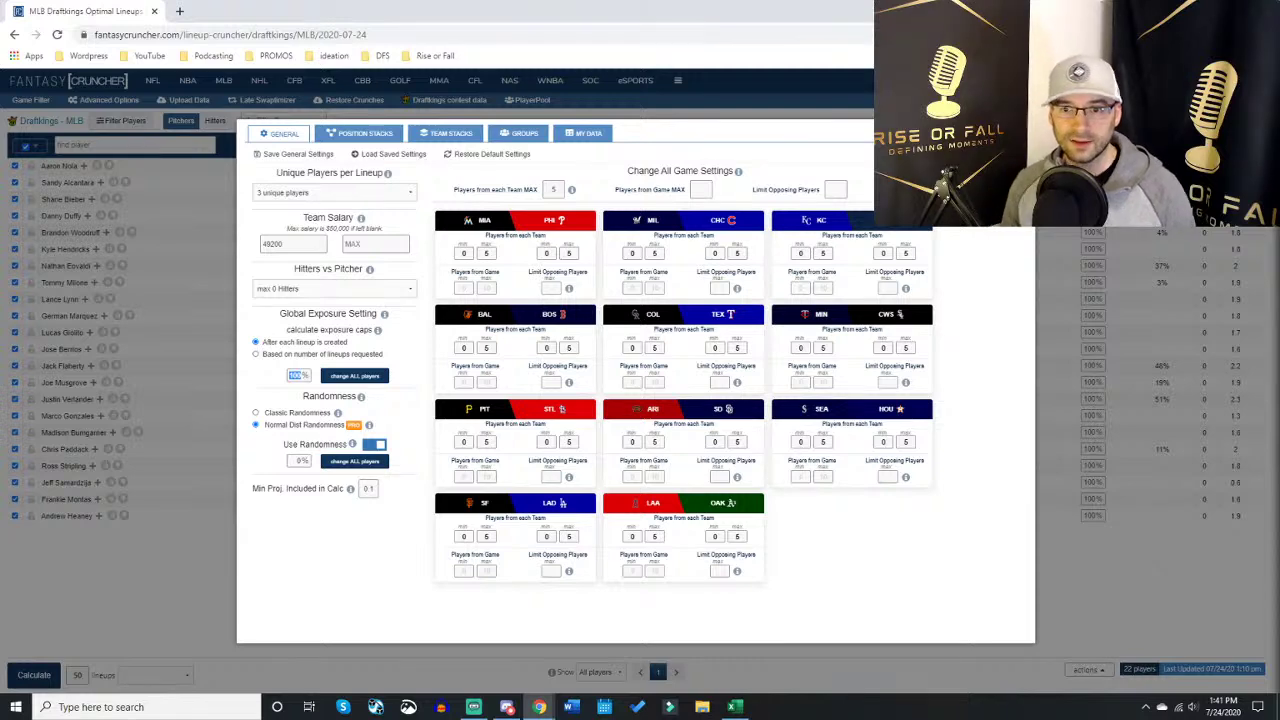
{"action": "left_click", "coordinate": [298, 462]}
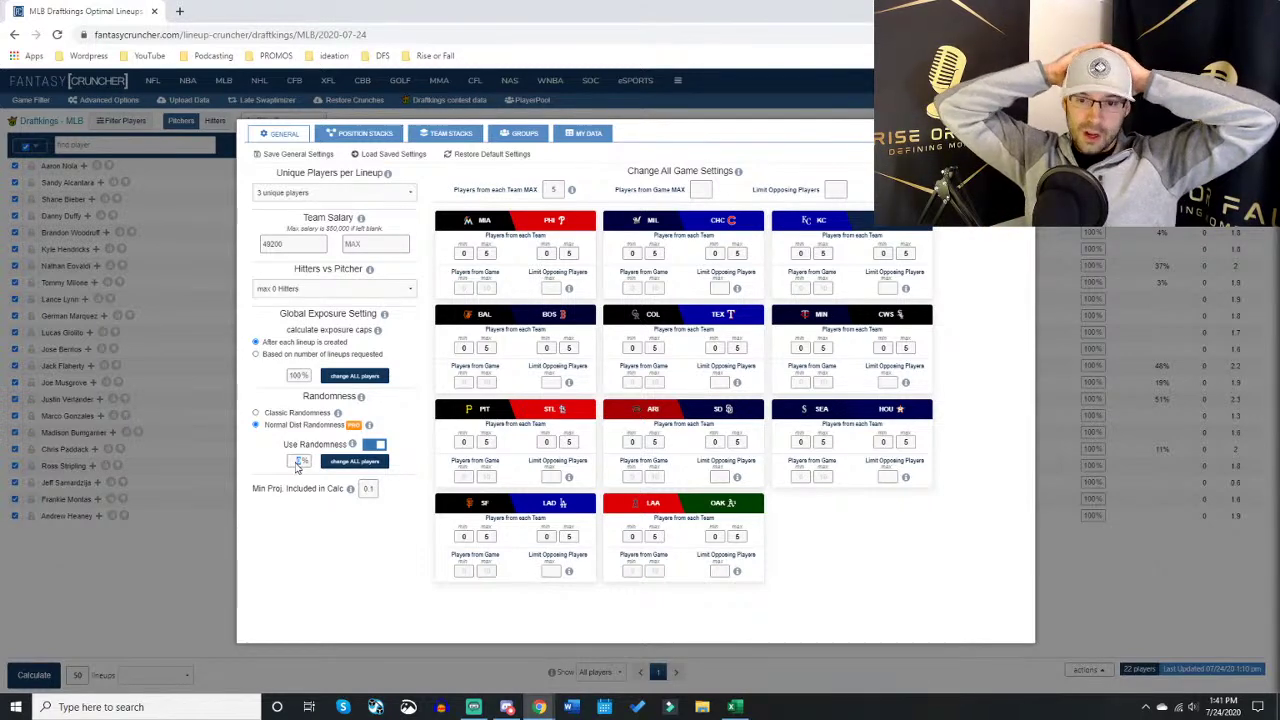
{"action": "left_click", "coordinate": [347, 467]}
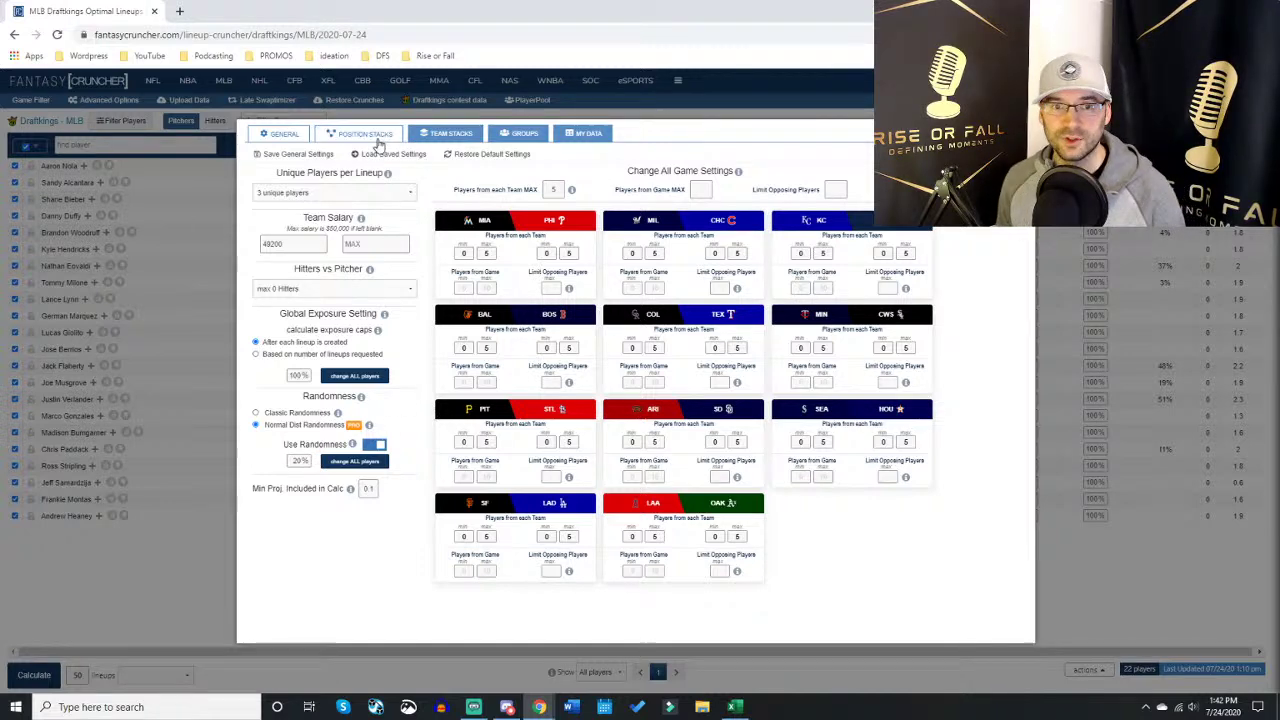
Step: Add all teams to the 5-player team stack and set its max gap to Any
{"action": "left_click", "coordinate": [445, 141]}
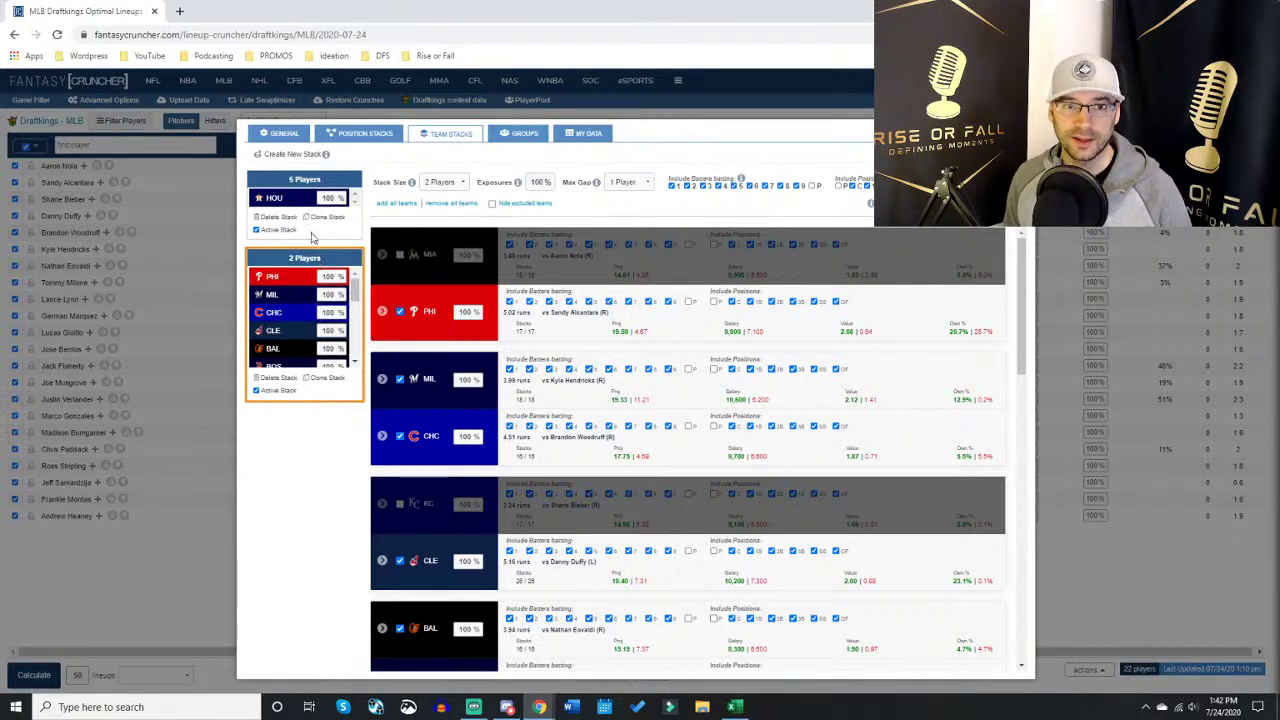
{"action": "left_click", "coordinate": [303, 180]}
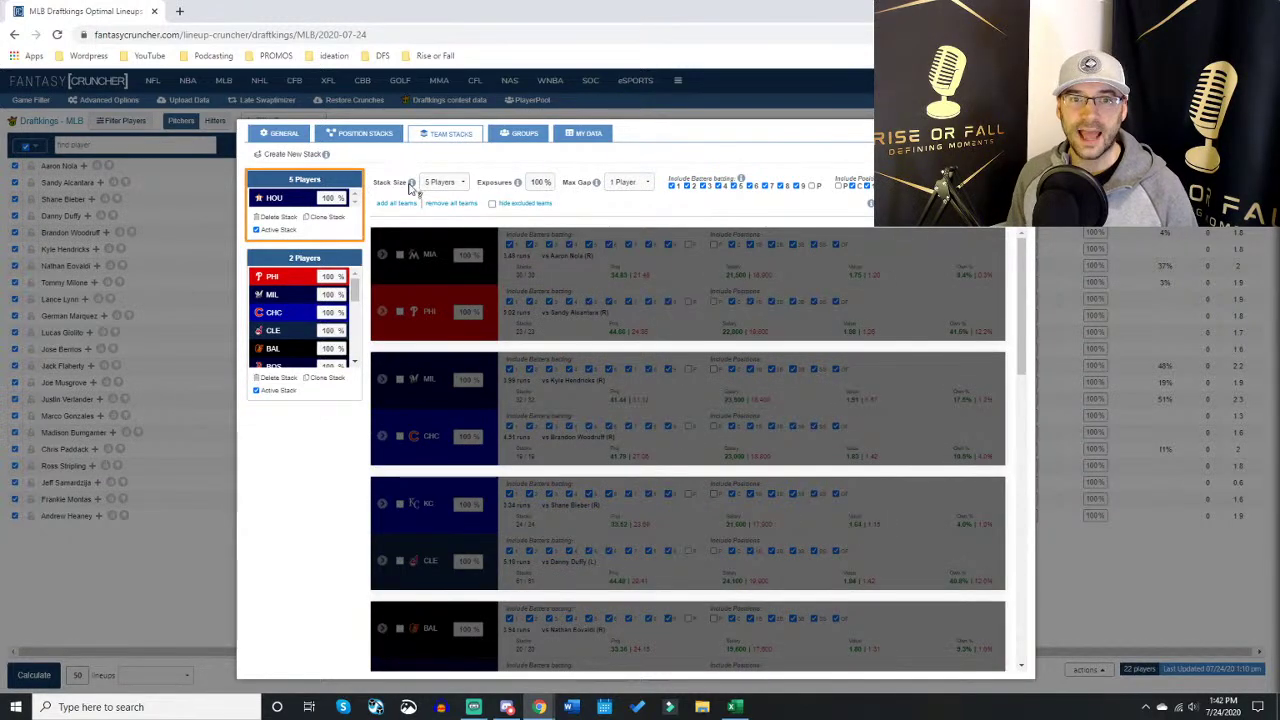
{"action": "mouse_move", "coordinate": [411, 186]}
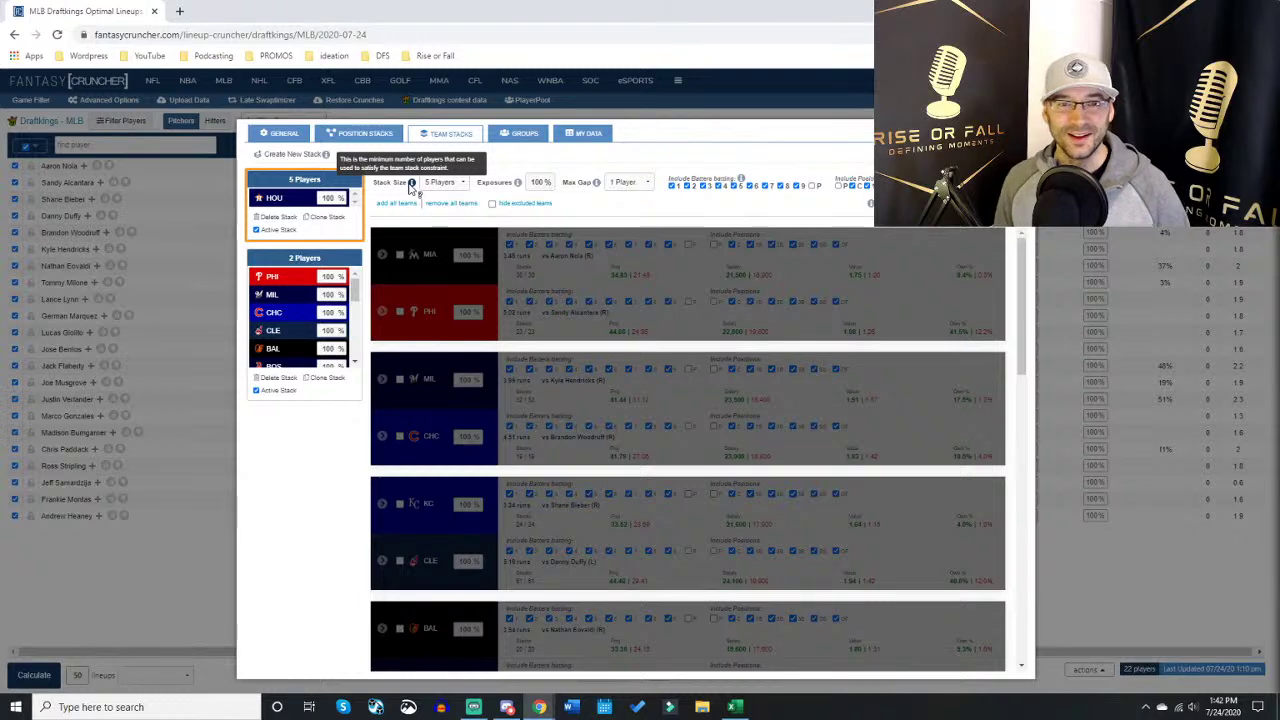
{"action": "left_click", "coordinate": [396, 203]}
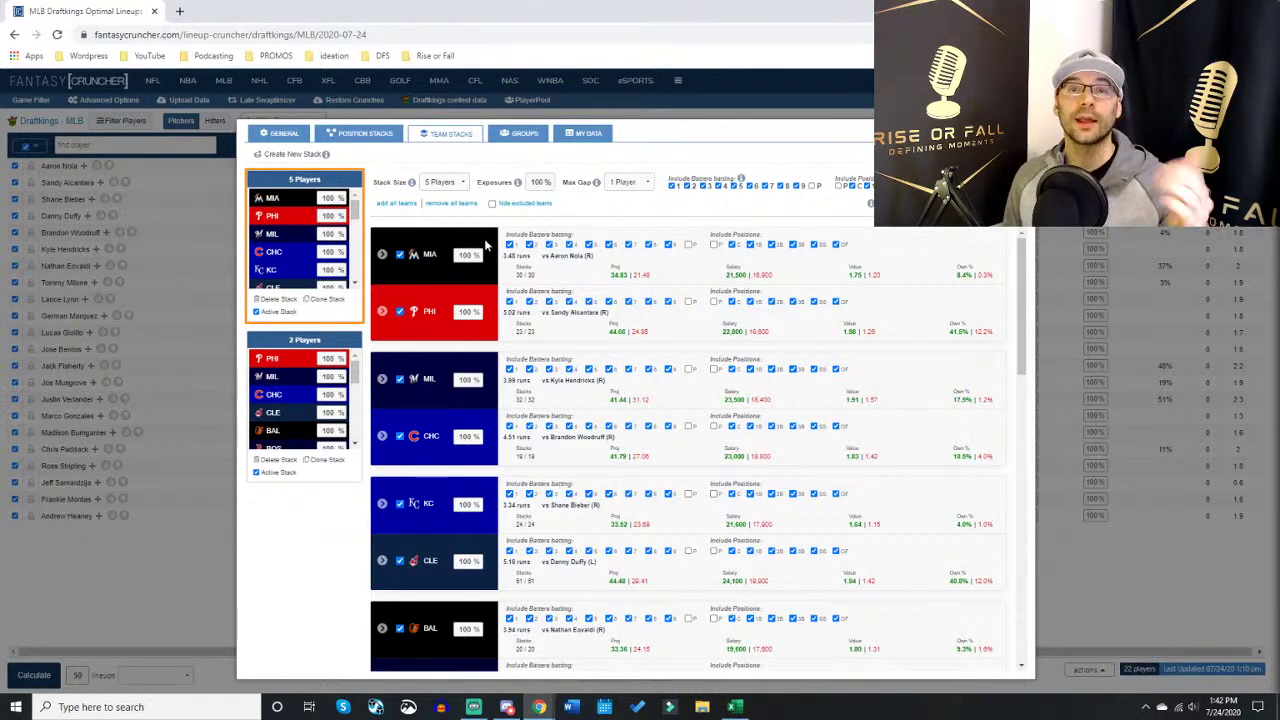
{"action": "left_click", "coordinate": [622, 183]}
{"action": "left_click", "coordinate": [617, 196]}
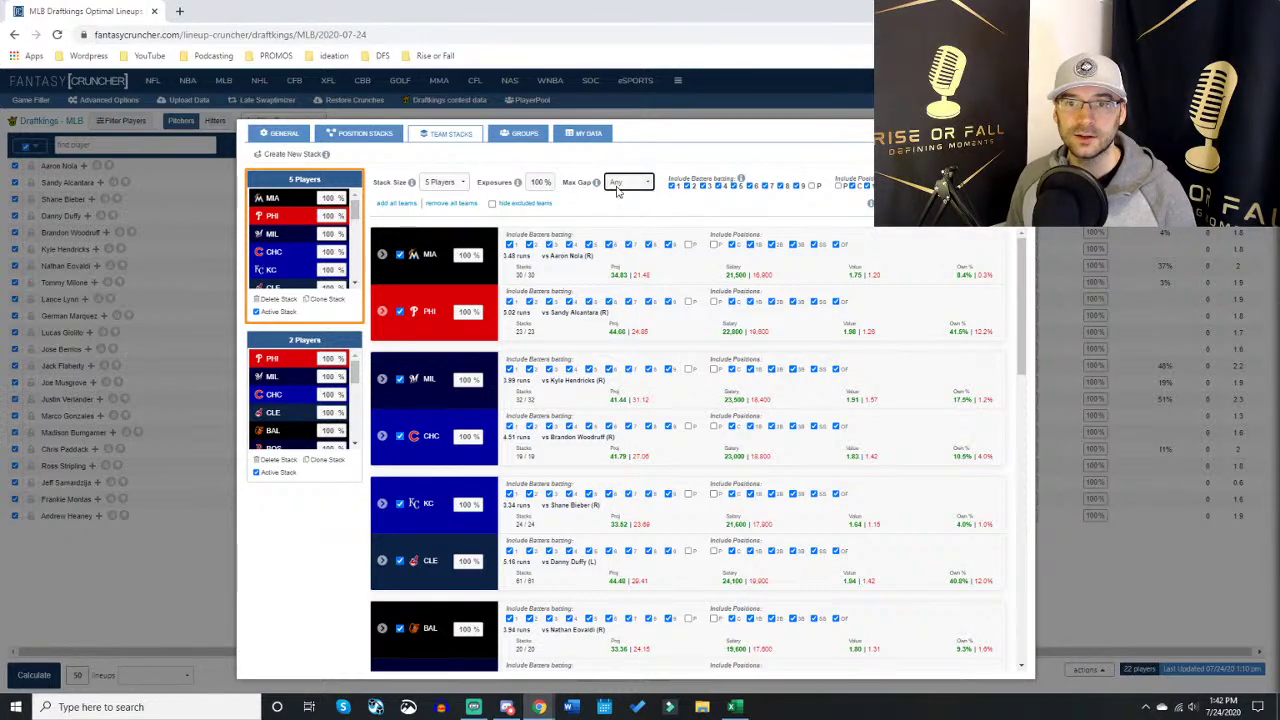
Step: Set the max gap of the 2-player team stack to Any
{"action": "left_click", "coordinate": [308, 341]}
{"action": "left_click", "coordinate": [625, 182]}
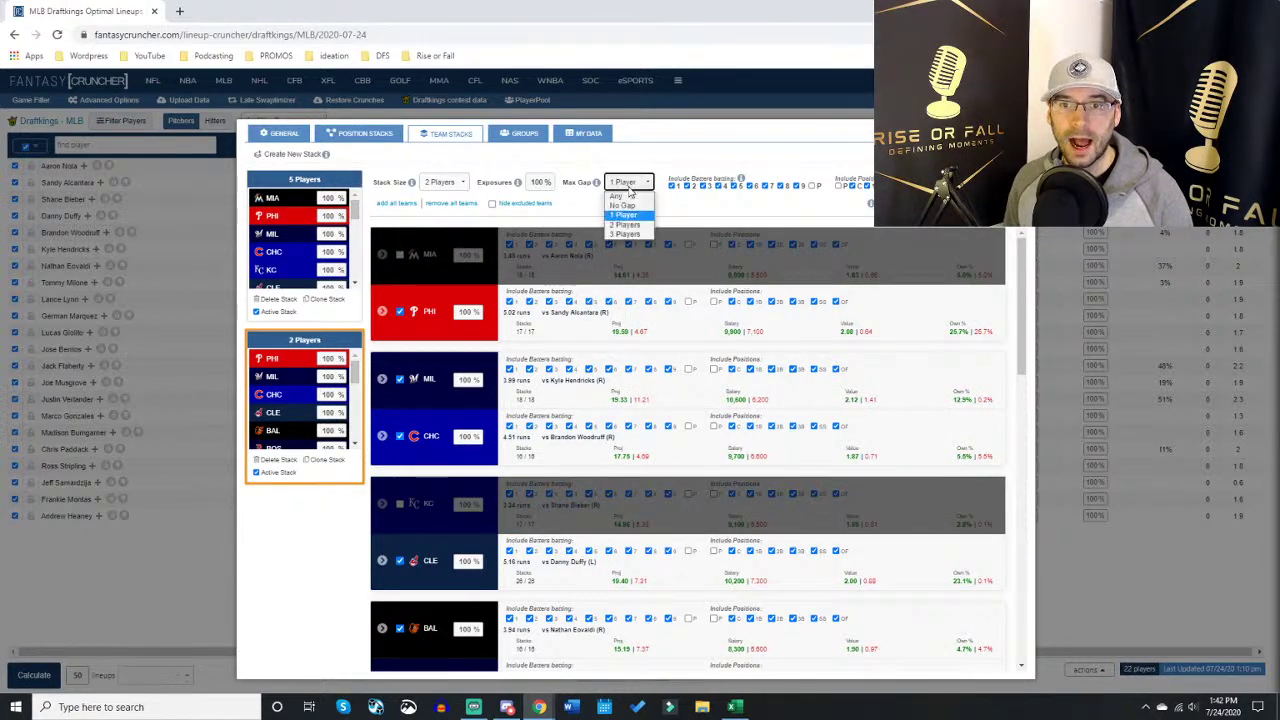
{"action": "left_click", "coordinate": [622, 200]}
Step: Open the 5-player team stack and try its max gap on Any and then No Gap
{"action": "left_click", "coordinate": [322, 180]}
{"action": "left_click", "coordinate": [624, 182]}
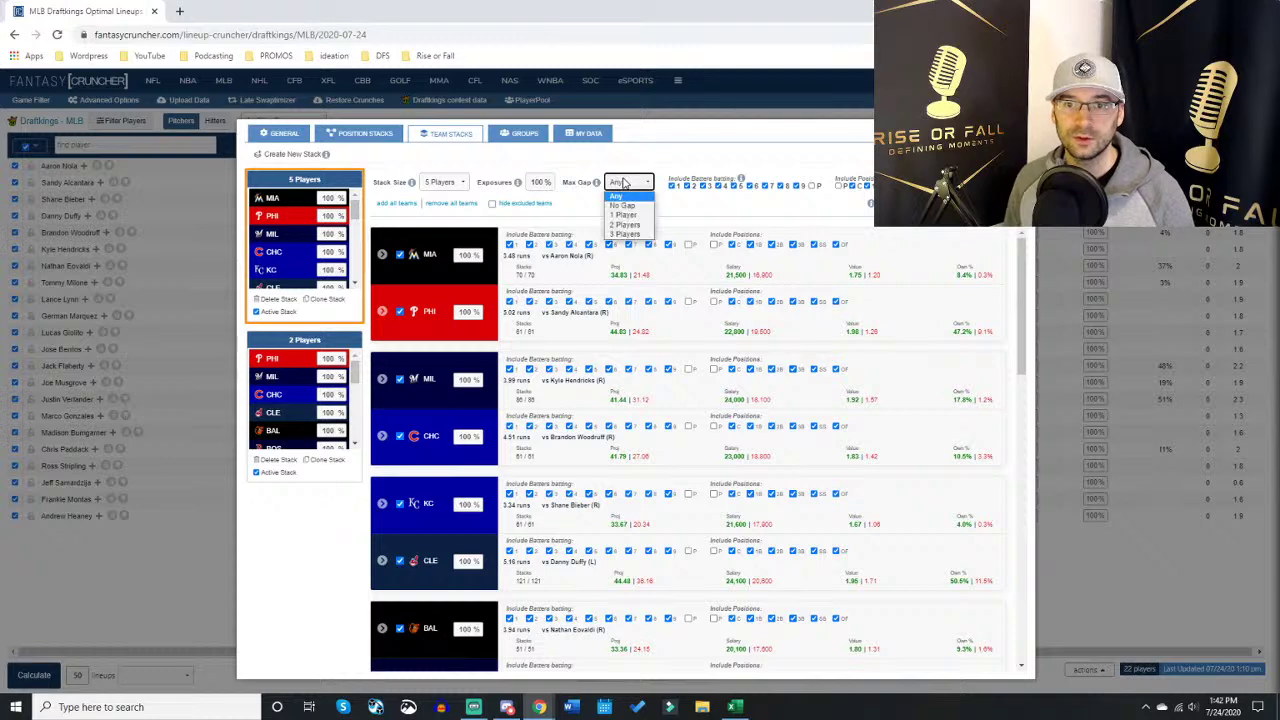
{"action": "left_click", "coordinate": [629, 193]}
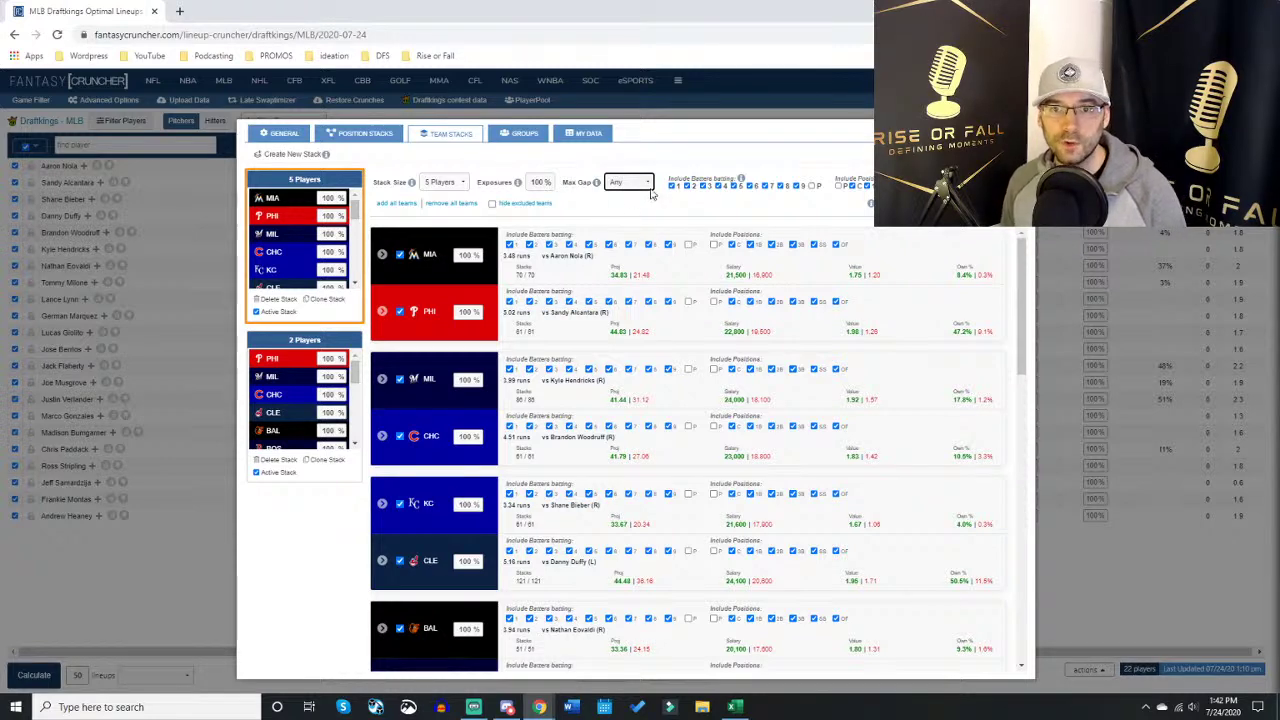
{"action": "mouse_move", "coordinate": [518, 280]}
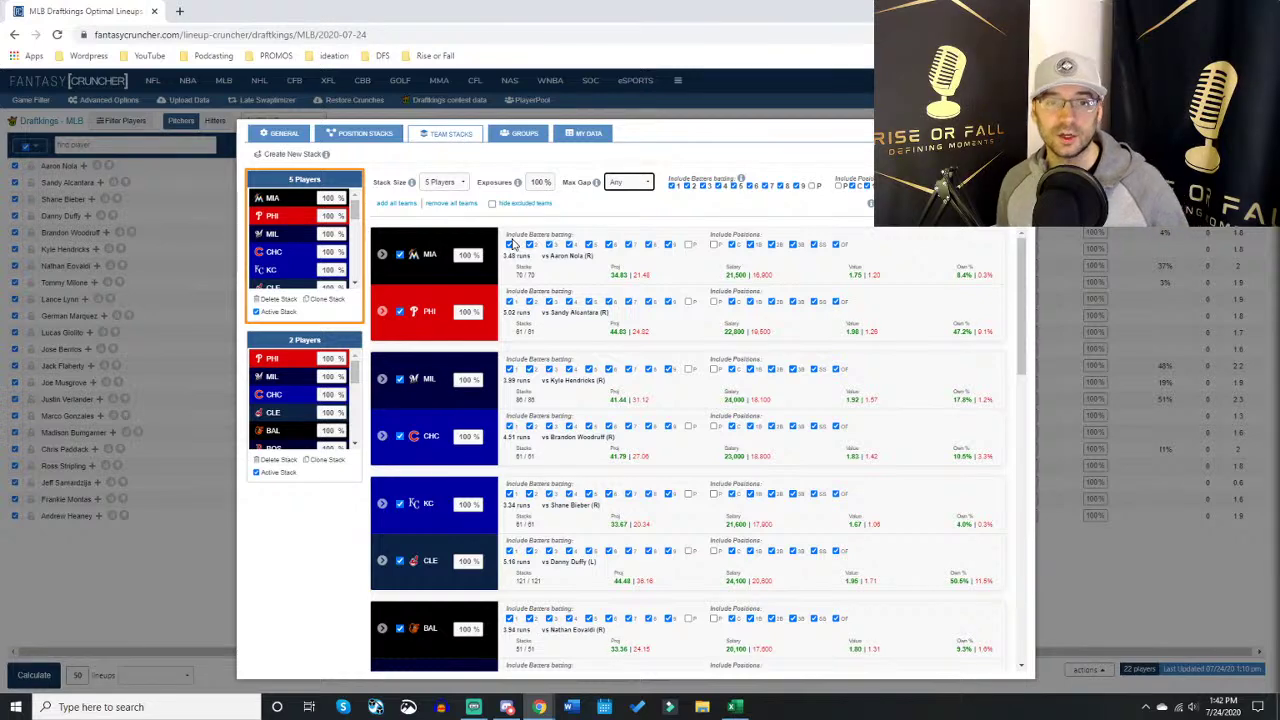
{"action": "left_click", "coordinate": [643, 185]}
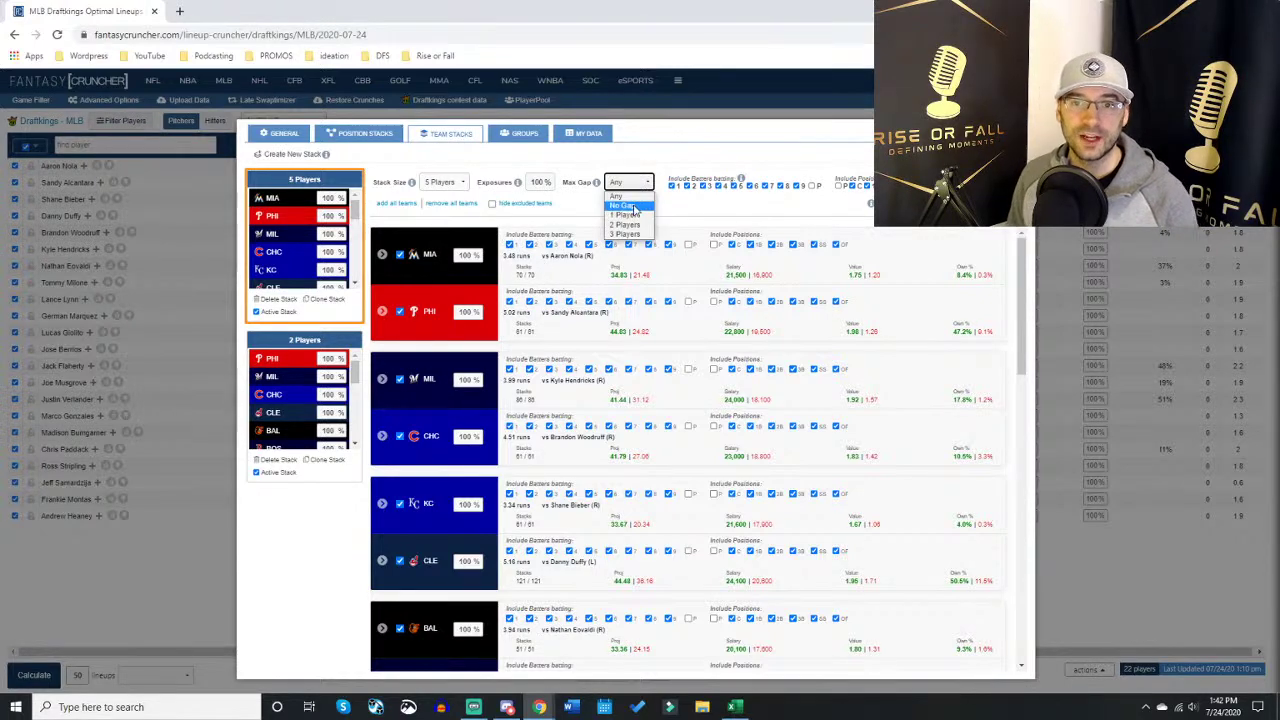
{"action": "left_click", "coordinate": [629, 215]}
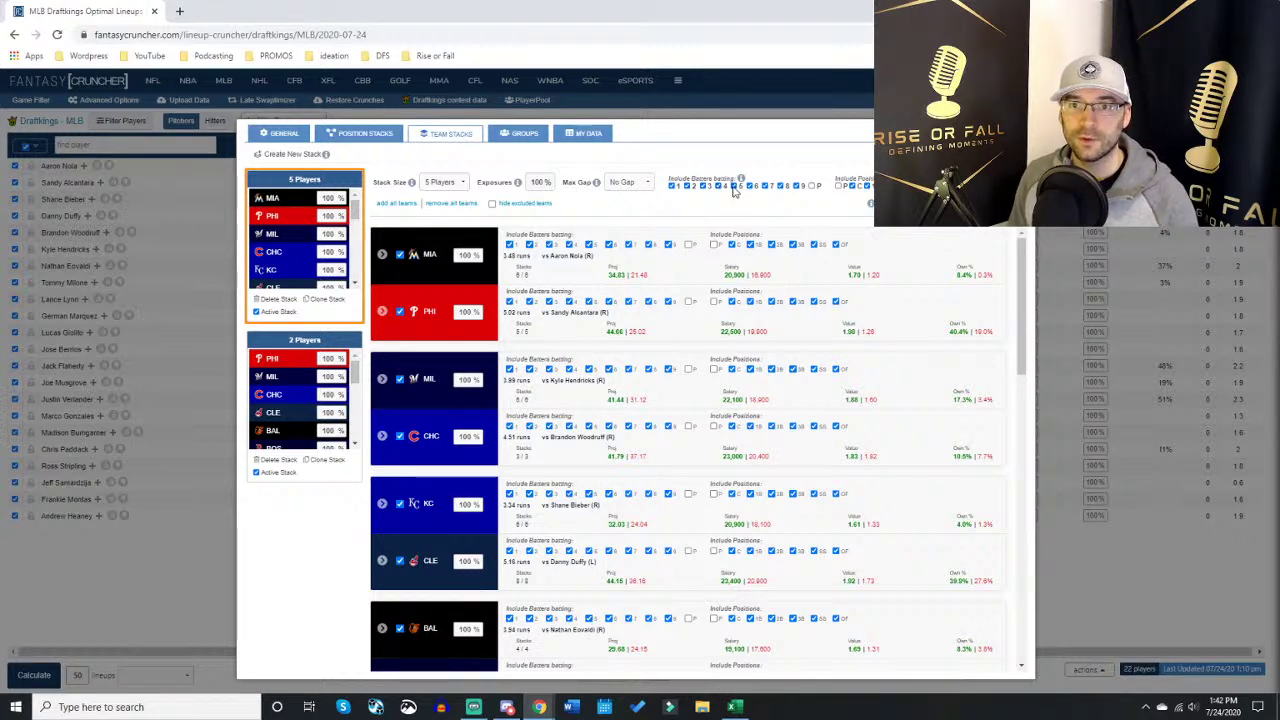
{"action": "left_click", "coordinate": [783, 188]}
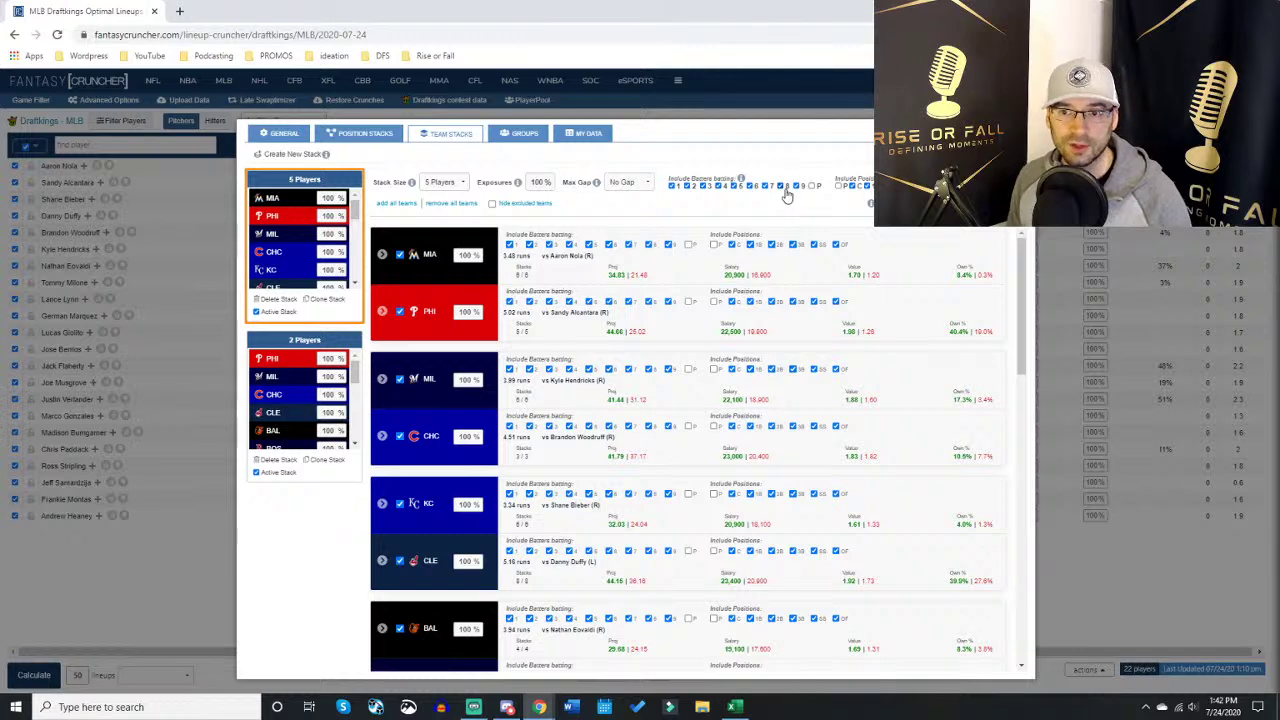
Step: Try a max gap of 1 Player on the 5-player stack, excluding and restoring the third and sixth batting spots
{"action": "left_click", "coordinate": [650, 182]}
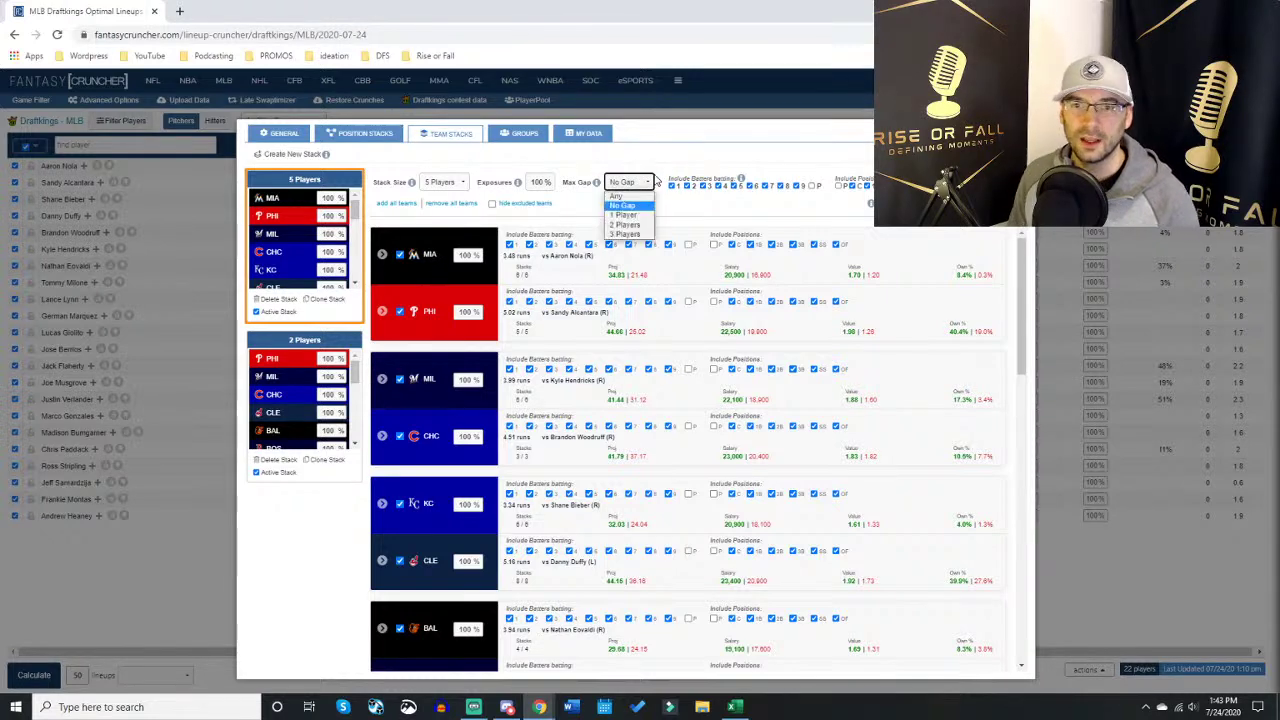
{"action": "left_click", "coordinate": [642, 214]}
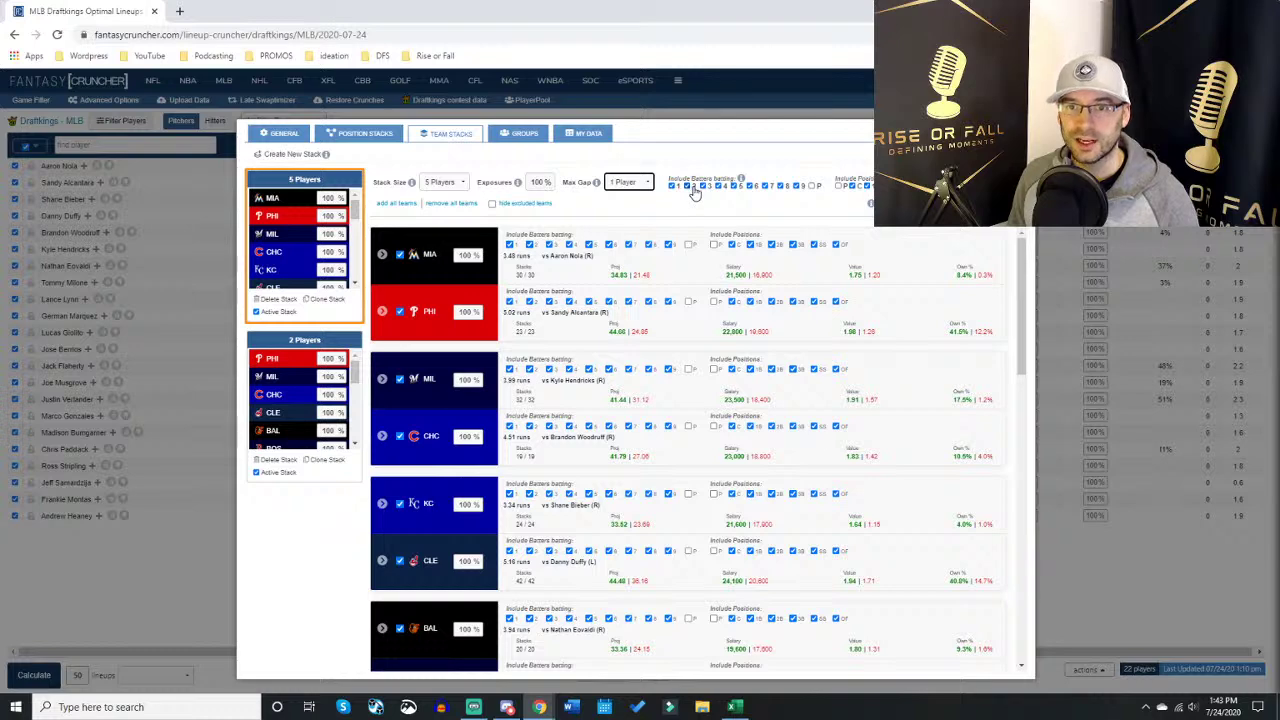
{"action": "left_click", "coordinate": [703, 186]}
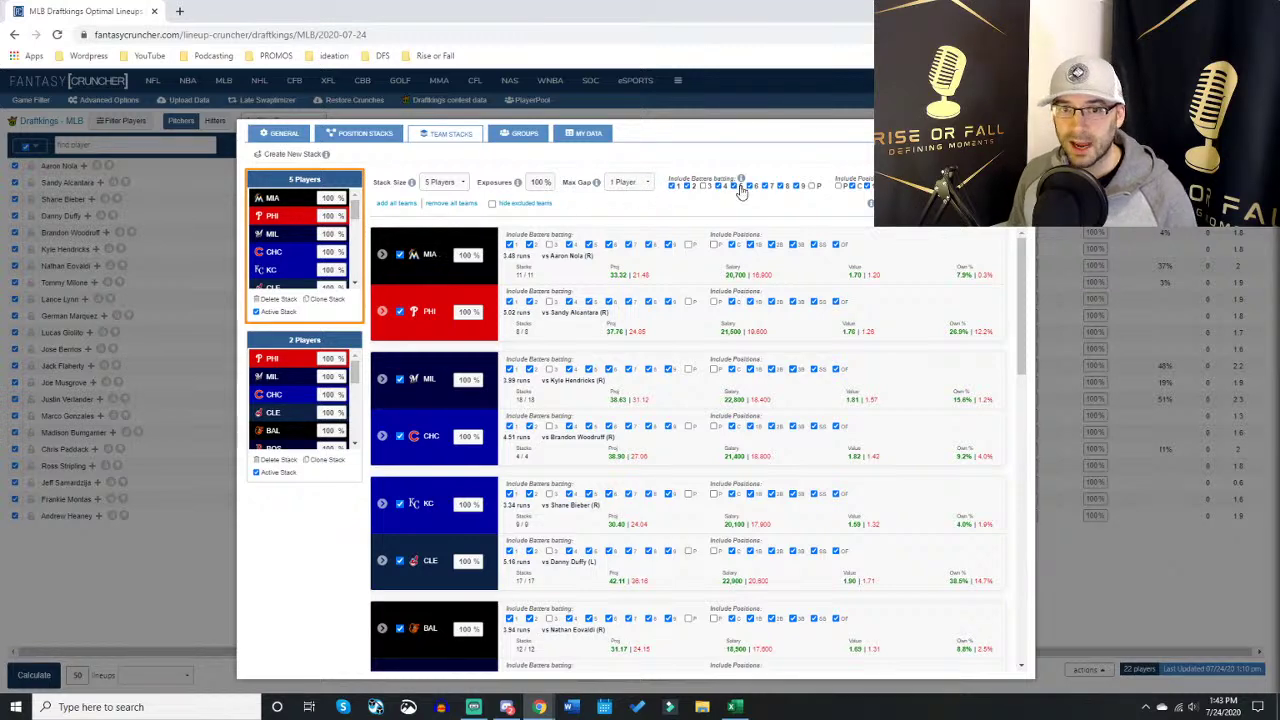
{"action": "left_click", "coordinate": [704, 187]}
{"action": "left_click", "coordinate": [734, 187]}
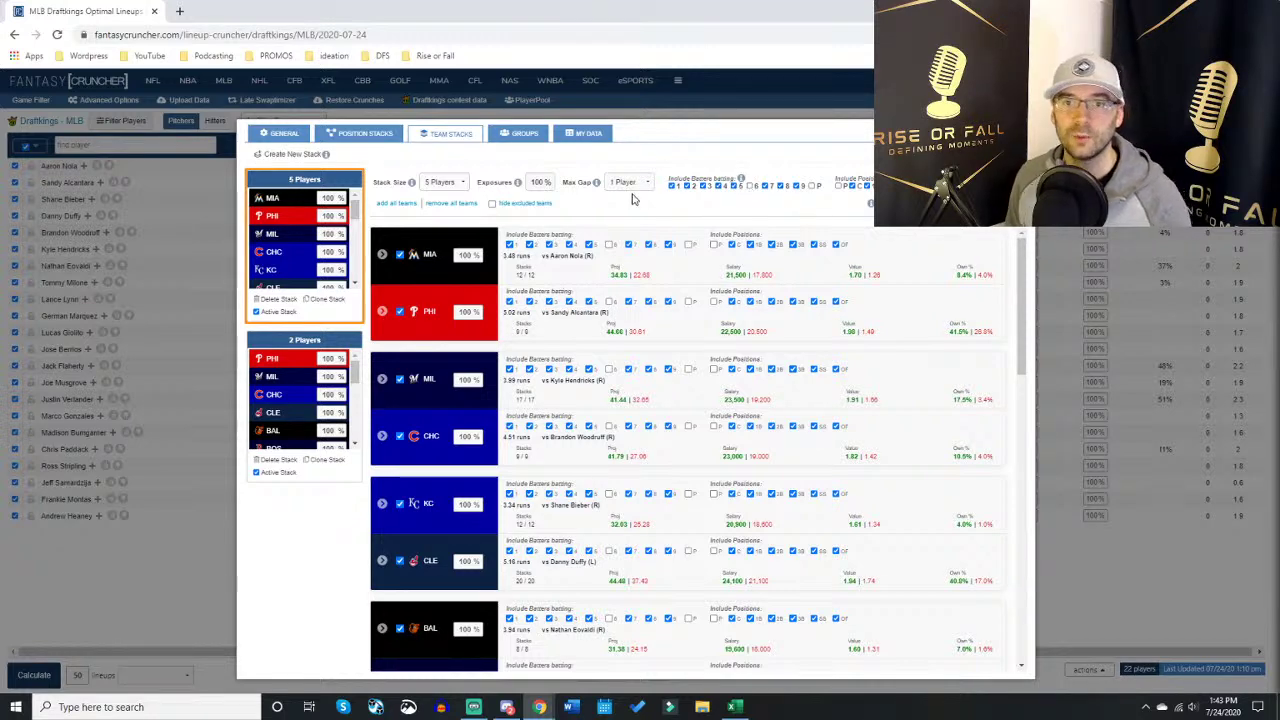
{"action": "left_click", "coordinate": [737, 187]}
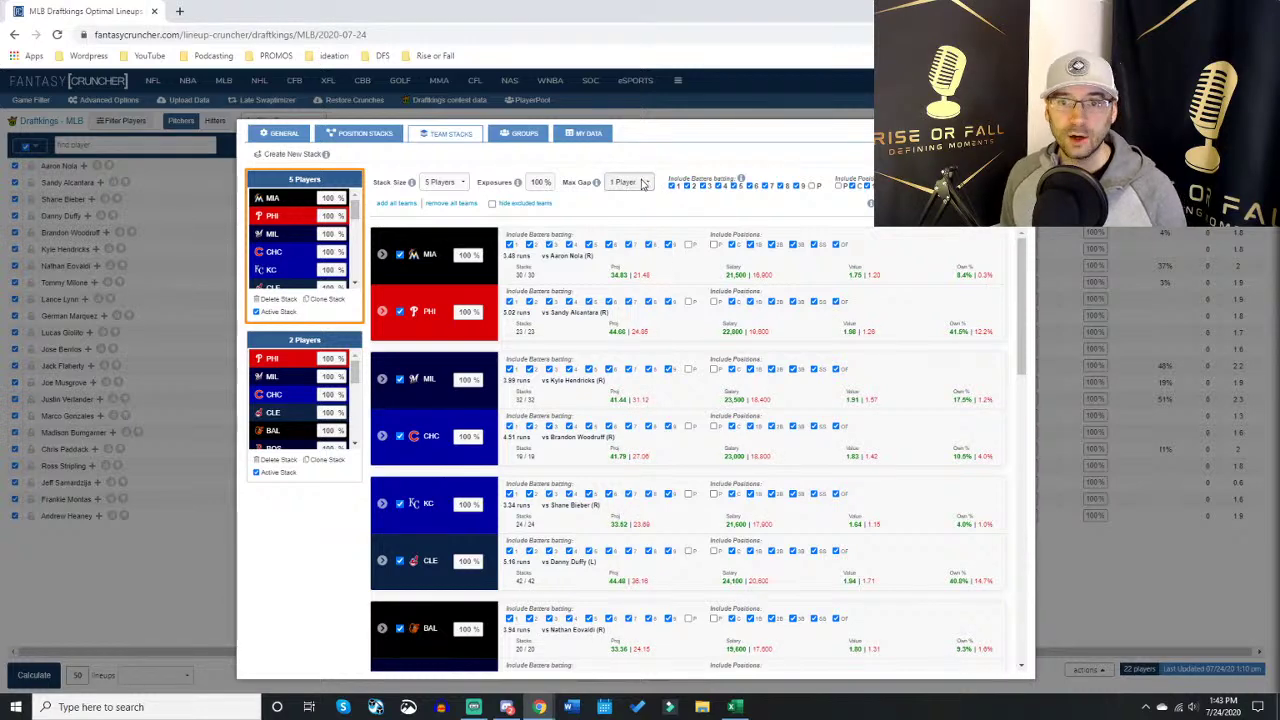
Step: Set the 5-player stack's max gap to 2 Players and exclude batting spots 2, 3, 8 and 9
{"action": "left_click", "coordinate": [644, 183]}
{"action": "left_click", "coordinate": [628, 224]}
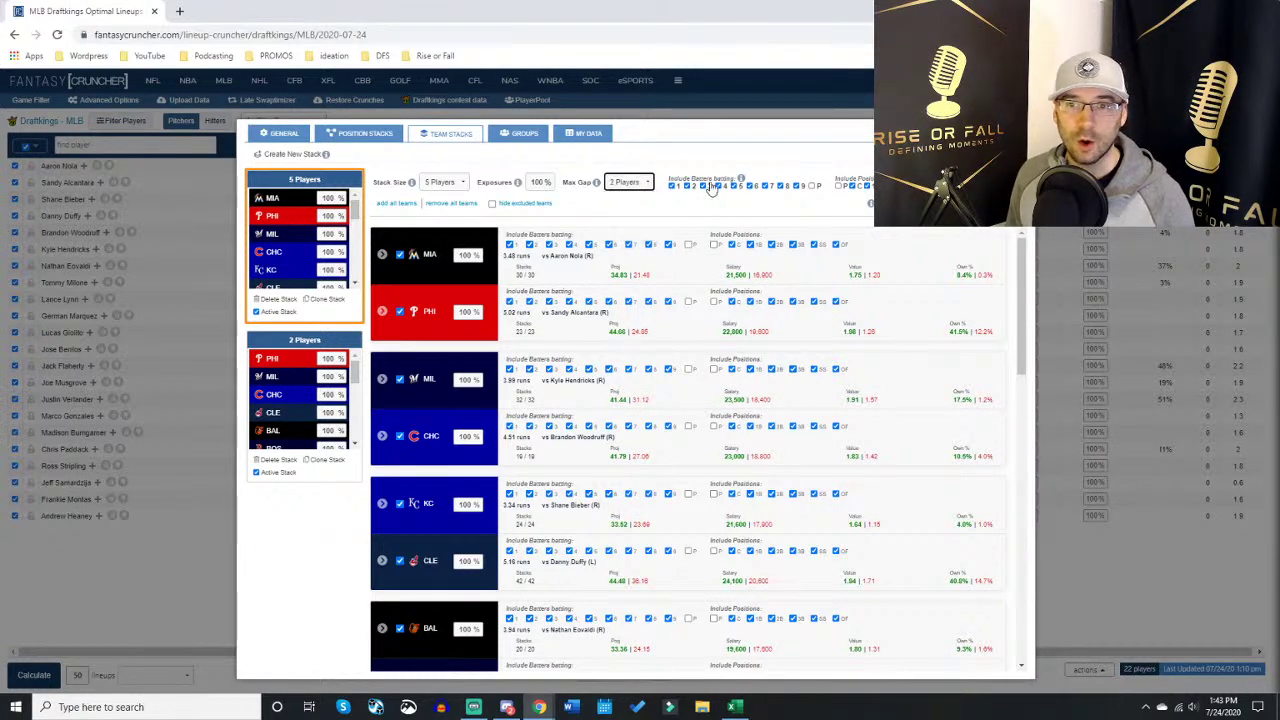
{"action": "left_click", "coordinate": [703, 186]}
{"action": "left_click", "coordinate": [688, 186]}
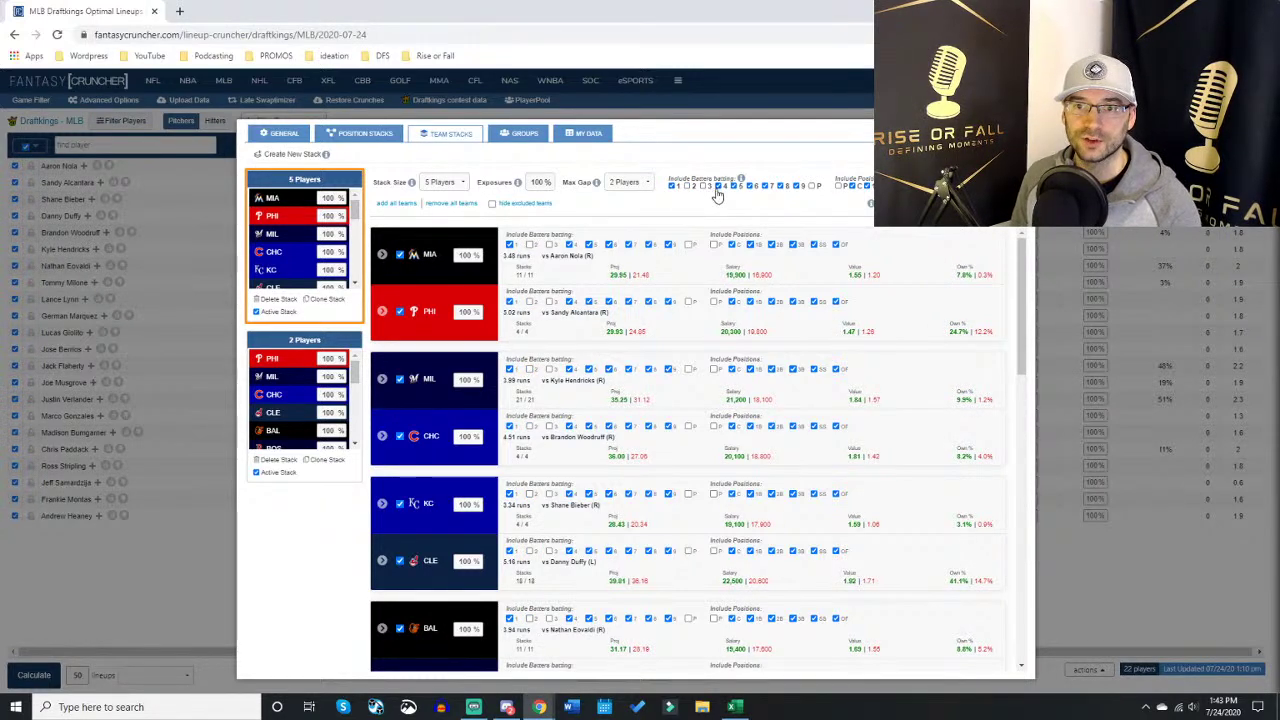
{"action": "left_click", "coordinate": [779, 186]}
{"action": "left_click", "coordinate": [796, 186]}
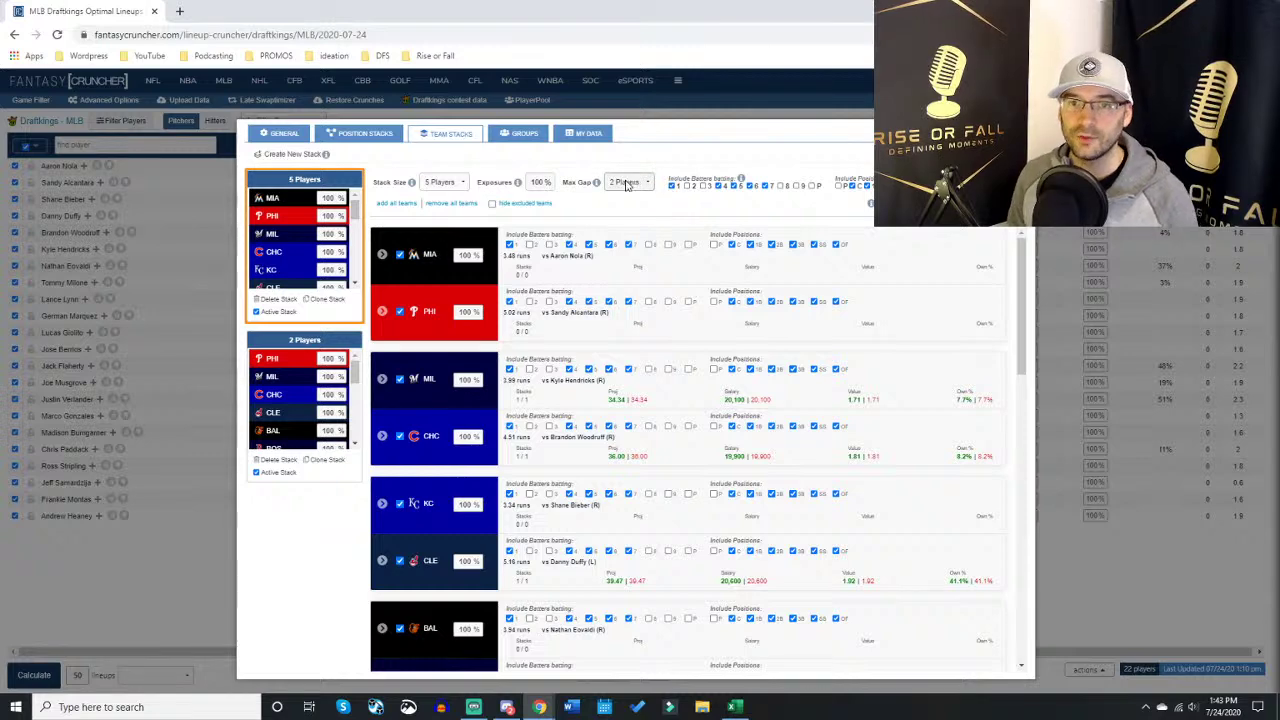
Step: Compare the 5-player stack's max gap options 1 Player, 3 Players and Any, ending on 3 Players
{"action": "left_click", "coordinate": [630, 184]}
{"action": "left_click", "coordinate": [628, 213]}
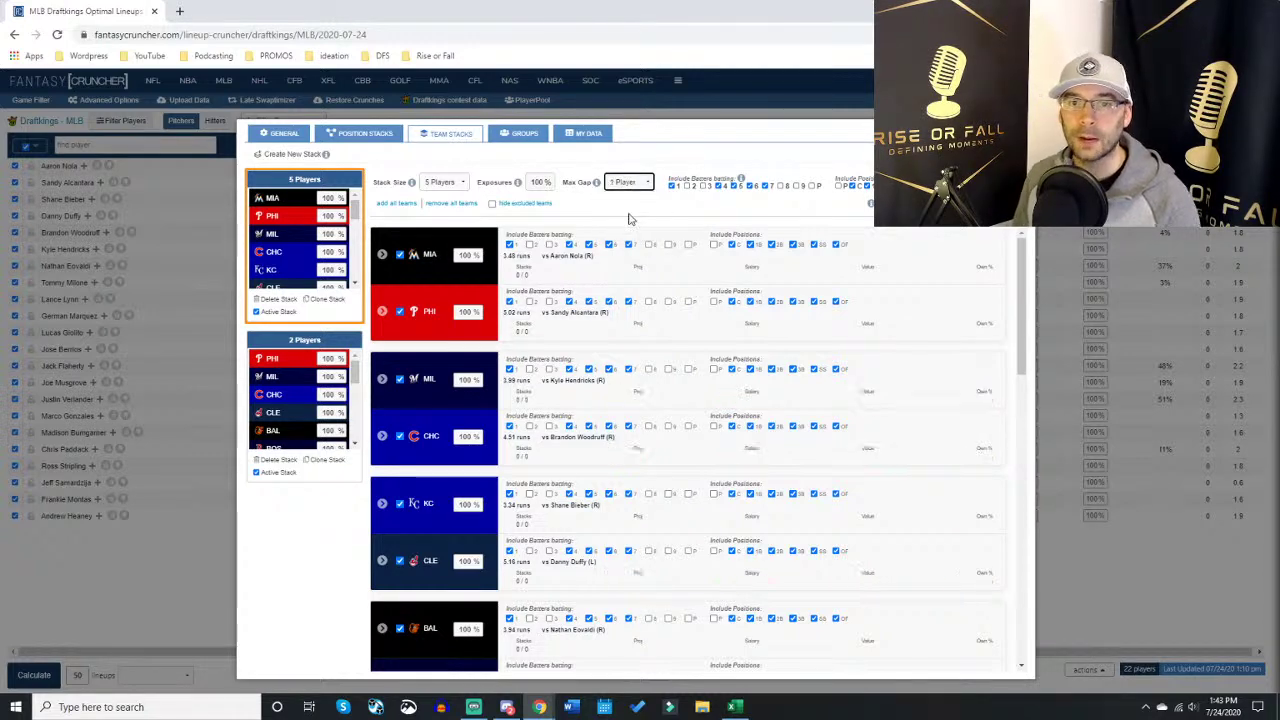
{"action": "left_click", "coordinate": [643, 184]}
{"action": "left_click", "coordinate": [638, 236]}
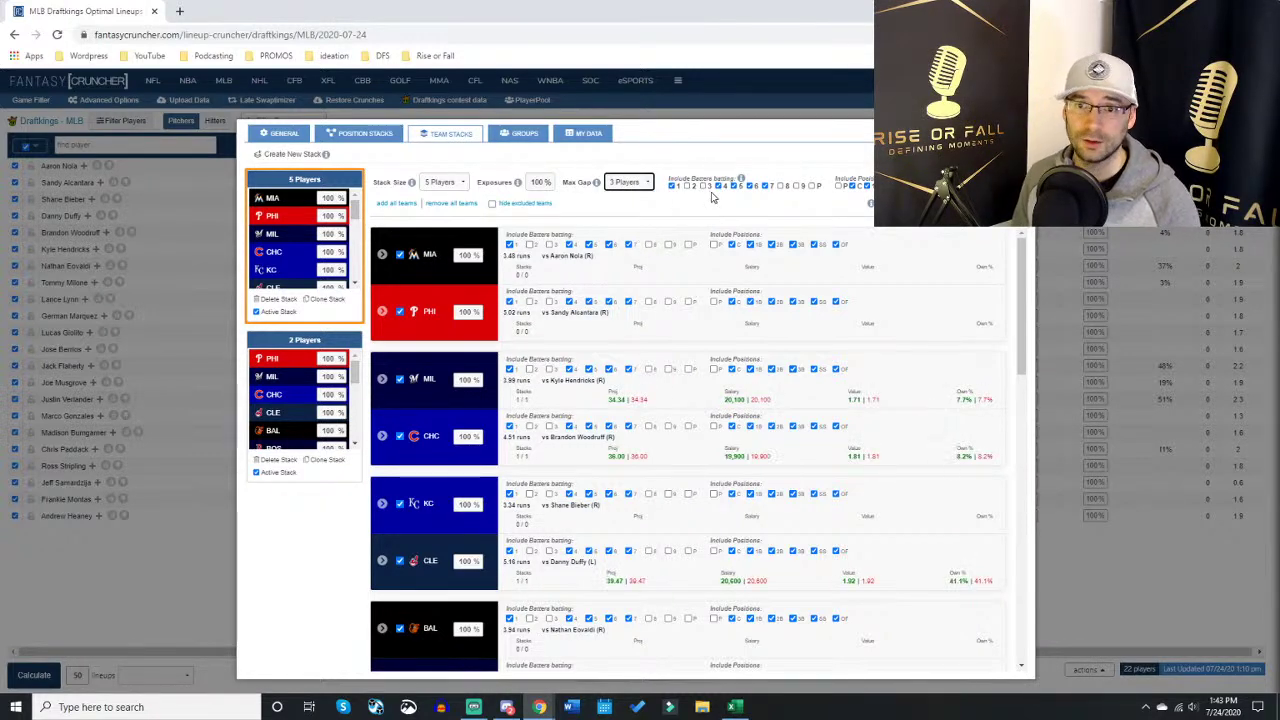
{"action": "left_click", "coordinate": [633, 187]}
{"action": "left_click", "coordinate": [627, 198]}
{"action": "left_click", "coordinate": [630, 185]}
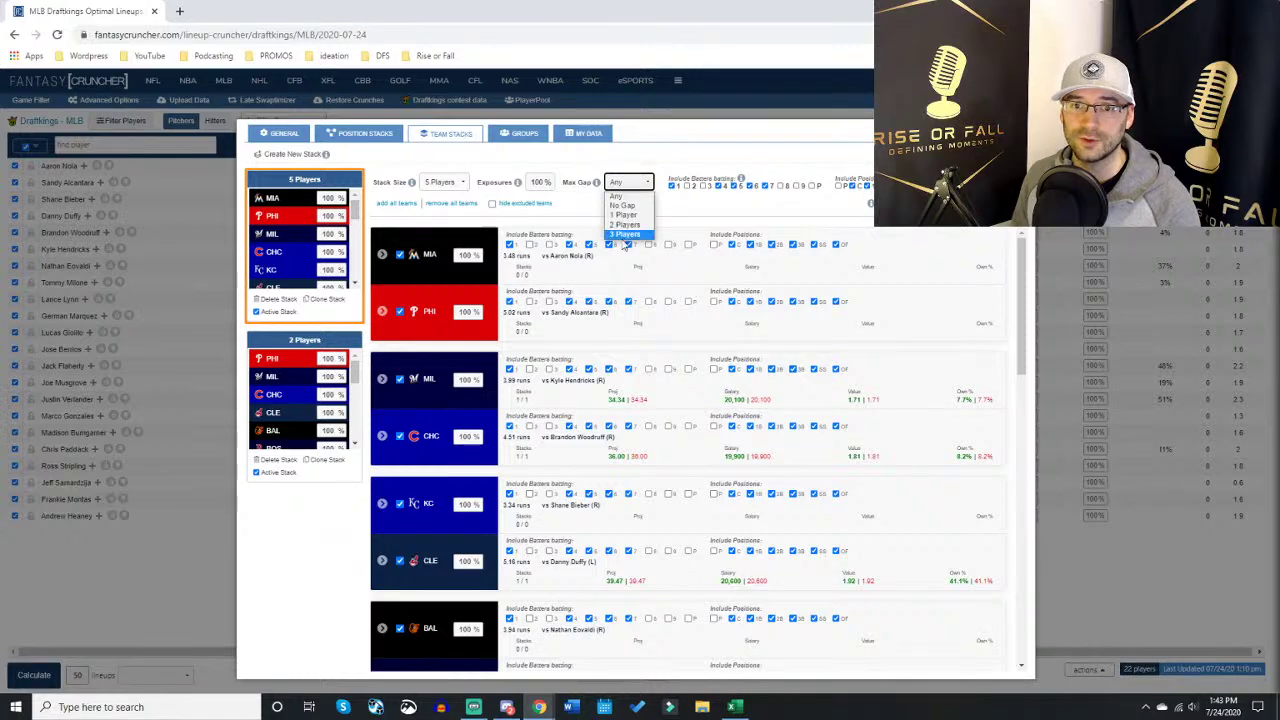
{"action": "left_click", "coordinate": [623, 238]}
Step: Include batting spots 2, 3, 4 and 8 in the 5-player stack and set its max gap to 1 Player
{"action": "left_click", "coordinate": [718, 186]}
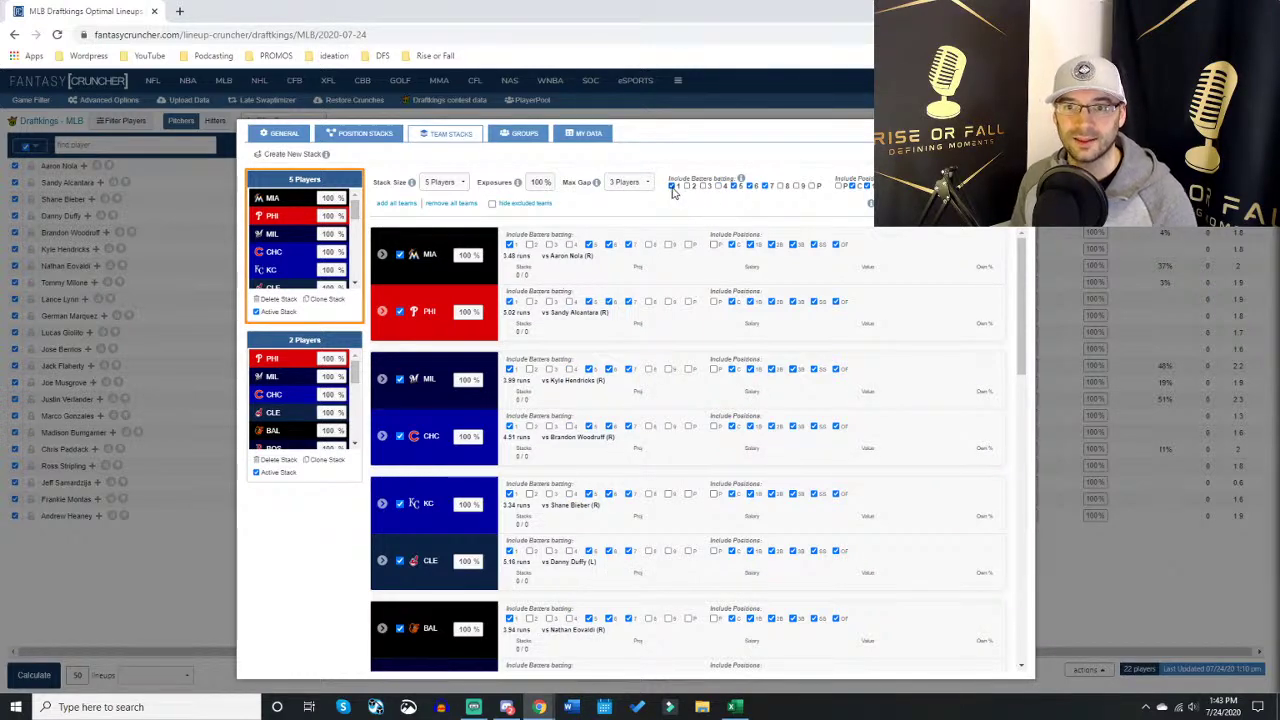
{"action": "left_click", "coordinate": [782, 186]}
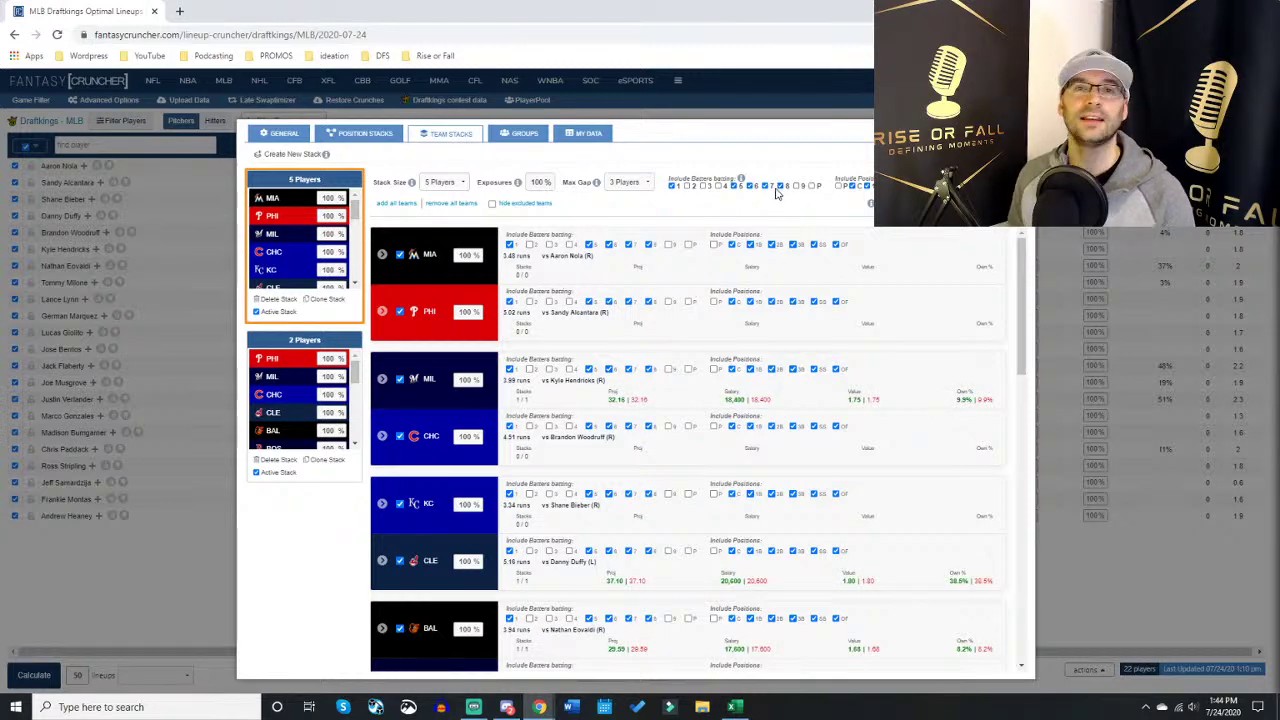
{"action": "left_click", "coordinate": [717, 186]}
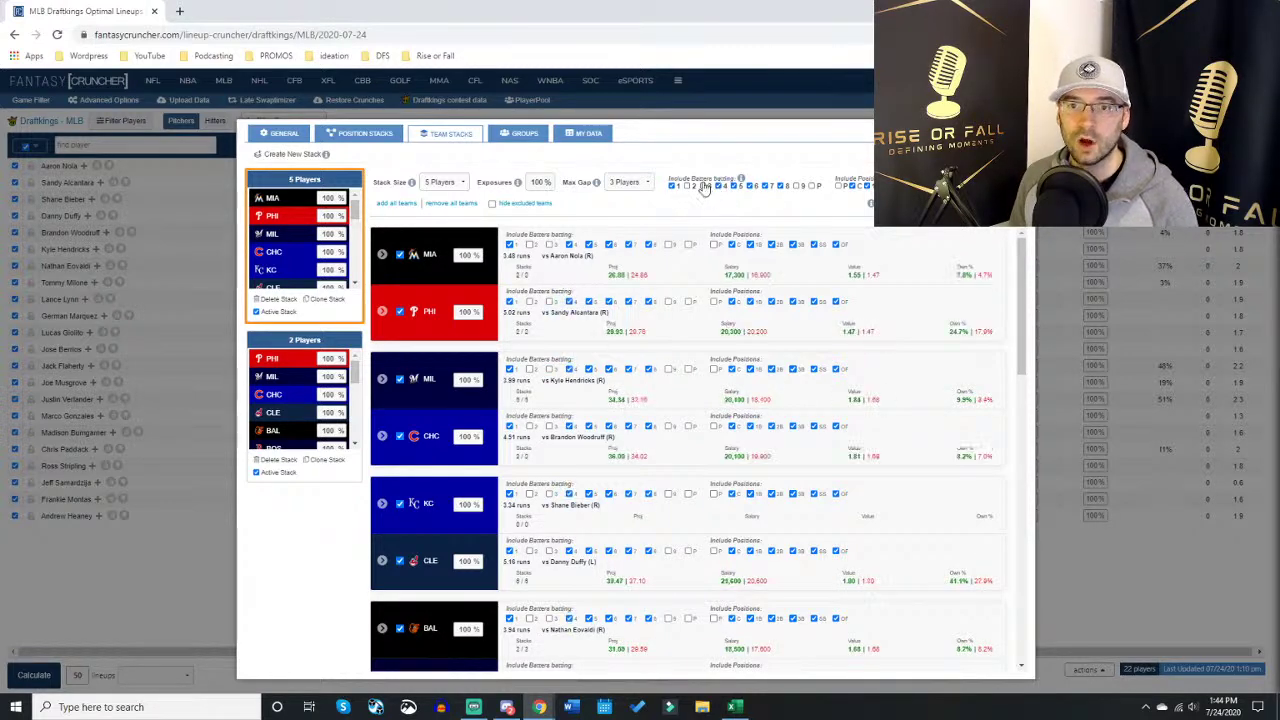
{"action": "left_click", "coordinate": [703, 186]}
{"action": "left_click", "coordinate": [688, 186]}
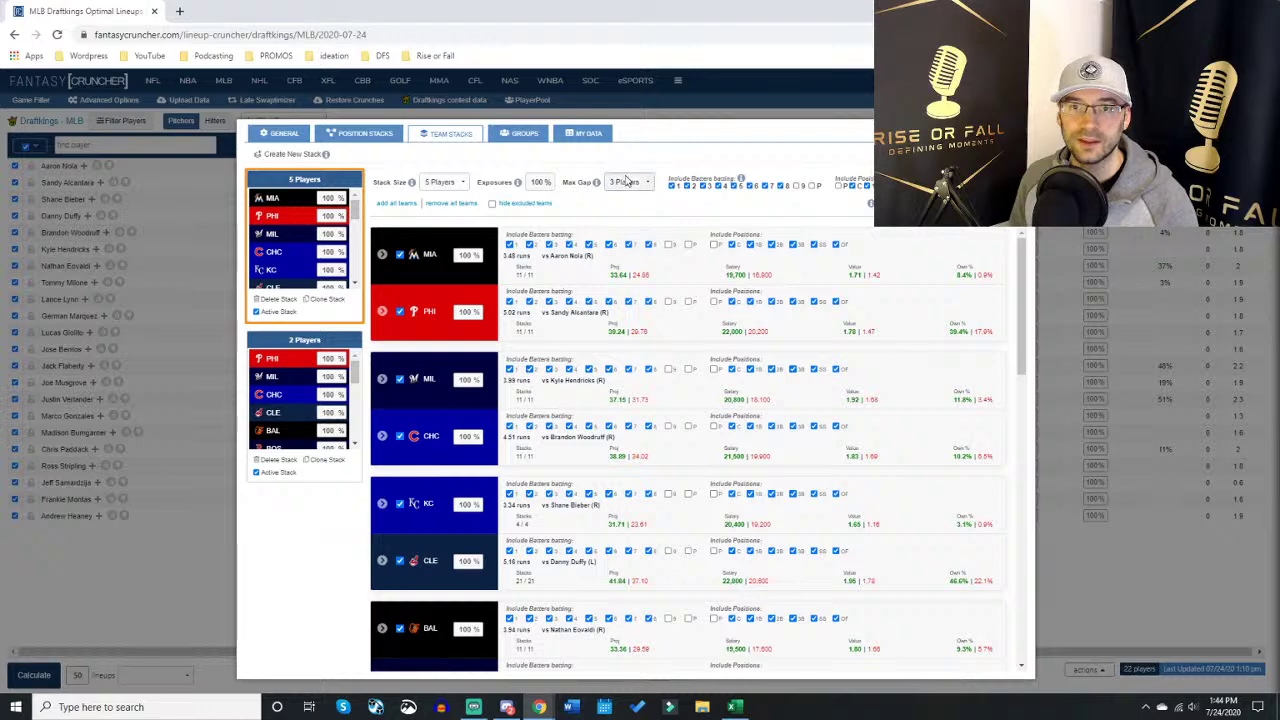
{"action": "left_click", "coordinate": [627, 183]}
{"action": "left_click", "coordinate": [626, 215]}
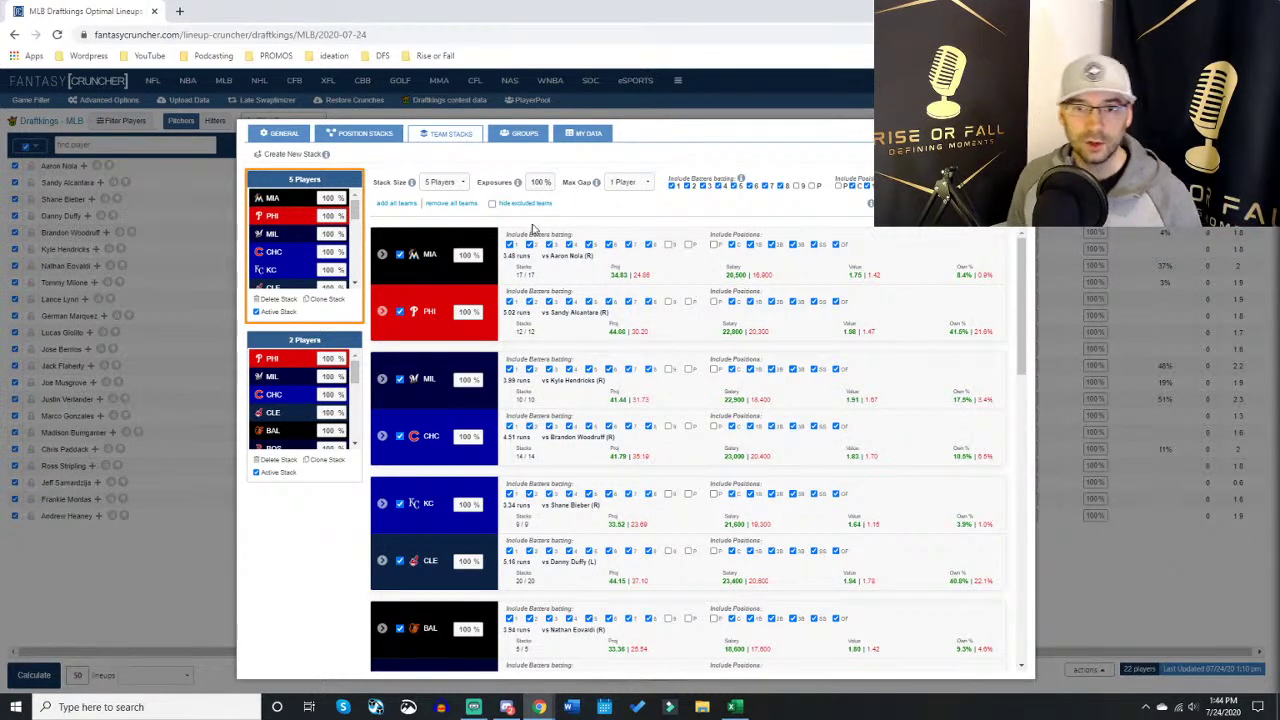
Step: Set the 2-player stack's max gap to 1 Player, add all teams to it, and return to the 5-player stack
{"action": "left_click", "coordinate": [303, 347]}
{"action": "left_click", "coordinate": [642, 184]}
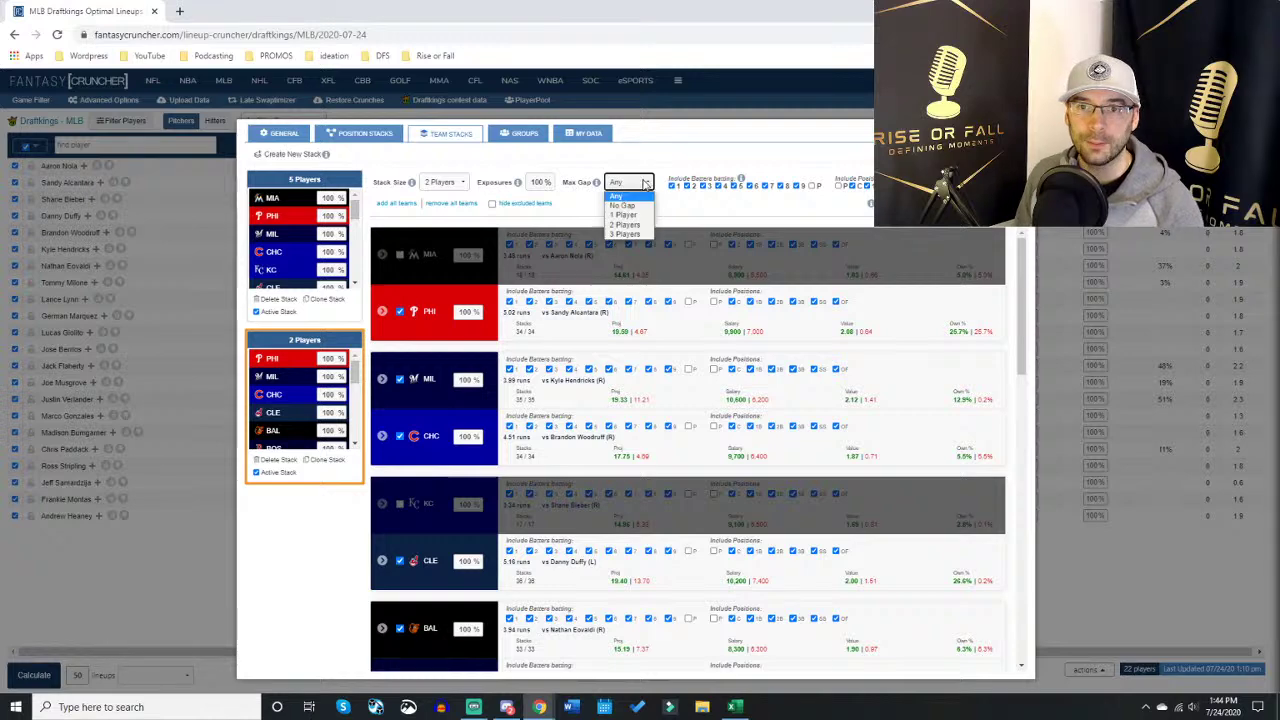
{"action": "left_click", "coordinate": [627, 216]}
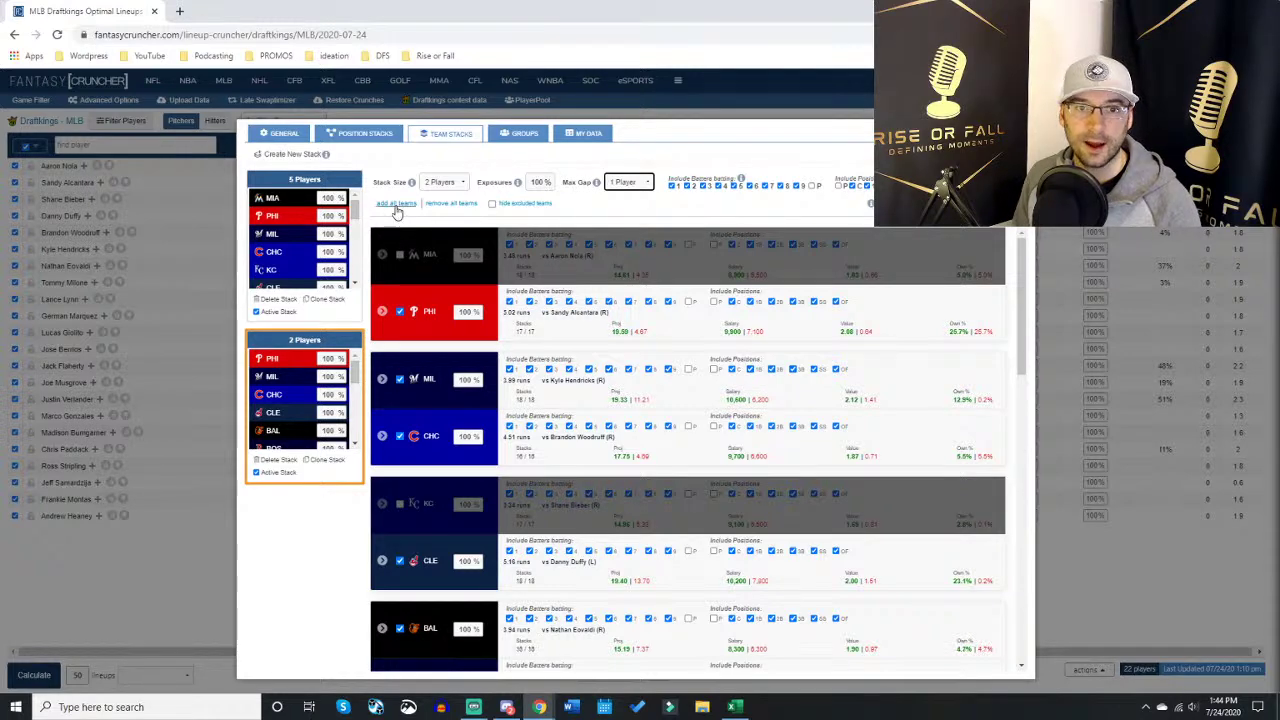
{"action": "left_click", "coordinate": [396, 204]}
{"action": "left_click", "coordinate": [296, 179]}
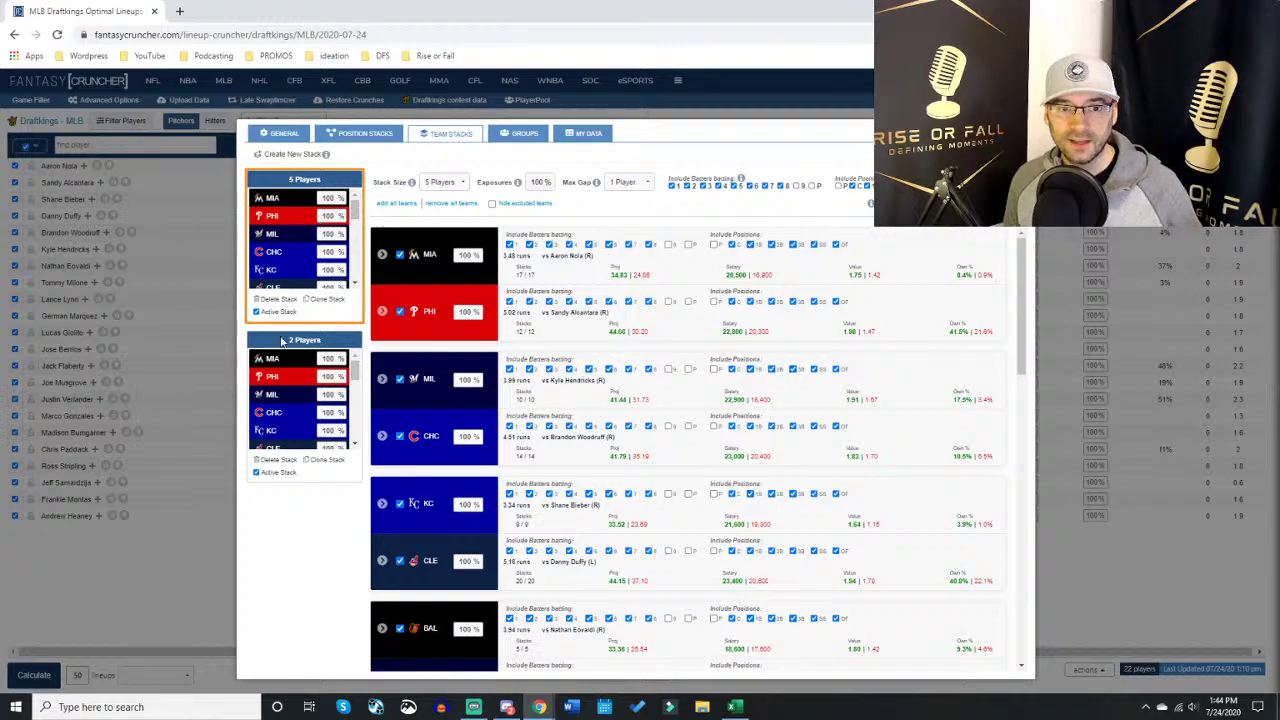
Step: Close the stack options and show the Excel workbook's Pitcher Matchups sheet beside Fantasy Cruncher
{"action": "left_click", "coordinate": [172, 146]}
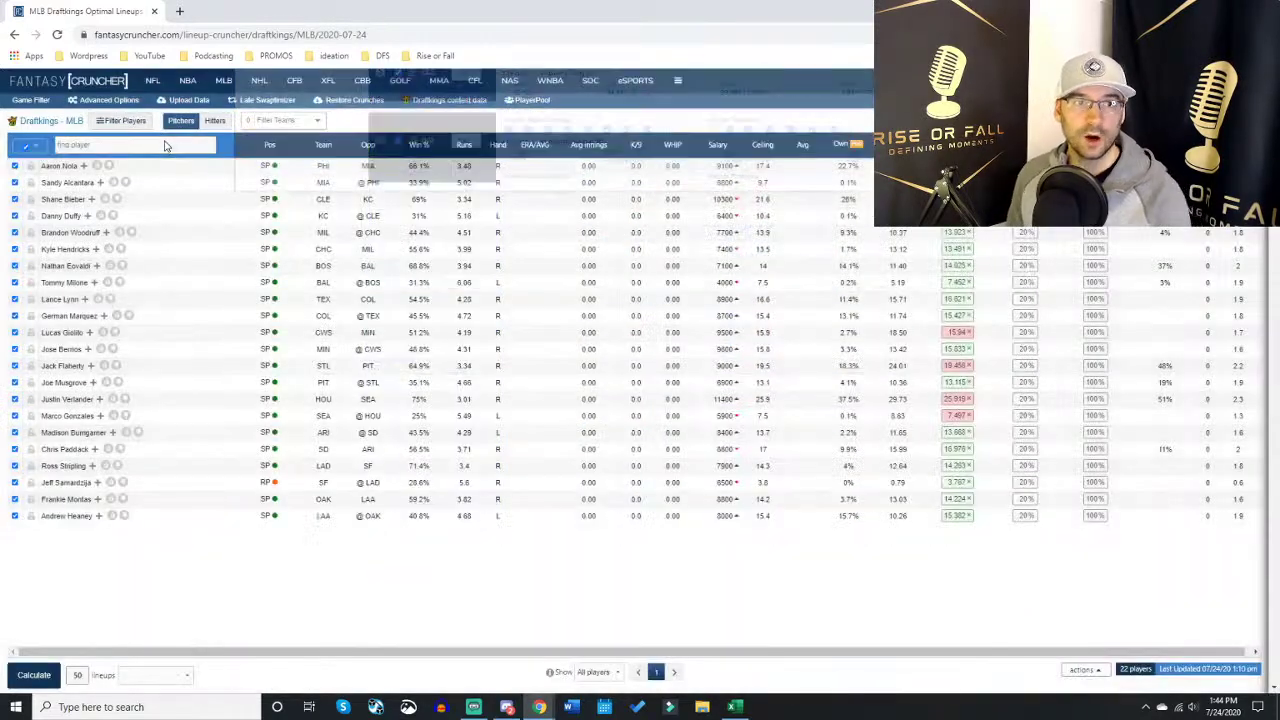
{"action": "left_click", "coordinate": [735, 707]}
{"action": "key", "text": "super+Right"}
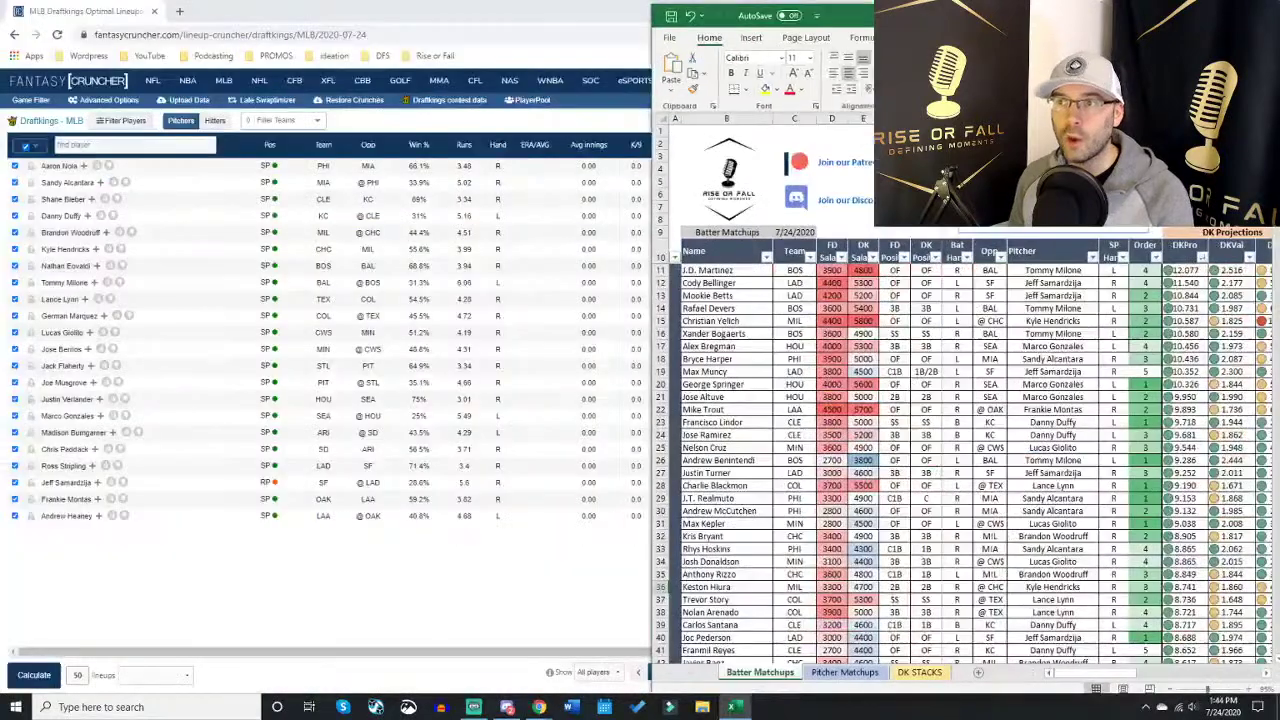
{"action": "left_click", "coordinate": [857, 676]}
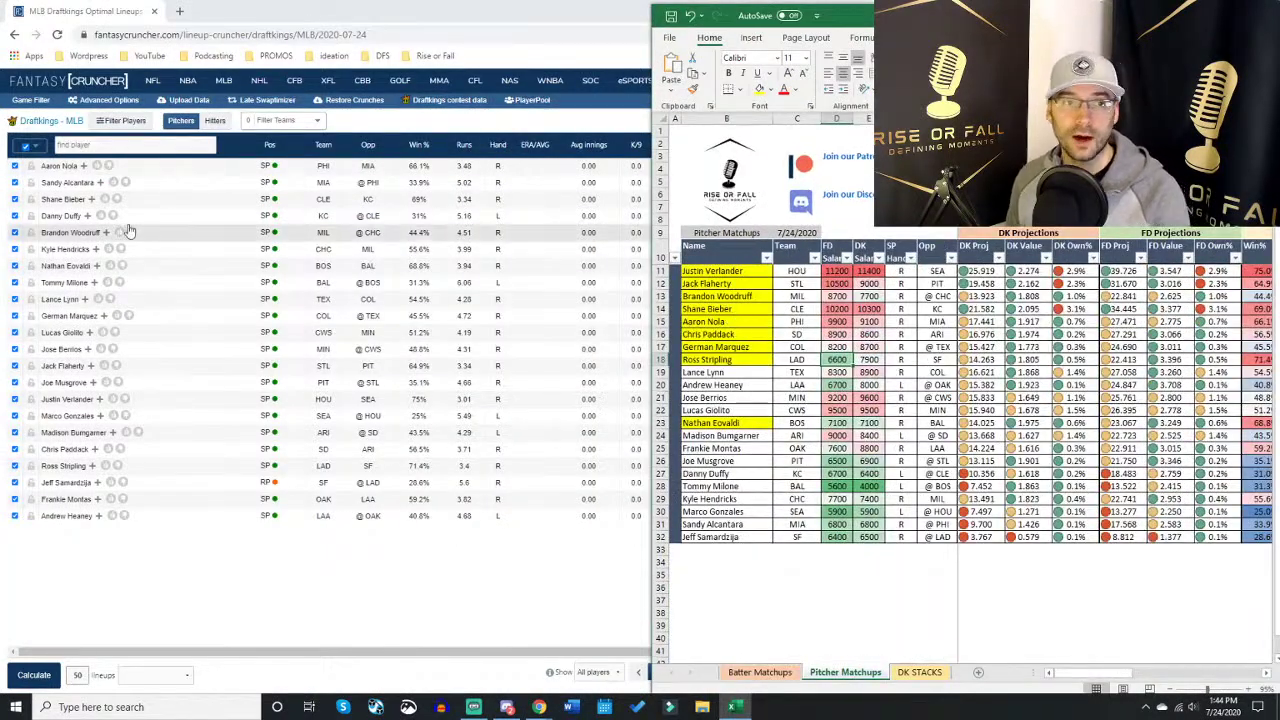
Step: Exclude all pitchers from the Fantasy Cruncher pool and fit the browser window beside the workbook
{"action": "left_click", "coordinate": [25, 147]}
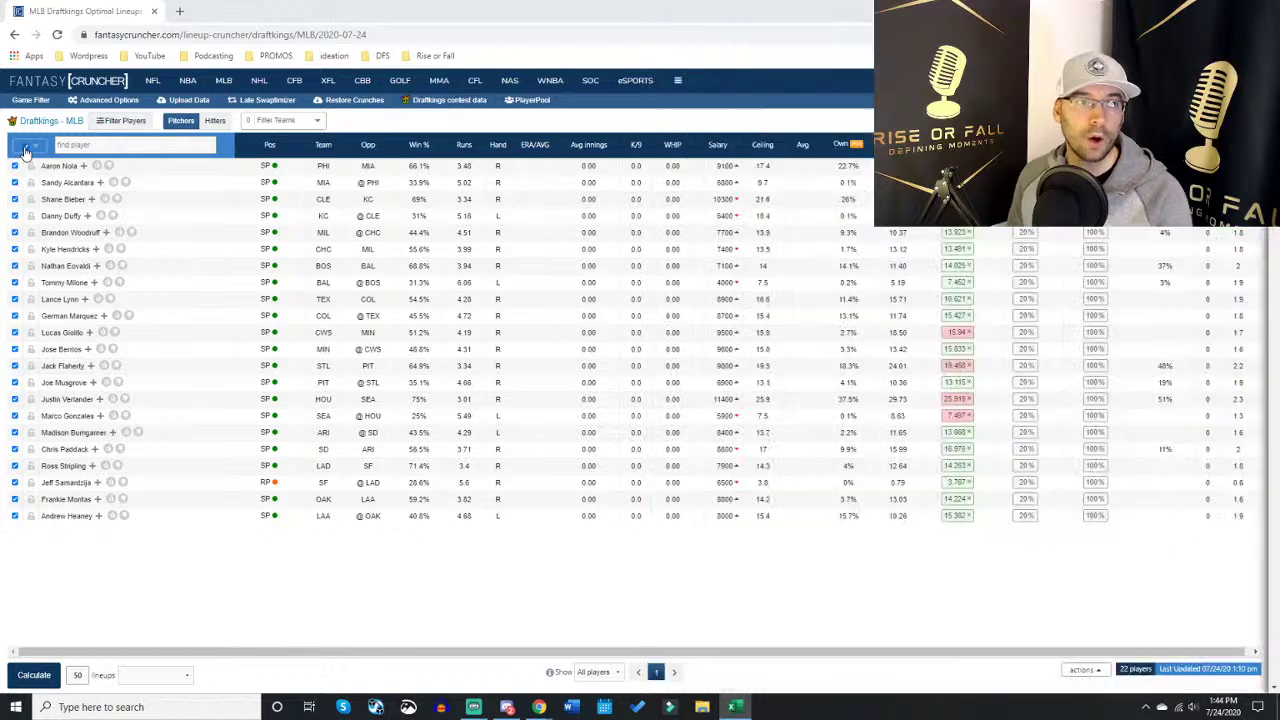
{"action": "left_click_drag", "start_coordinate": [1000, 12], "coordinate": [497, 16]}
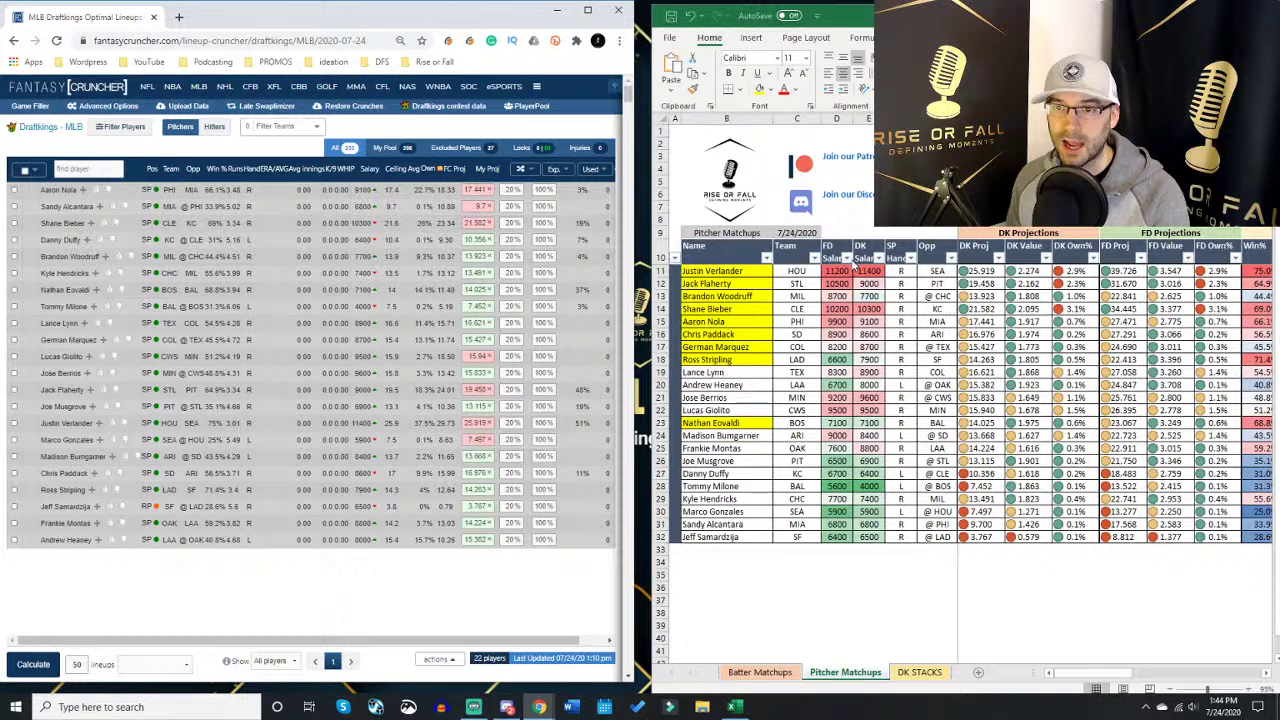
Step: Sort the Pitcher Matchups table and the Fantasy Cruncher pitcher list by name from A to Z
{"action": "left_click", "coordinate": [853, 265]}
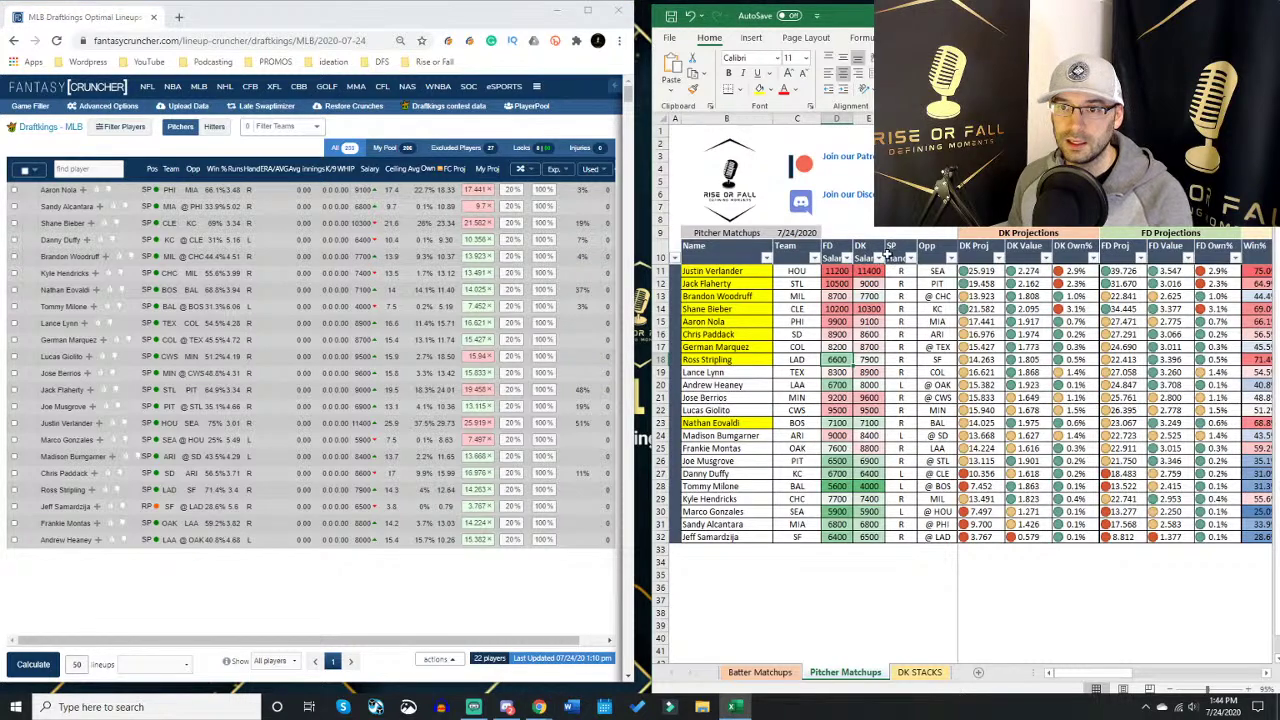
{"action": "left_click", "coordinate": [887, 255]}
{"action": "left_click", "coordinate": [879, 258]}
{"action": "left_click", "coordinate": [879, 260]}
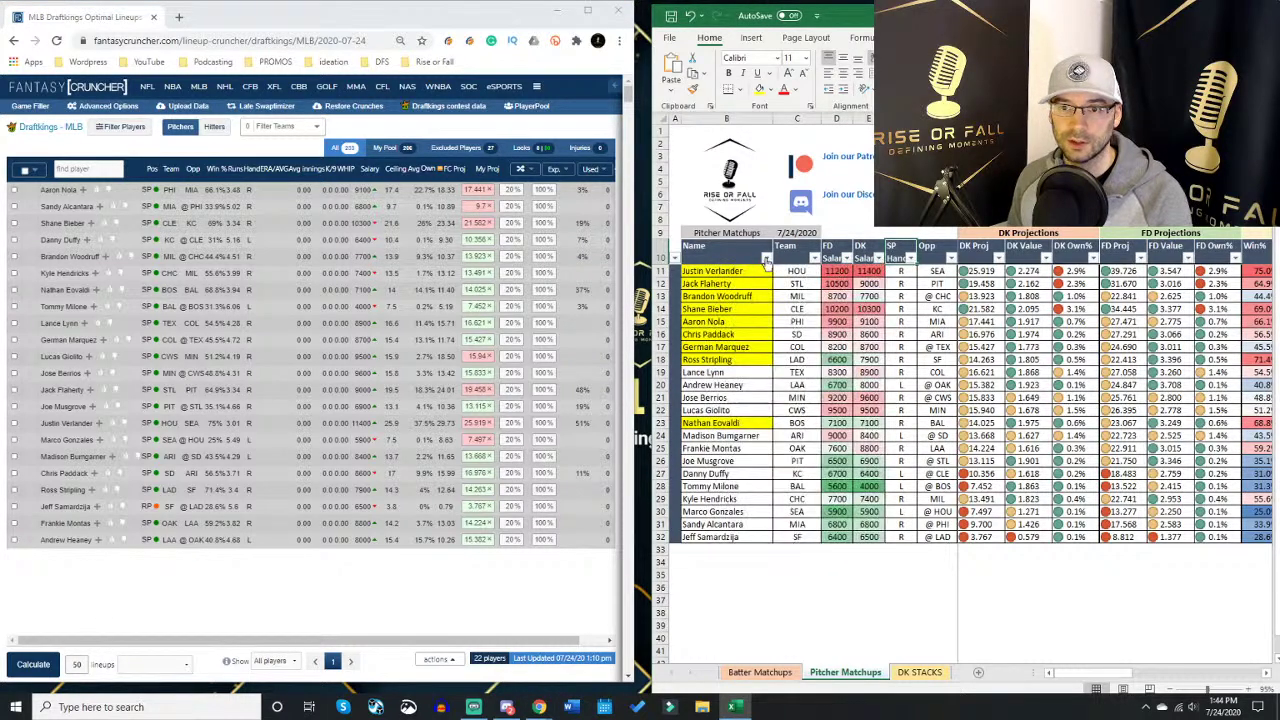
{"action": "left_click", "coordinate": [765, 258]}
{"action": "left_click", "coordinate": [637, 273]}
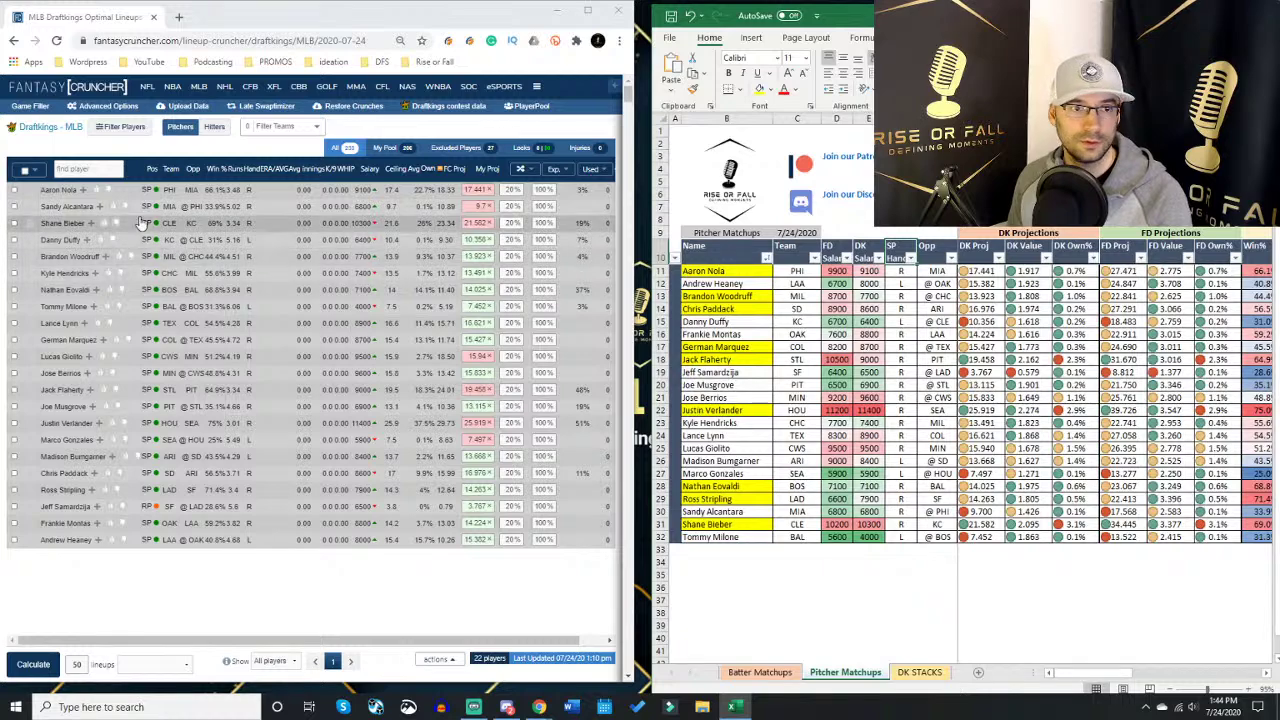
{"action": "left_click", "coordinate": [131, 168]}
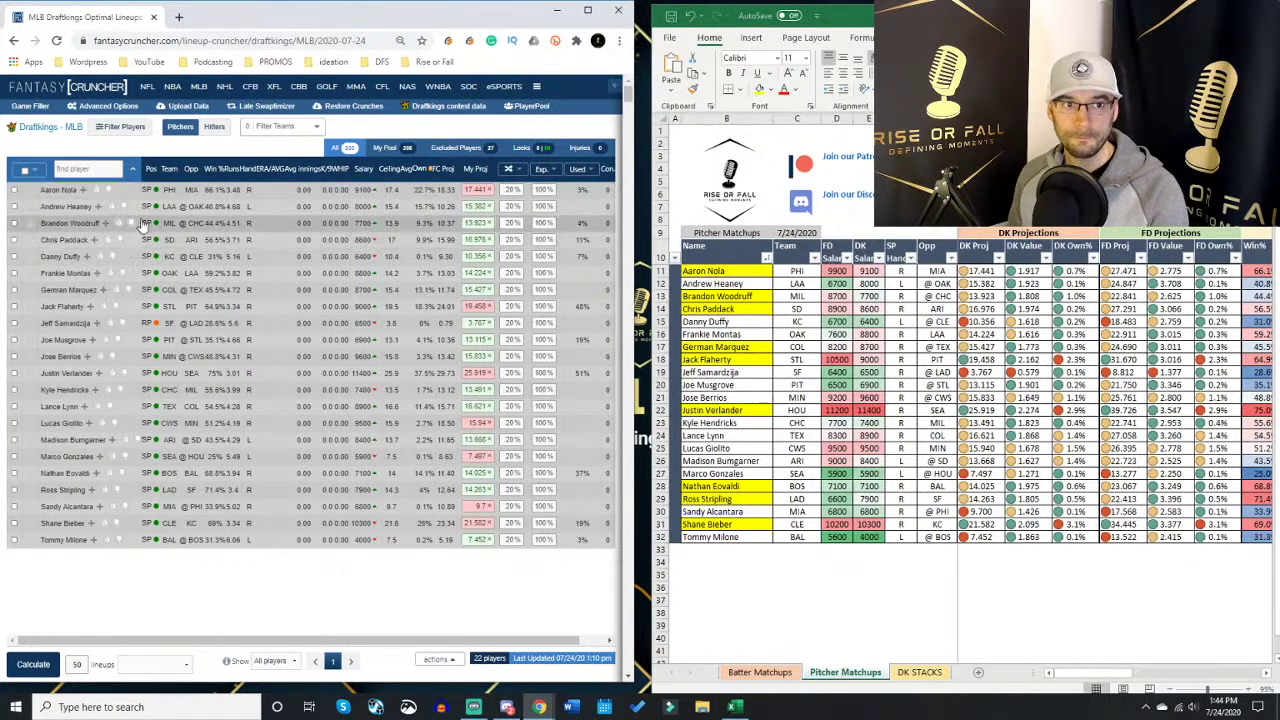
Step: Include the nine pitchers highlighted in yellow on the Pitcher Matchups sheet, Aaron Nola through Shane Bieber, in the Fantasy Cruncher pool
{"action": "left_click", "coordinate": [32, 106]}
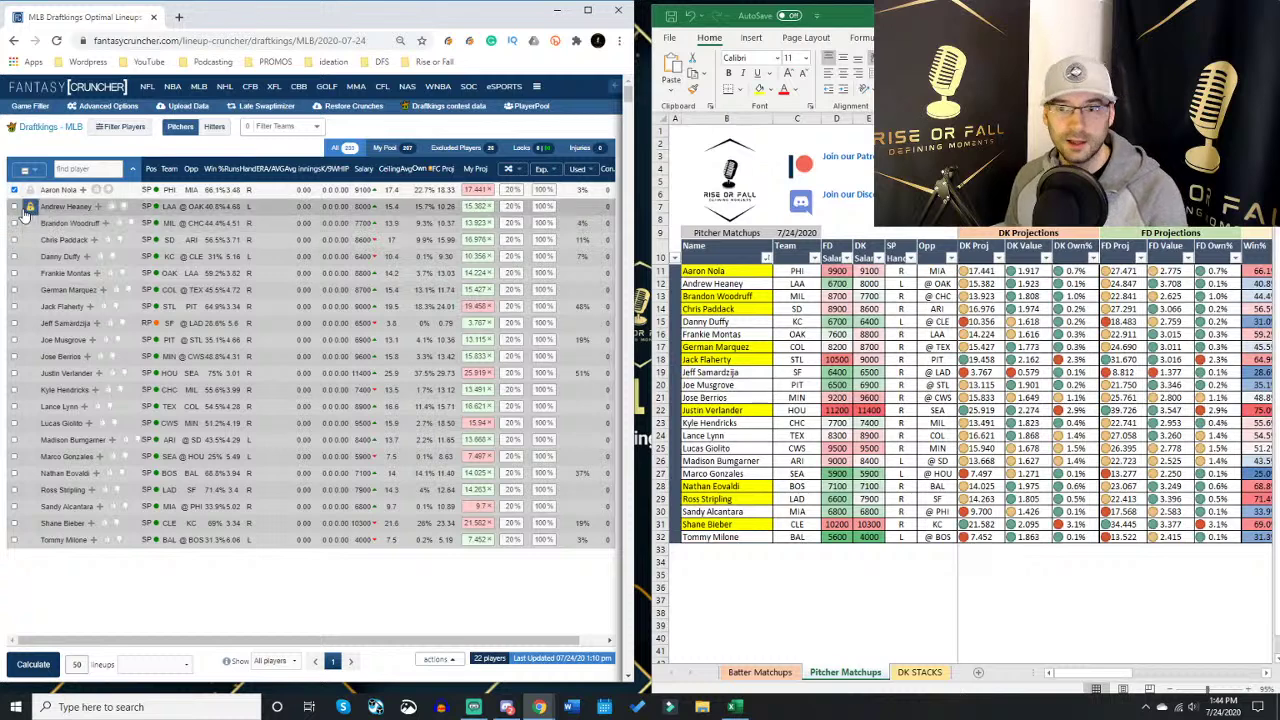
{"action": "left_click", "coordinate": [15, 224]}
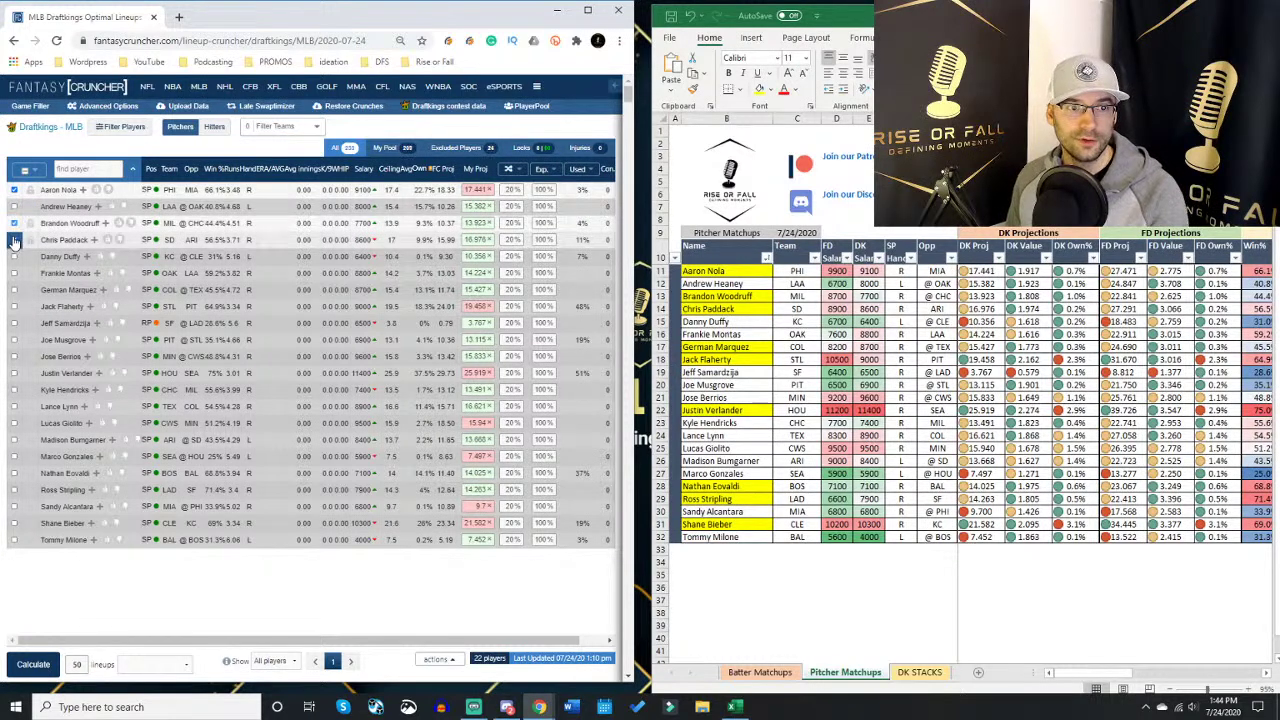
{"action": "left_click", "coordinate": [14, 290]}
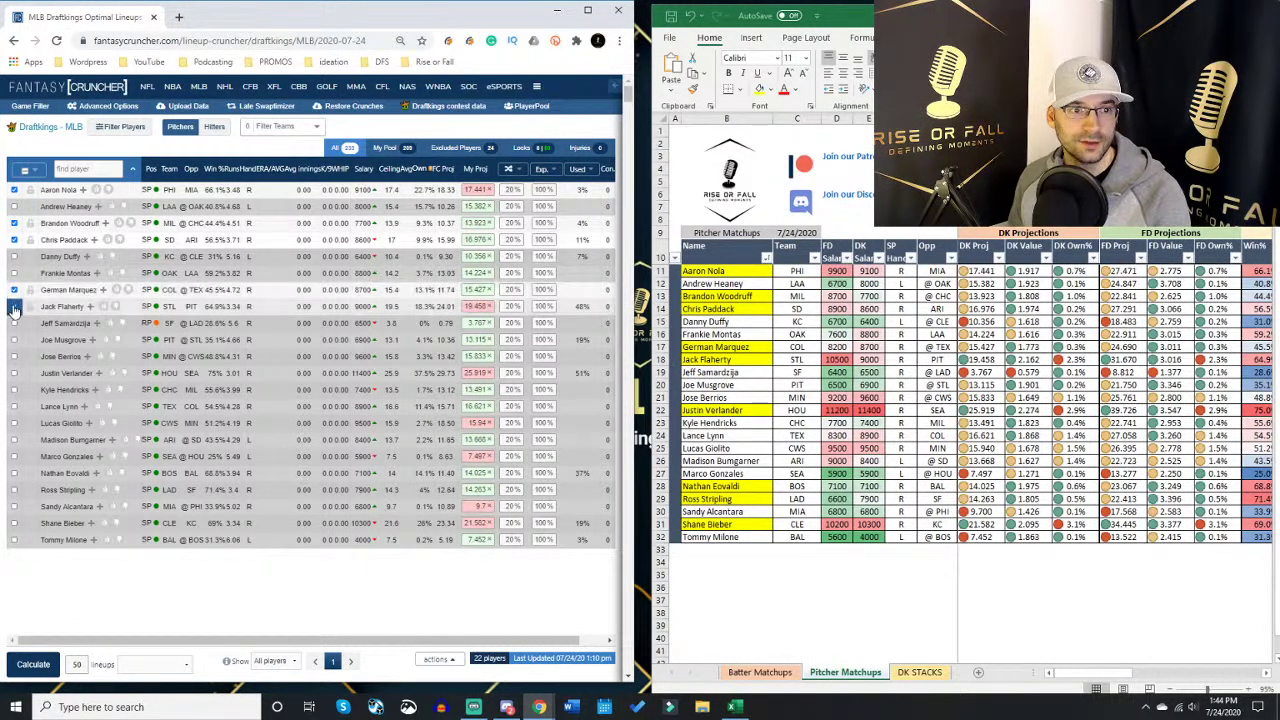
{"action": "left_click", "coordinate": [14, 306]}
{"action": "left_click", "coordinate": [14, 374]}
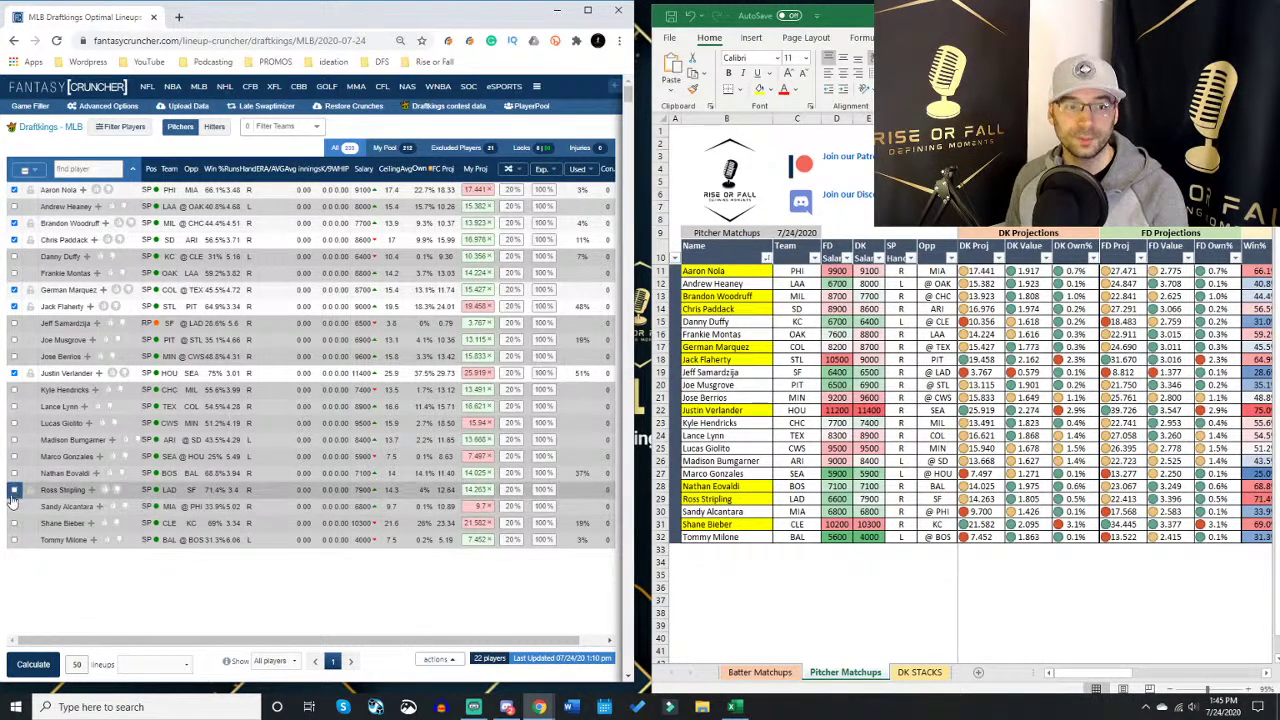
{"action": "left_click", "coordinate": [14, 489]}
{"action": "left_click", "coordinate": [14, 473]}
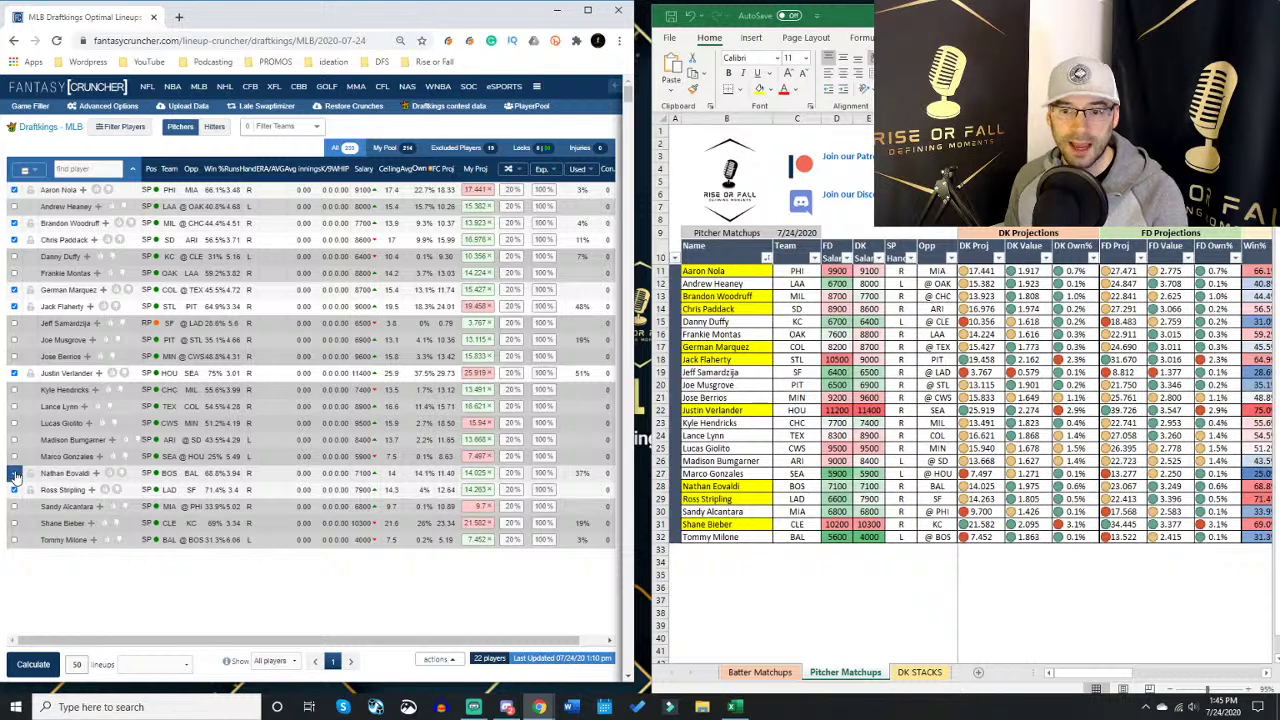
{"action": "left_click", "coordinate": [14, 524]}
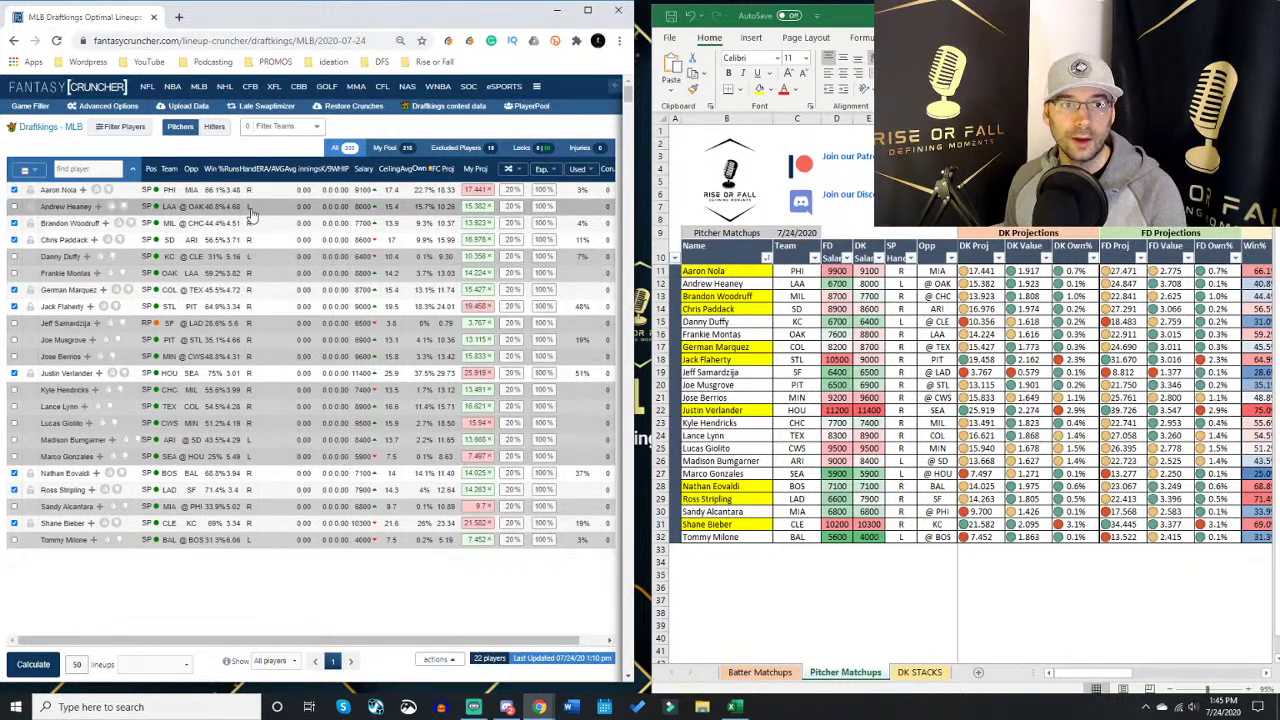
Step: Maximize the Fantasy Cruncher window, check the team stacks, and calculate 50 lineups using My Projections with the hitters shown
{"action": "mouse_move", "coordinate": [236, 176]}
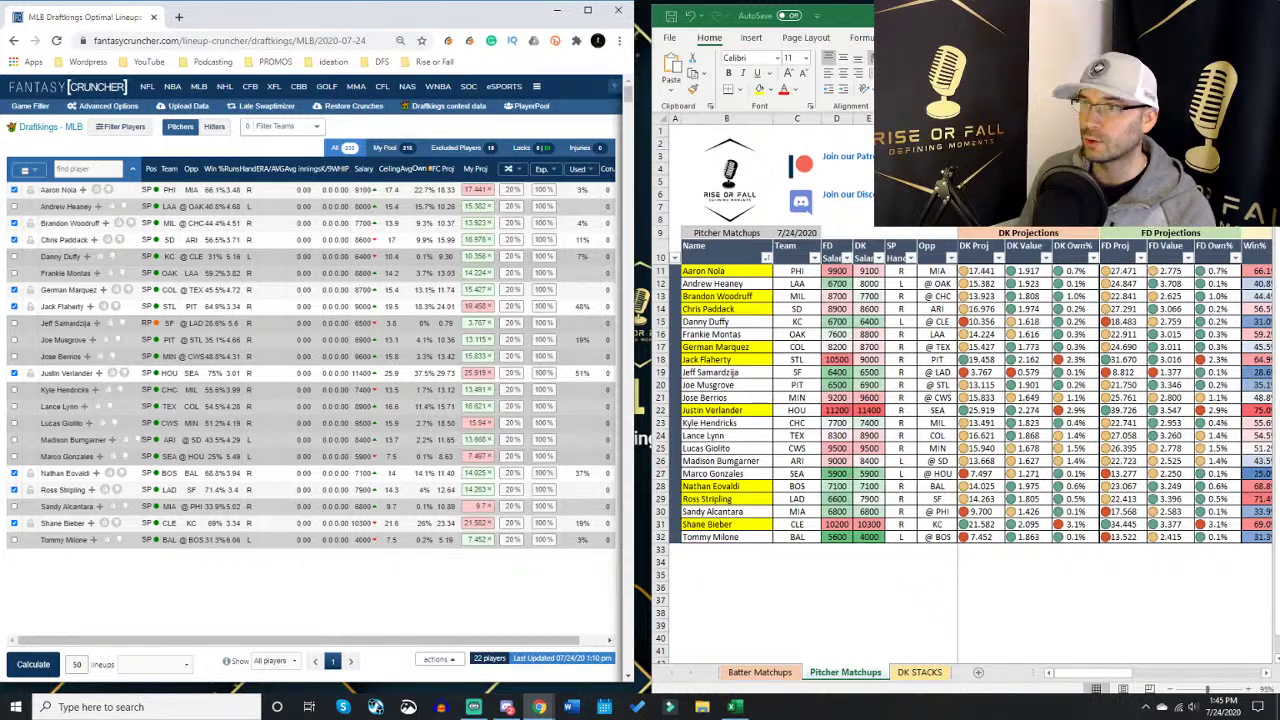
{"action": "left_click", "coordinate": [1202, 14]}
{"action": "left_click", "coordinate": [588, 11]}
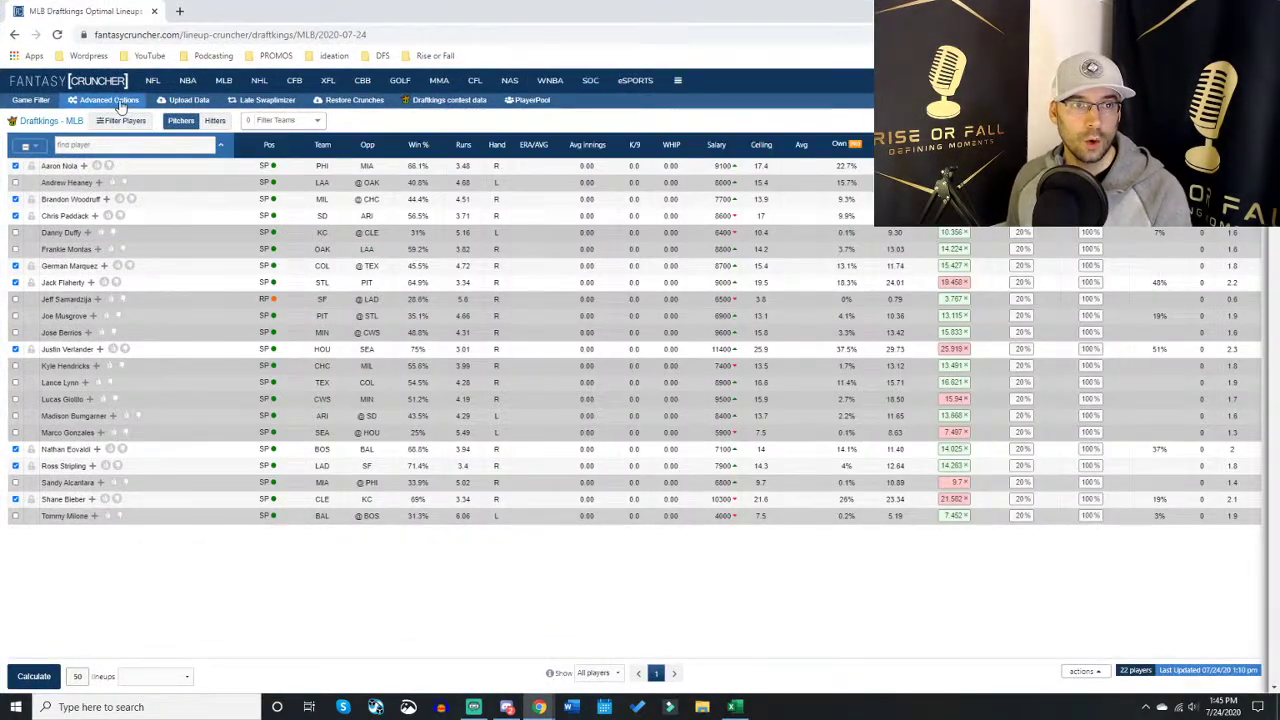
{"action": "left_click", "coordinate": [119, 99]}
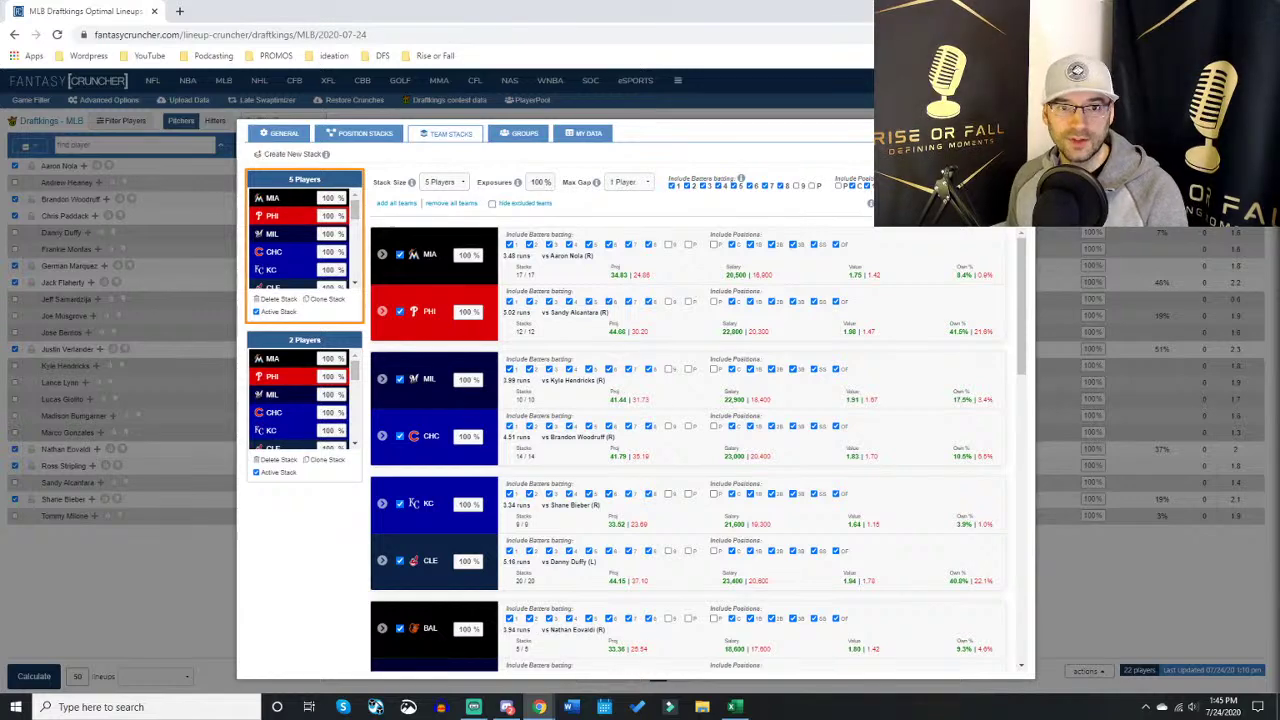
{"action": "left_click", "coordinate": [100, 606]}
{"action": "left_click", "coordinate": [140, 677]}
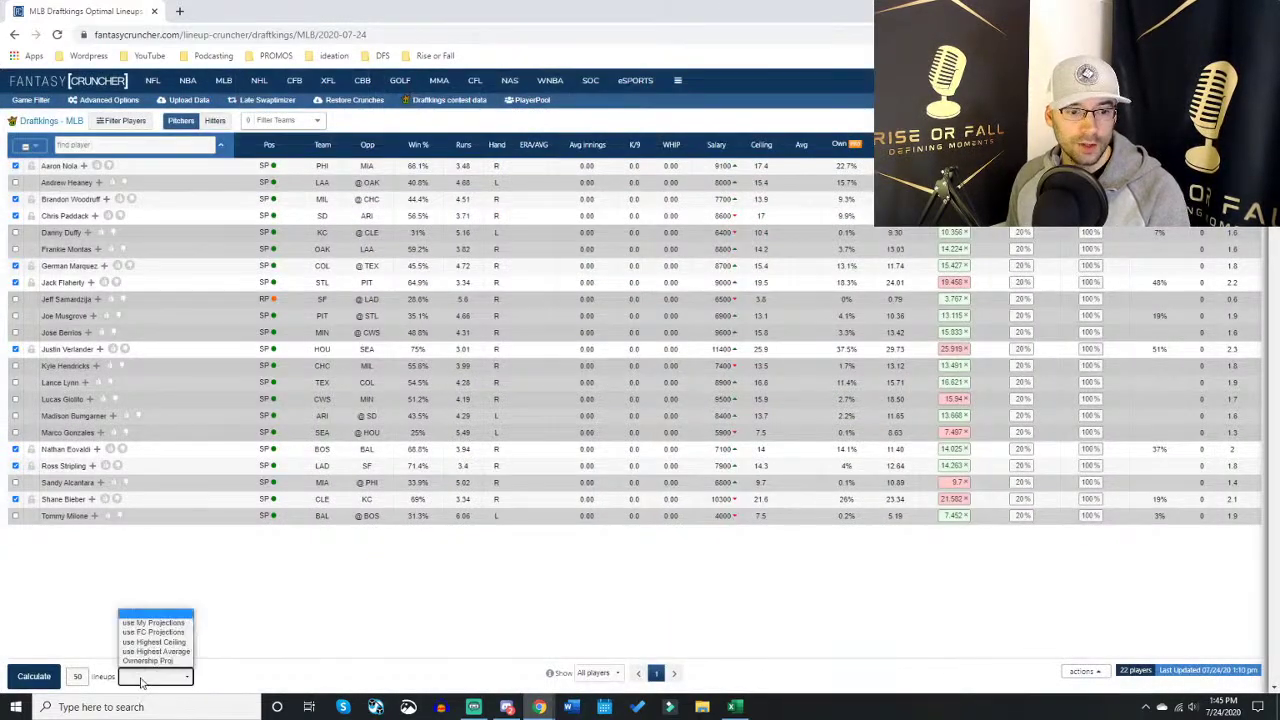
{"action": "left_click", "coordinate": [150, 622]}
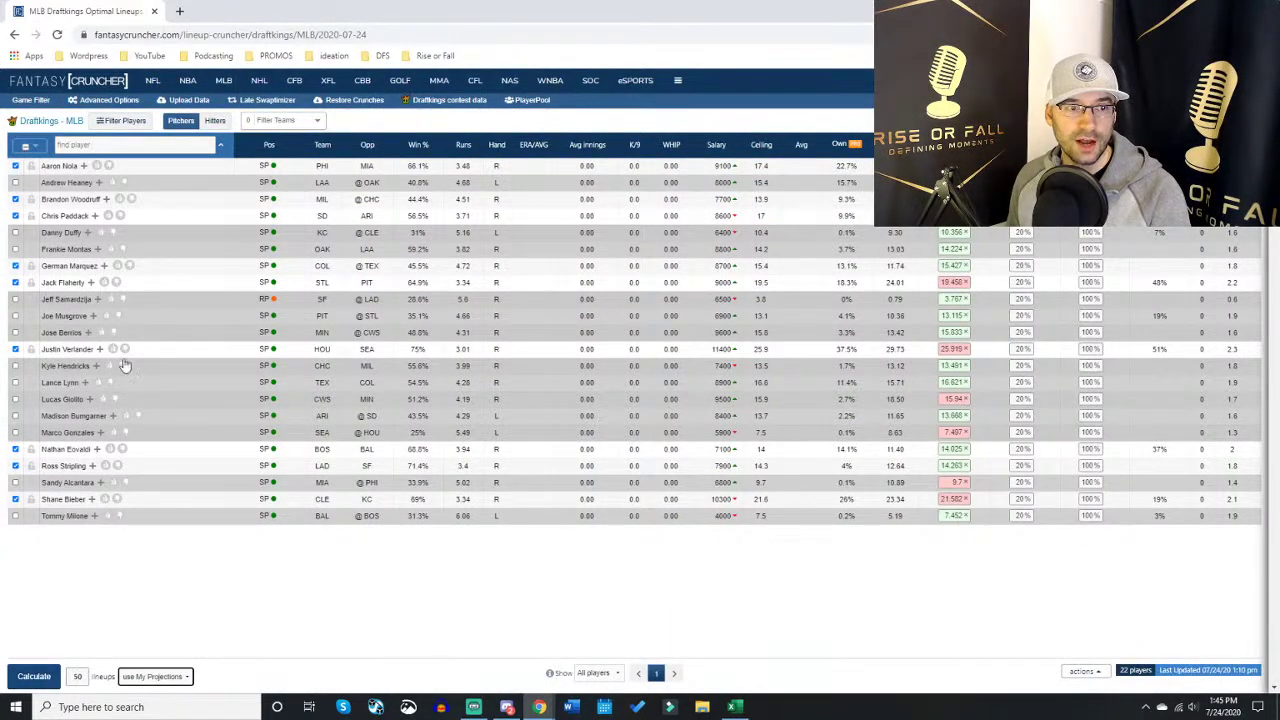
{"action": "left_click", "coordinate": [214, 120]}
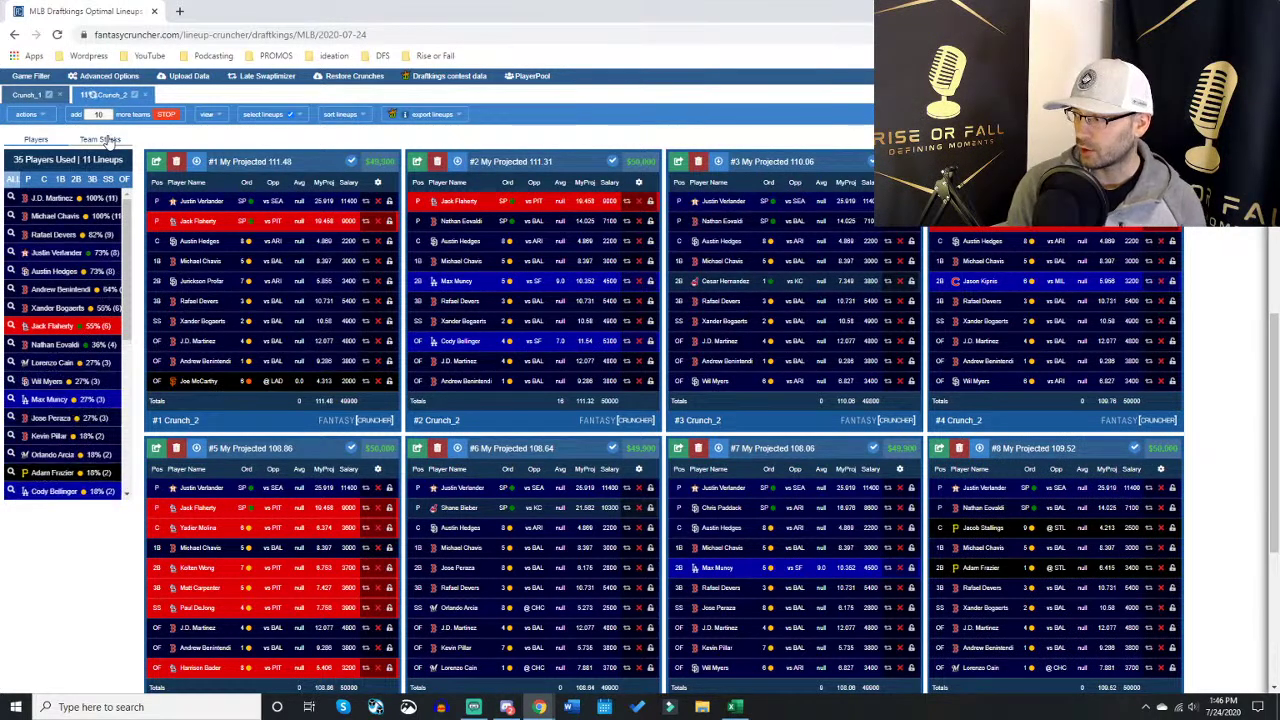
Step: Switch to the Excel workbook and examine the team rankings on the DK STACKS sheet in a maximized window
{"action": "left_click", "coordinate": [735, 707]}
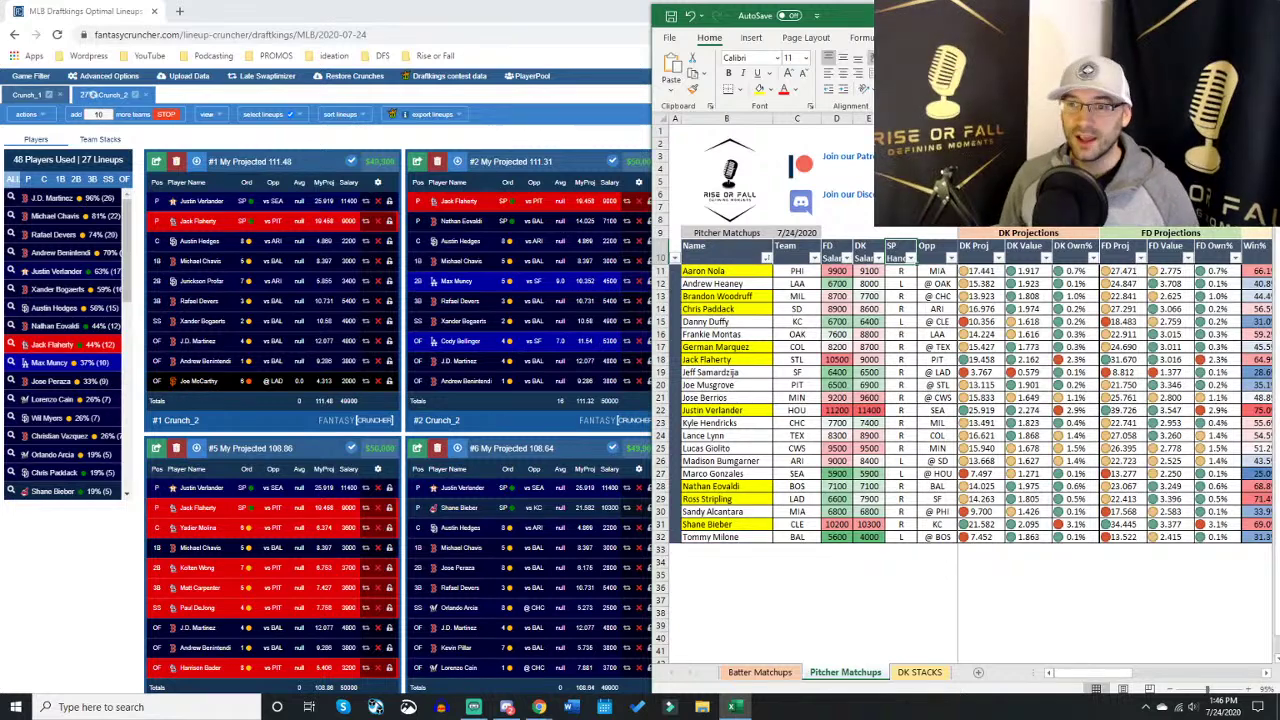
{"action": "left_click", "coordinate": [919, 672]}
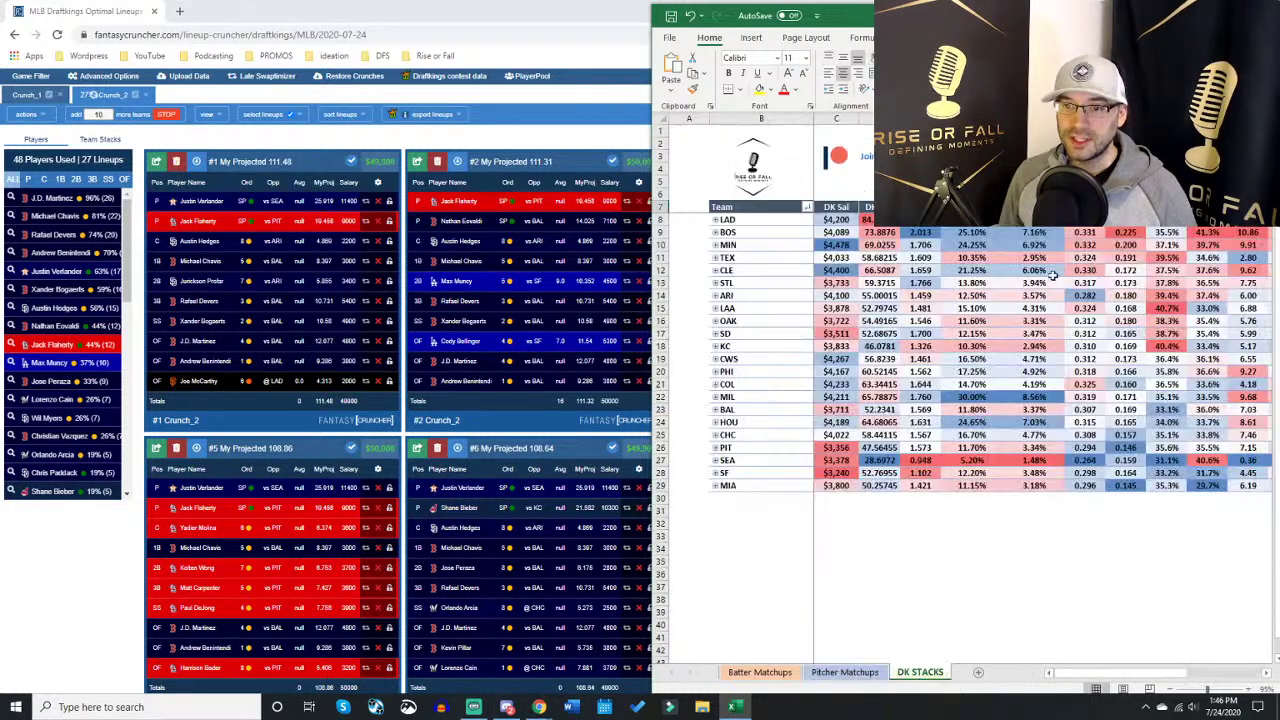
{"action": "key", "text": "super+Up"}
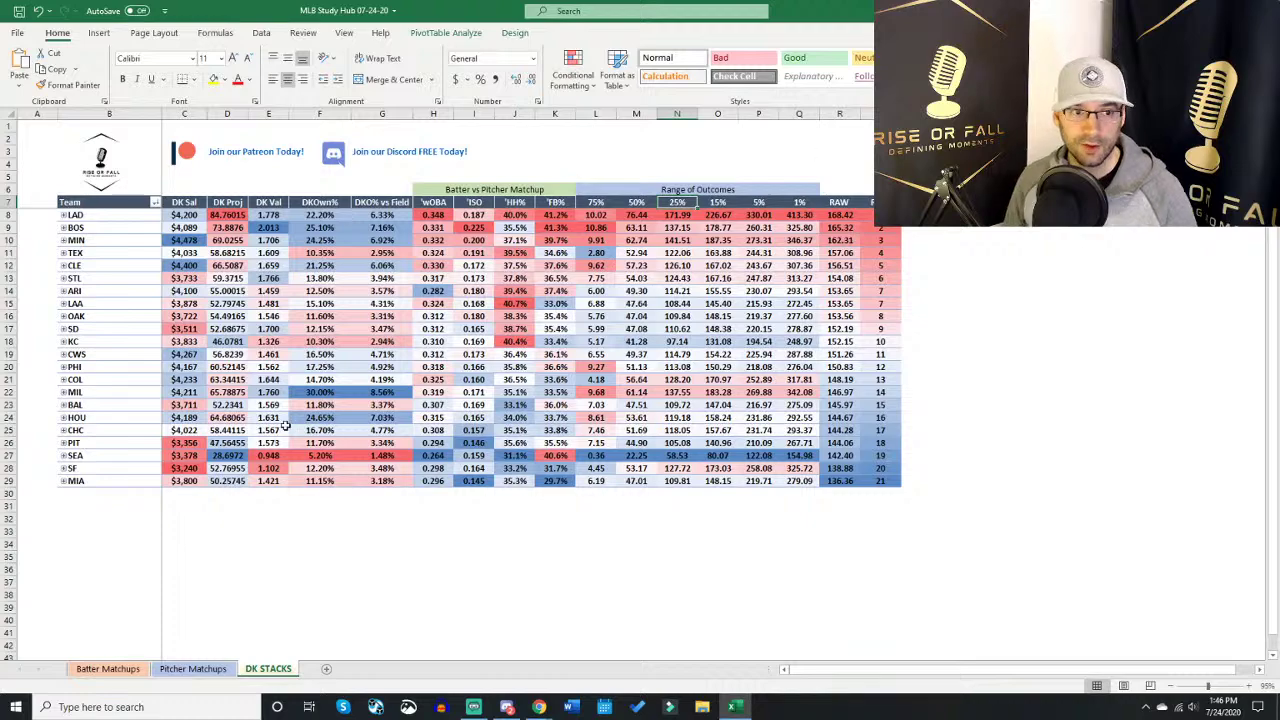
Step: Return to Fantasy Cruncher, review the team stacks used in Crunch_2, and close that crunch
{"action": "key", "text": "alt+Tab"}
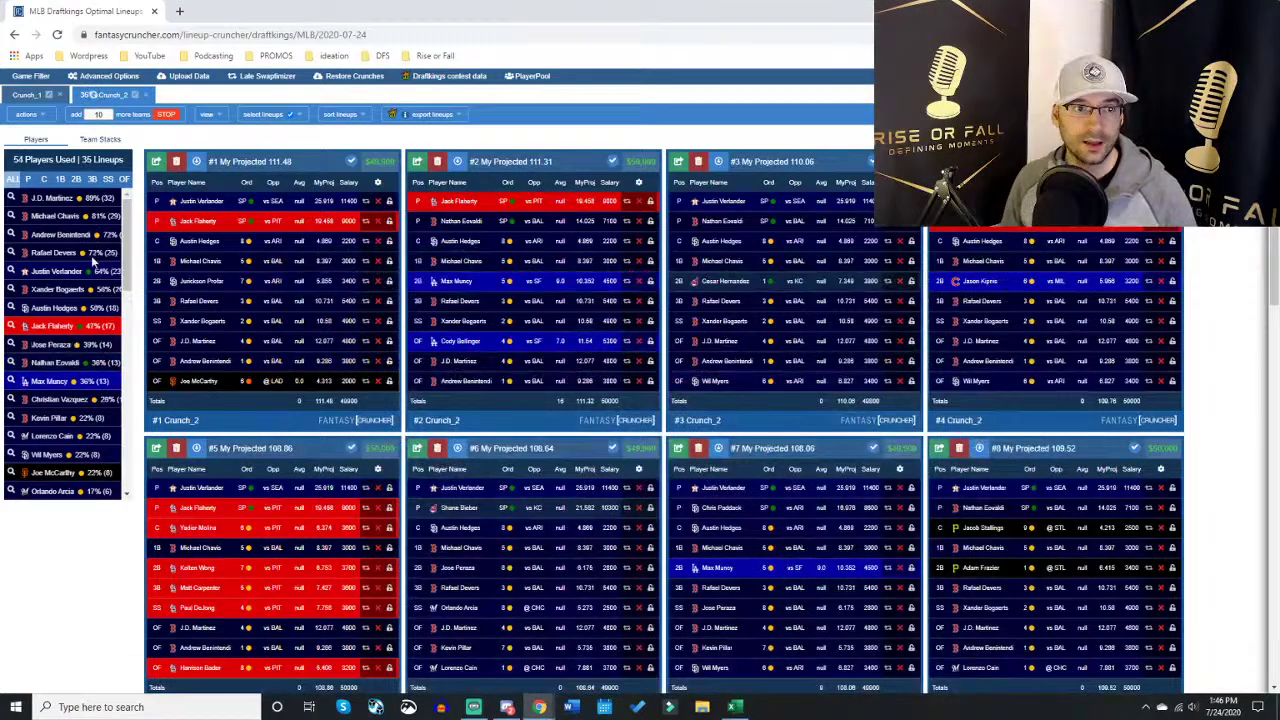
{"action": "left_click", "coordinate": [101, 140]}
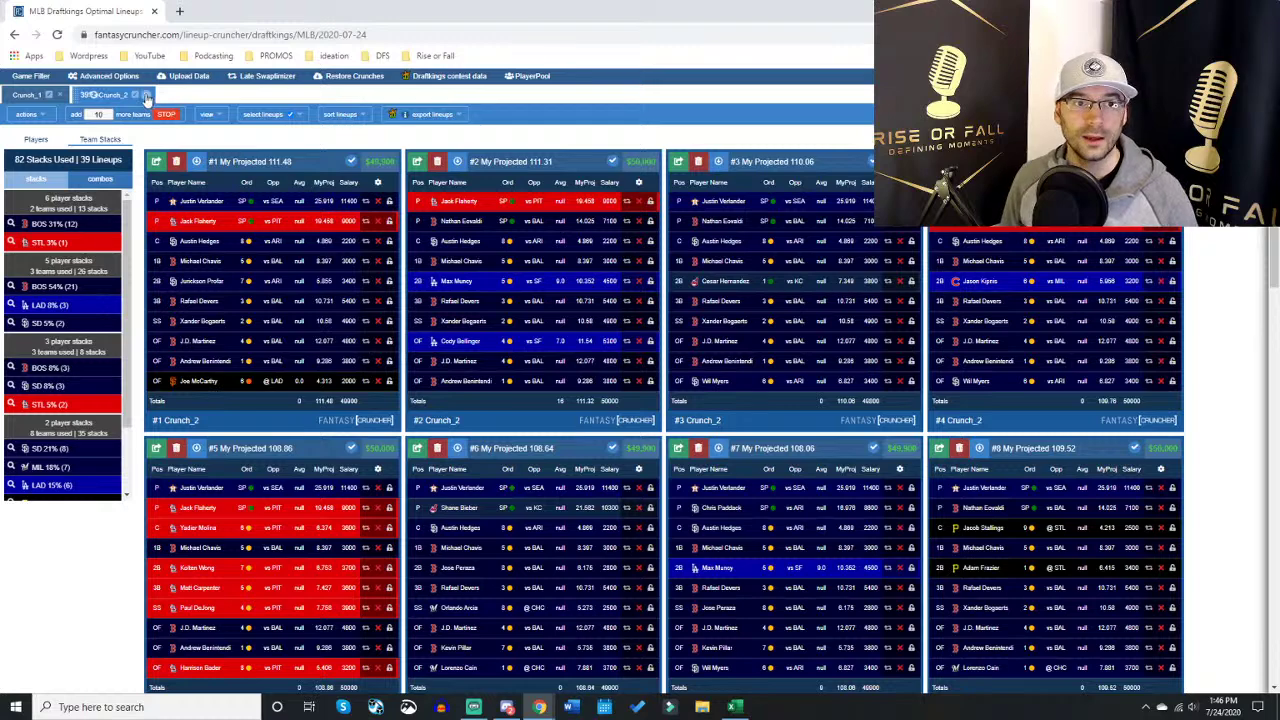
{"action": "left_click", "coordinate": [62, 100]}
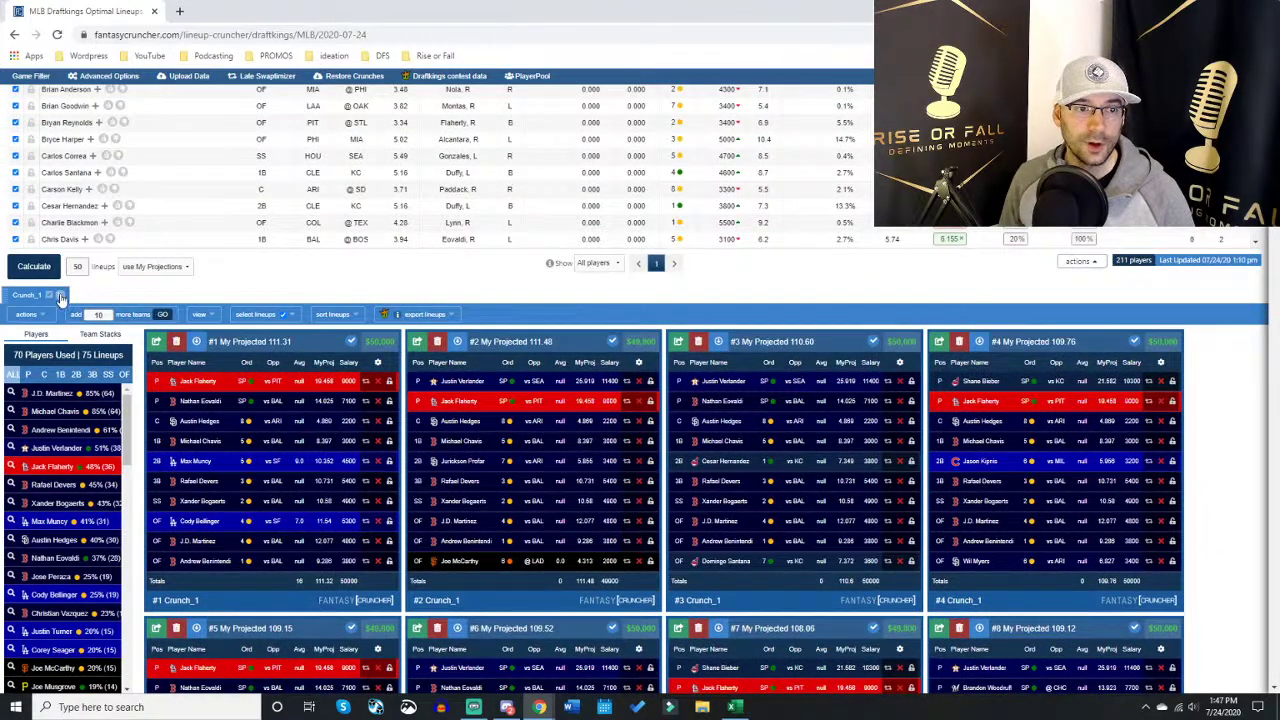
Step: Remove all teams from the 5-player team stack, include only LAD, and close the advanced options
{"action": "scroll", "coordinate": [212, 315], "scroll_direction": "up", "scroll_amount": 5}
{"action": "left_click", "coordinate": [110, 100]}
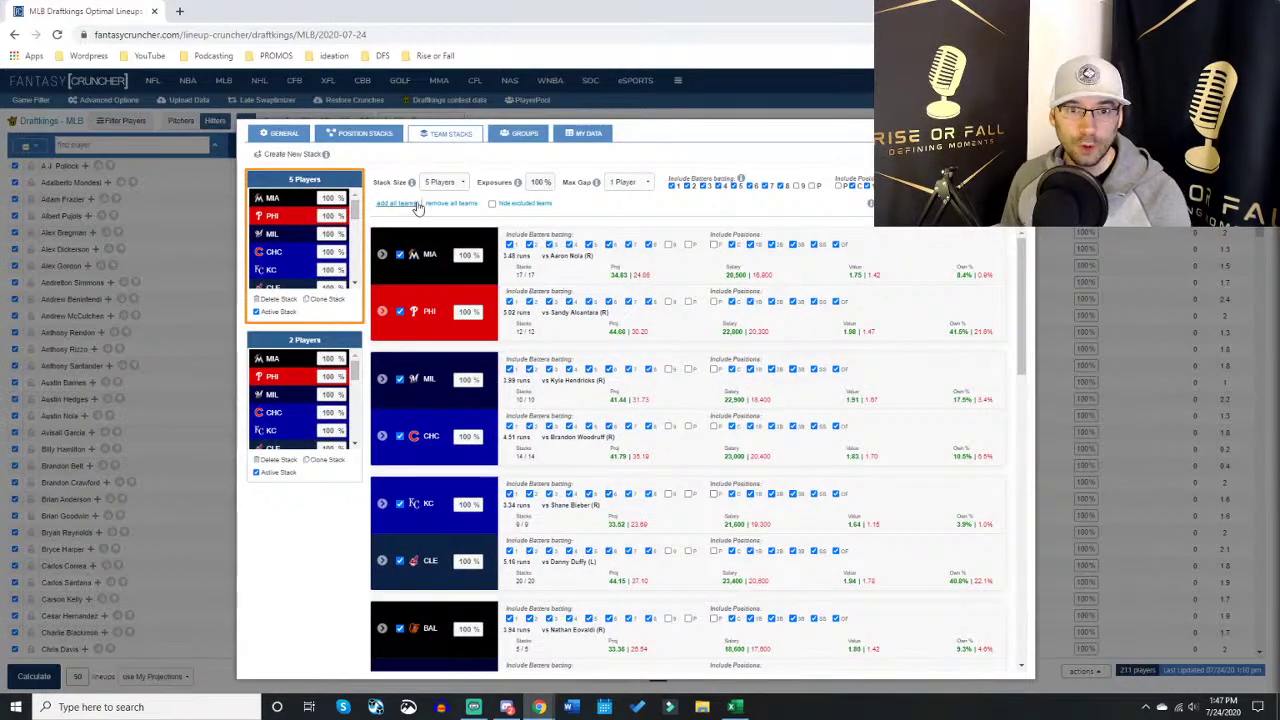
{"action": "left_click", "coordinate": [440, 203]}
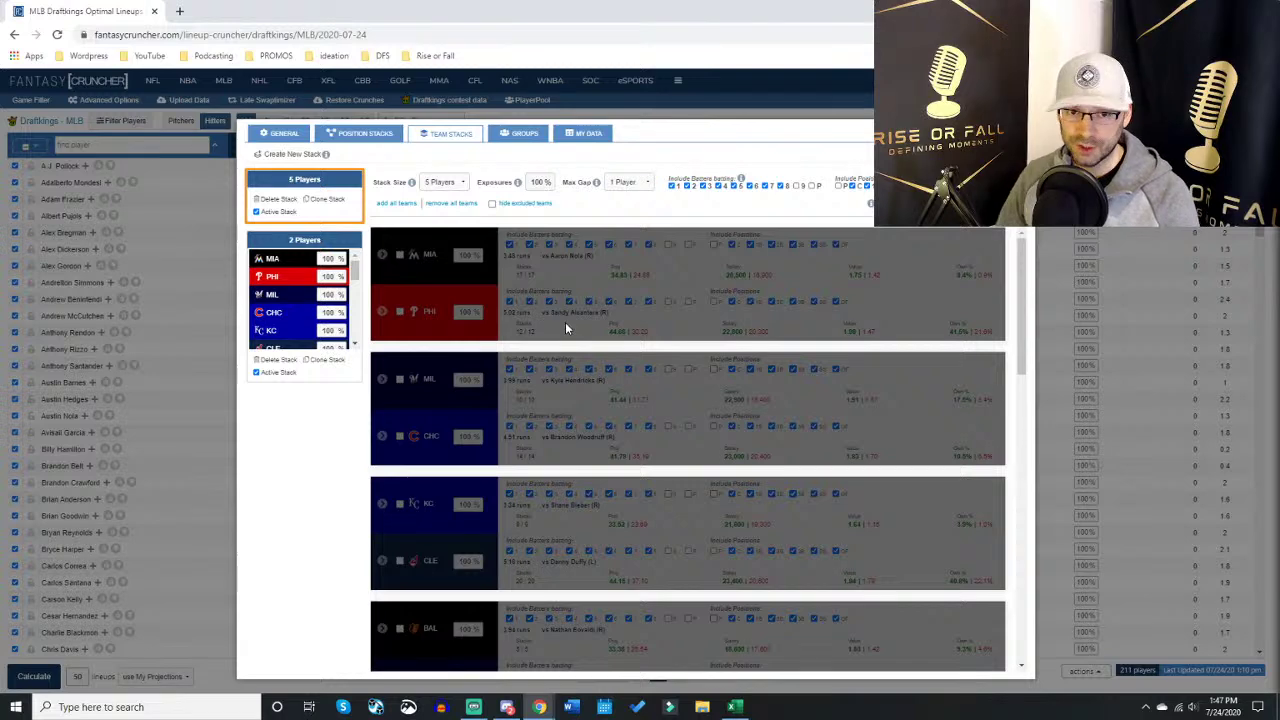
{"action": "scroll", "coordinate": [540, 330], "scroll_direction": "down", "scroll_amount": 10}
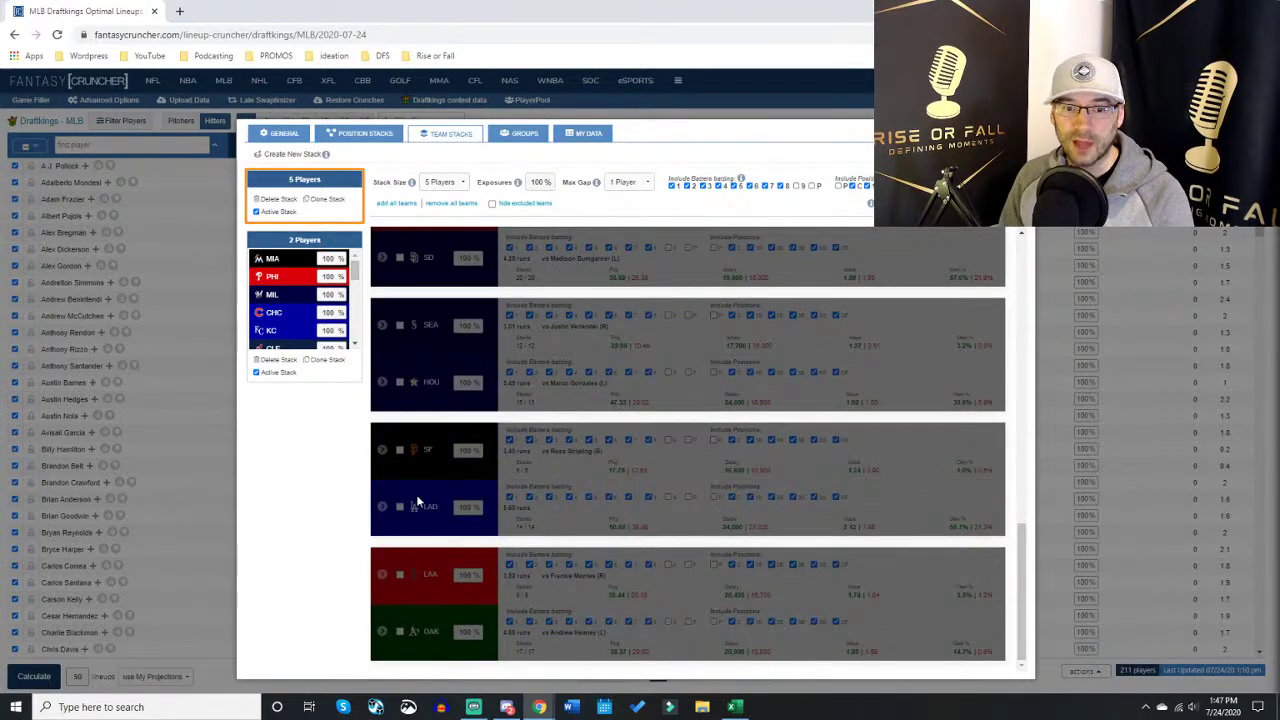
{"action": "left_click", "coordinate": [399, 508]}
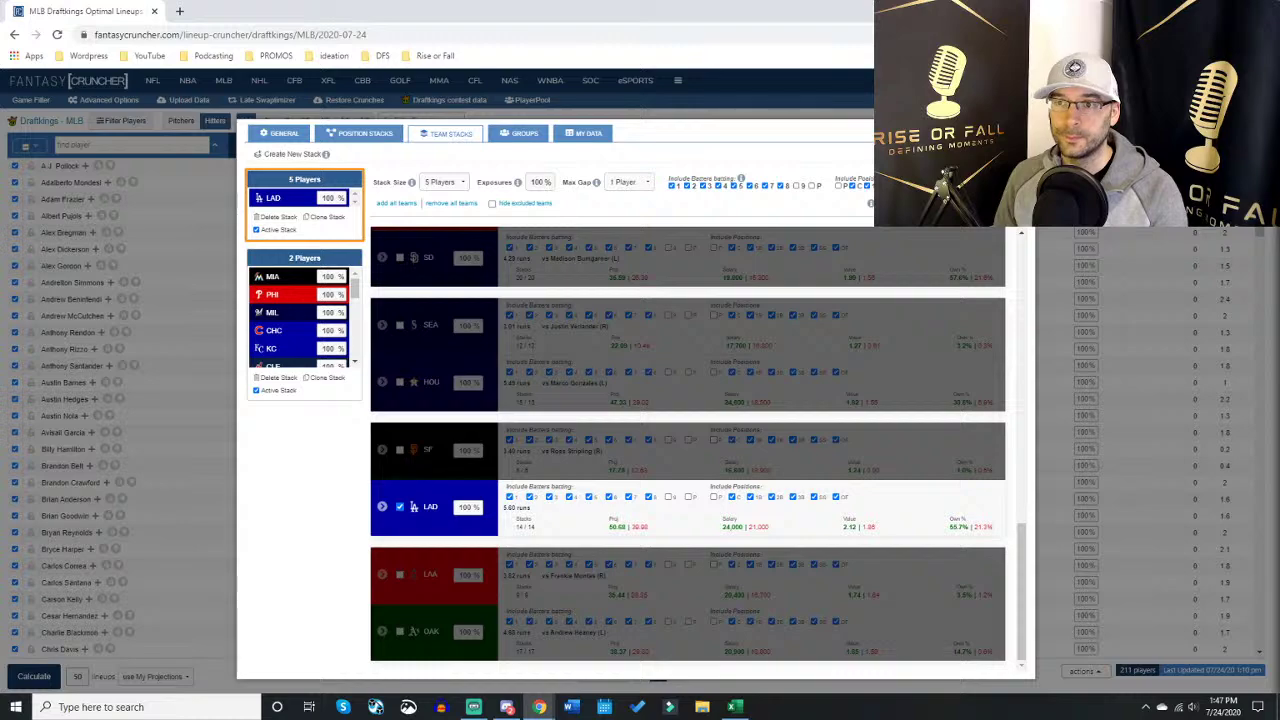
{"action": "left_click", "coordinate": [1020, 134]}
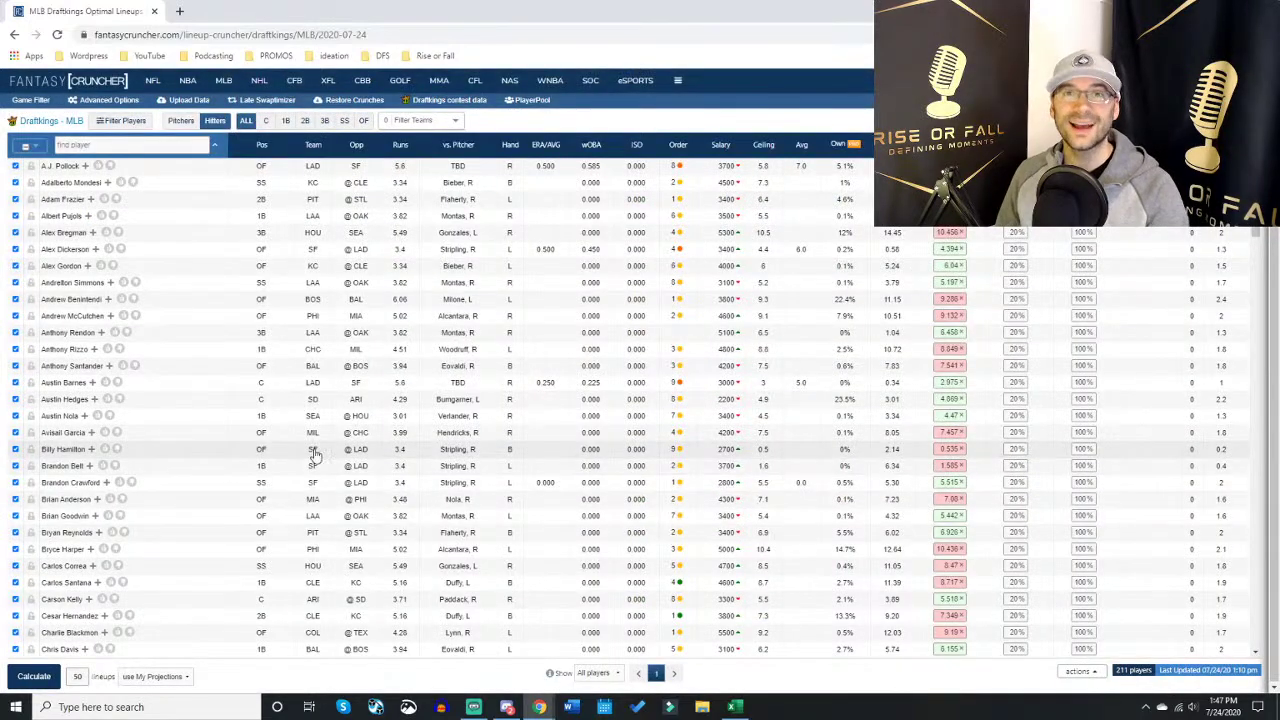
Step: Reopen the team stack options and exclude MIA, KC and BAL from the 2-player stack
{"action": "left_click", "coordinate": [104, 101]}
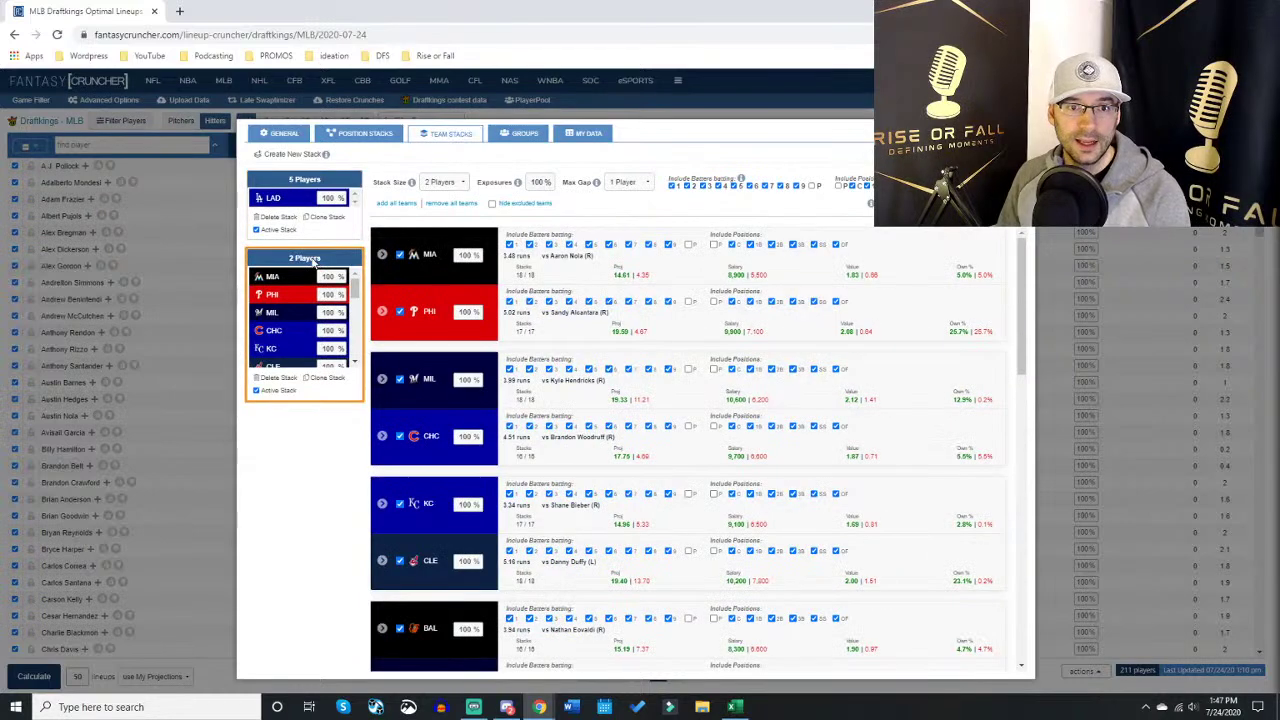
{"action": "left_click", "coordinate": [399, 255]}
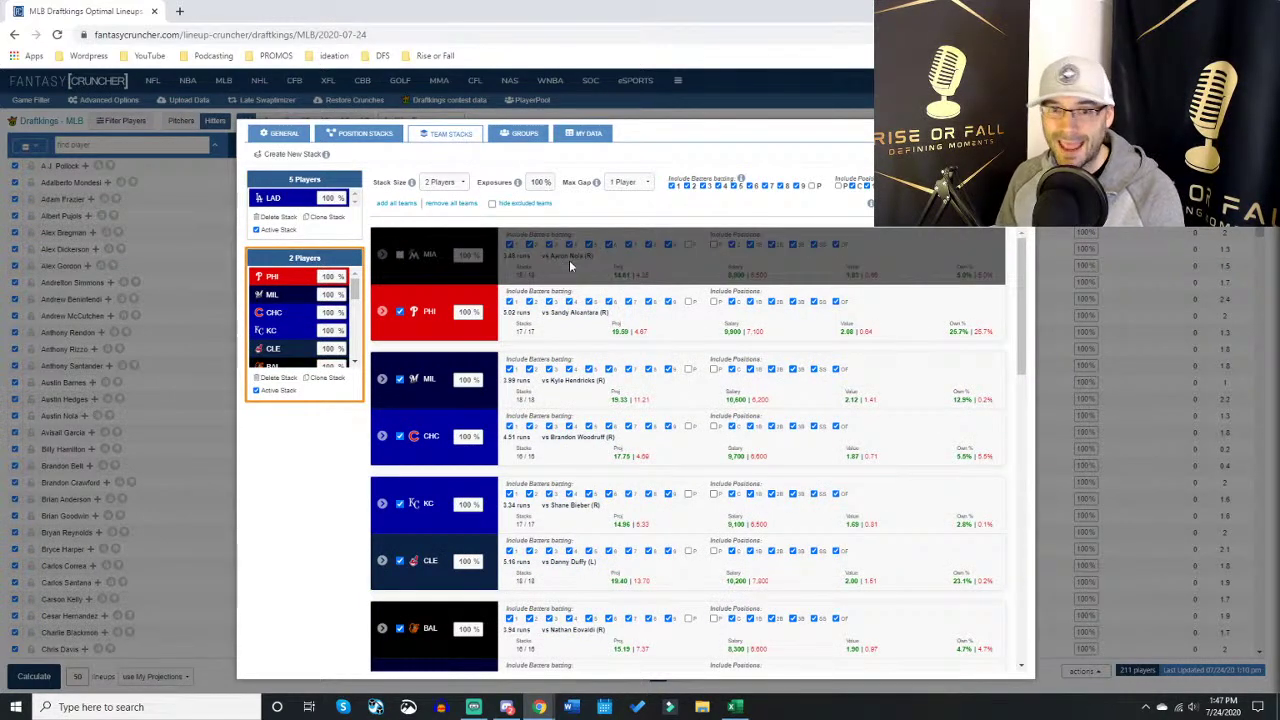
{"action": "scroll", "coordinate": [437, 375], "scroll_direction": "down", "scroll_amount": 2}
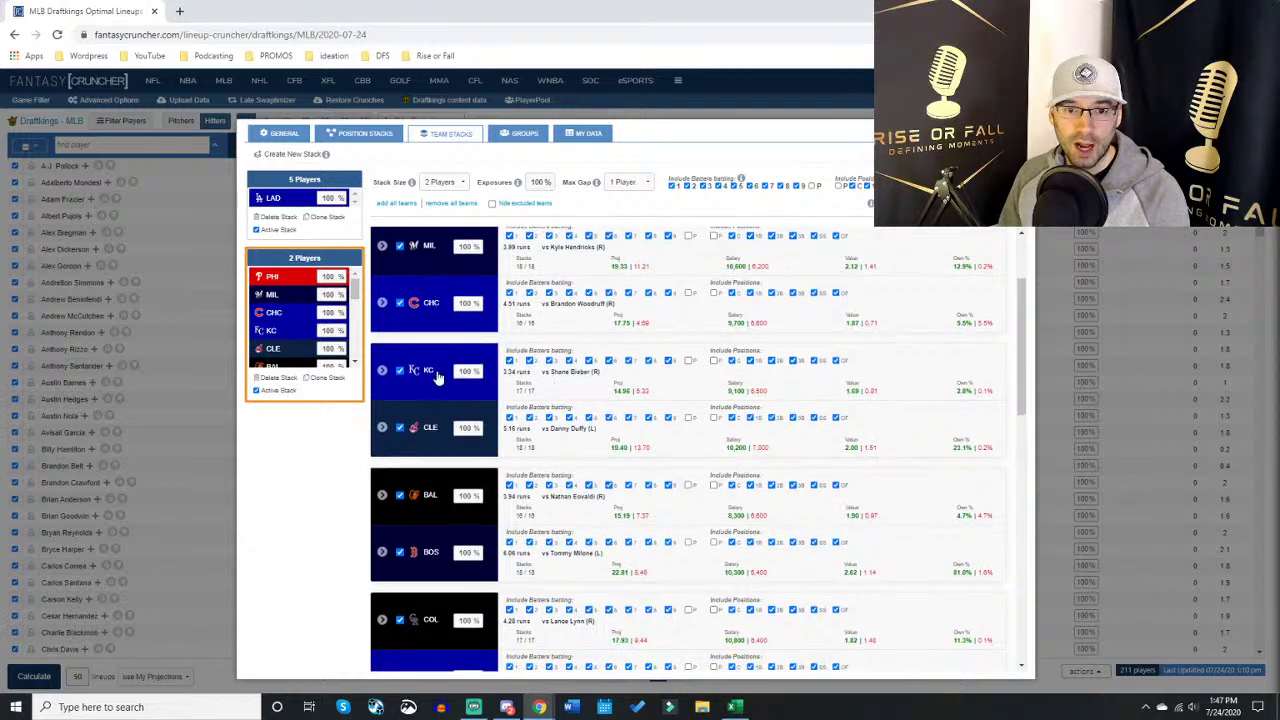
{"action": "left_click", "coordinate": [399, 370]}
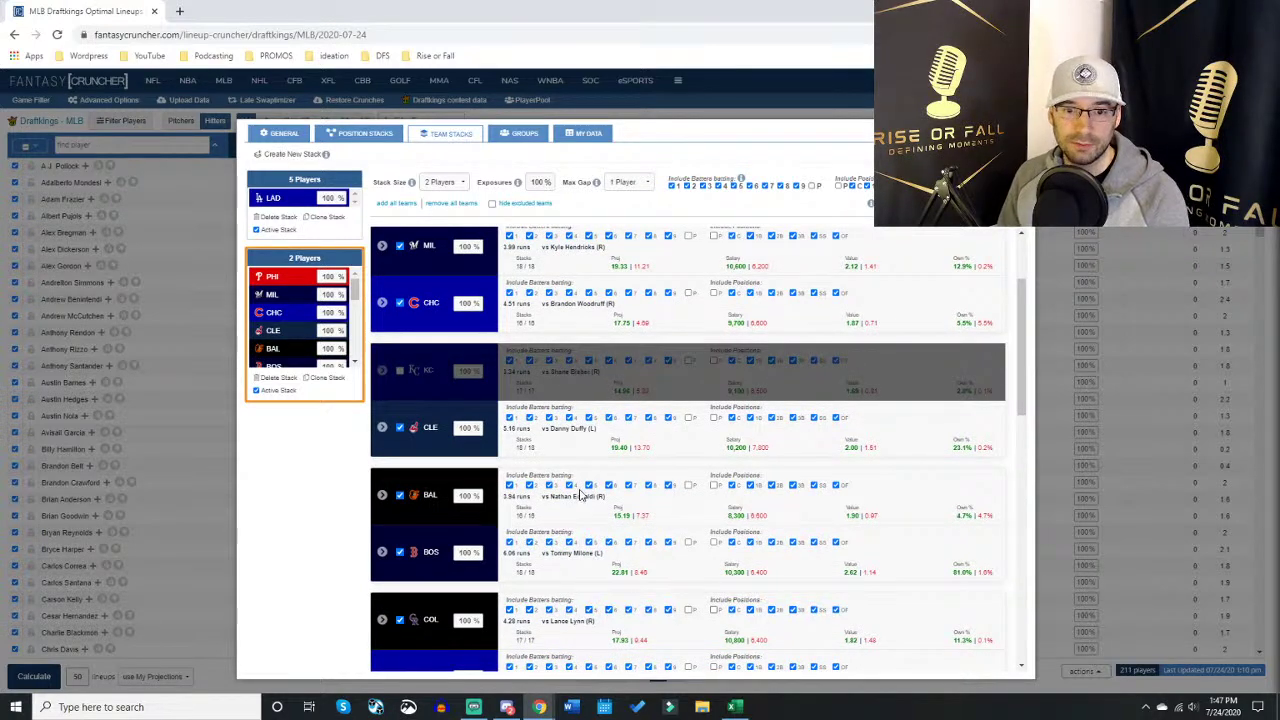
{"action": "scroll", "coordinate": [405, 440], "scroll_direction": "down", "scroll_amount": 1}
{"action": "left_click", "coordinate": [400, 430]}
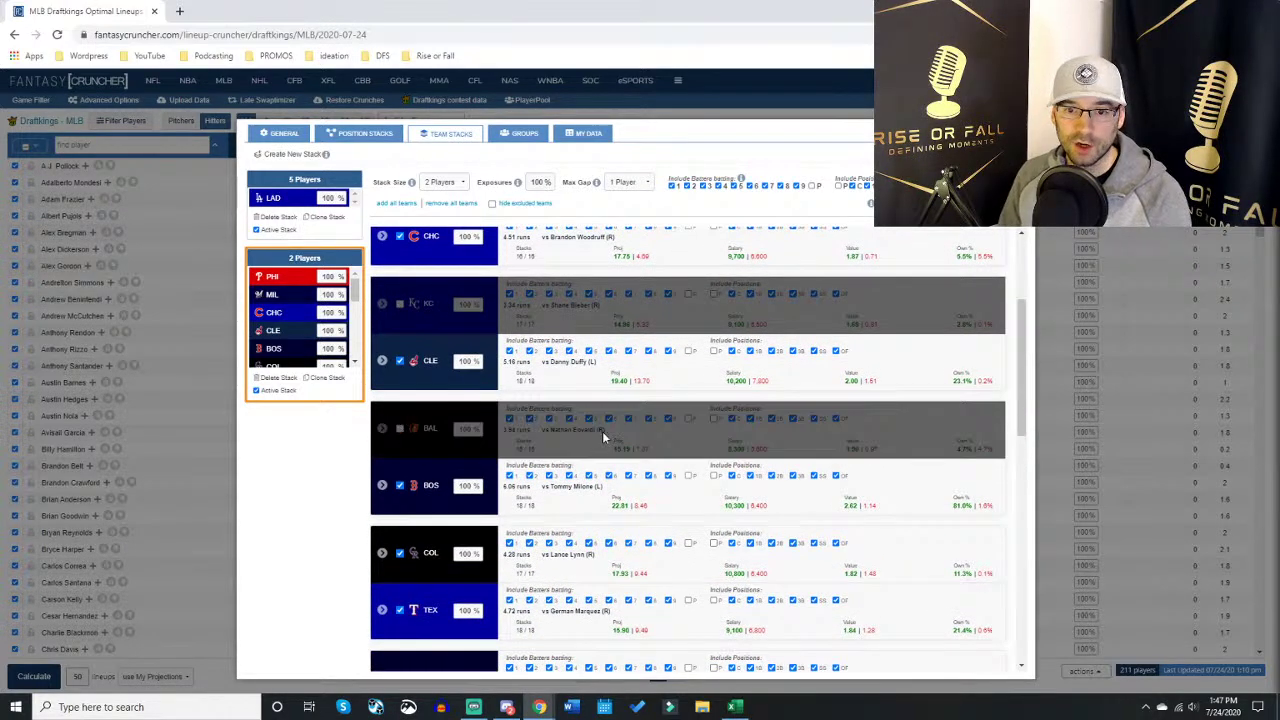
Step: Exclude PIT, SEA and SF from the 2-player stack as well
{"action": "scroll", "coordinate": [548, 455], "scroll_direction": "down", "scroll_amount": 6}
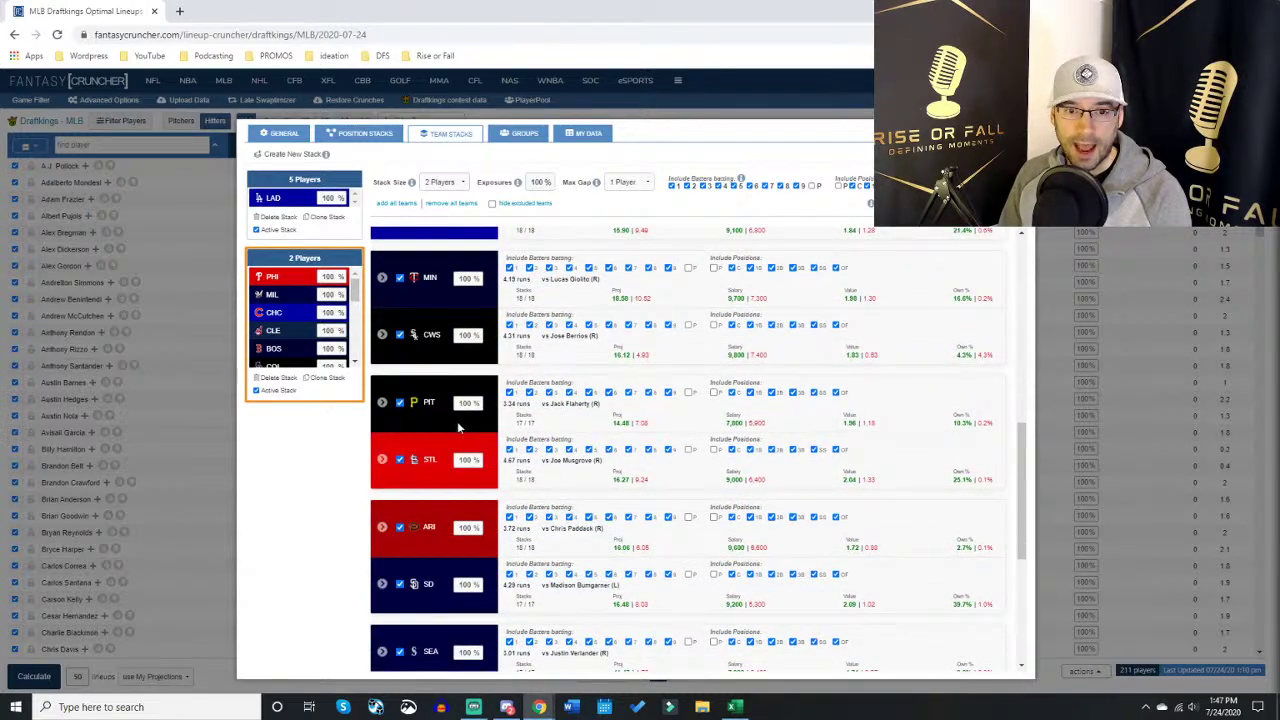
{"action": "left_click", "coordinate": [400, 402]}
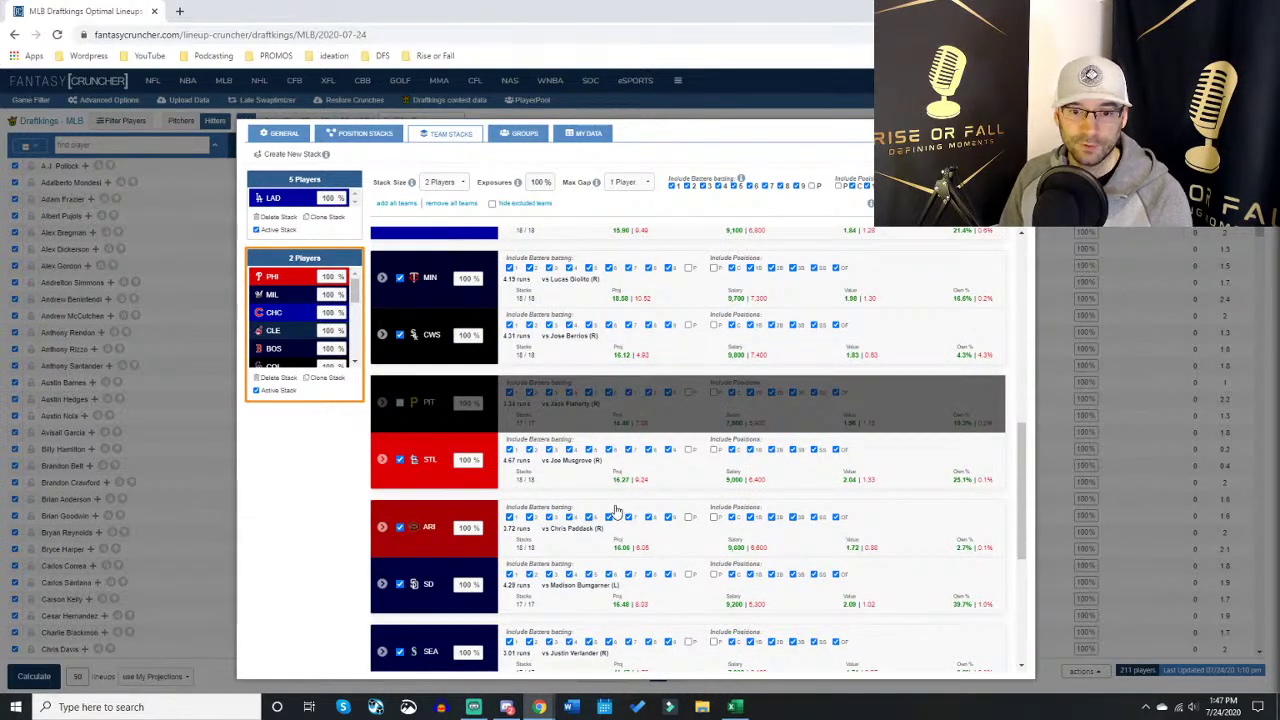
{"action": "scroll", "coordinate": [617, 510], "scroll_direction": "down", "scroll_amount": 2}
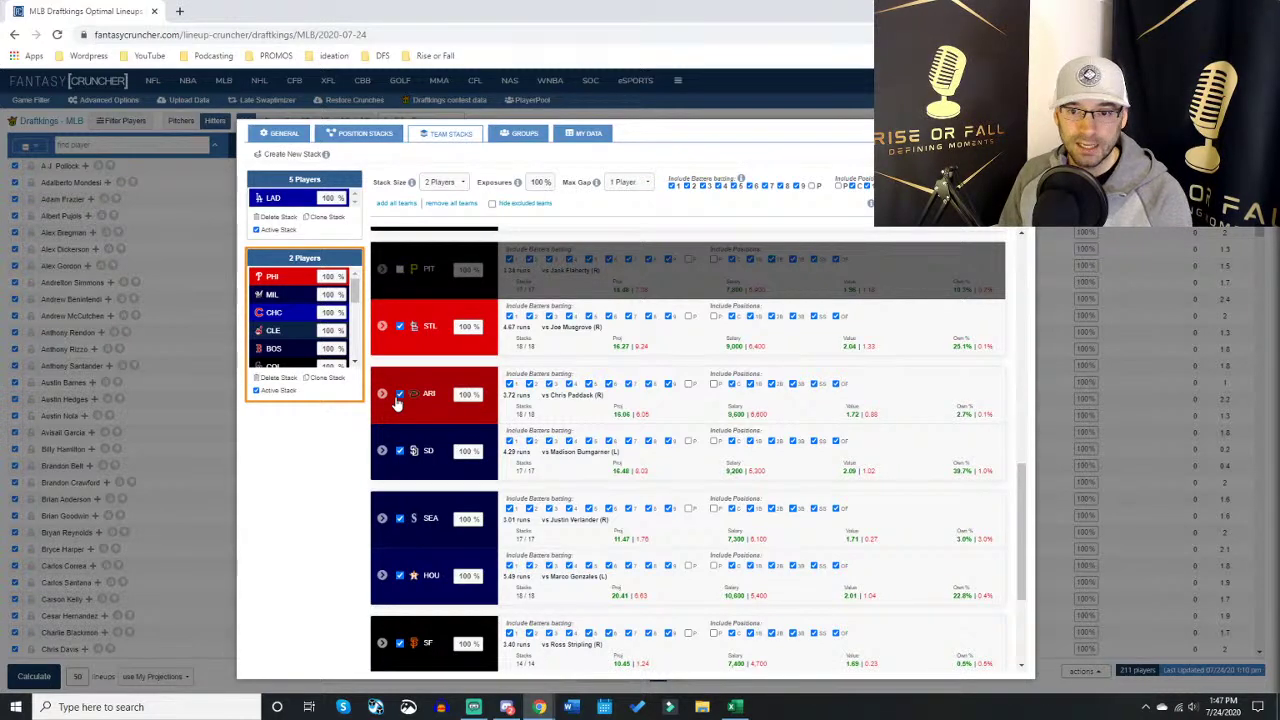
{"action": "scroll", "coordinate": [655, 418], "scroll_direction": "down", "scroll_amount": 2}
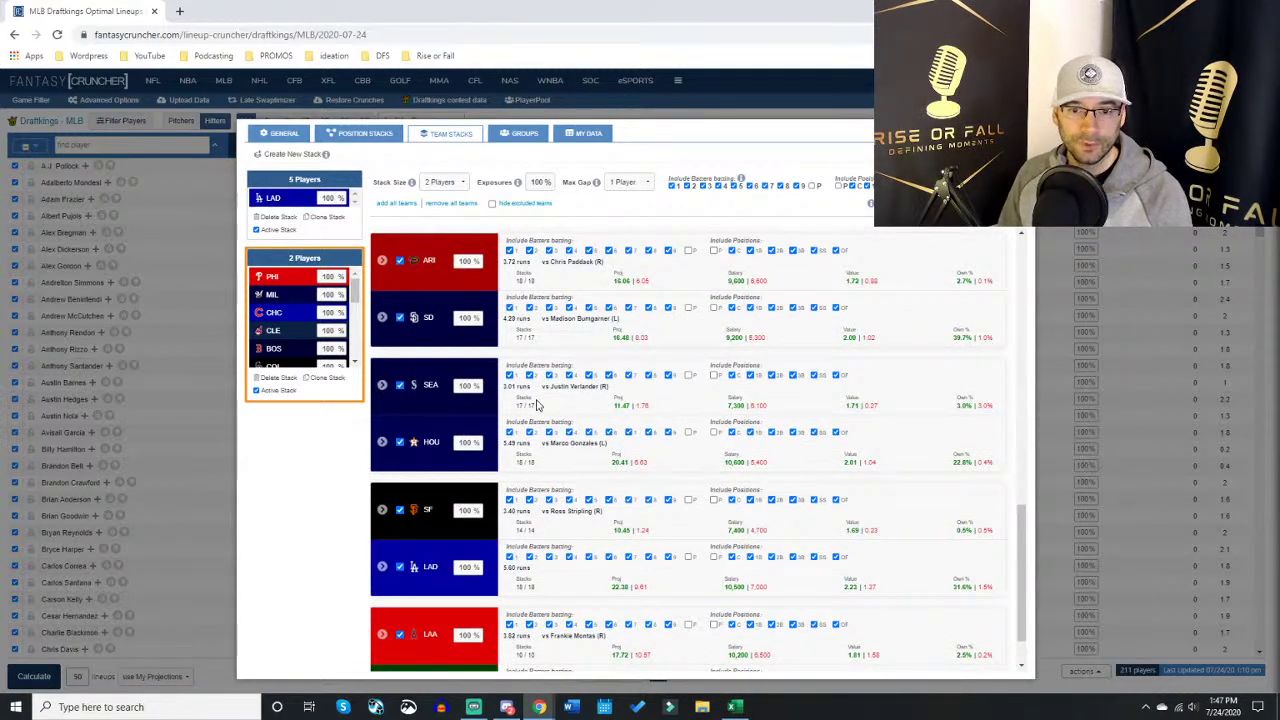
{"action": "left_click", "coordinate": [400, 385]}
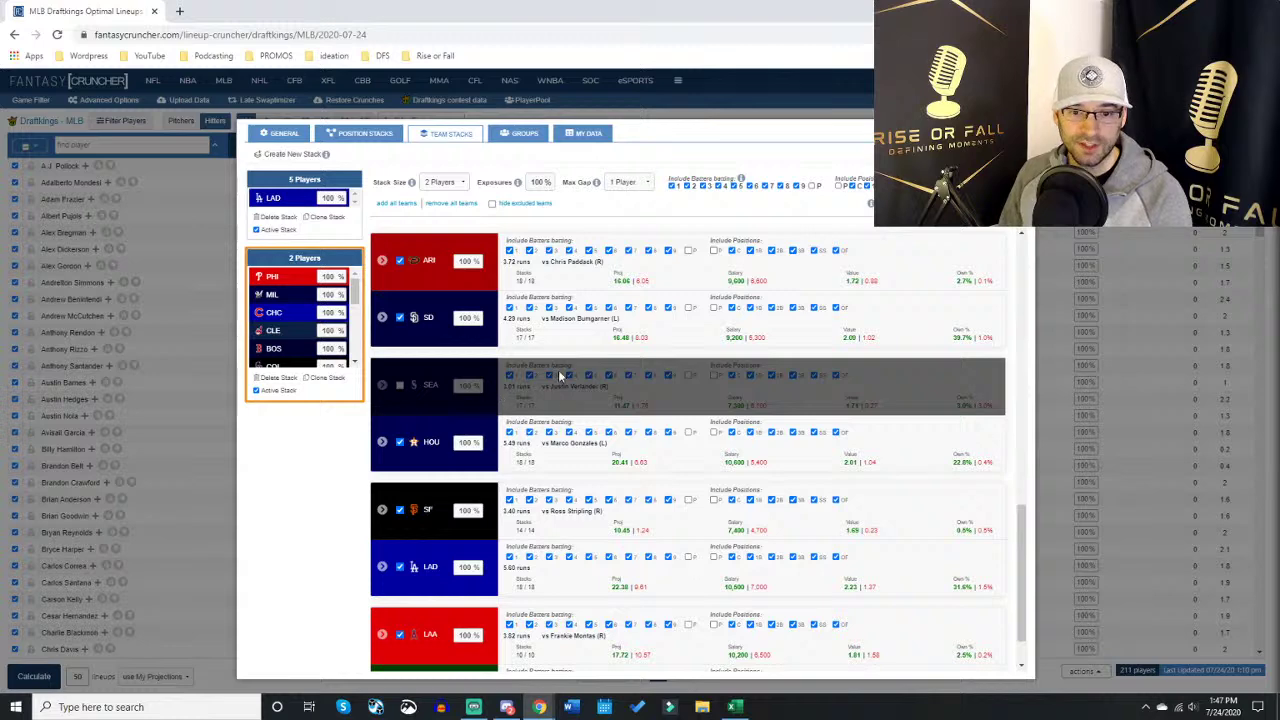
{"action": "scroll", "coordinate": [560, 376], "scroll_direction": "down", "scroll_amount": 1}
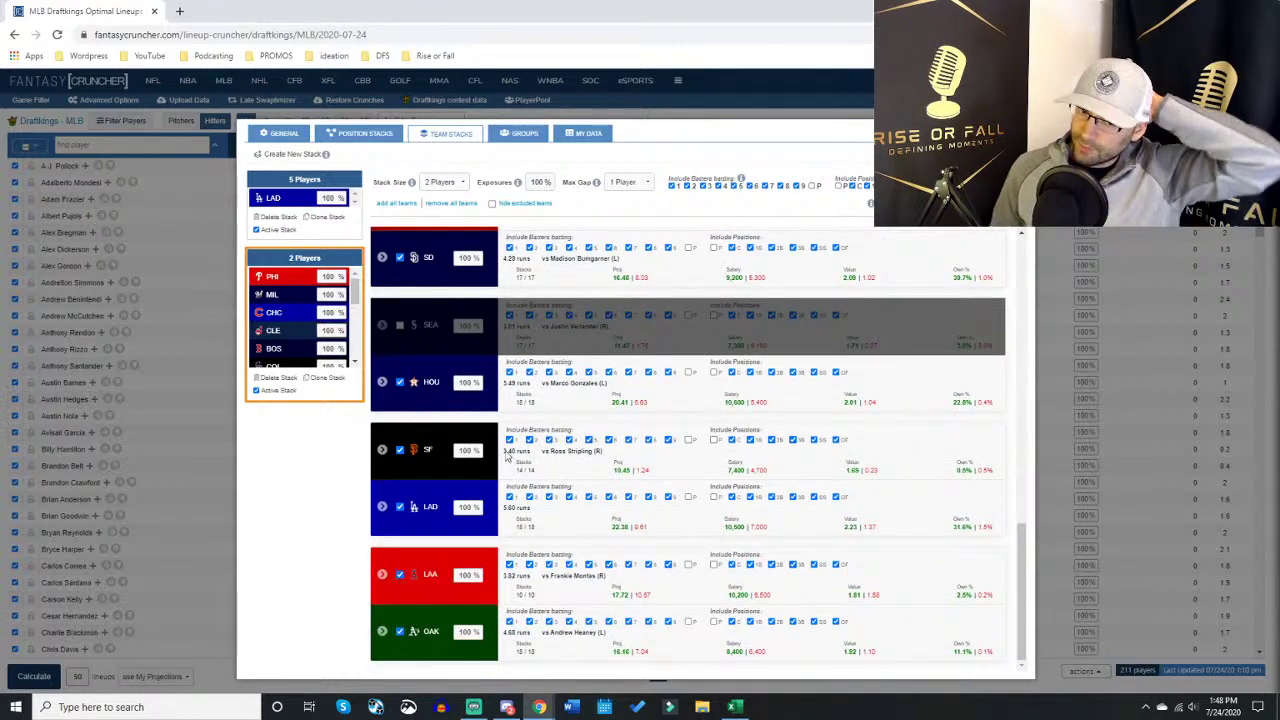
{"action": "left_click", "coordinate": [400, 450]}
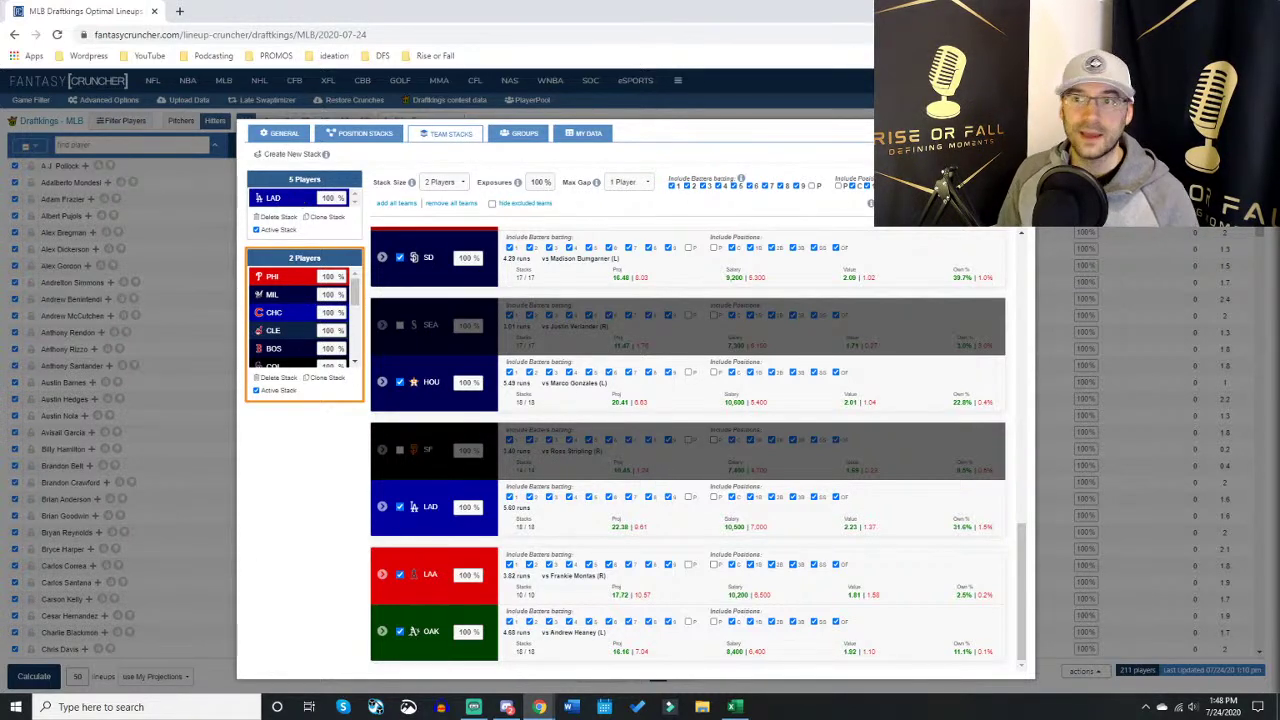
Step: Close the advanced options, set the lineup count to 25, and calculate the lineups
{"action": "left_click", "coordinate": [48, 604]}
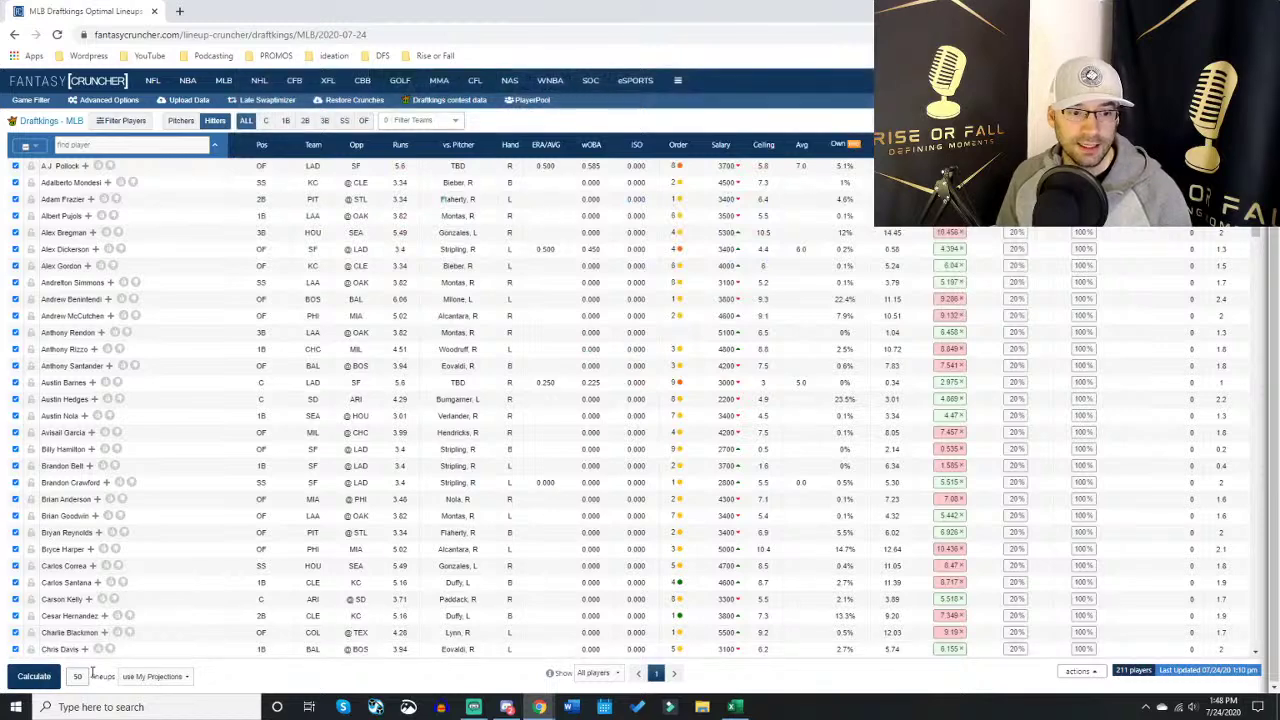
{"action": "type", "text": "25"}
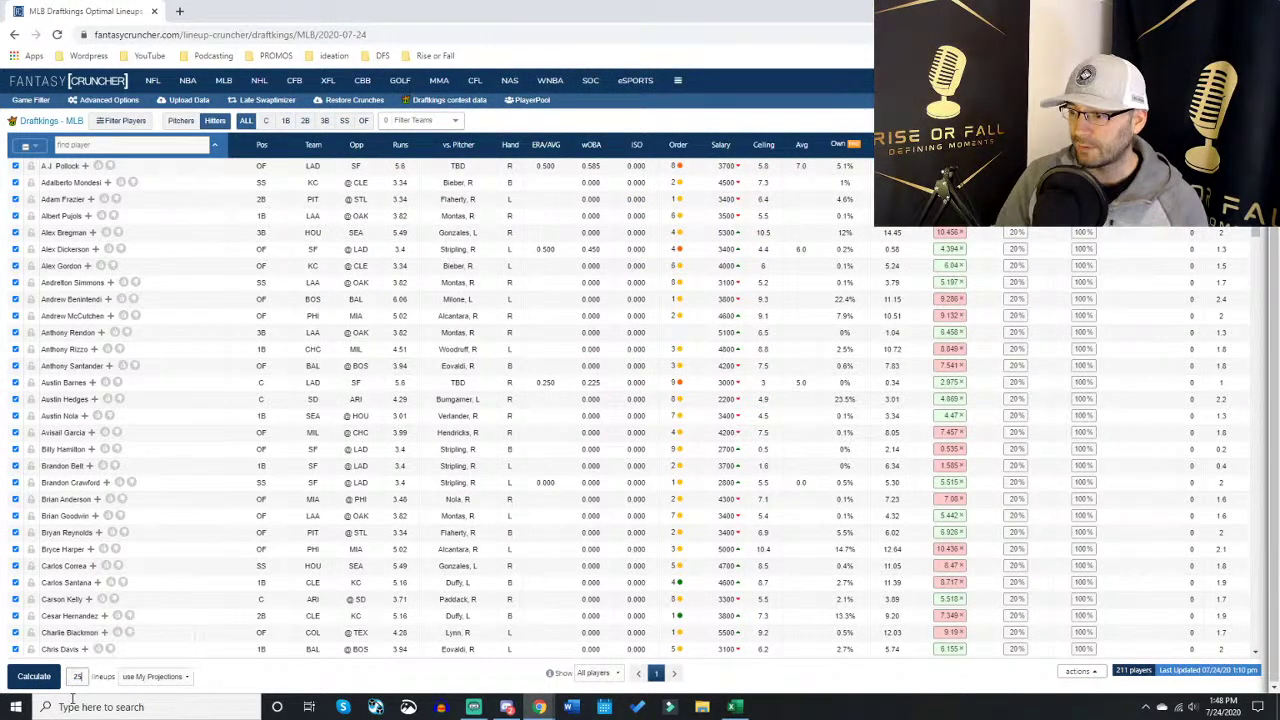
{"action": "left_click", "coordinate": [13, 680]}
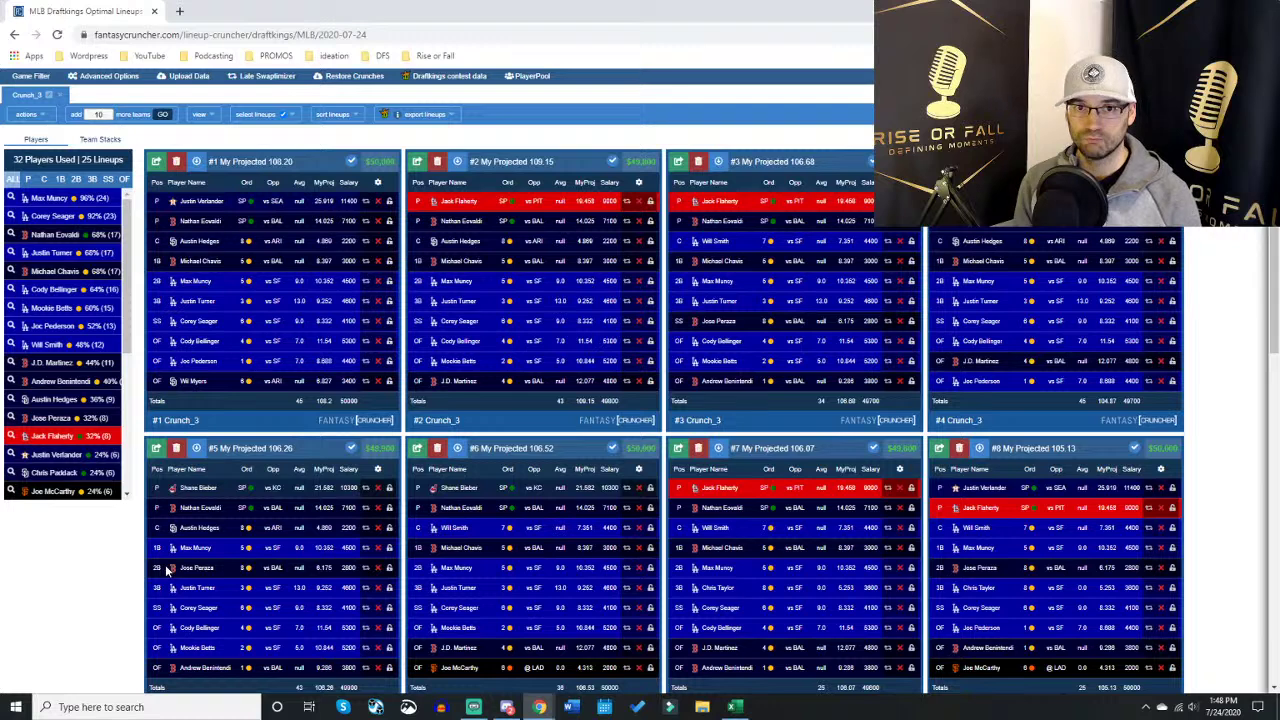
Step: Review the team stacks used in Crunch_3, filter the lineups to the 6-player LAD stack, and remove the filter
{"action": "left_click", "coordinate": [100, 142]}
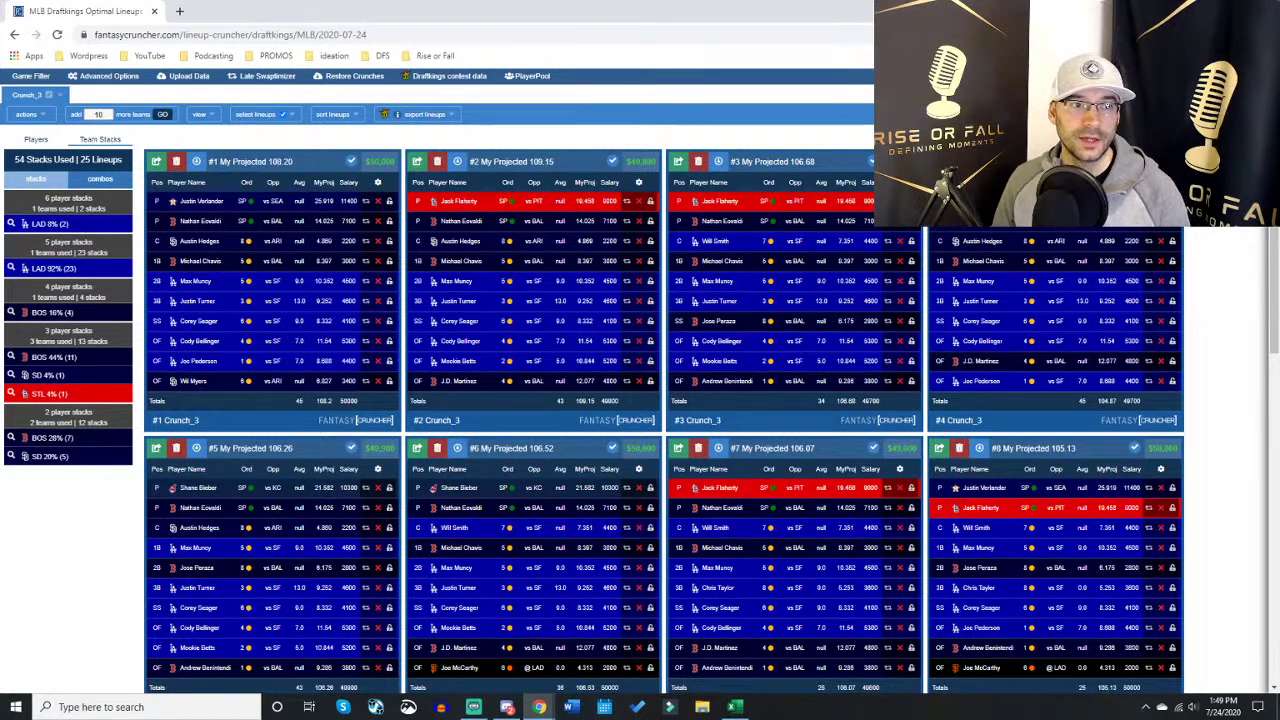
{"action": "left_click", "coordinate": [11, 225]}
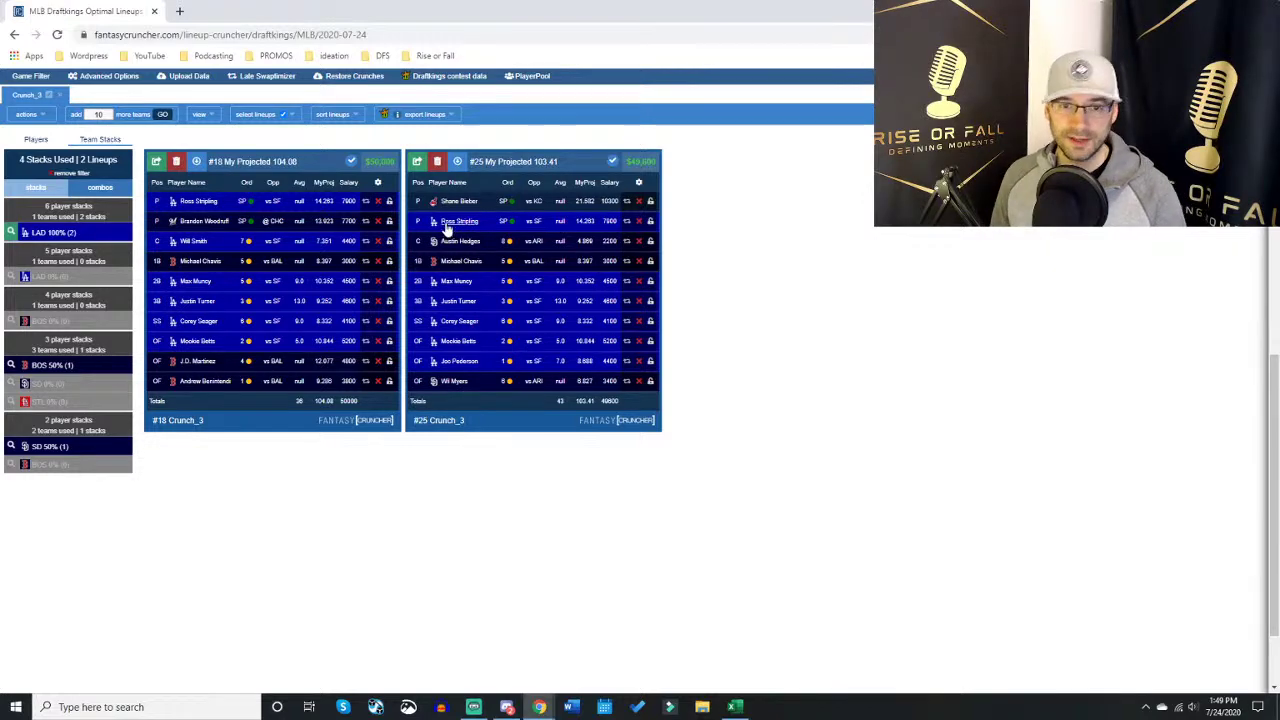
{"action": "left_click", "coordinate": [70, 173]}
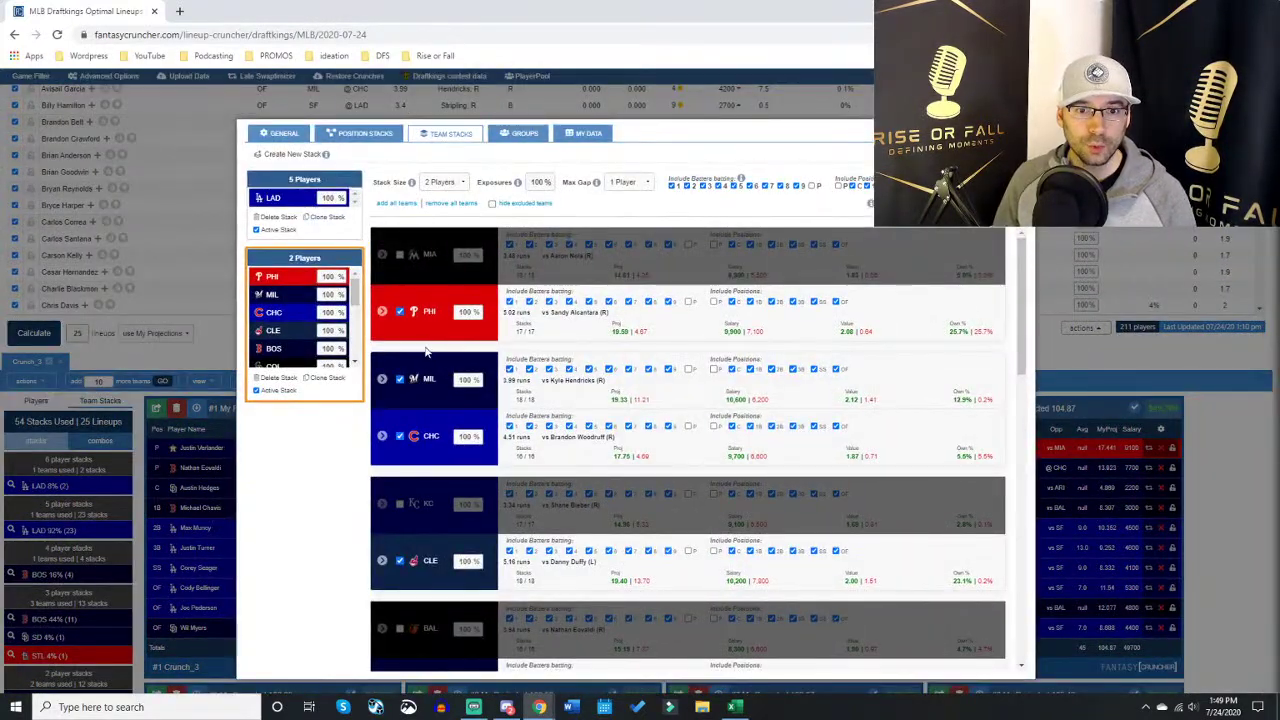
Step: Remove all teams from the 5-player team stack, include only BOS, and close the advanced options
{"action": "left_click", "coordinate": [300, 186]}
{"action": "left_click", "coordinate": [451, 203]}
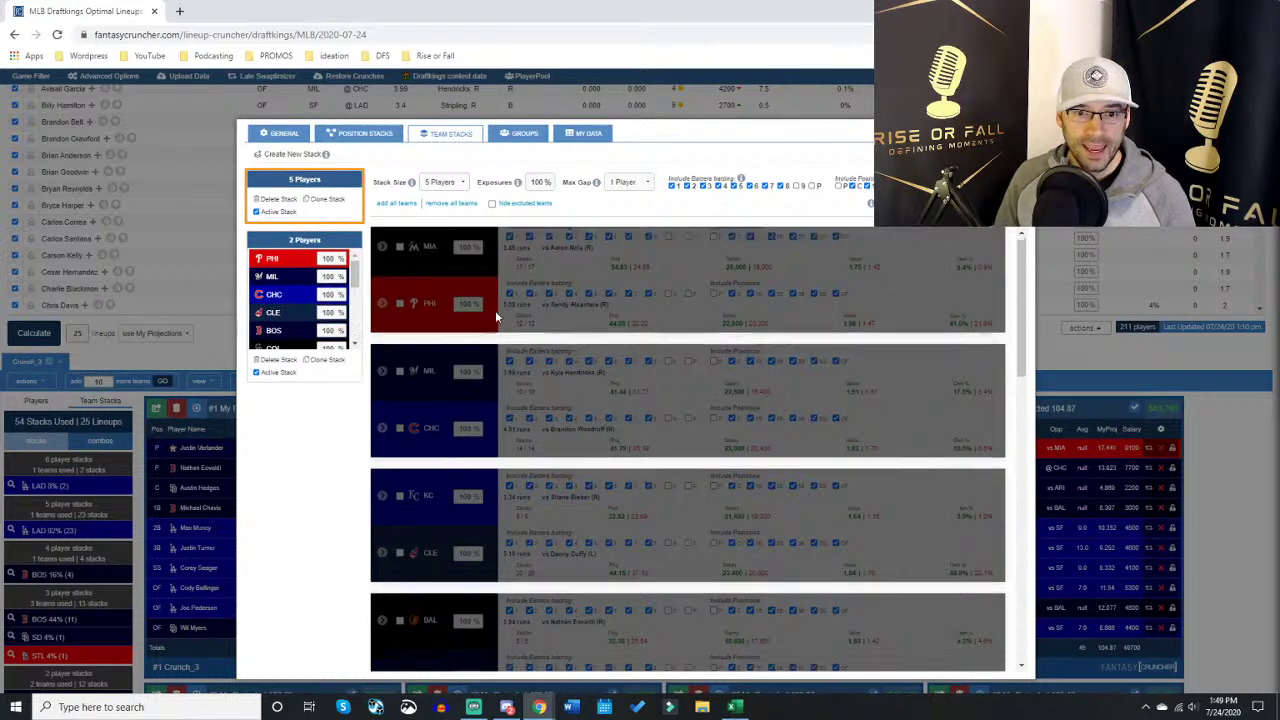
{"action": "scroll", "coordinate": [495, 310], "scroll_direction": "down", "scroll_amount": 3}
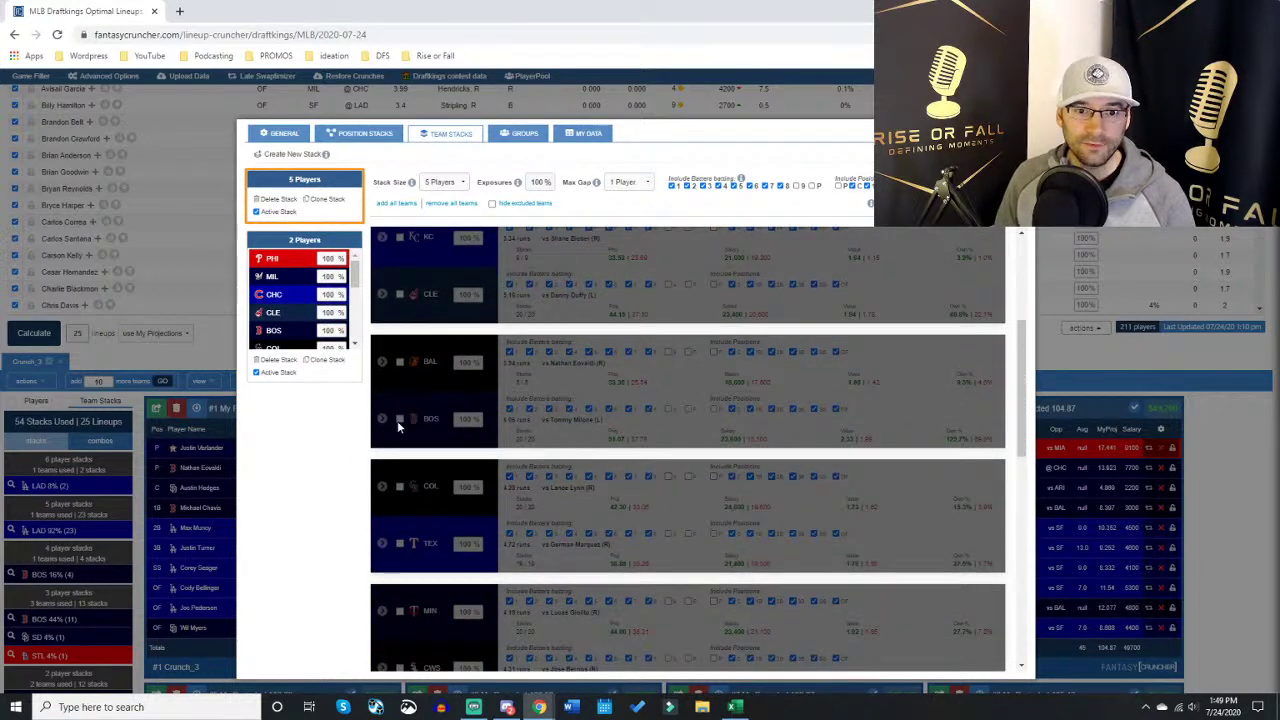
{"action": "left_click", "coordinate": [399, 420]}
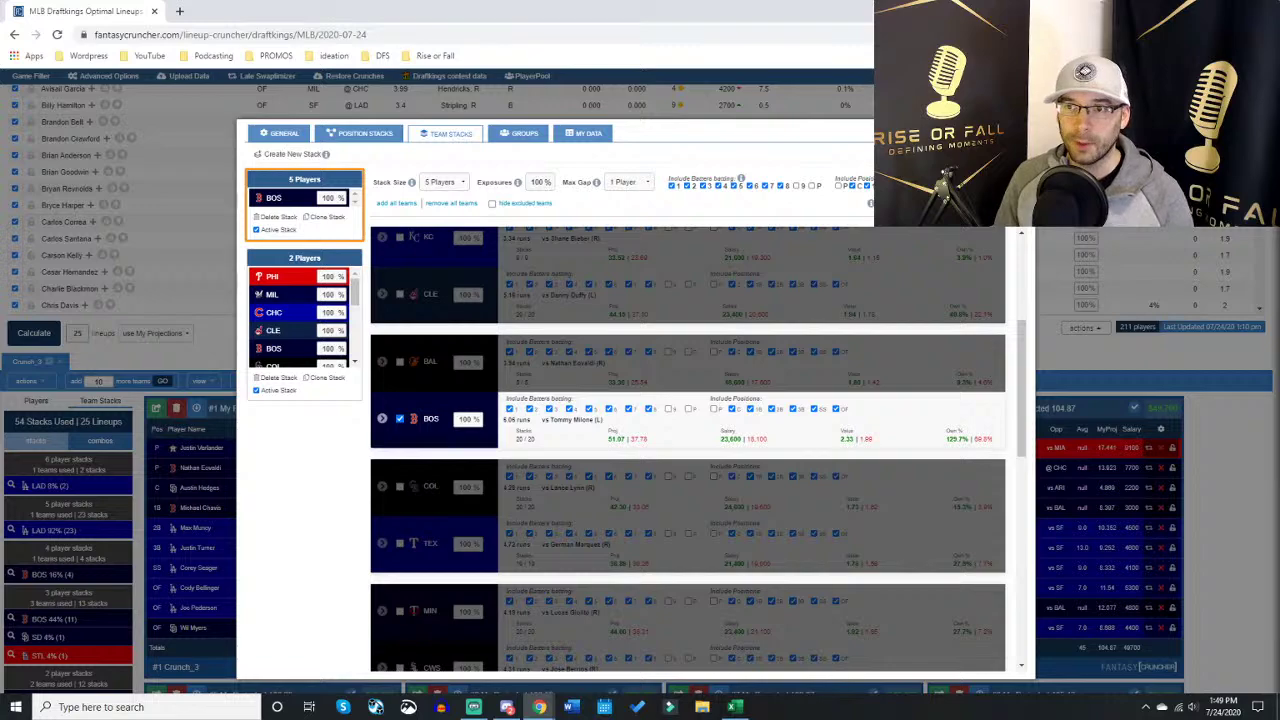
{"action": "scroll", "coordinate": [305, 318], "scroll_direction": "down", "scroll_amount": 2}
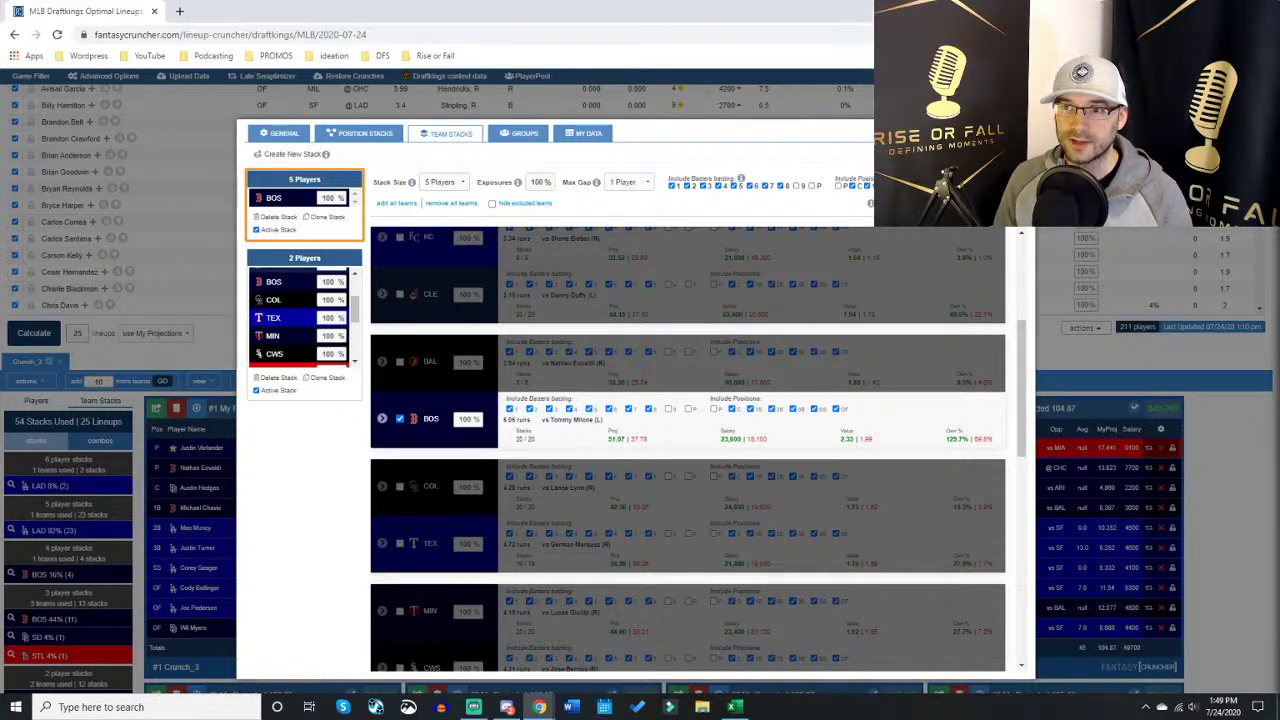
{"action": "left_click", "coordinate": [205, 450]}
Step: Show the team stack combos used in the Crunch_3 lineups
{"action": "scroll", "coordinate": [200, 385], "scroll_direction": "down", "scroll_amount": 2}
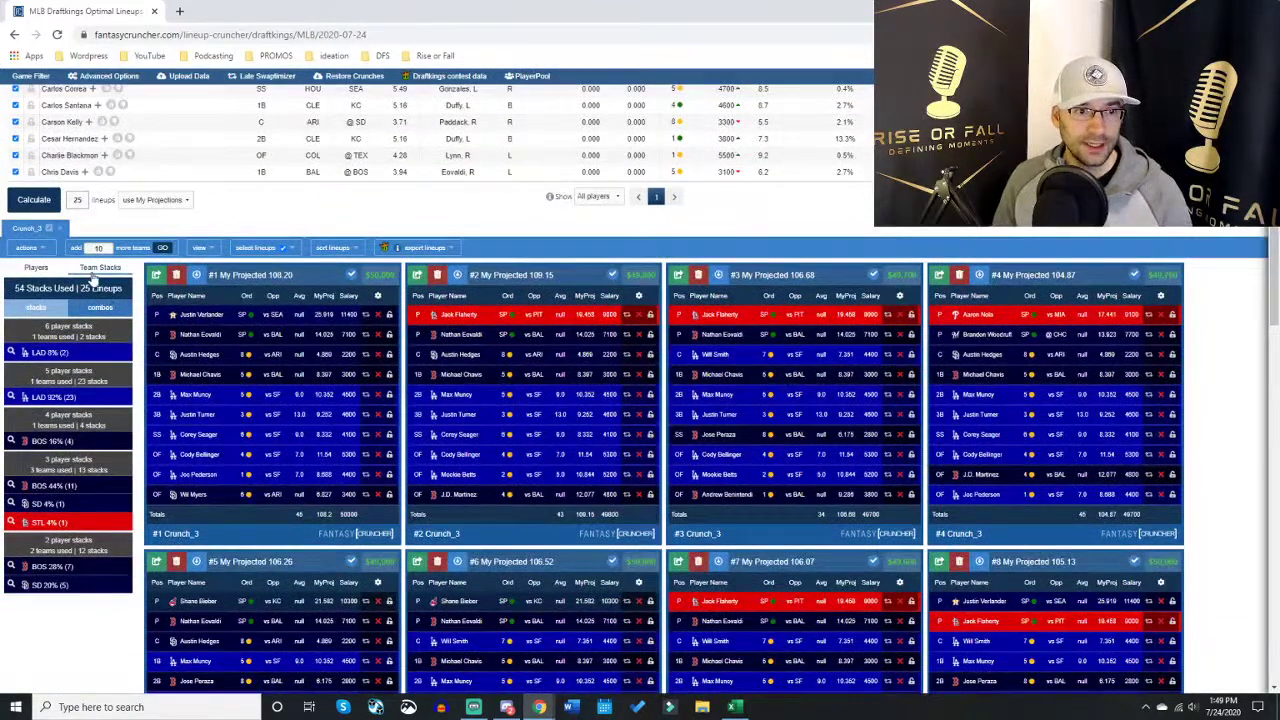
{"action": "left_click", "coordinate": [100, 307]}
{"action": "scroll", "coordinate": [93, 430], "scroll_direction": "down", "scroll_amount": 1}
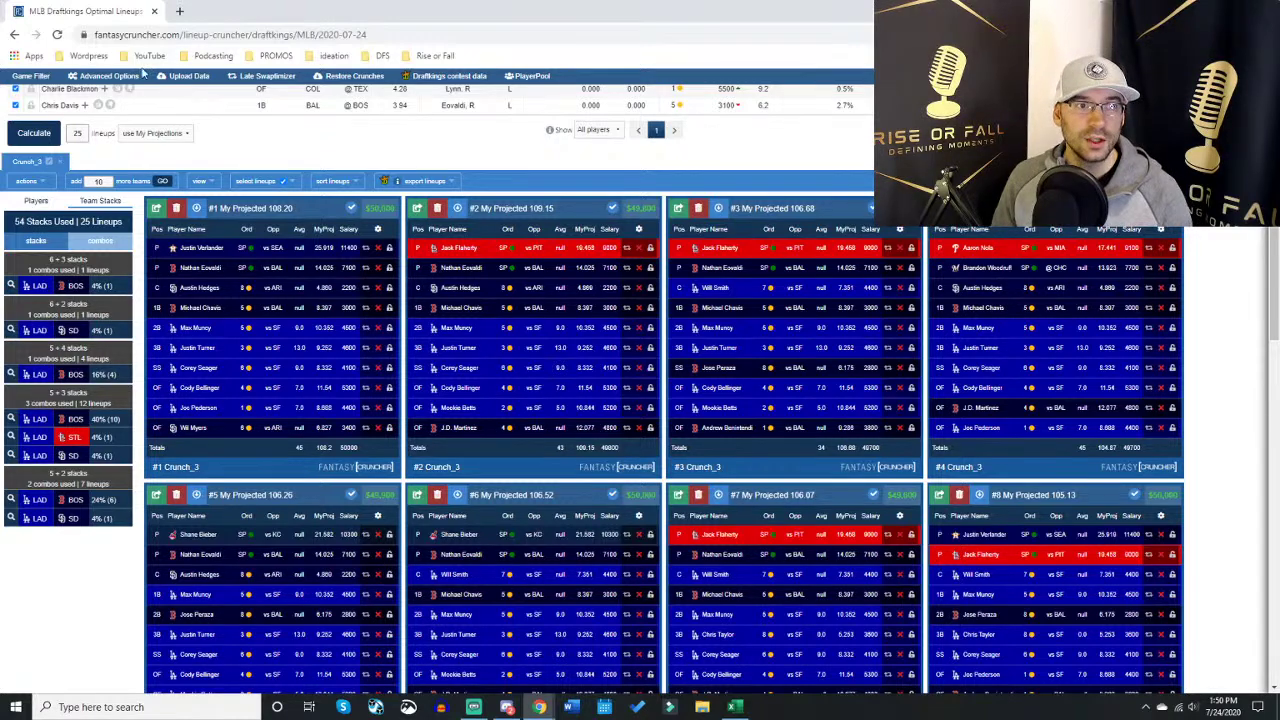
Step: Set the exposure of the 2-player team stack to 20%, check its teams, and close the advanced options
{"action": "left_click", "coordinate": [108, 77]}
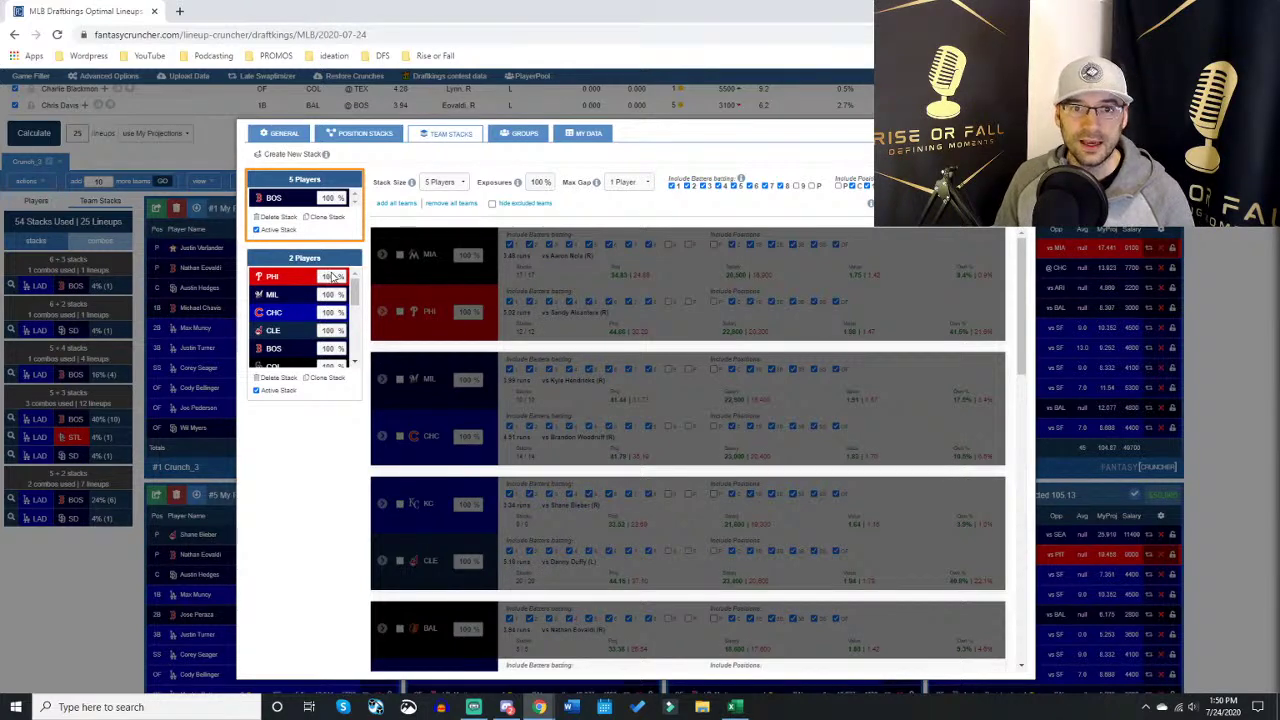
{"action": "left_click", "coordinate": [305, 264]}
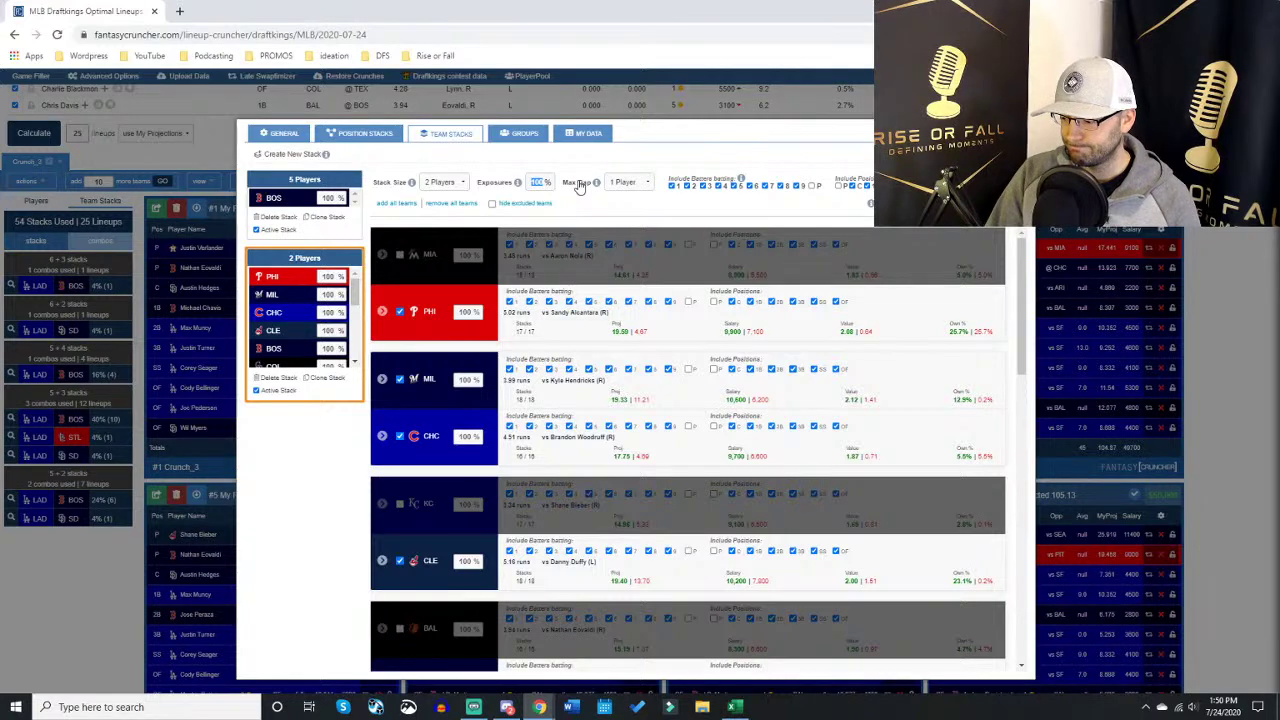
{"action": "type", "text": "20"}
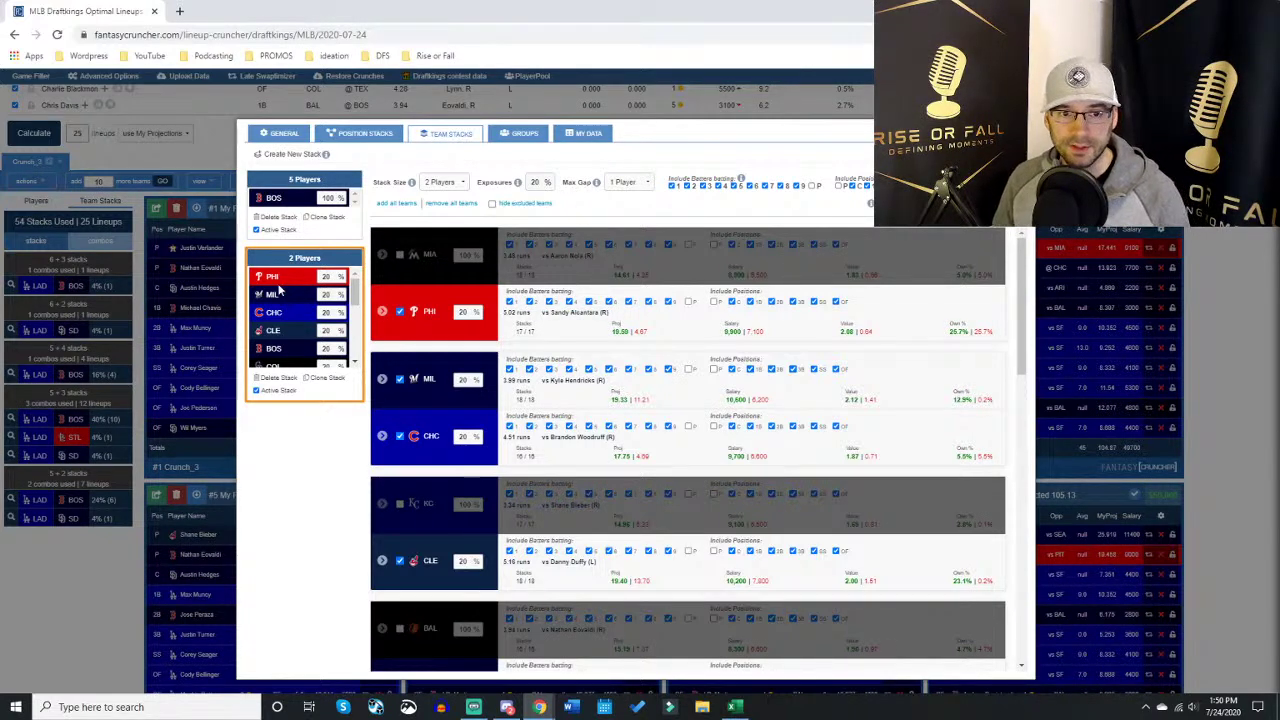
{"action": "scroll", "coordinate": [280, 290], "scroll_direction": "down", "scroll_amount": 3}
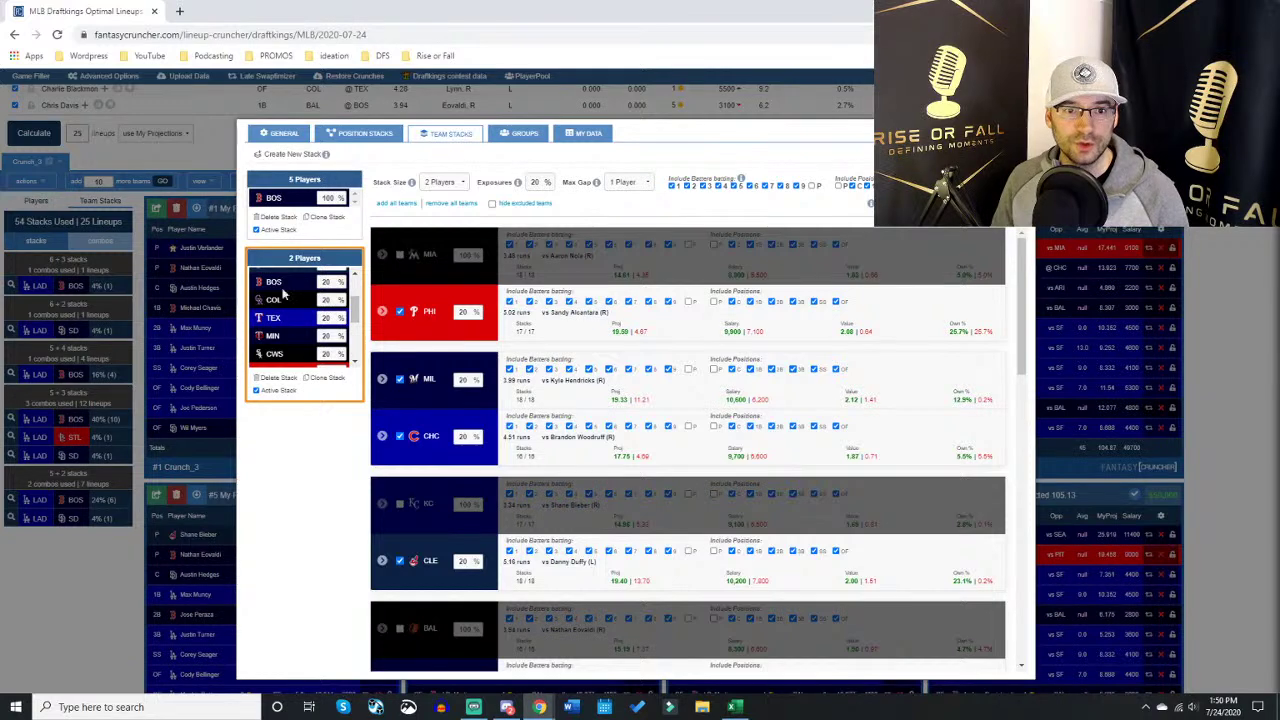
{"action": "scroll", "coordinate": [300, 318], "scroll_direction": "up", "scroll_amount": 3}
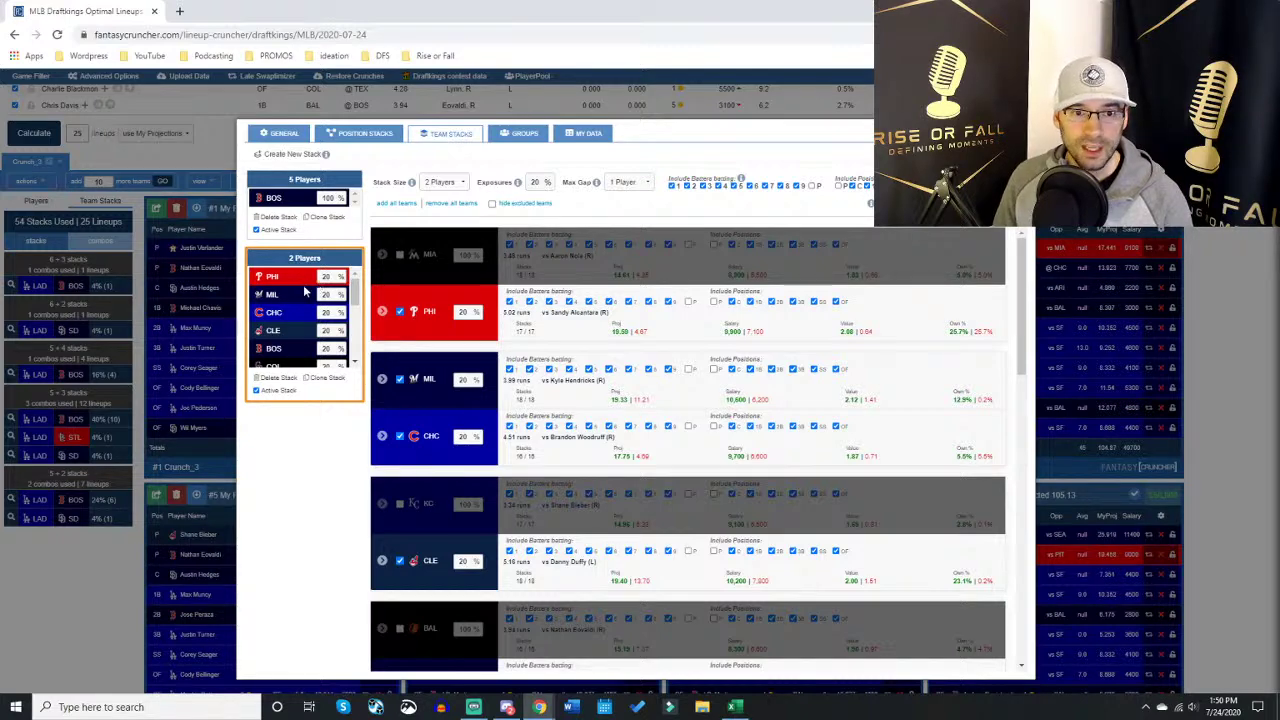
{"action": "scroll", "coordinate": [503, 291], "scroll_direction": "down", "scroll_amount": 1}
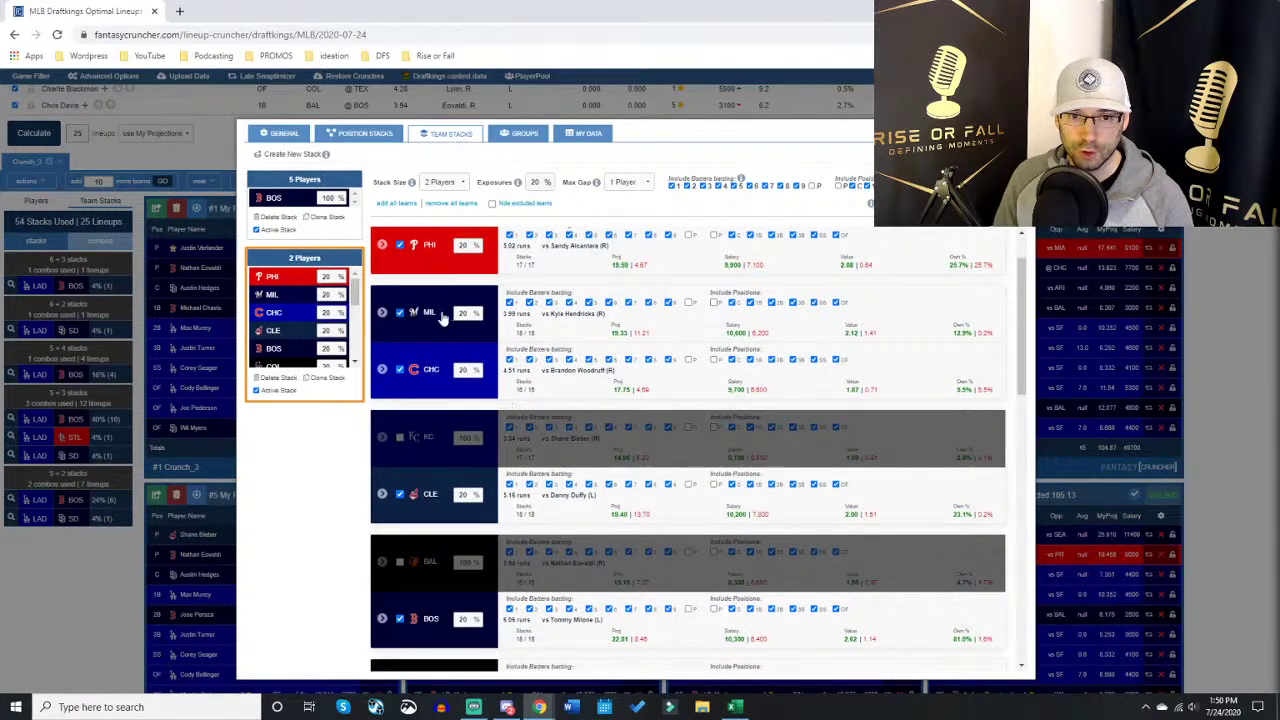
{"action": "scroll", "coordinate": [456, 380], "scroll_direction": "down", "scroll_amount": 3}
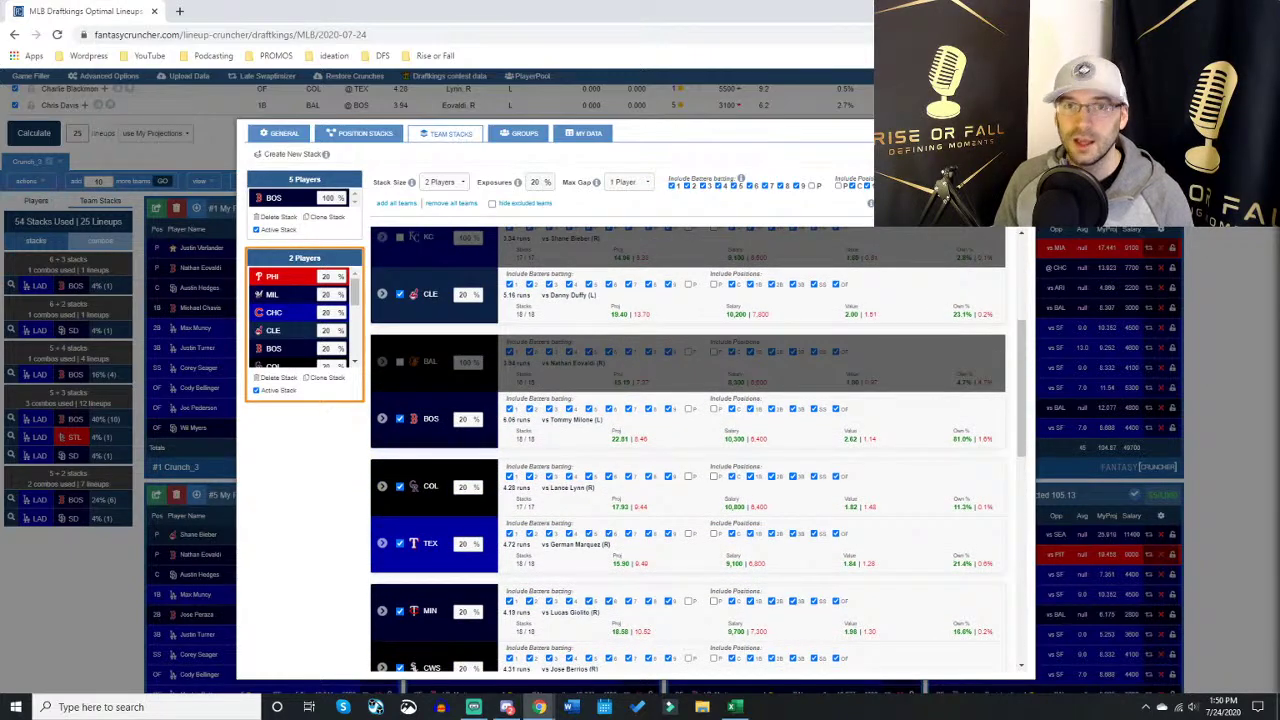
{"action": "key", "text": "Escape"}
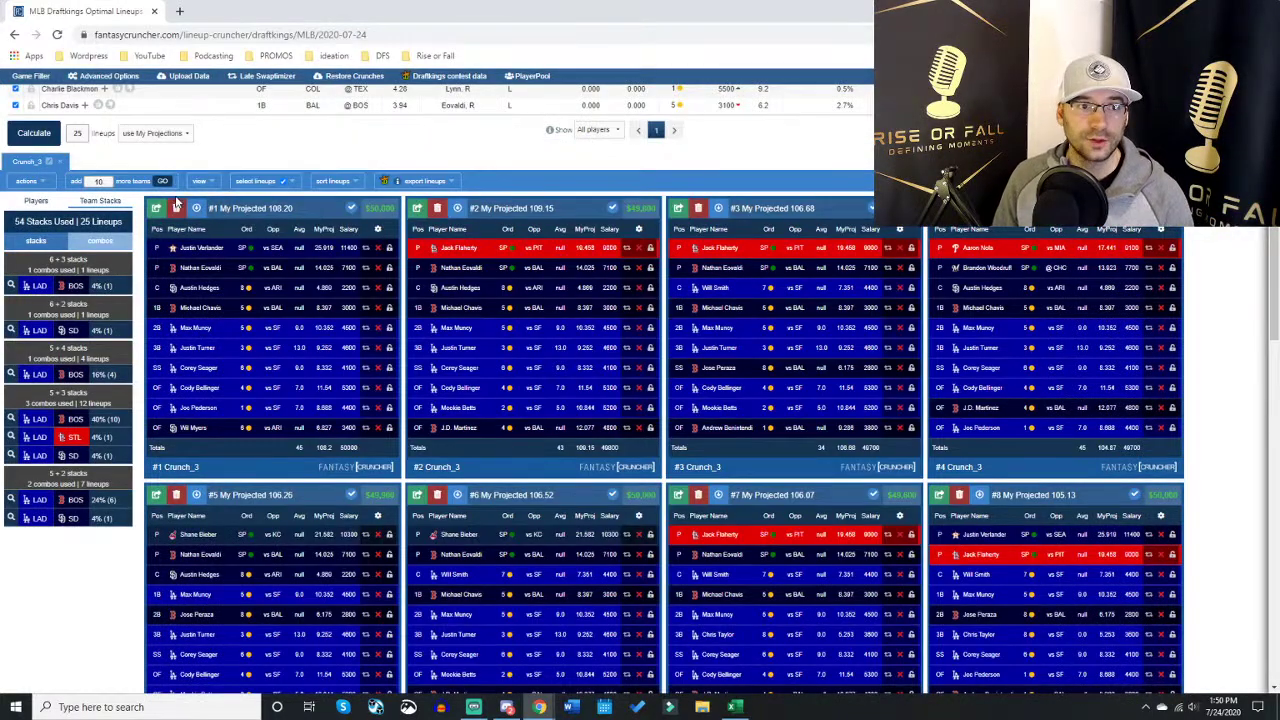
Step: Add 25 more teams to Crunch_3 using the updated stack settings
{"action": "double_click", "coordinate": [98, 183]}
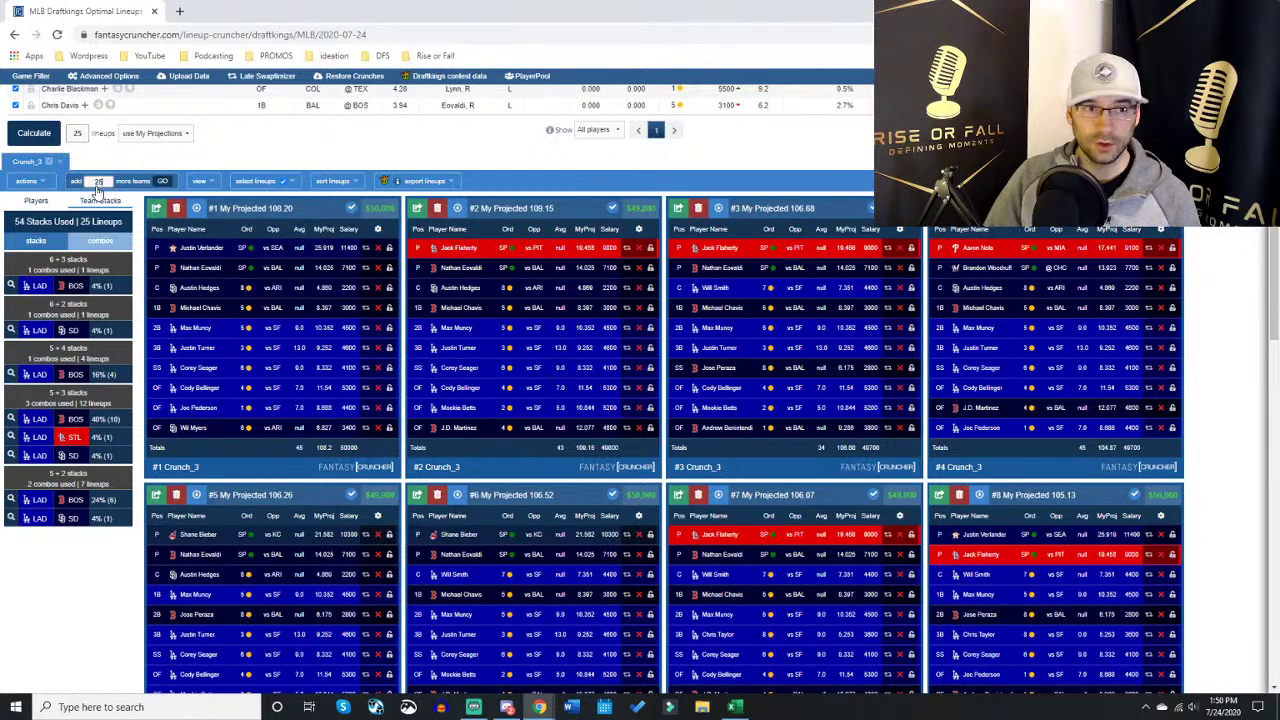
{"action": "left_click", "coordinate": [166, 182]}
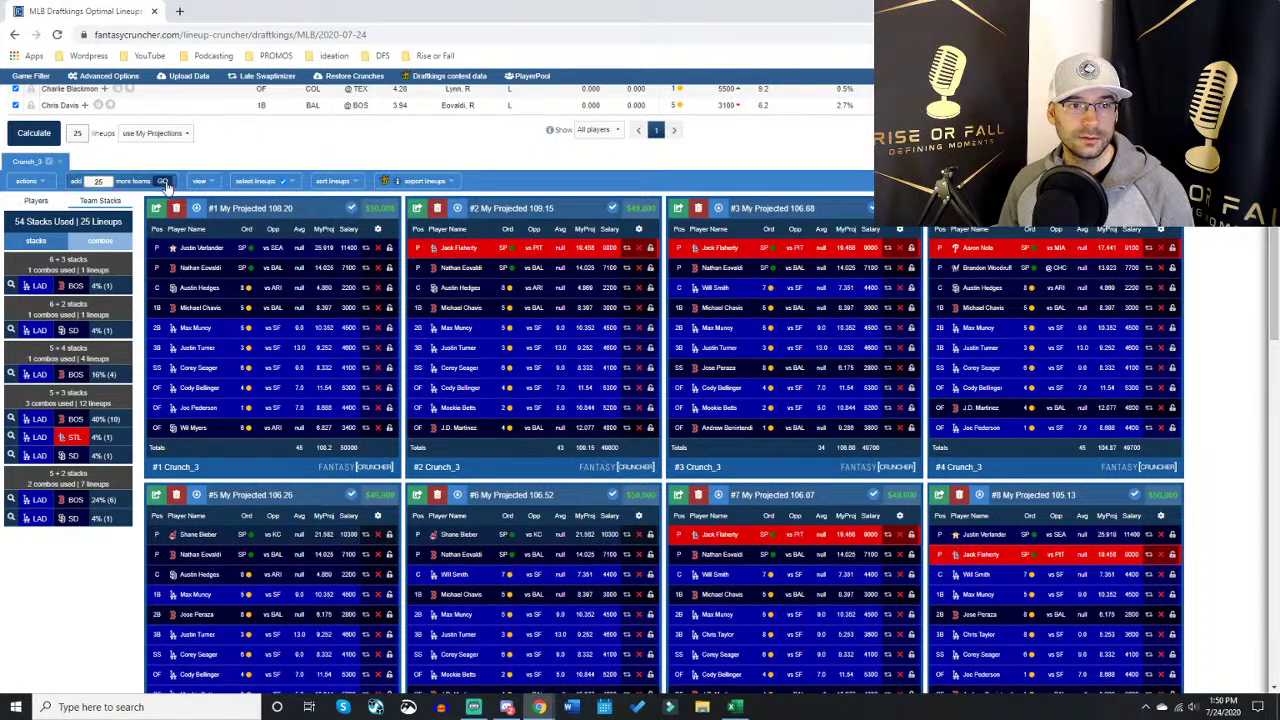
{"action": "left_click", "coordinate": [165, 181]}
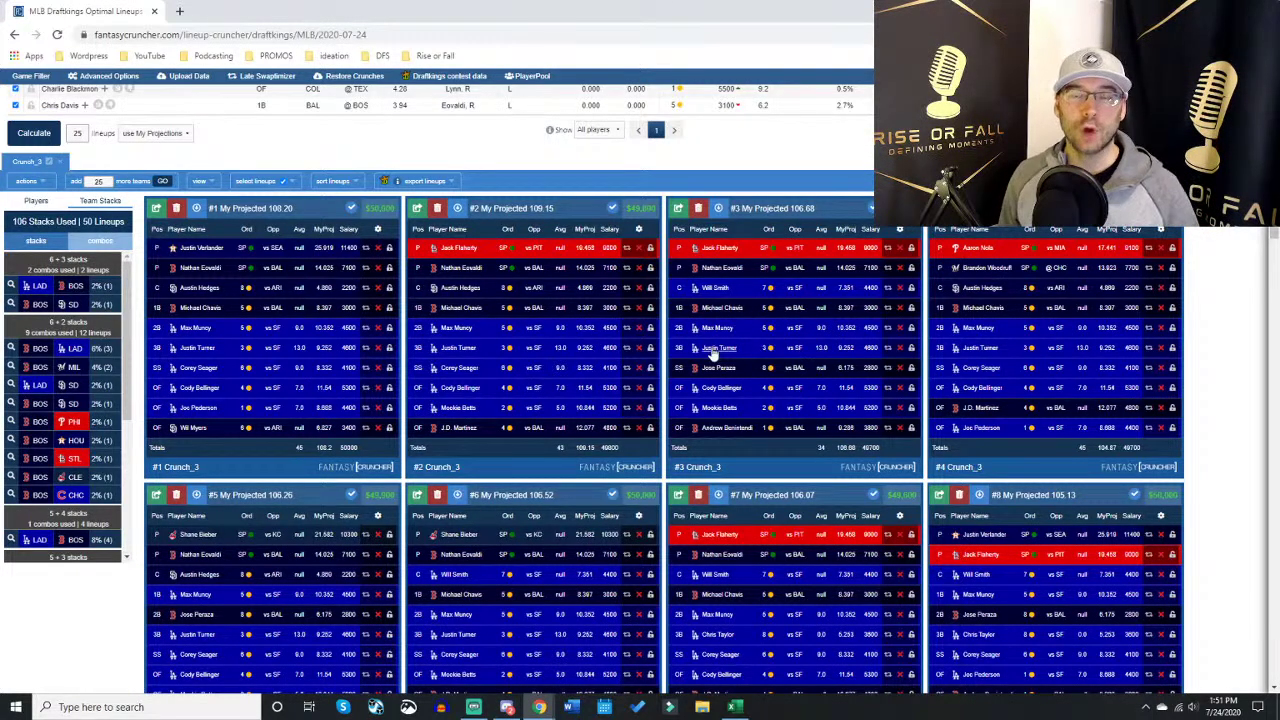
Step: Open Offerings.jpg from File Explorer, view the content table enlarged, close the image, and return to Fantasy Cruncher in the browser
{"action": "left_click", "coordinate": [702, 707]}
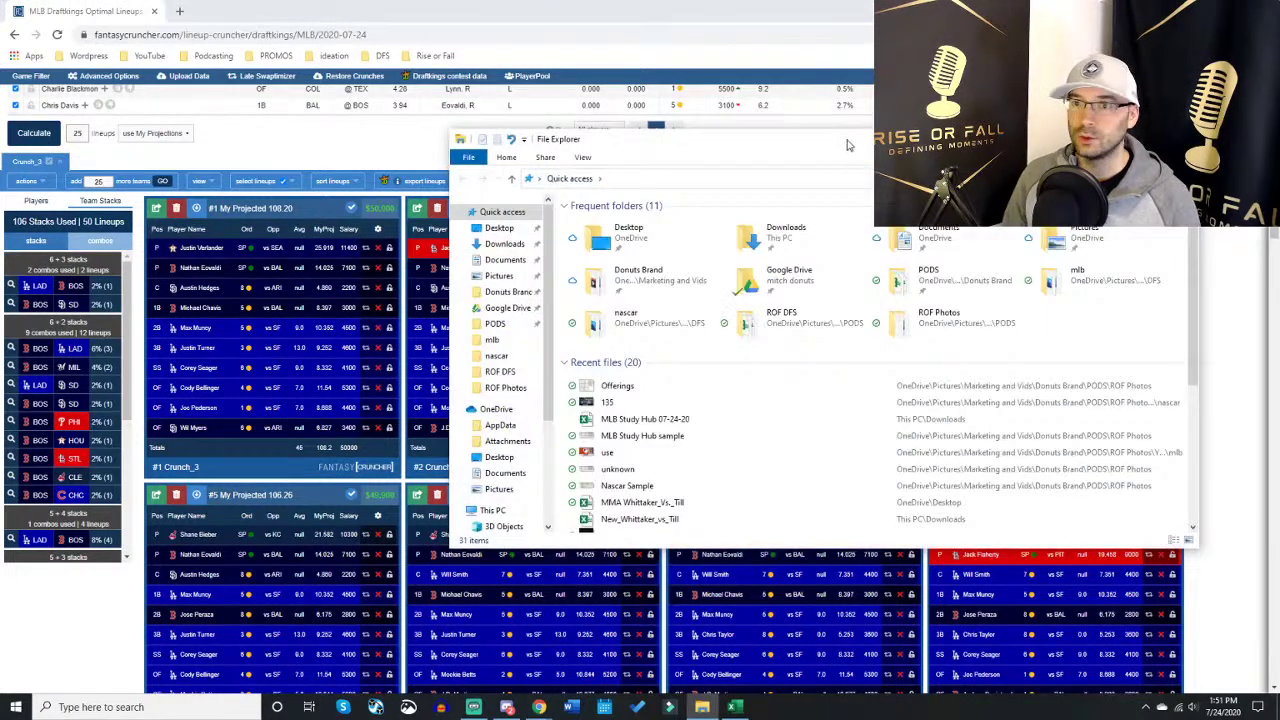
{"action": "left_click_drag", "start_coordinate": [900, 140], "coordinate": [1279, 145]}
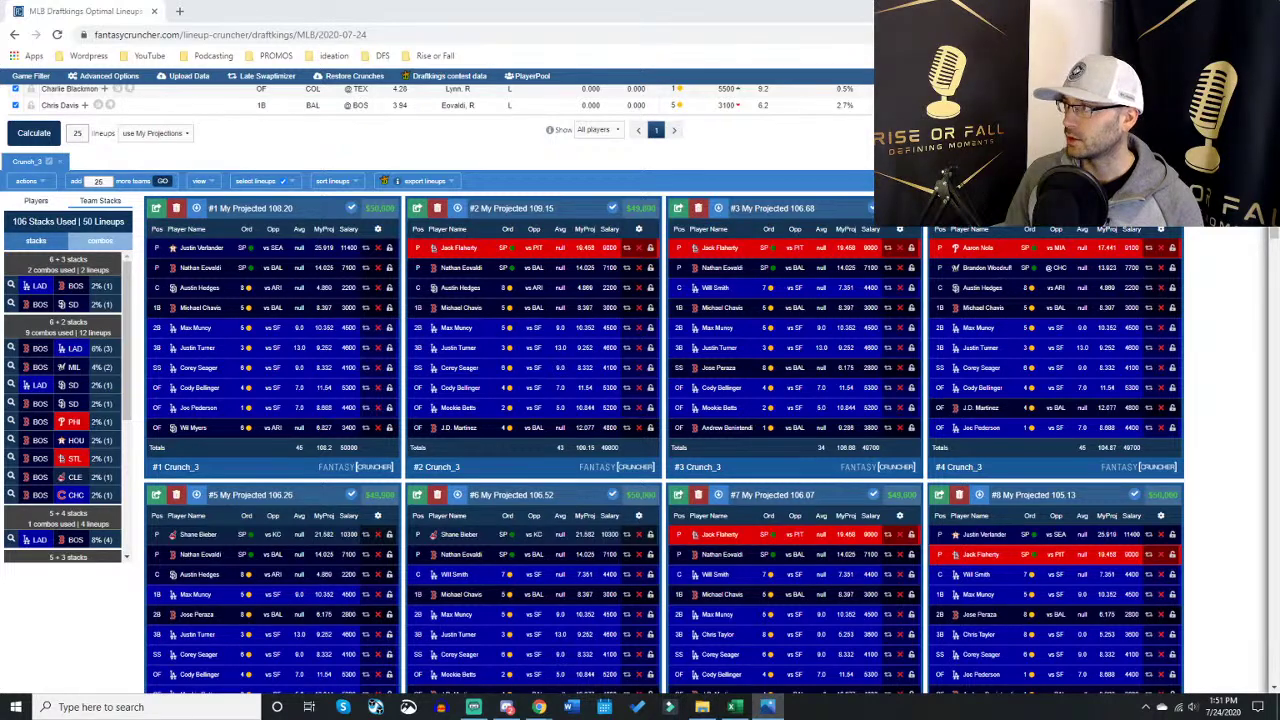
{"action": "left_click_drag", "start_coordinate": [505, 70], "coordinate": [333, 70]}
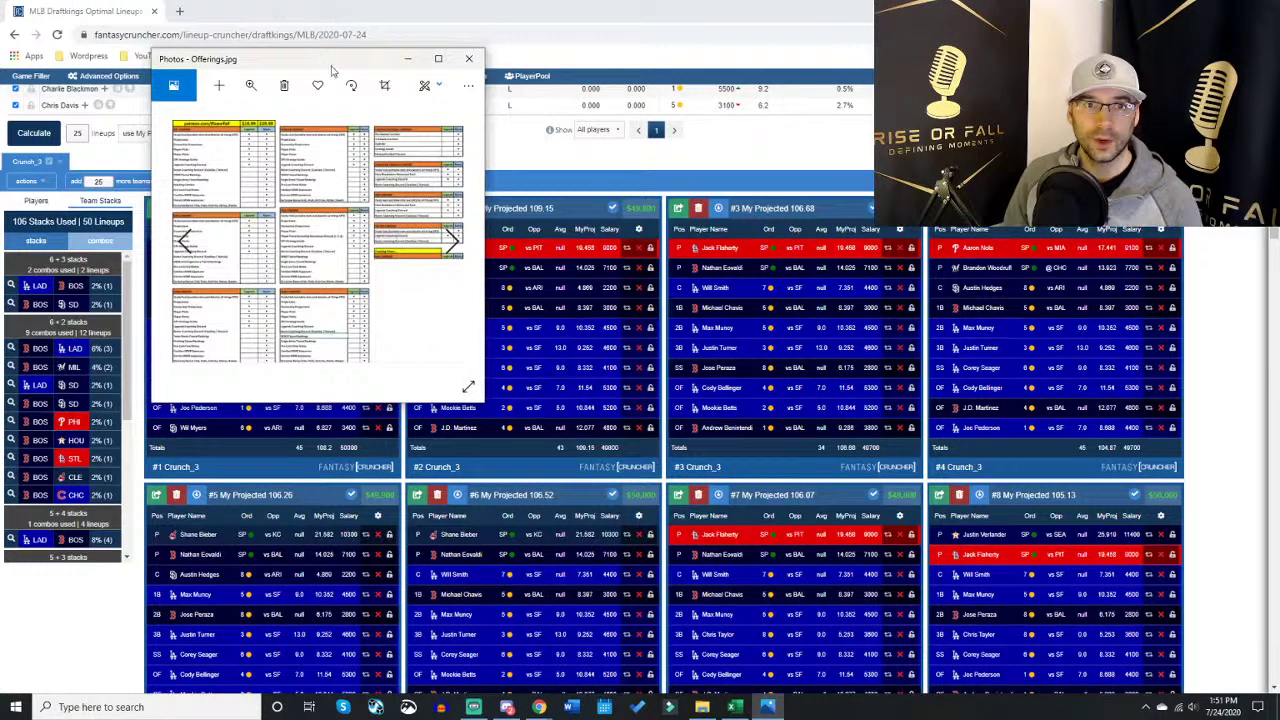
{"action": "left_click", "coordinate": [440, 58]}
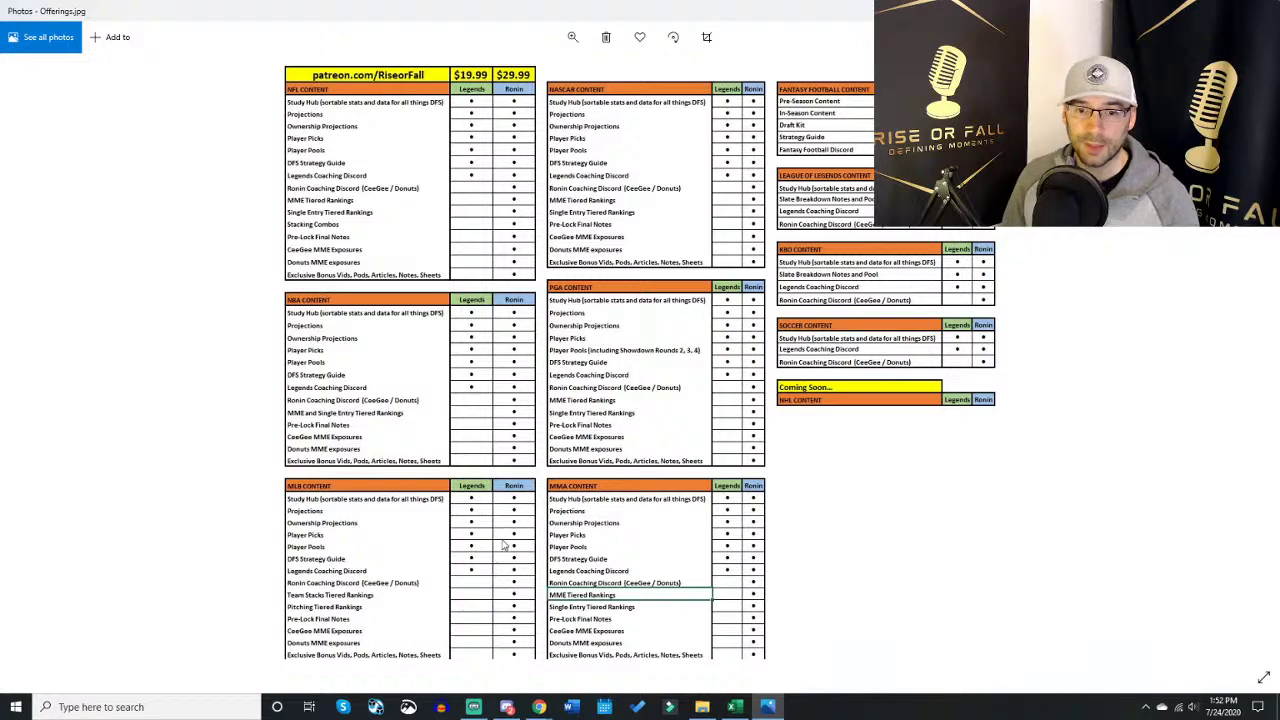
{"action": "left_click", "coordinate": [1264, 10]}
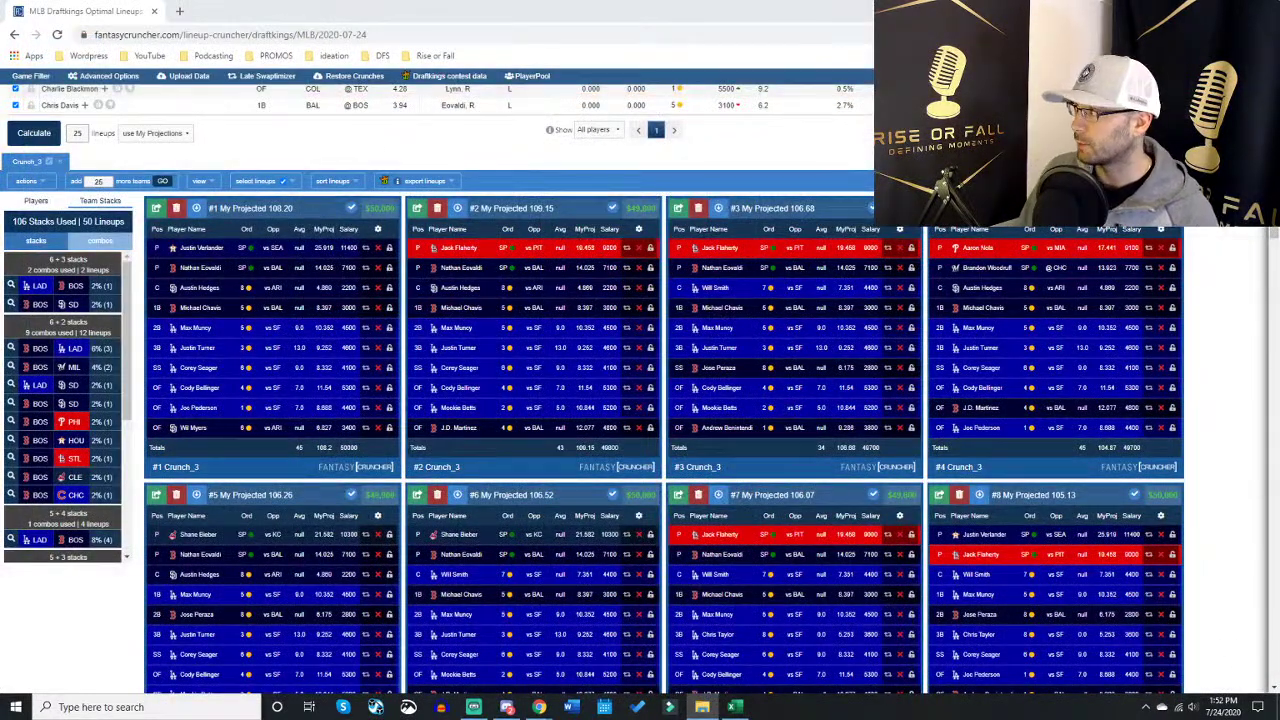
{"action": "key", "text": "alt+Tab"}
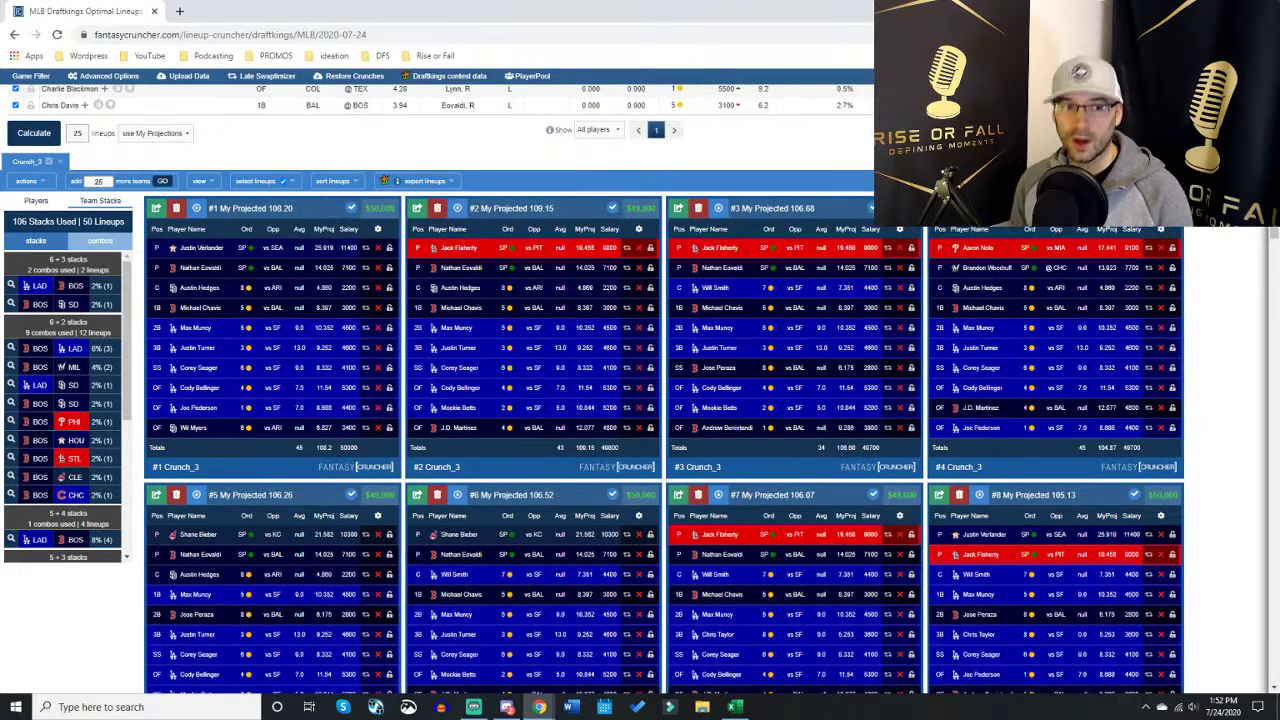
Step: Examine the stack combos in the expanded Crunch_3, from the 6 + 3 stacks through the 5 + 2 stacks
{"action": "left_click", "coordinate": [100, 243]}
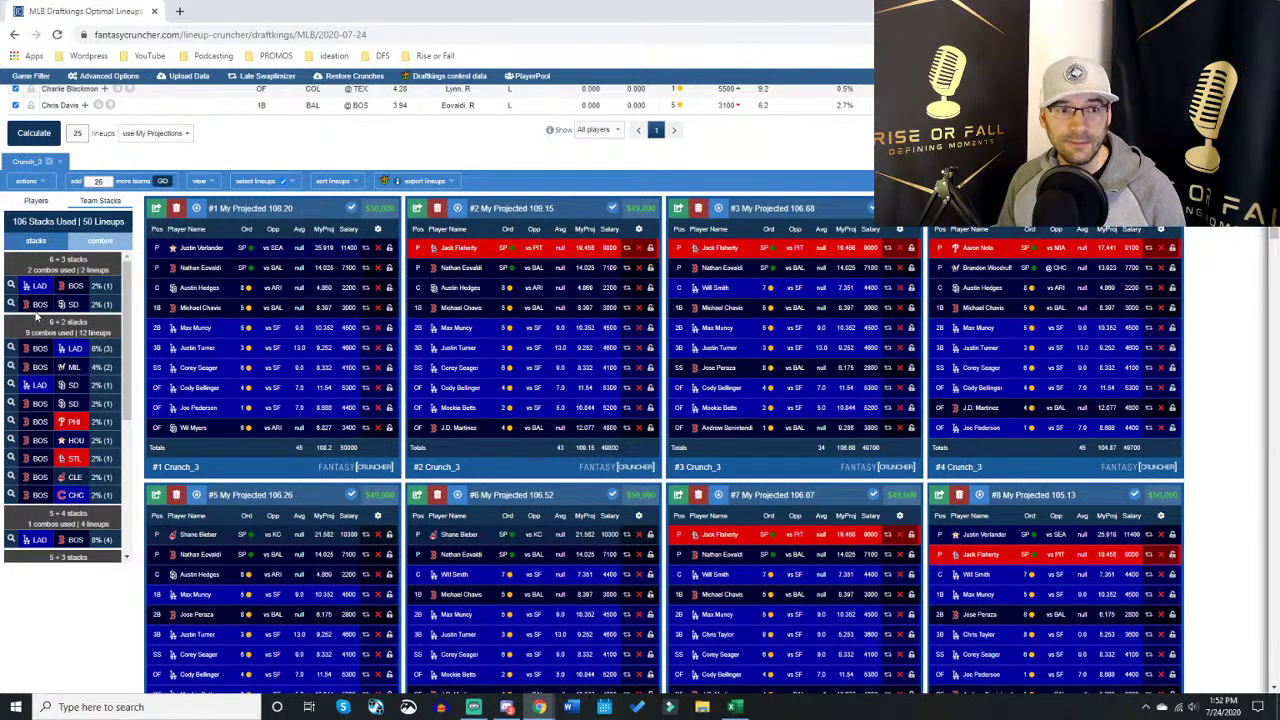
{"action": "scroll", "coordinate": [45, 318], "scroll_direction": "down", "scroll_amount": 2}
{"action": "scroll", "coordinate": [45, 318], "scroll_direction": "down", "scroll_amount": 3}
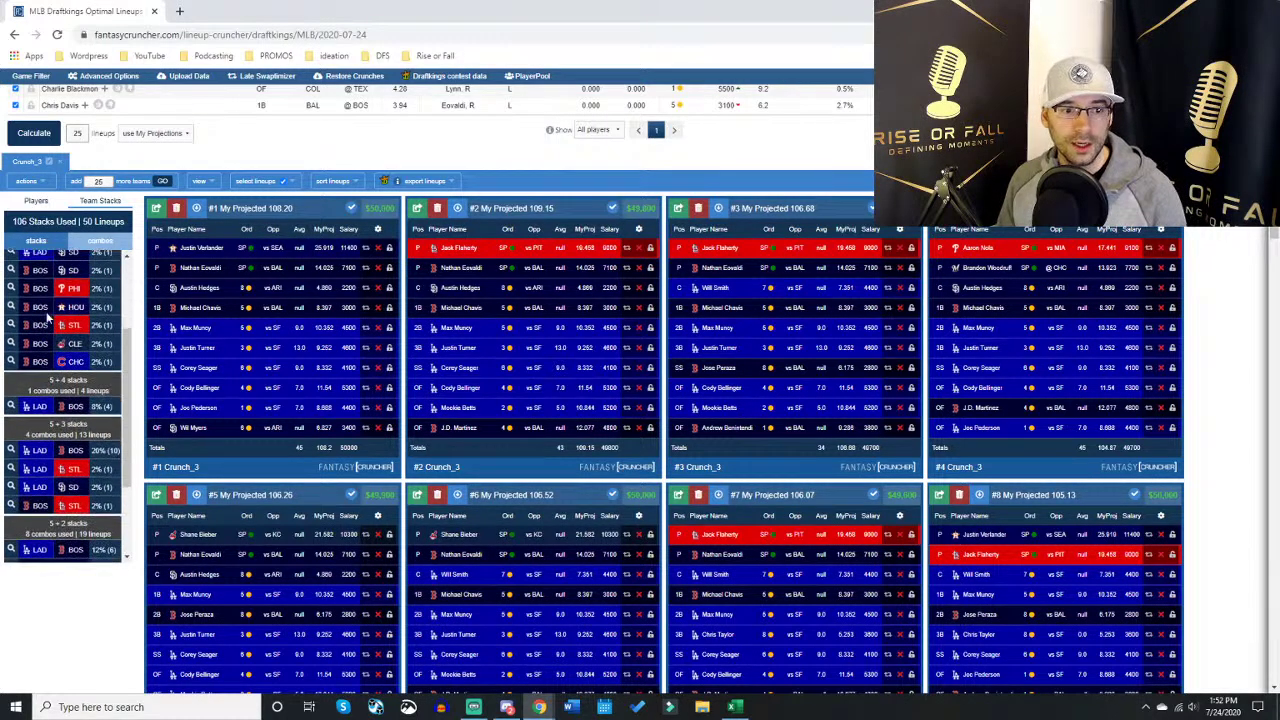
{"action": "scroll", "coordinate": [78, 422], "scroll_direction": "down", "scroll_amount": 2}
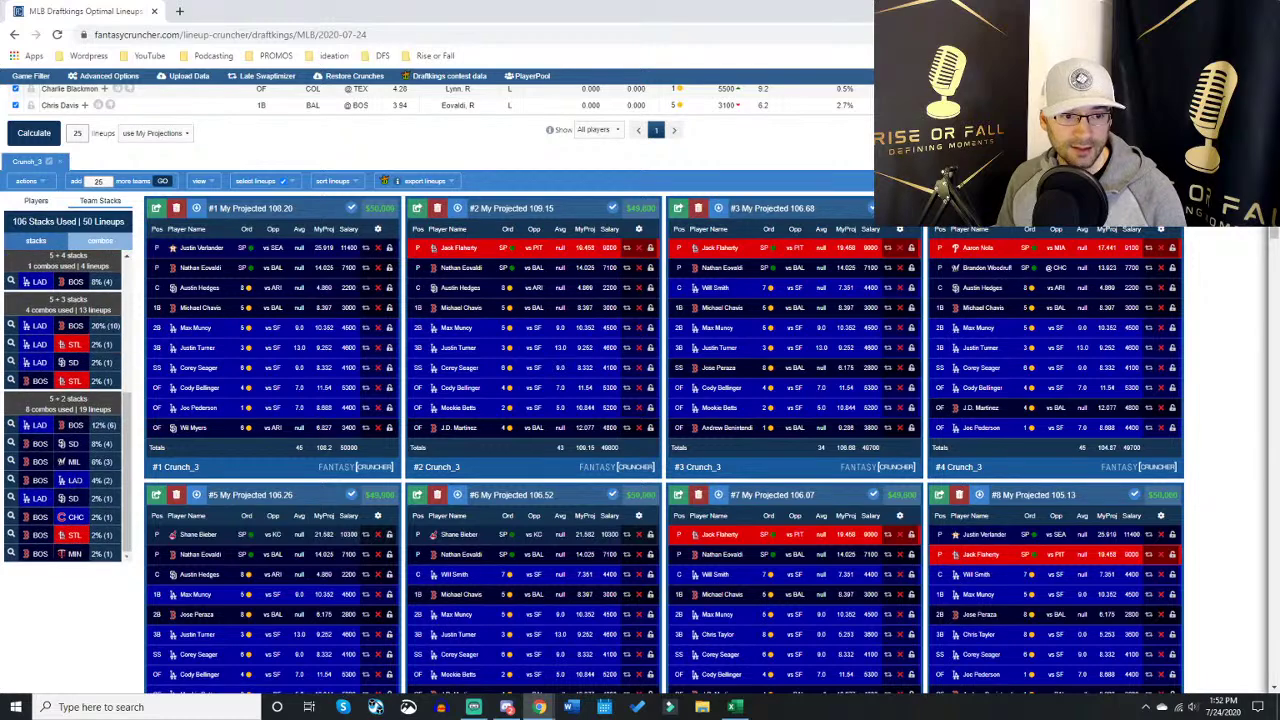
{"action": "scroll", "coordinate": [84, 408], "scroll_direction": "down", "scroll_amount": 1}
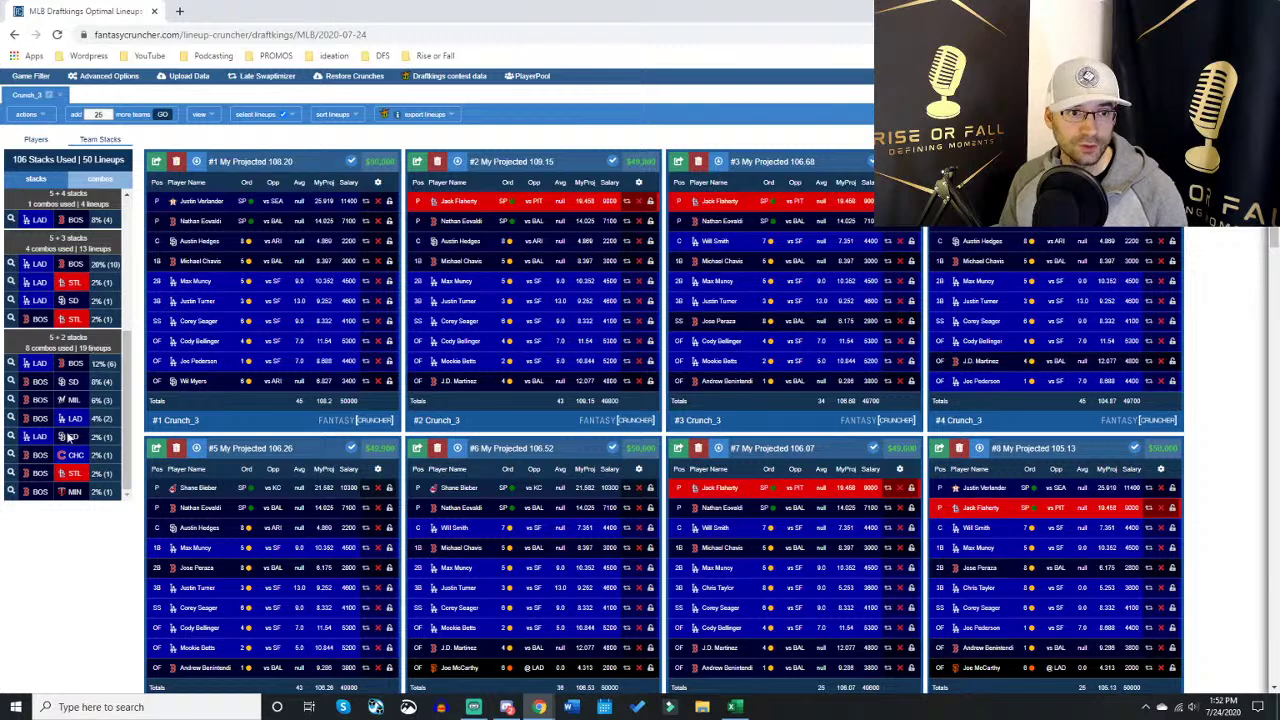
{"action": "scroll", "coordinate": [70, 435], "scroll_direction": "up", "scroll_amount": 1}
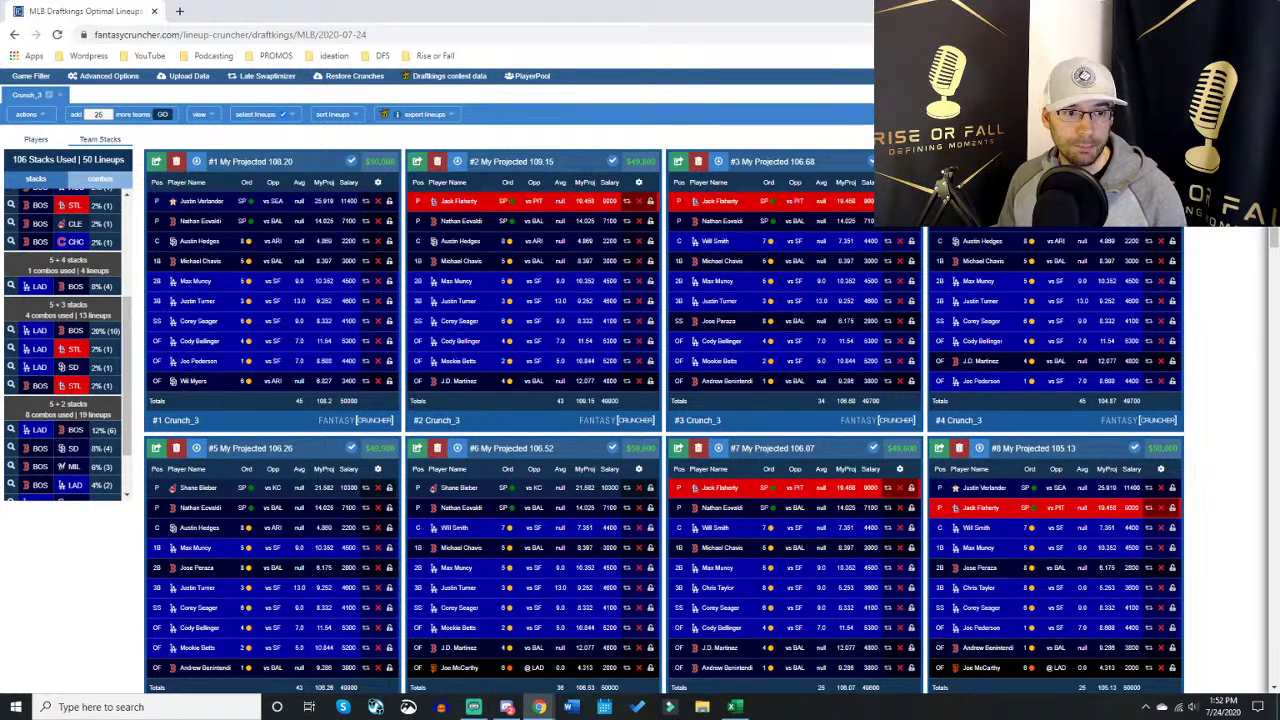
{"action": "scroll", "coordinate": [62, 345], "scroll_direction": "up", "scroll_amount": 3}
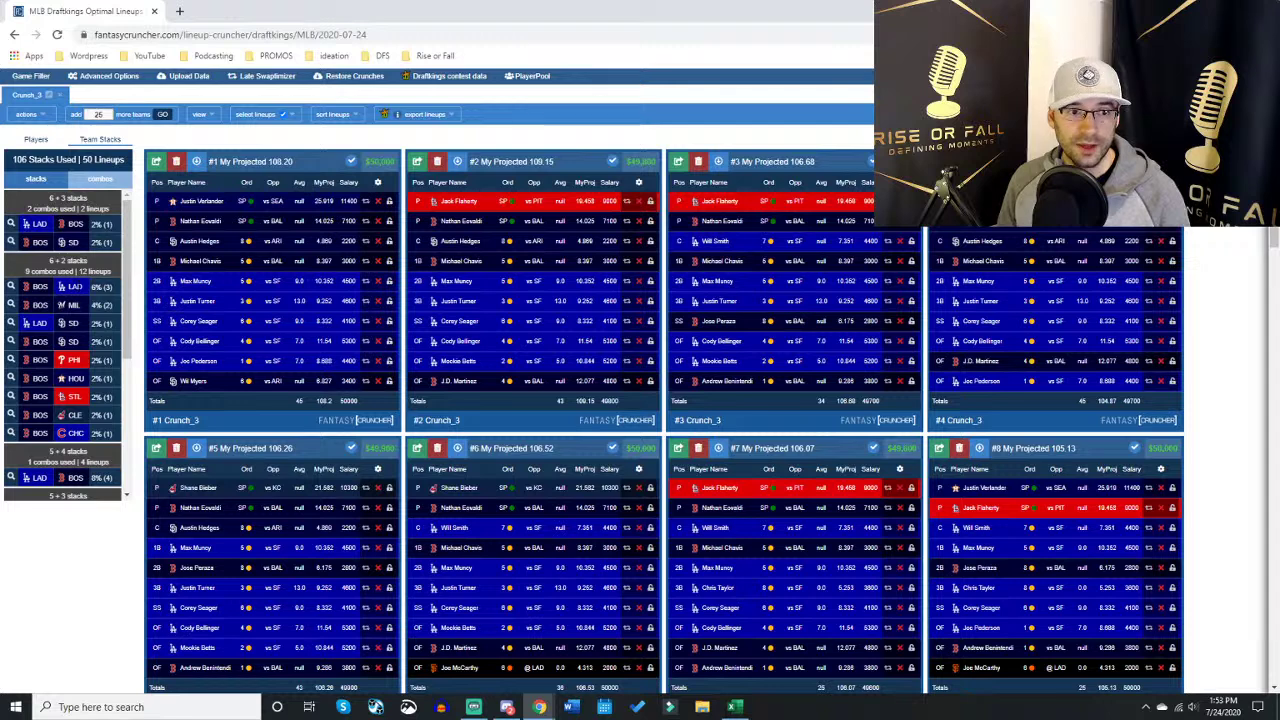
Step: Filter the lineups to the 6 + 2 combo of BOS and LAD, review them, and remove the filter
{"action": "left_click", "coordinate": [22, 287]}
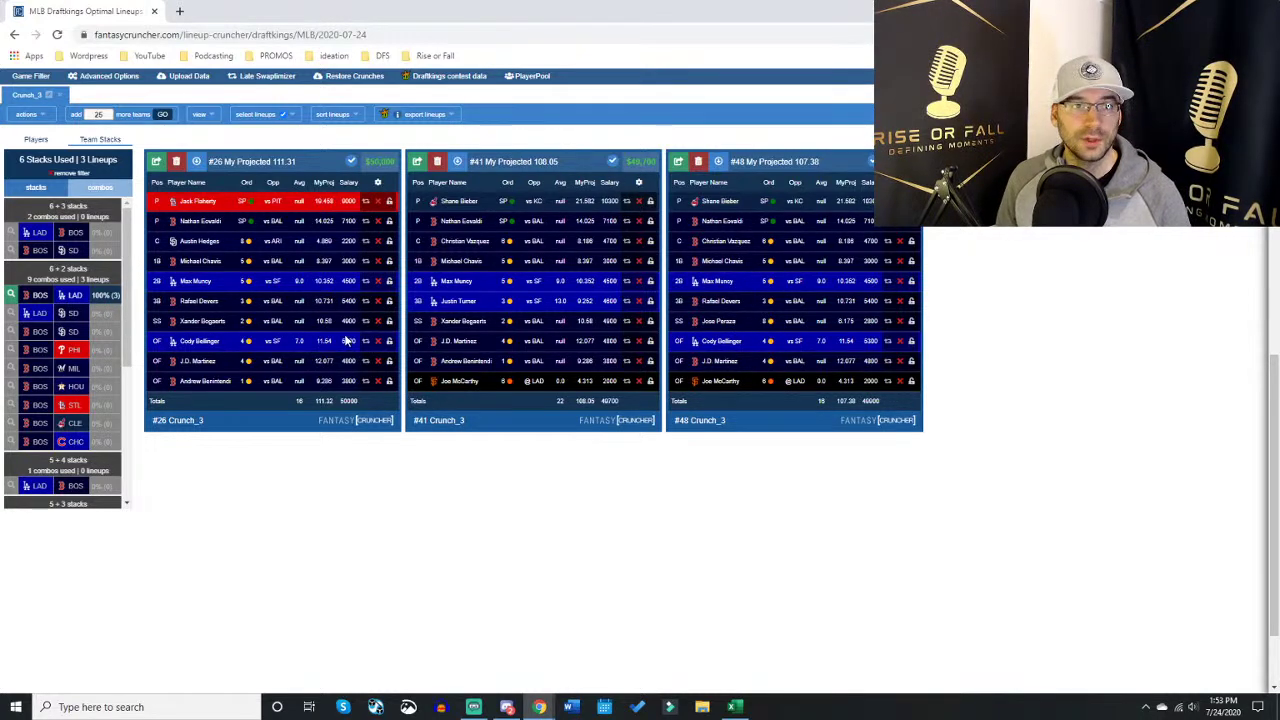
{"action": "left_click", "coordinate": [72, 173]}
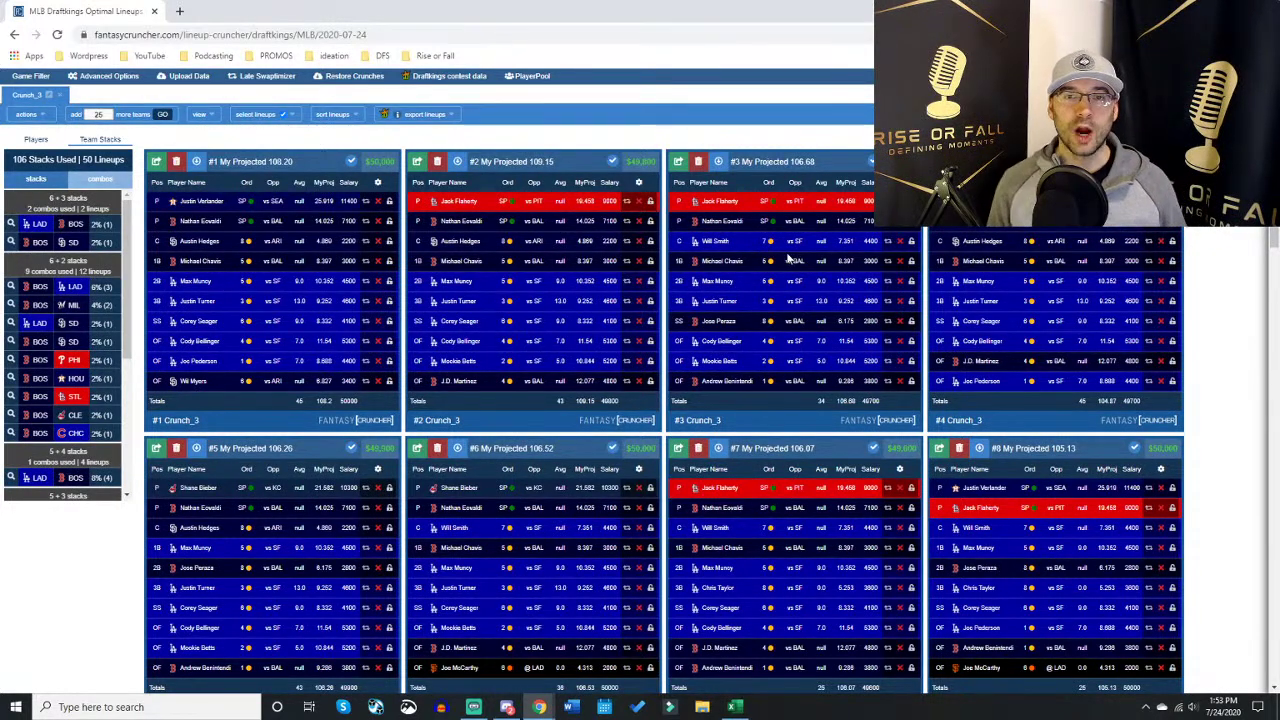
Step: Replace BOS with CLE in the 5-player team stack and close the advanced options
{"action": "scroll", "coordinate": [140, 160], "scroll_direction": "up", "scroll_amount": 2}
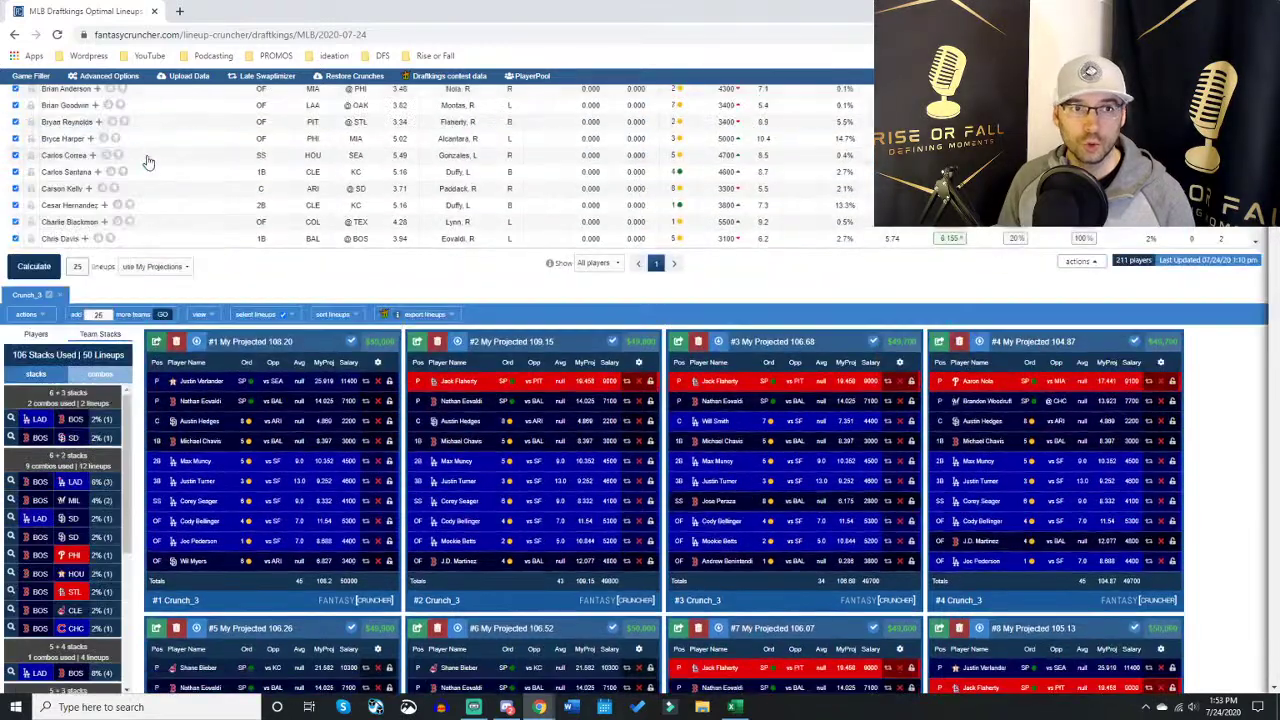
{"action": "left_click", "coordinate": [113, 80]}
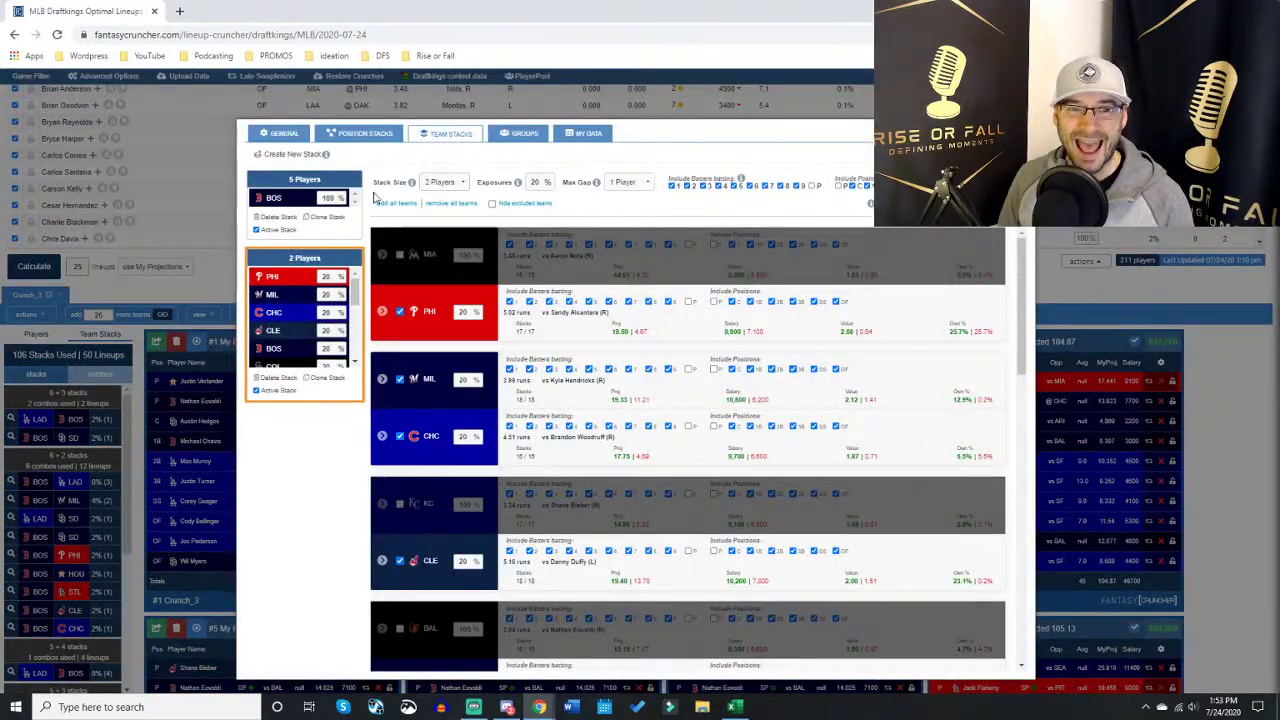
{"action": "left_click", "coordinate": [314, 186]}
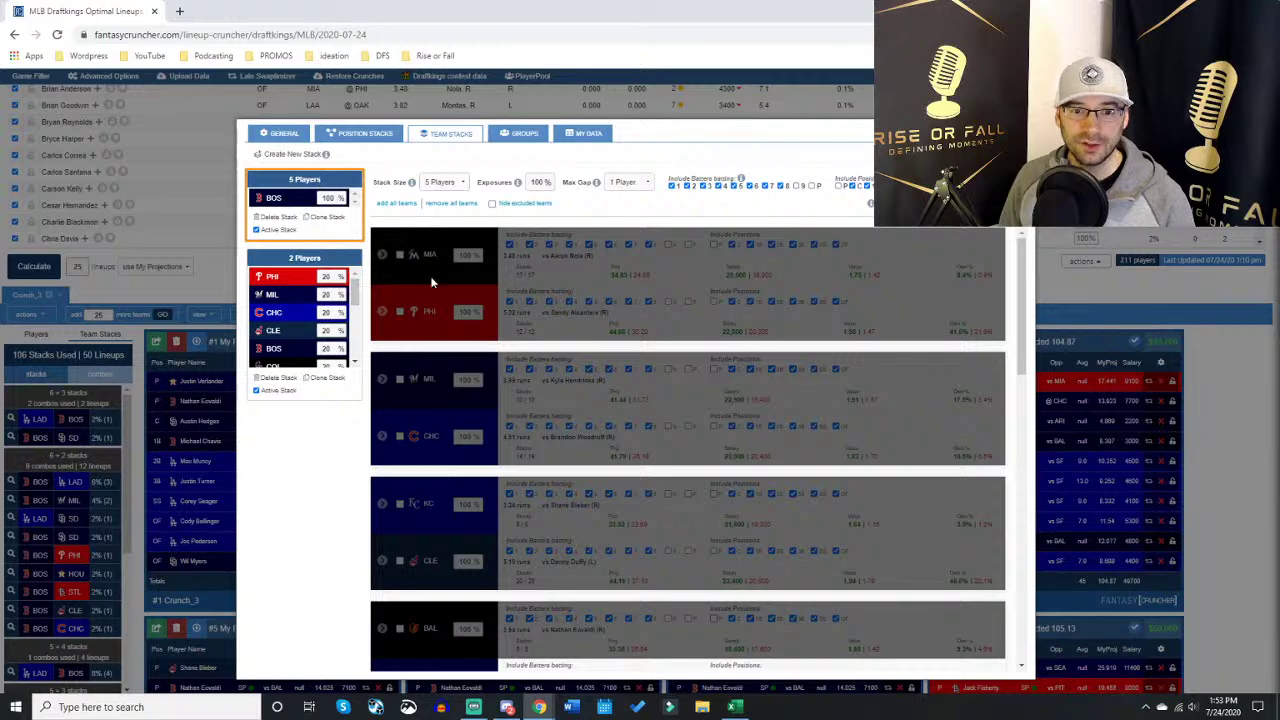
{"action": "scroll", "coordinate": [430, 300], "scroll_direction": "down", "scroll_amount": 3}
{"action": "left_click", "coordinate": [400, 354]}
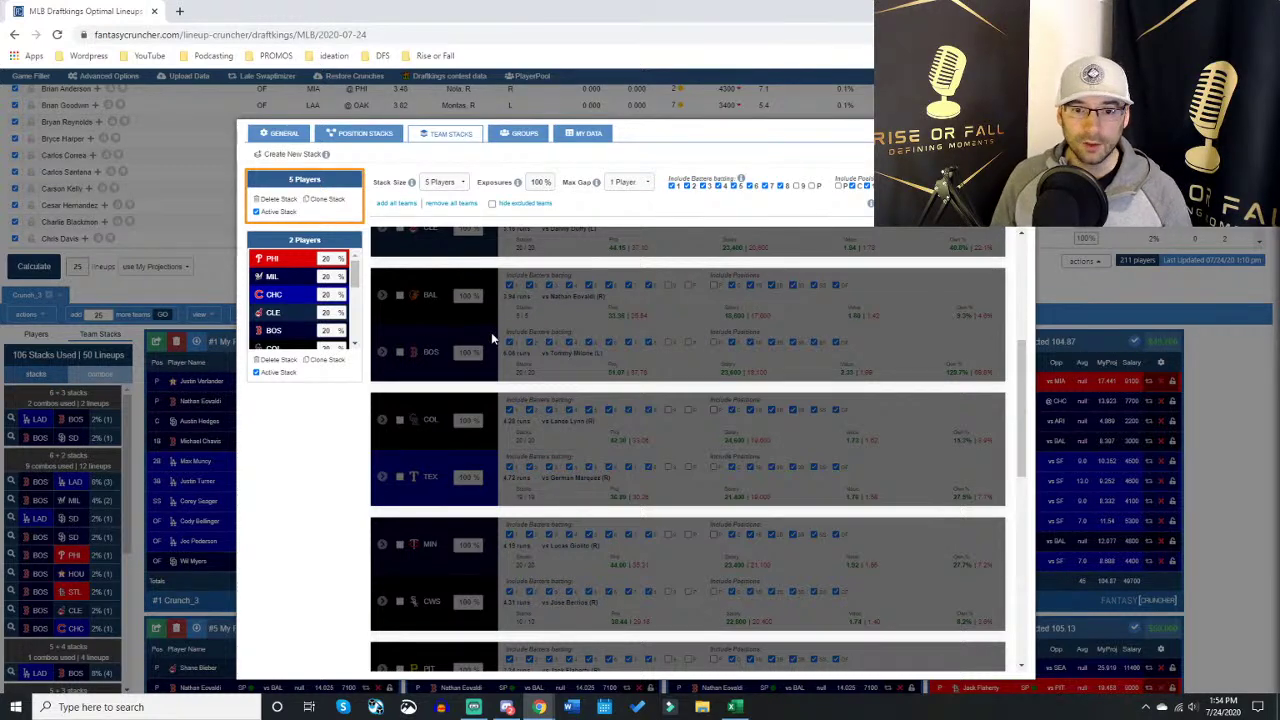
{"action": "scroll", "coordinate": [491, 338], "scroll_direction": "down", "scroll_amount": 3}
{"action": "scroll", "coordinate": [512, 403], "scroll_direction": "down", "scroll_amount": 4}
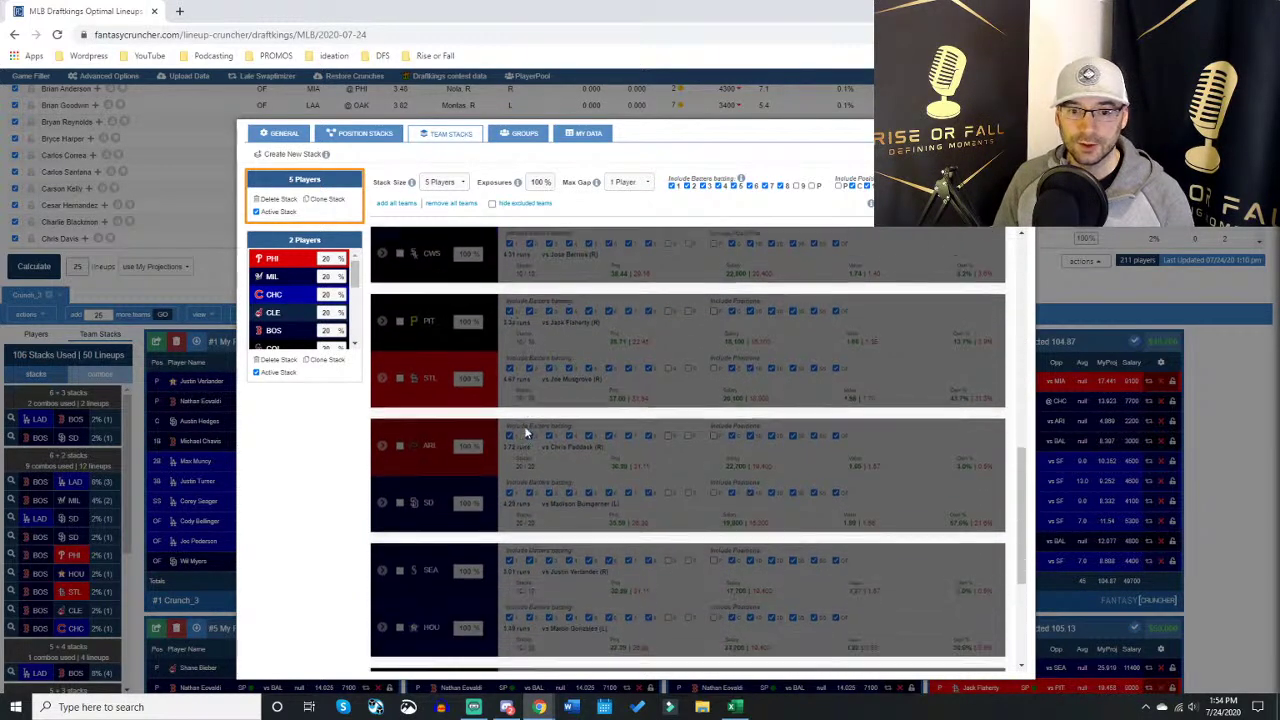
{"action": "scroll", "coordinate": [512, 467], "scroll_direction": "up", "scroll_amount": 7}
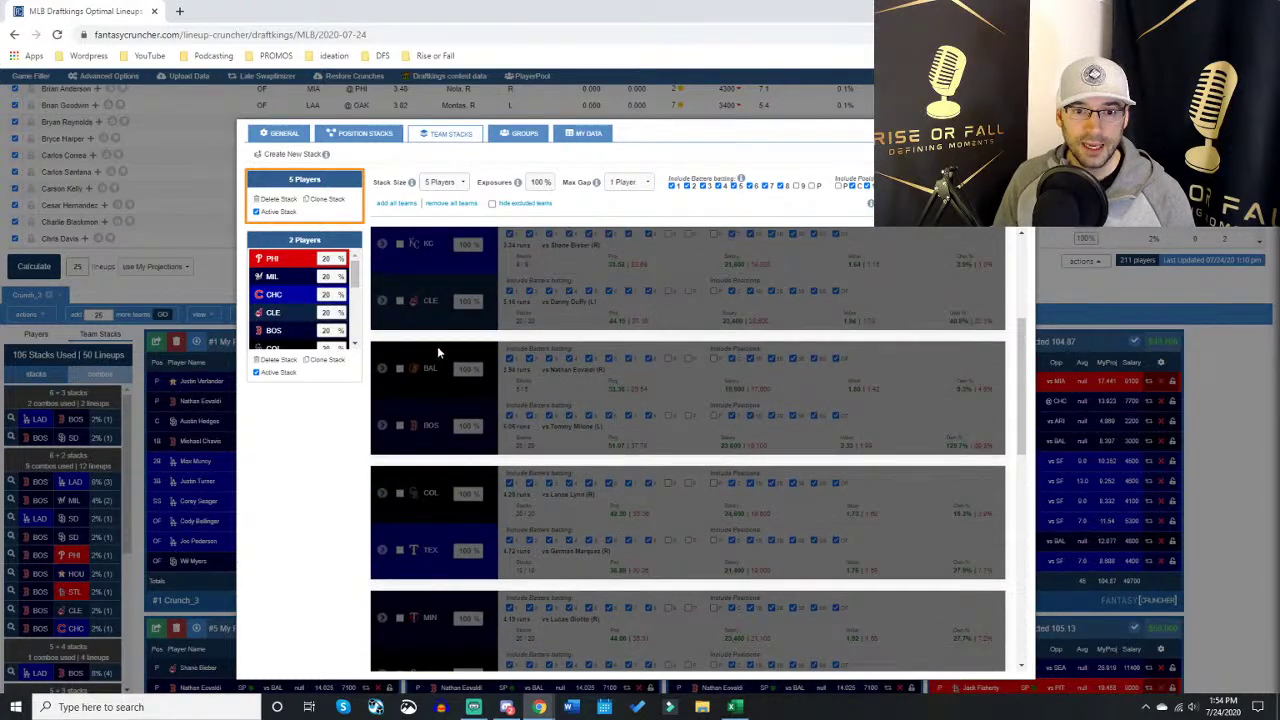
{"action": "left_click", "coordinate": [399, 302]}
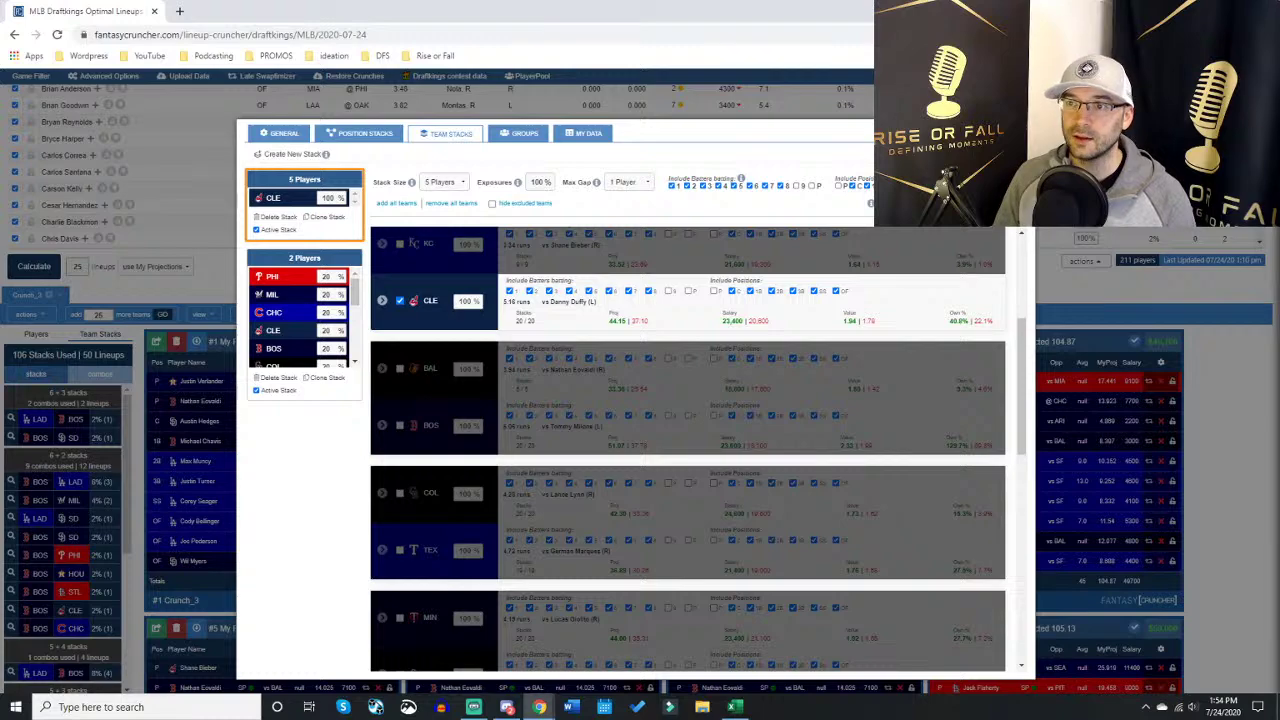
{"action": "left_click", "coordinate": [200, 265]}
Step: Add 15 more teams to Crunch_3 and show the individual team stacks instead of the combos
{"action": "double_click", "coordinate": [100, 314]}
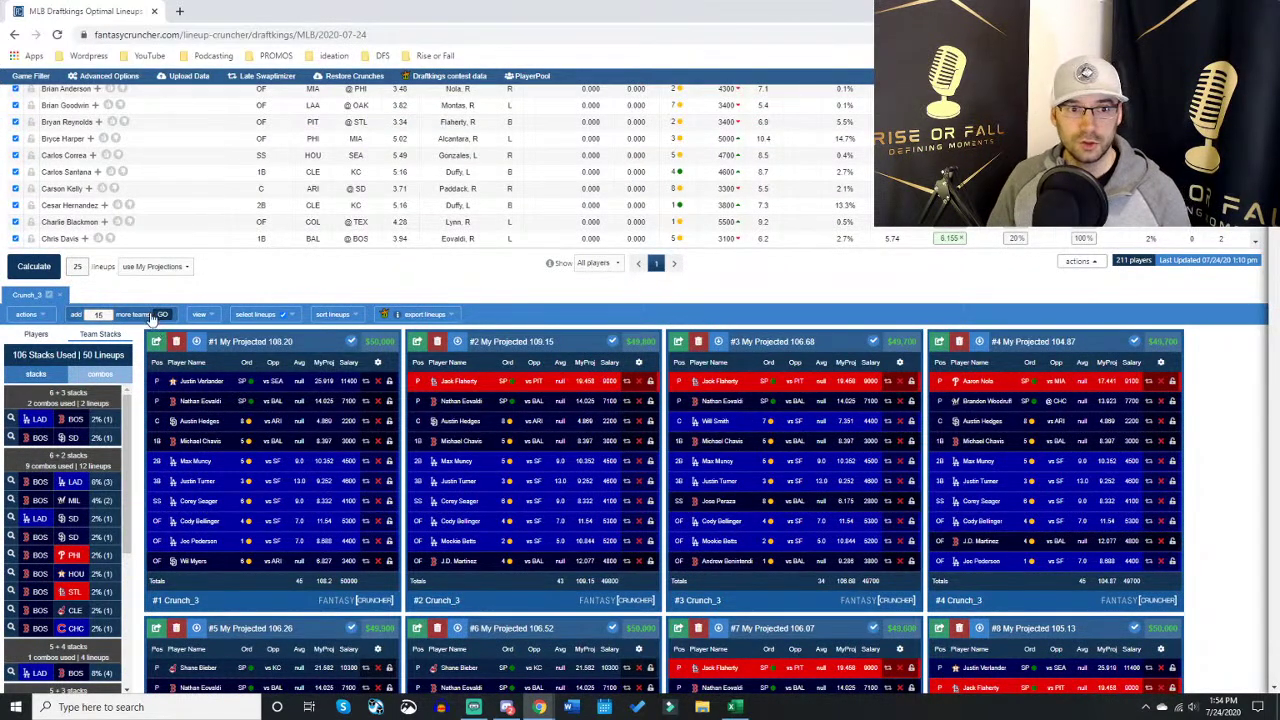
{"action": "left_click", "coordinate": [157, 315]}
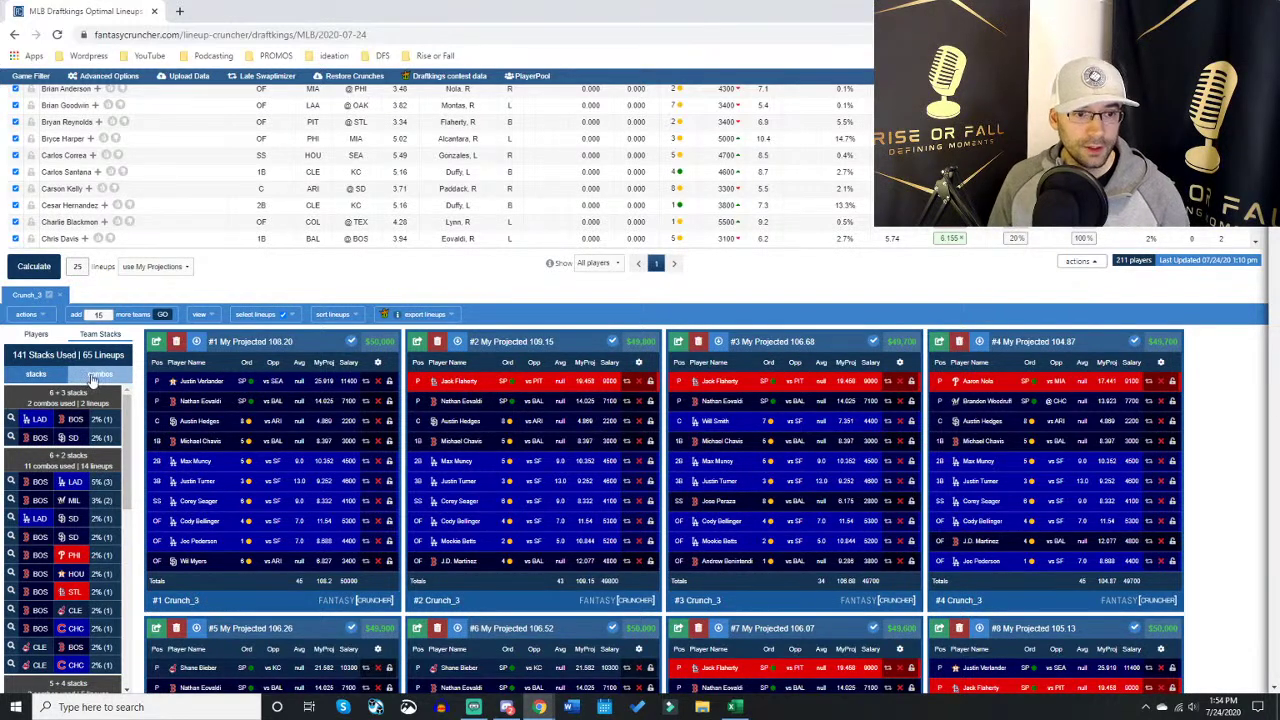
{"action": "left_click", "coordinate": [40, 374]}
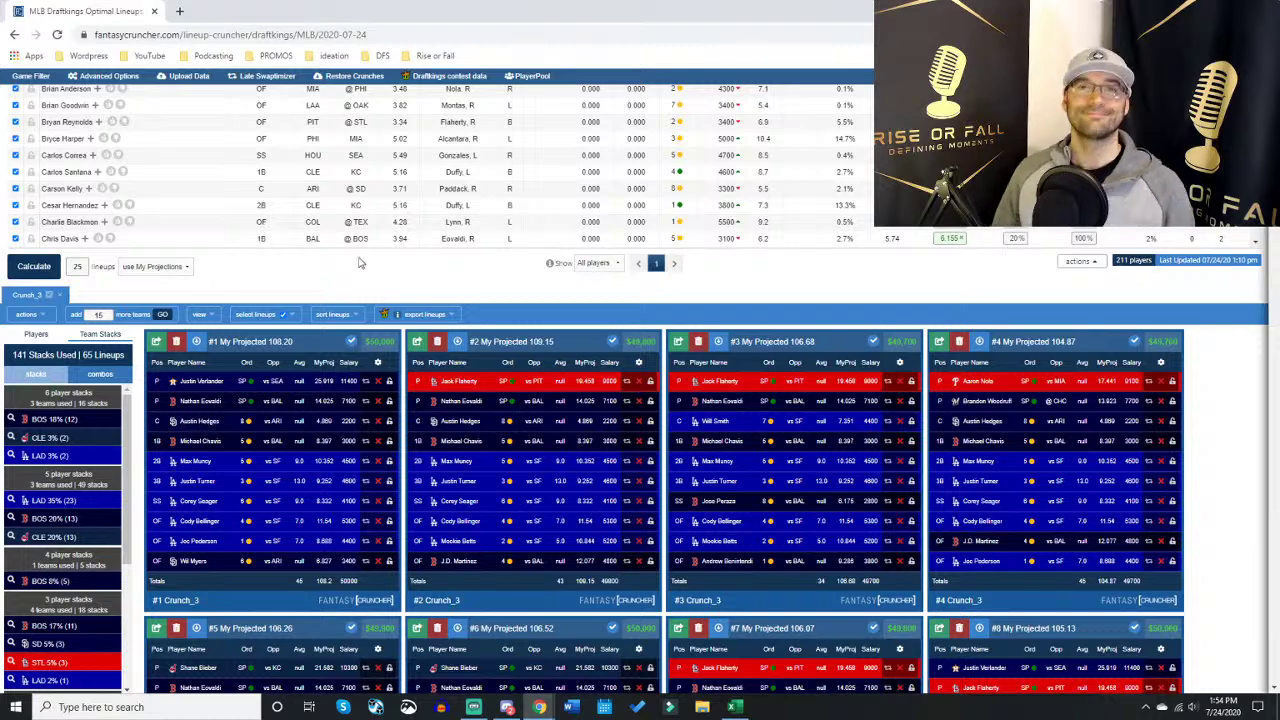
Step: Remove CLE from the 5-player team stack in the advanced options
{"action": "left_click", "coordinate": [99, 77]}
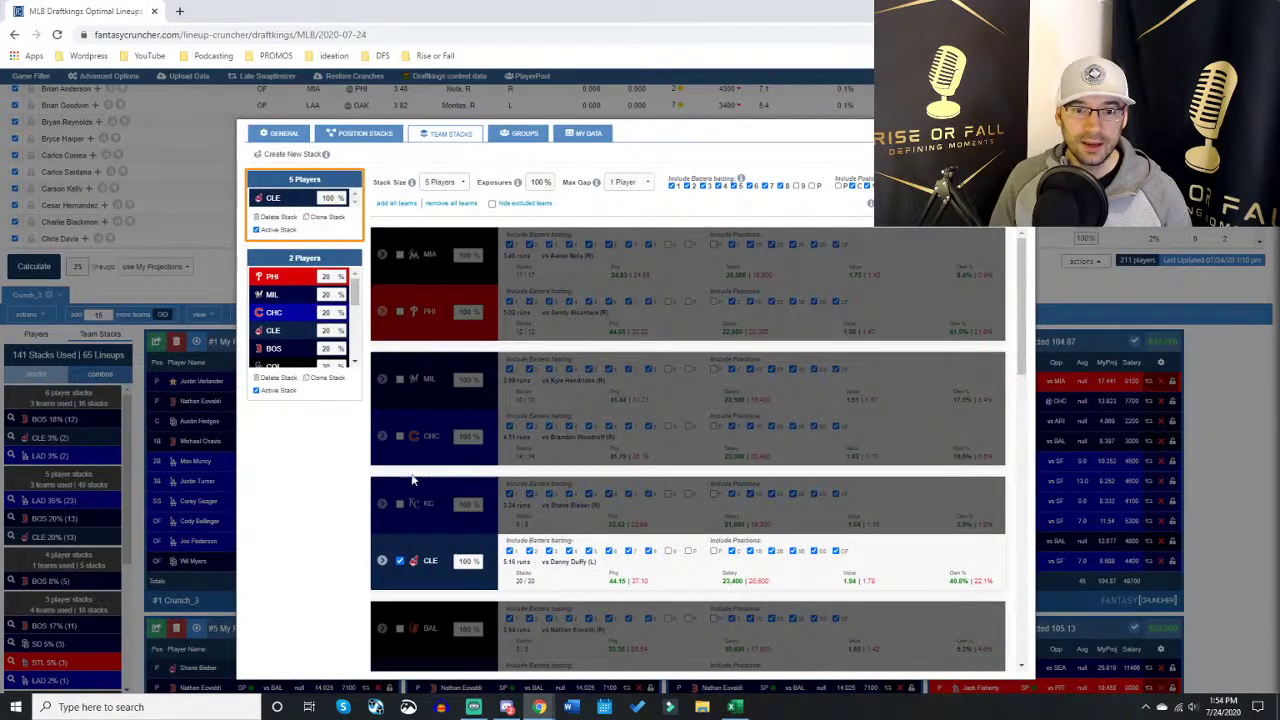
{"action": "left_click", "coordinate": [400, 560]}
{"action": "scroll", "coordinate": [452, 355], "scroll_direction": "down", "scroll_amount": 2}
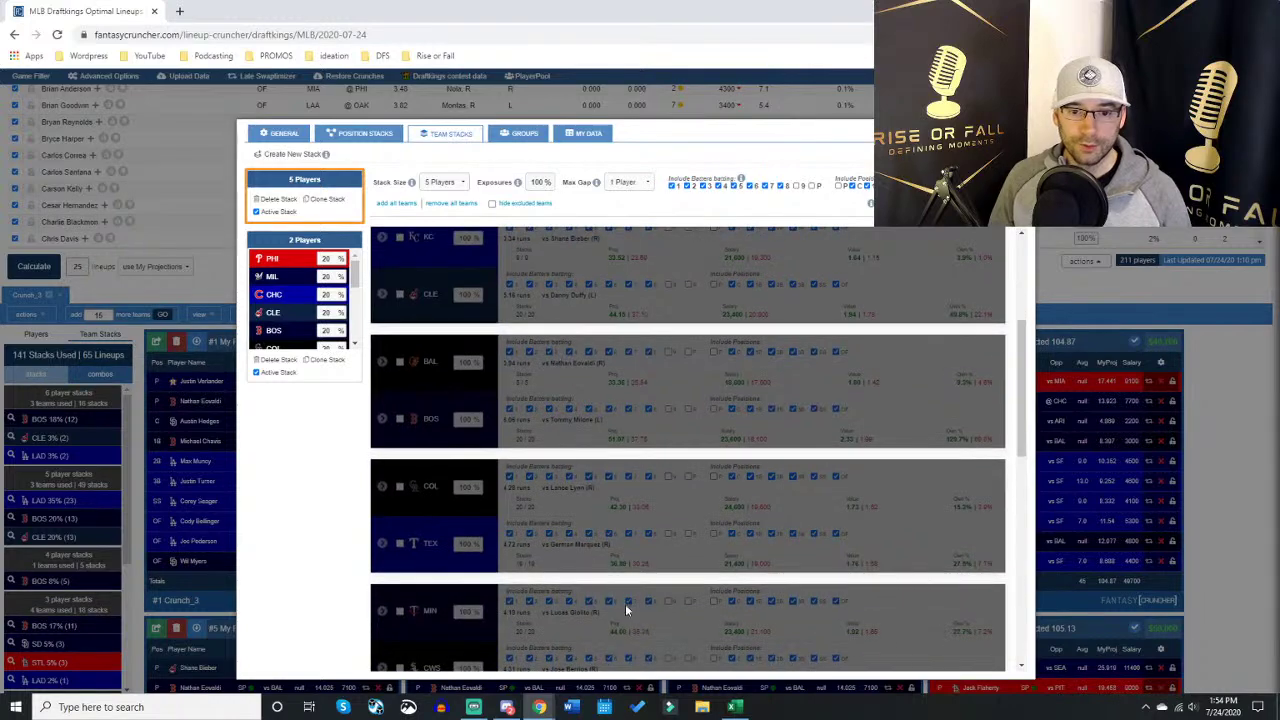
Step: Check the team rankings on the DK STACKS sheet in Excel, return to the browser, and add MIN to the 5-player team stack
{"action": "left_click", "coordinate": [733, 707]}
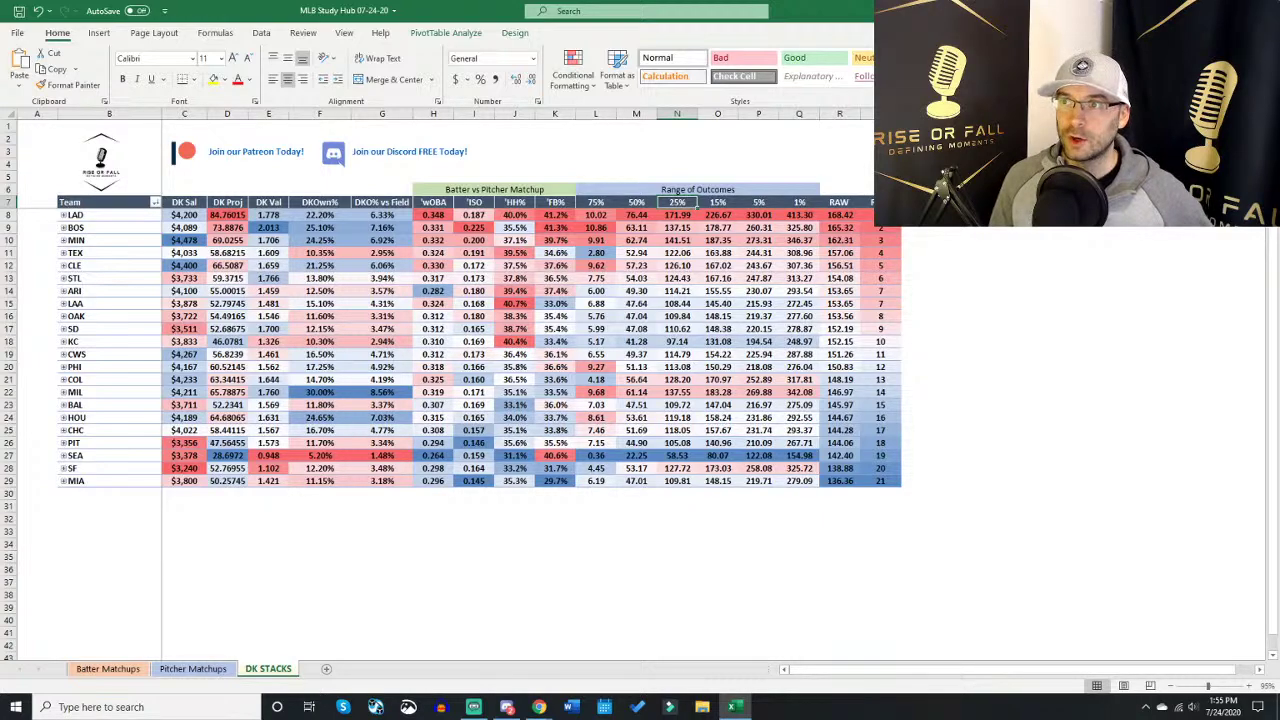
{"action": "key", "text": "alt+Tab"}
{"action": "scroll", "coordinate": [523, 385], "scroll_direction": "down", "scroll_amount": 3}
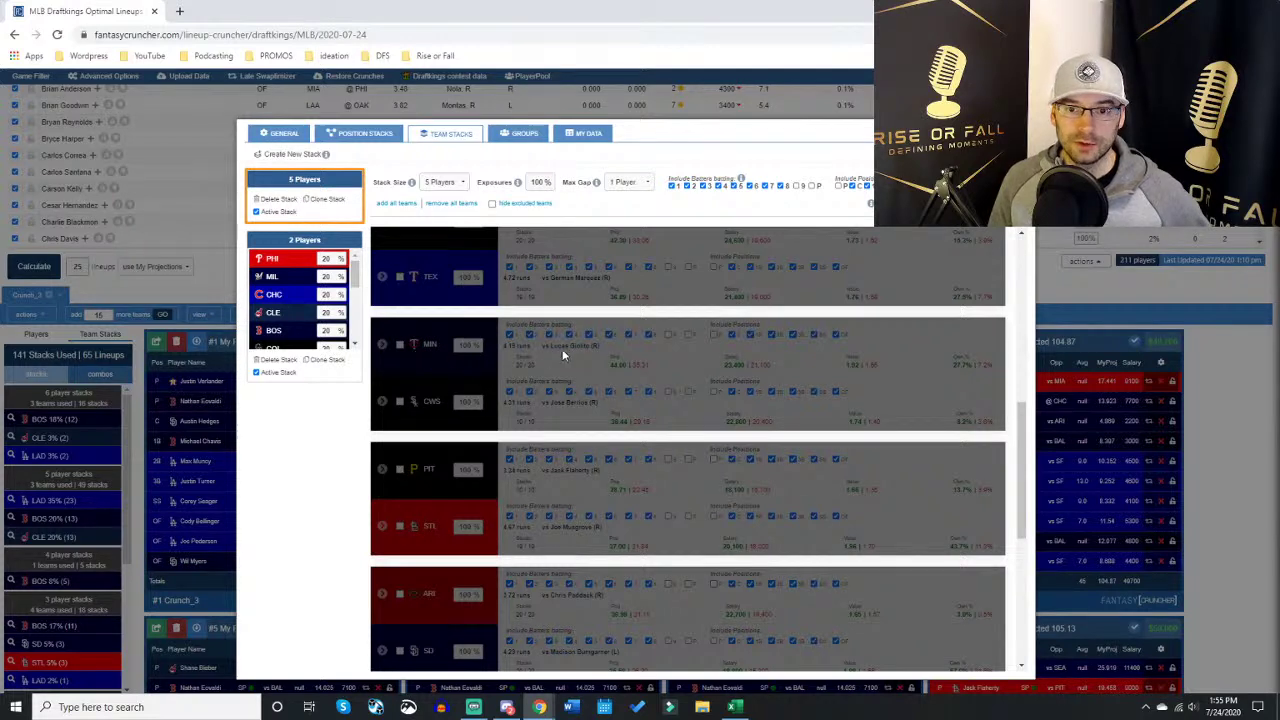
{"action": "left_click", "coordinate": [402, 344]}
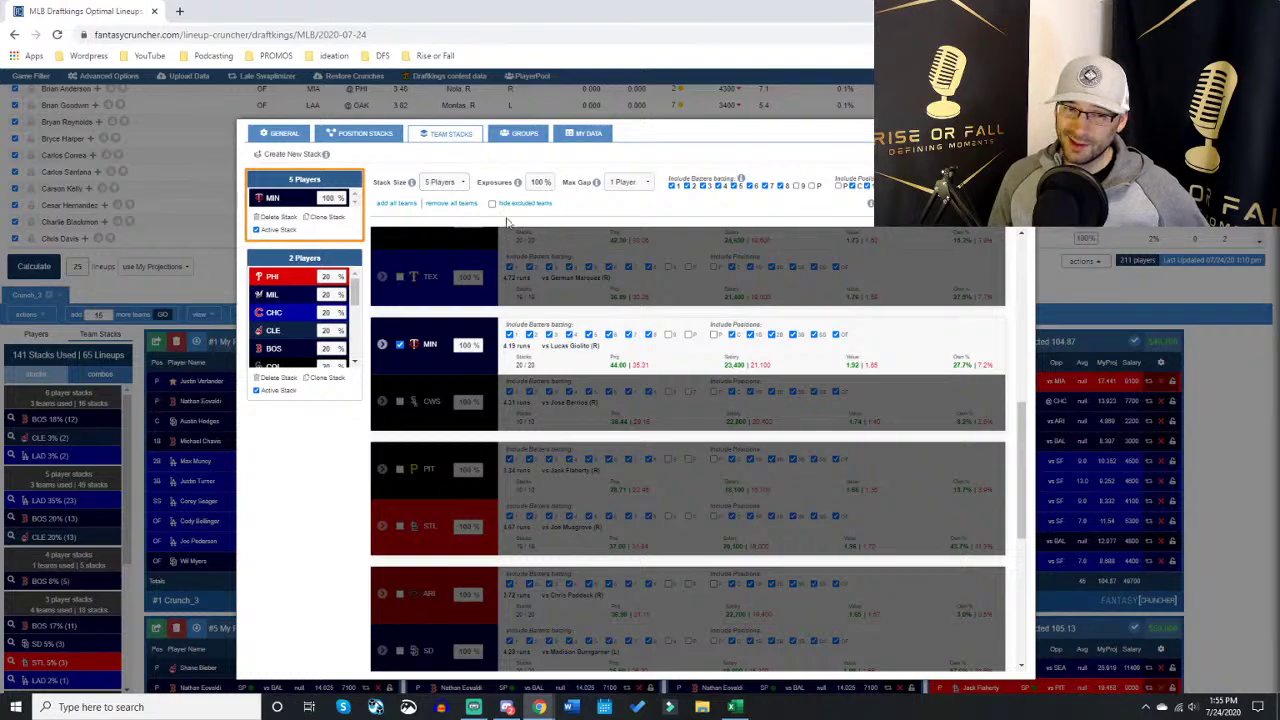
{"action": "left_click", "coordinate": [133, 319]}
Step: Add 8 more teams to Crunch_3 and review the team stack exposures by stack size
{"action": "double_click", "coordinate": [99, 316]}
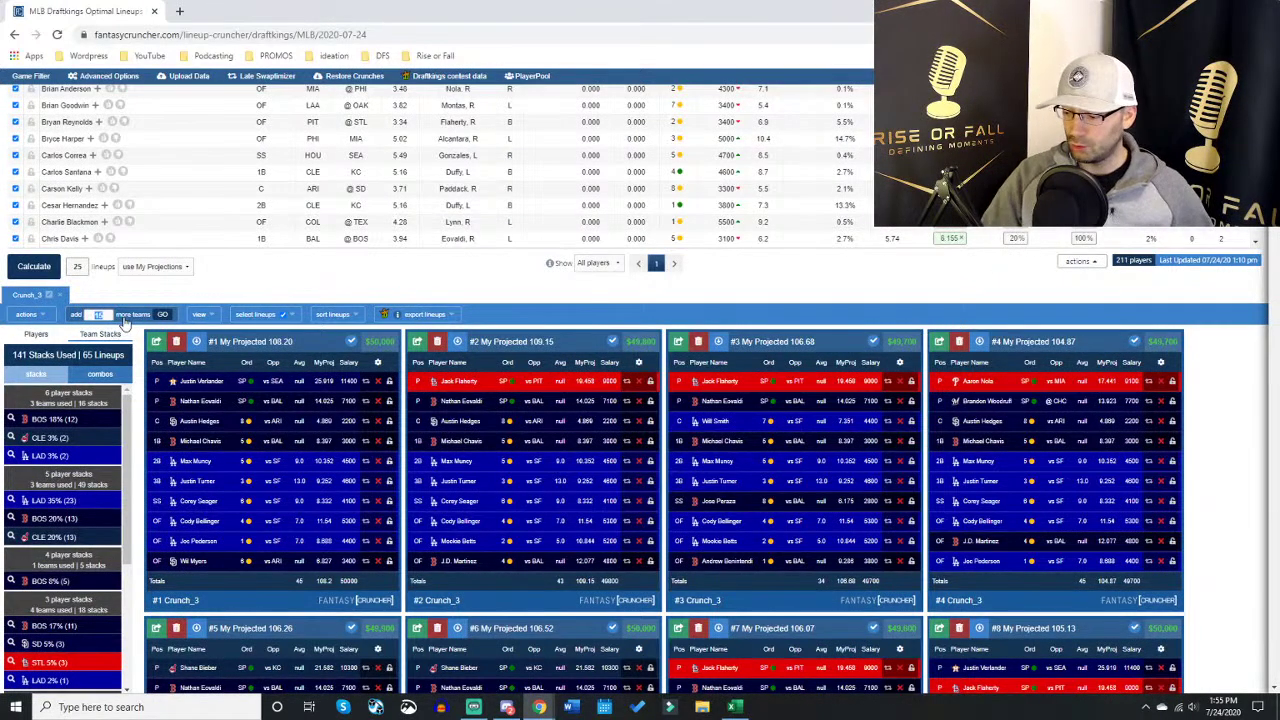
{"action": "type", "text": "8"}
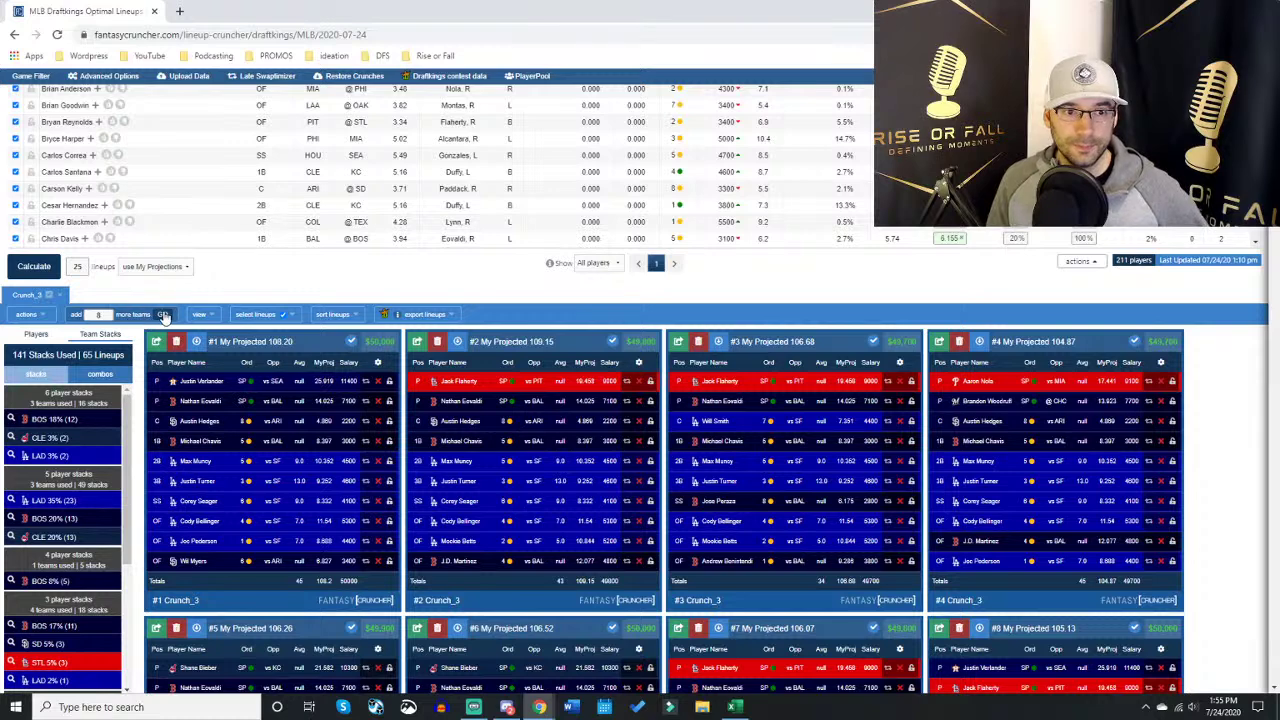
{"action": "left_click", "coordinate": [164, 316]}
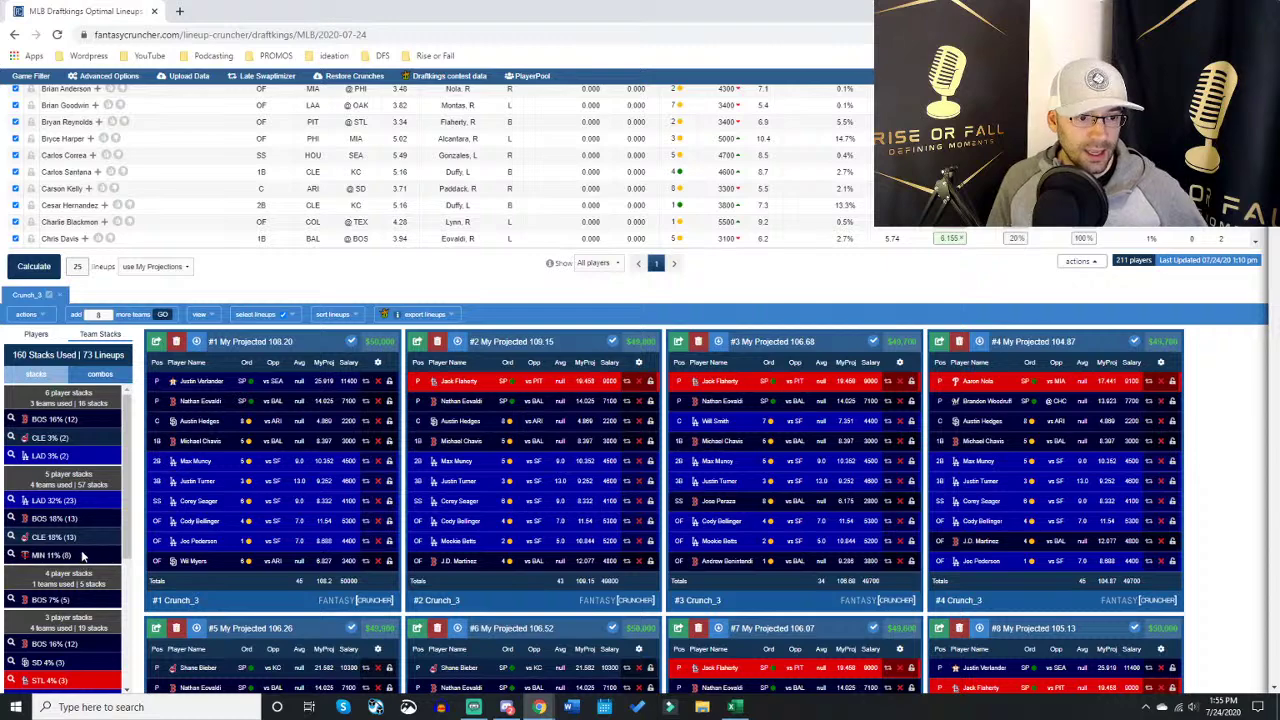
{"action": "scroll", "coordinate": [89, 556], "scroll_direction": "down", "scroll_amount": 1}
{"action": "scroll", "coordinate": [83, 553], "scroll_direction": "up", "scroll_amount": 1}
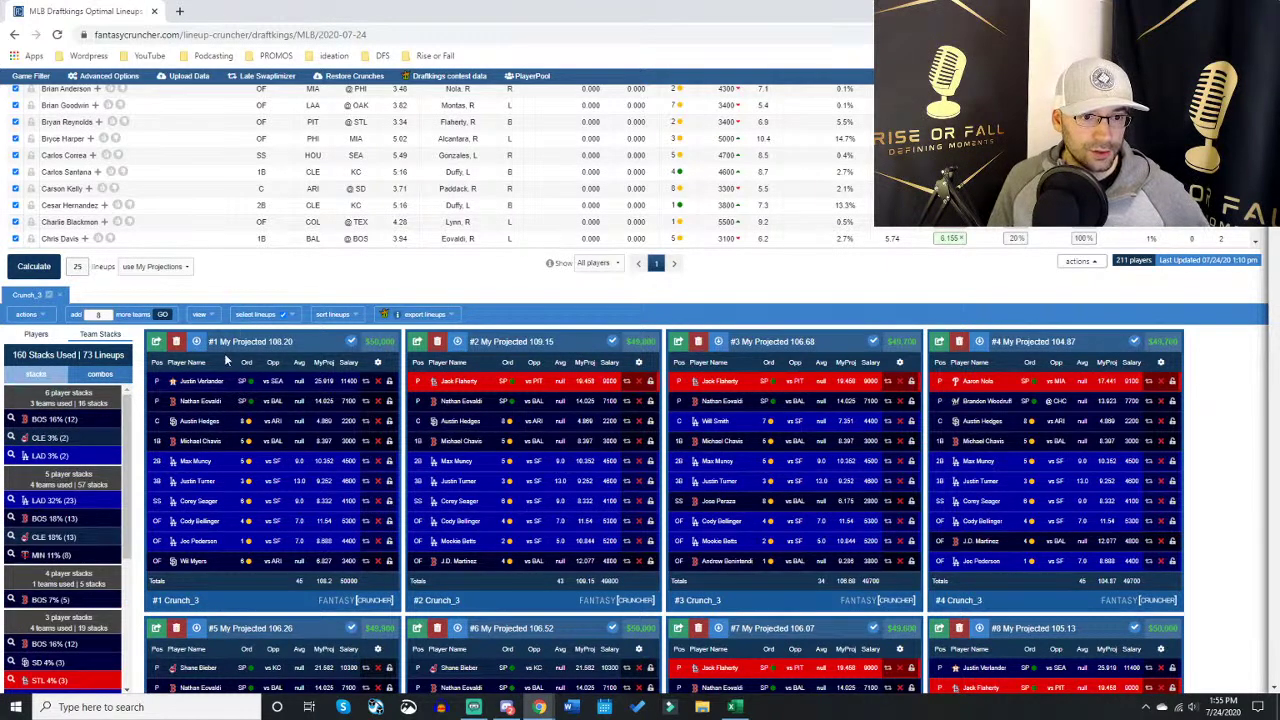
Step: Remove MIN from the 5-player team stack, look over the other teams, and close the advanced options
{"action": "left_click", "coordinate": [115, 77]}
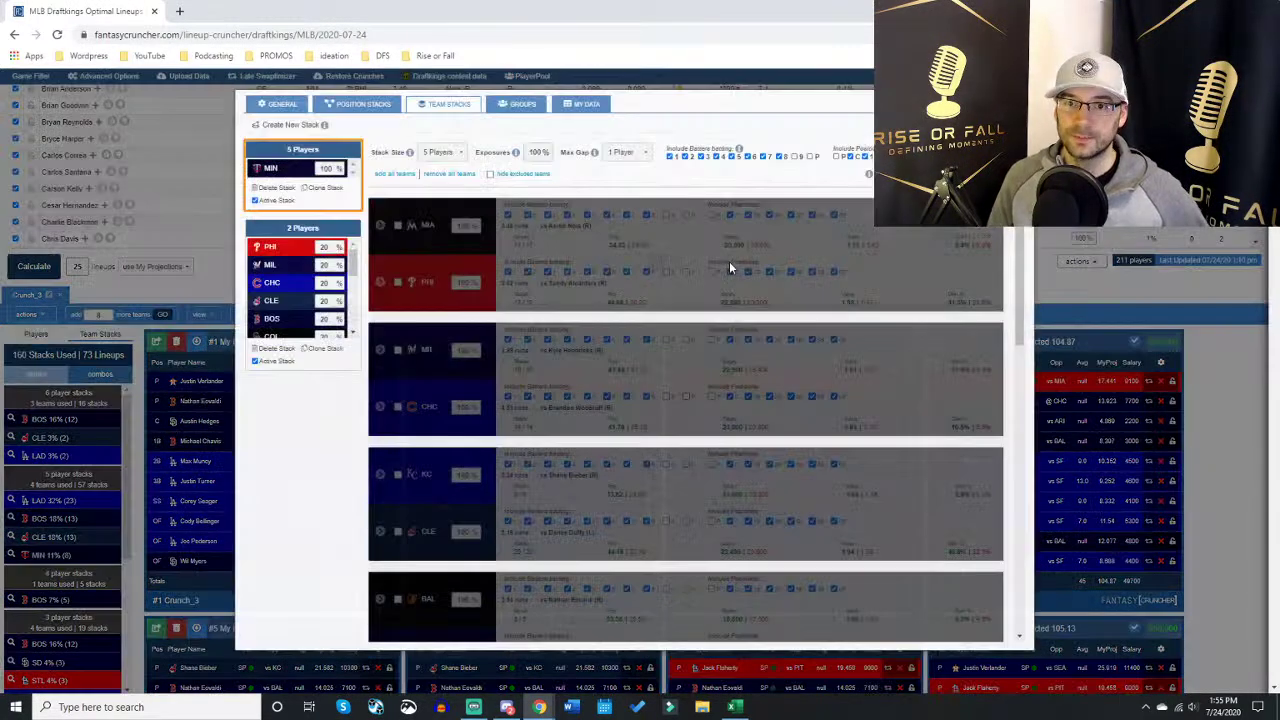
{"action": "scroll", "coordinate": [497, 382], "scroll_direction": "down", "scroll_amount": 4}
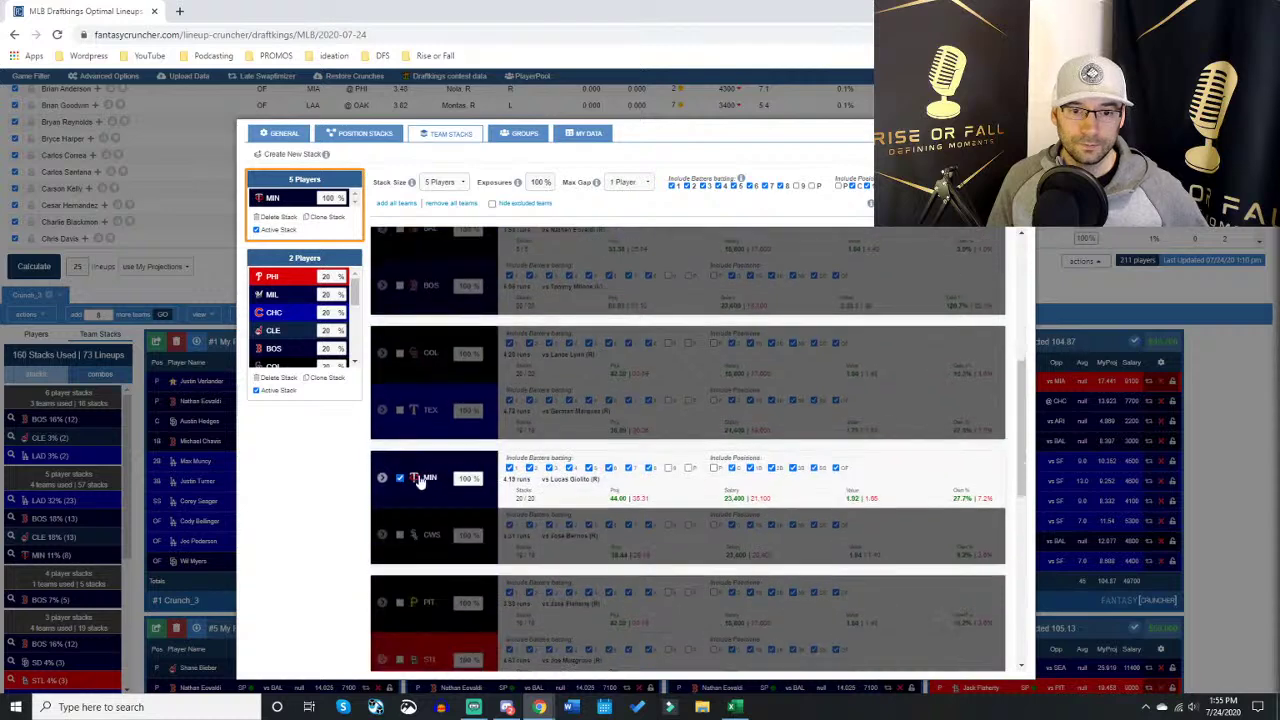
{"action": "left_click", "coordinate": [414, 478]}
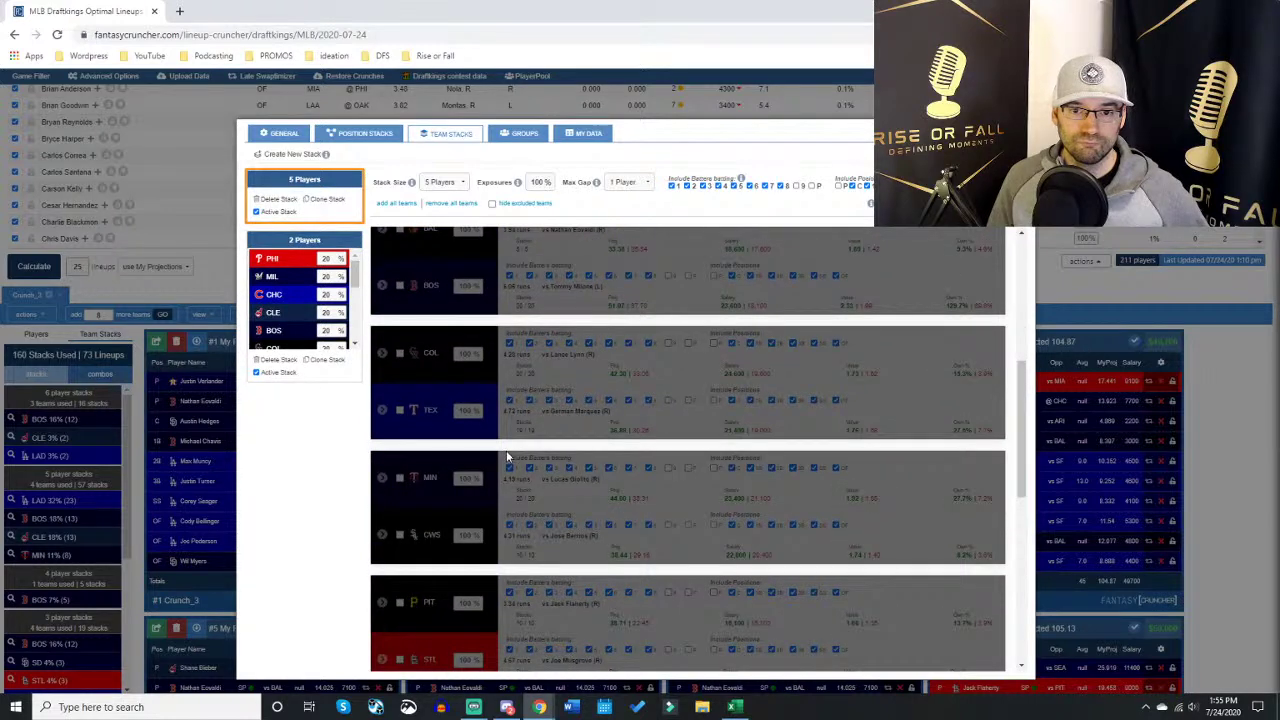
{"action": "scroll", "coordinate": [506, 450], "scroll_direction": "up", "scroll_amount": 2}
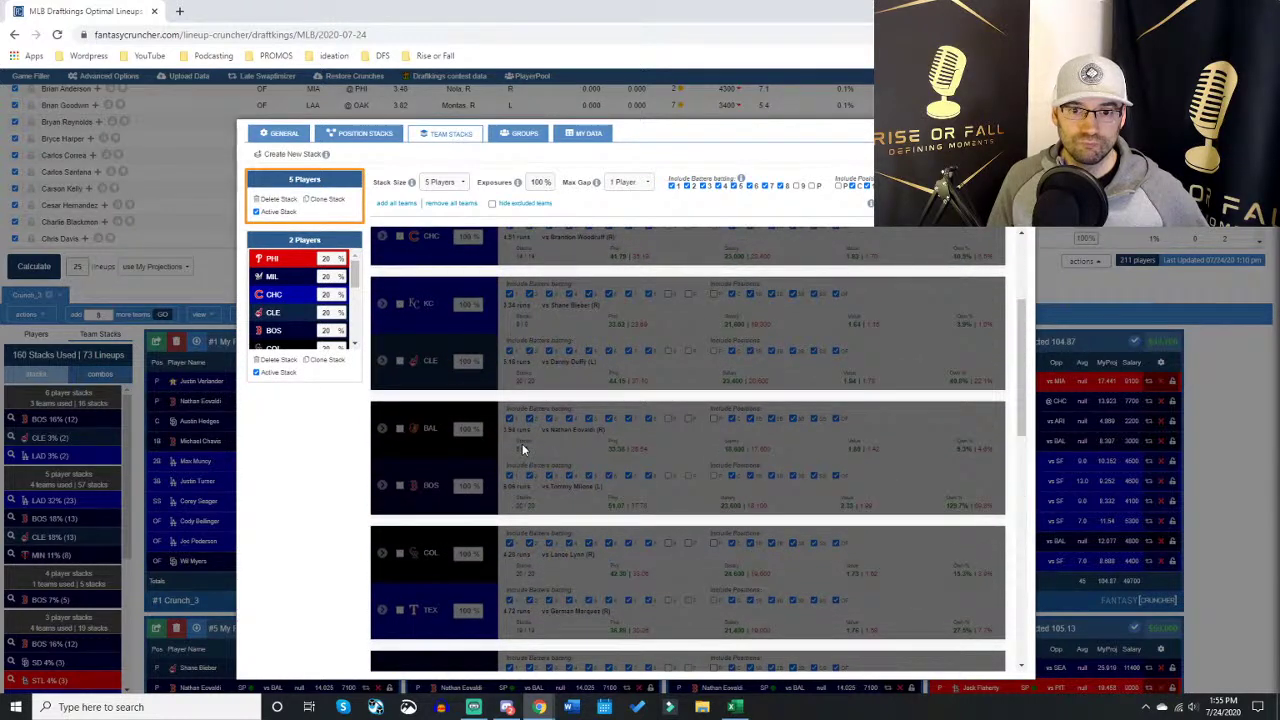
{"action": "scroll", "coordinate": [522, 443], "scroll_direction": "up", "scroll_amount": 1}
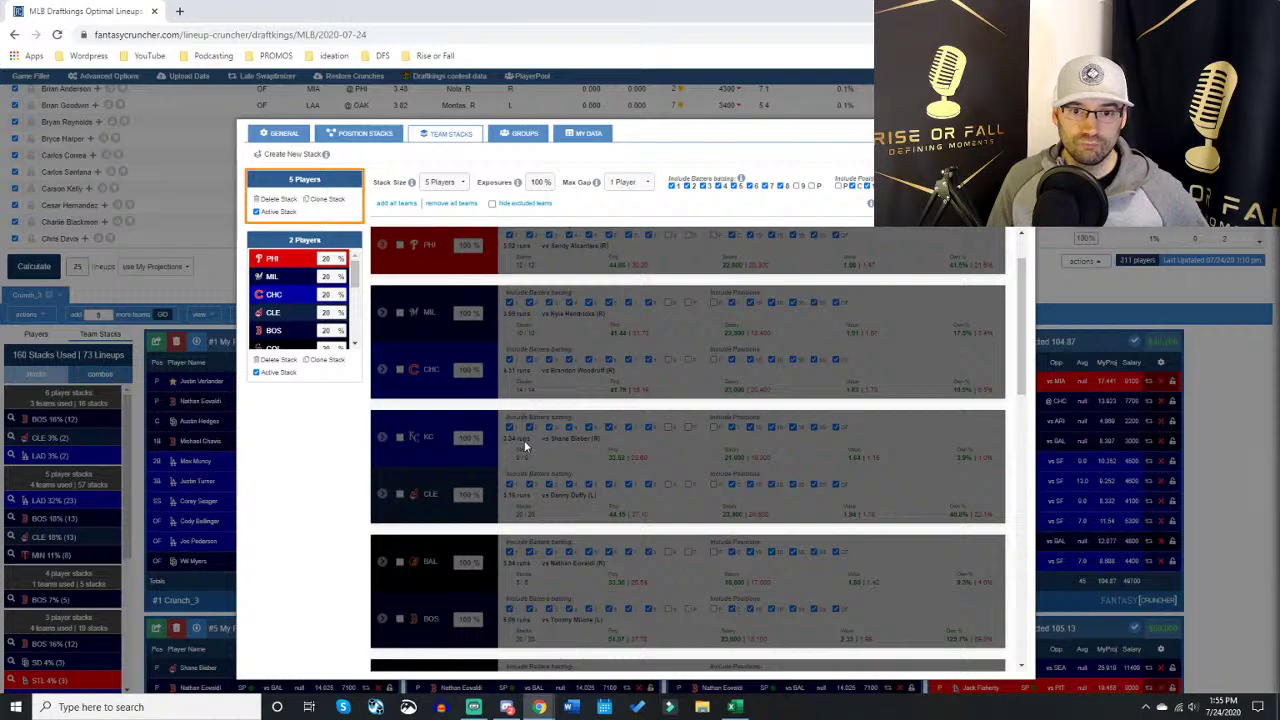
{"action": "scroll", "coordinate": [525, 447], "scroll_direction": "up", "scroll_amount": 1}
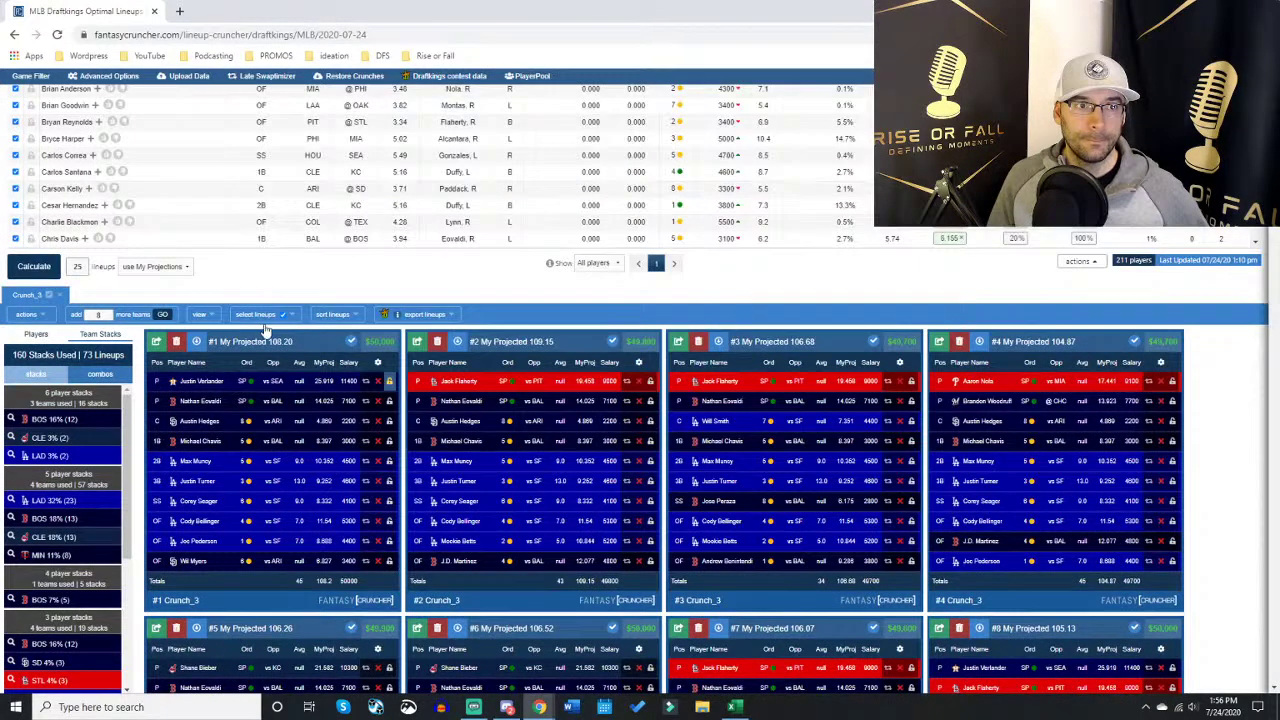
Step: Show only the pitchers in the player pool, sort them by opposing runs from lowest to highest, and examine the matchups
{"action": "left_click", "coordinate": [266, 322]}
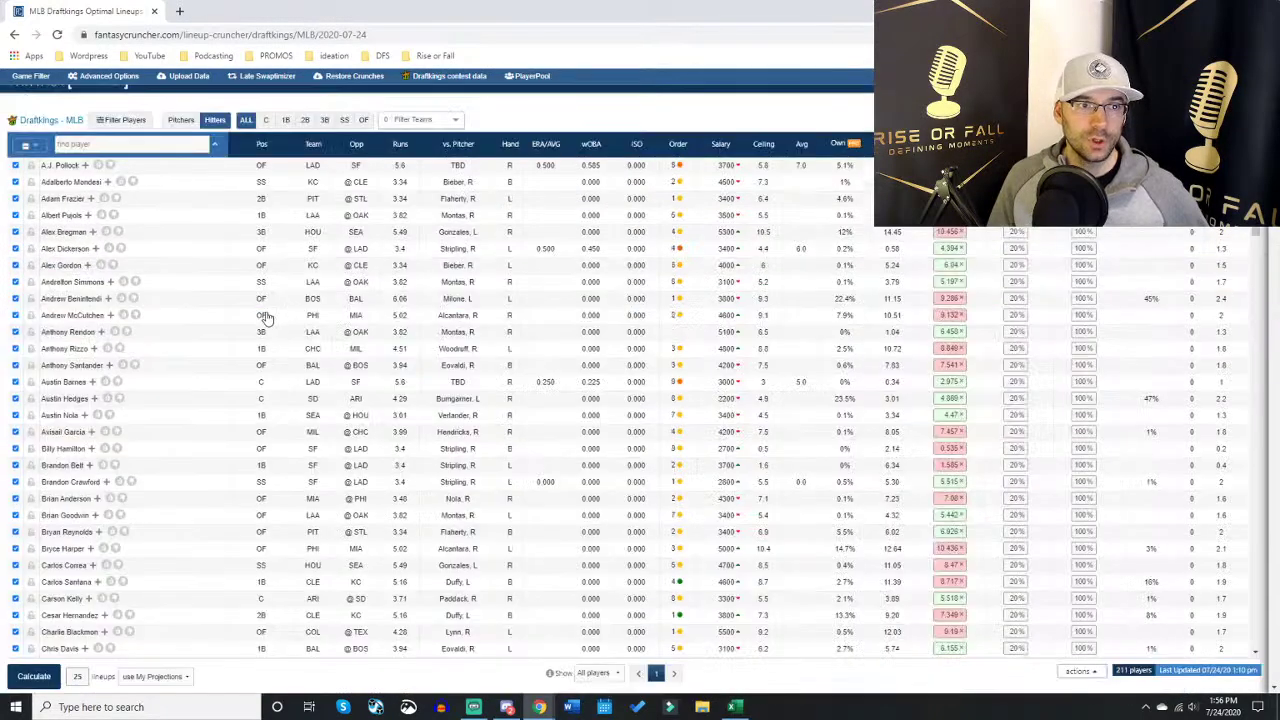
{"action": "left_click", "coordinate": [174, 121]}
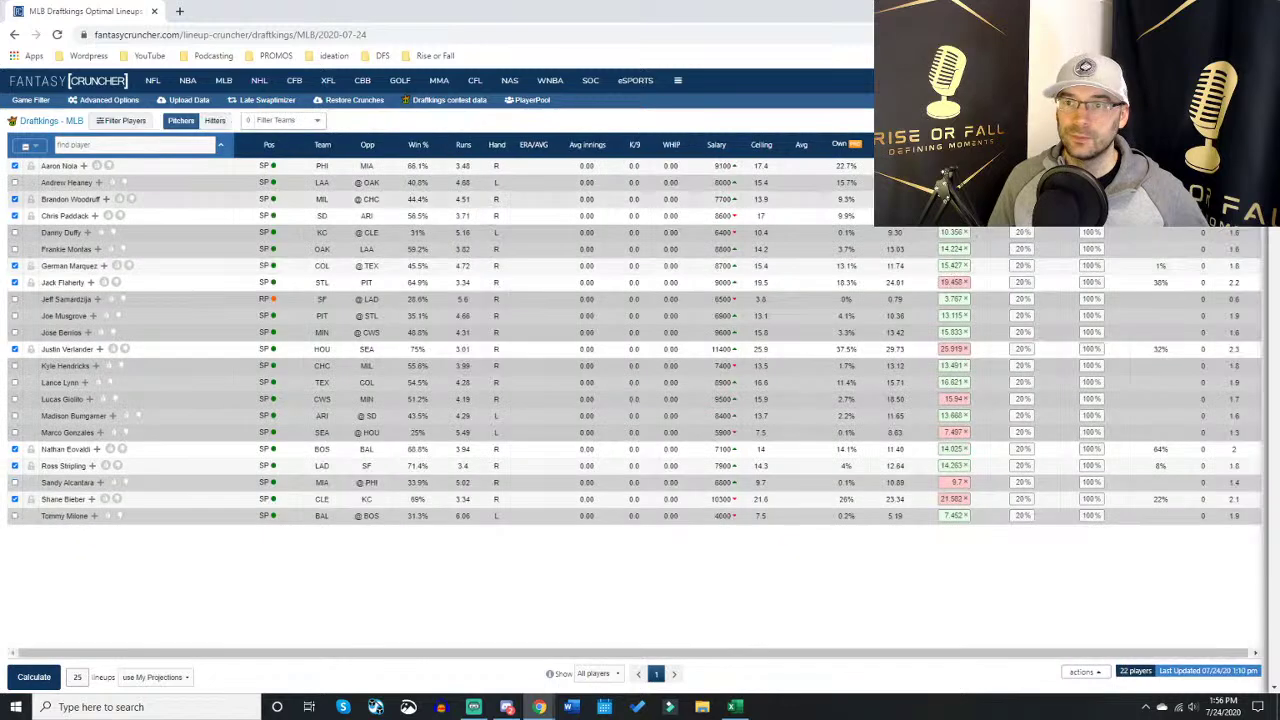
{"action": "left_click", "coordinate": [460, 146]}
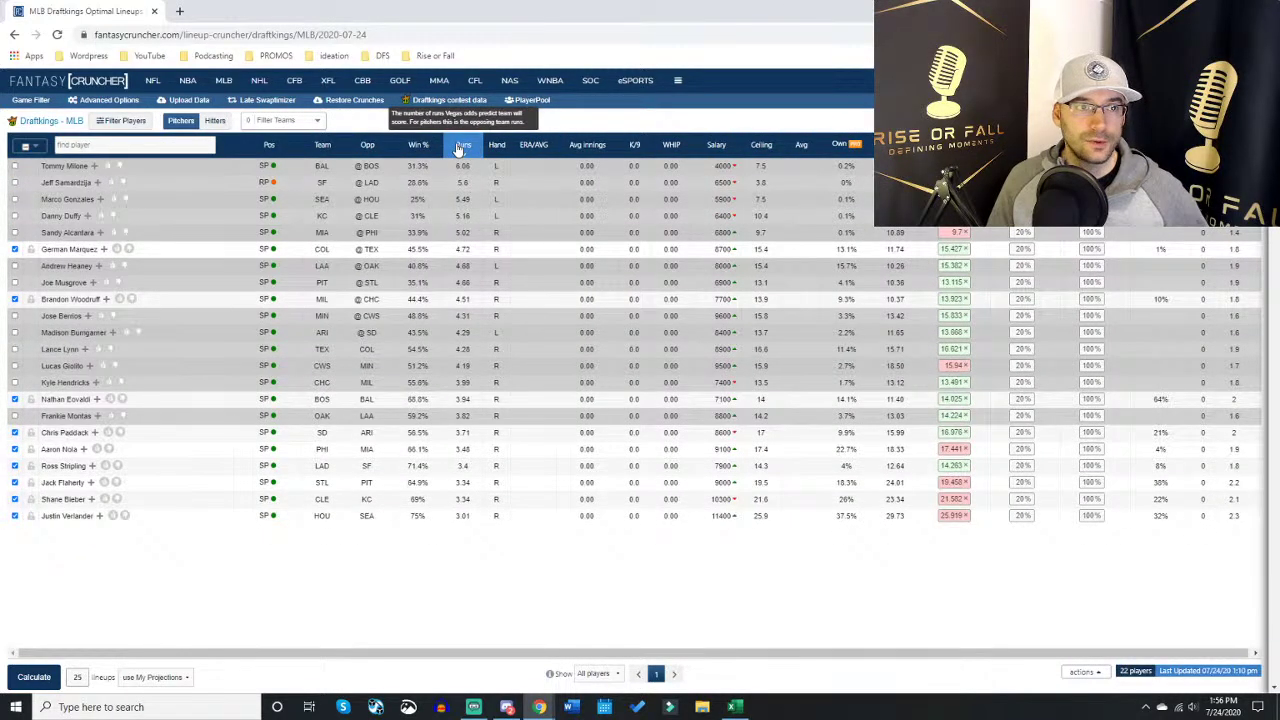
{"action": "left_click", "coordinate": [460, 146]}
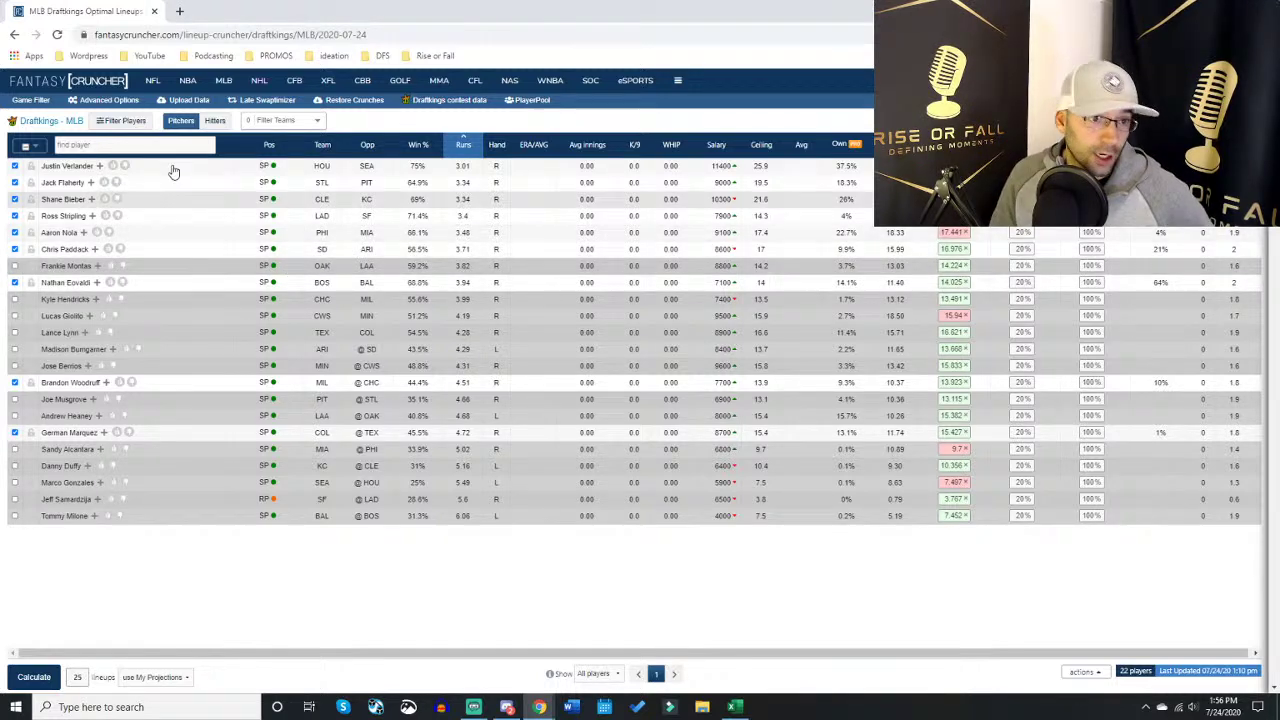
{"action": "left_click", "coordinate": [30, 100]}
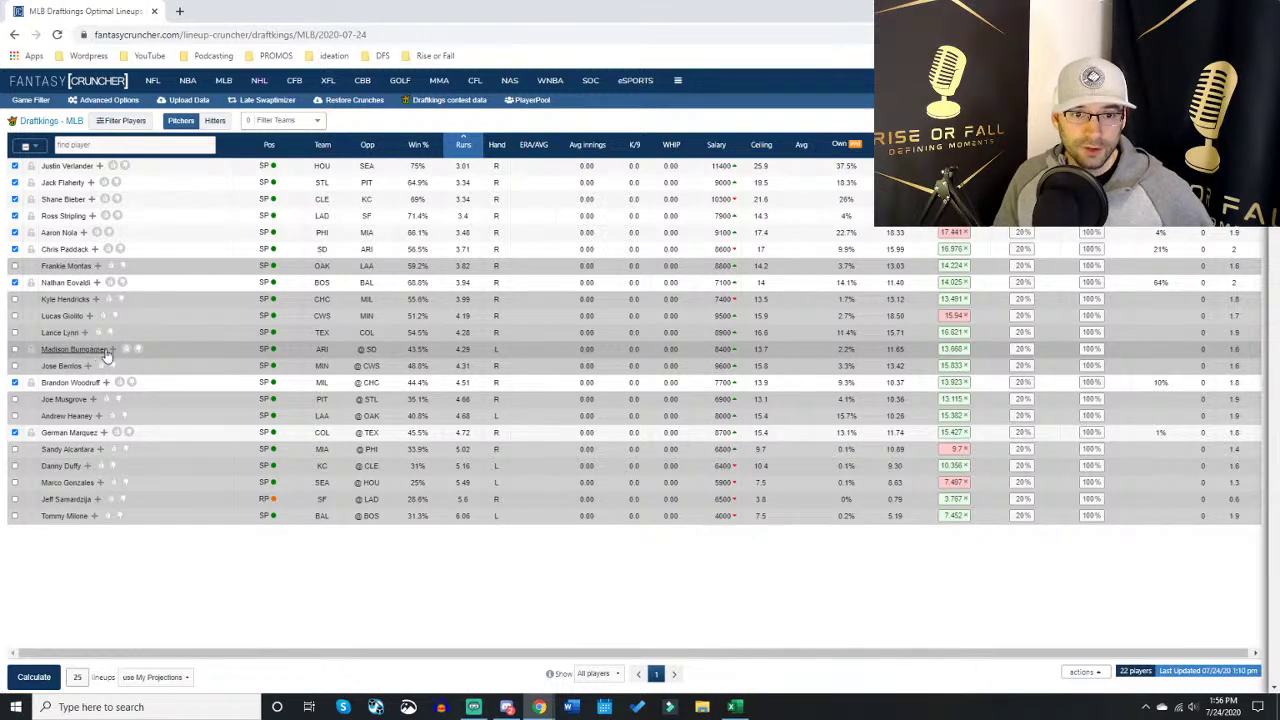
Step: Add SD to the 5-player team stack and switch to the Batter Matchups sheet of MLB Study Hub 07-24-20 in Excel
{"action": "left_click", "coordinate": [102, 100]}
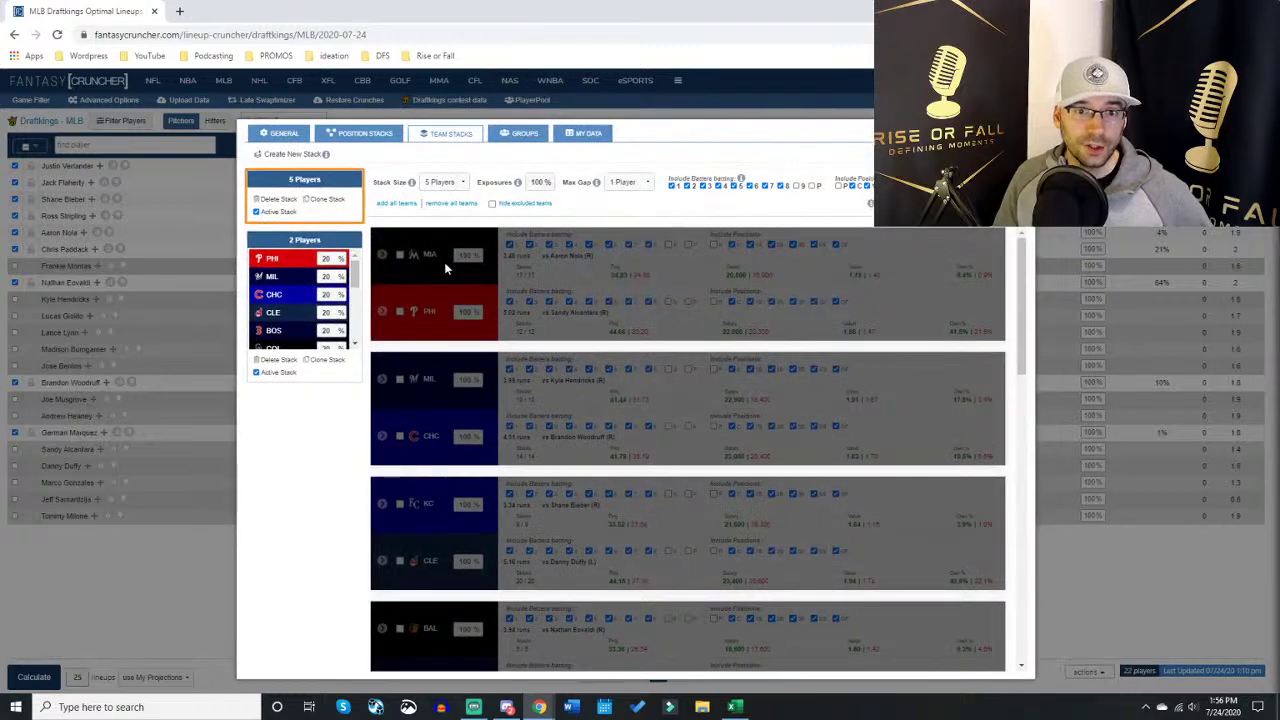
{"action": "scroll", "coordinate": [460, 340], "scroll_direction": "down", "scroll_amount": 3}
{"action": "scroll", "coordinate": [428, 375], "scroll_direction": "down", "scroll_amount": 3}
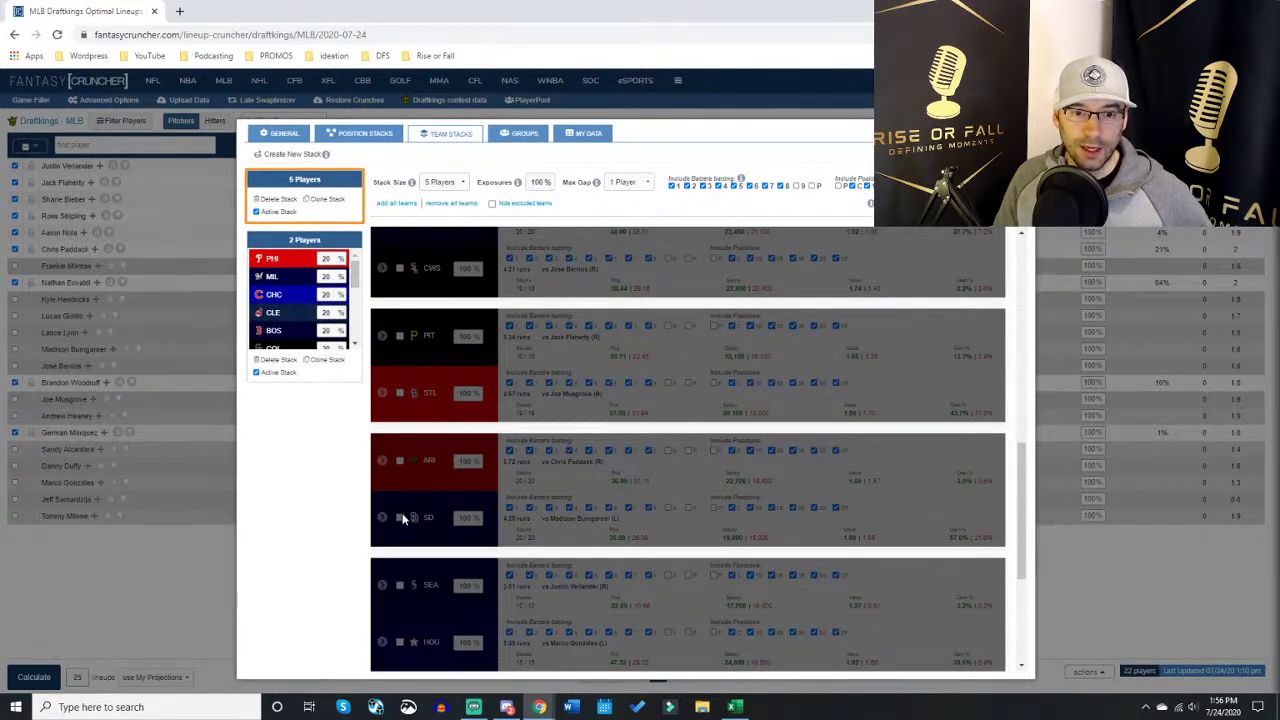
{"action": "left_click", "coordinate": [400, 517]}
{"action": "left_click", "coordinate": [735, 707]}
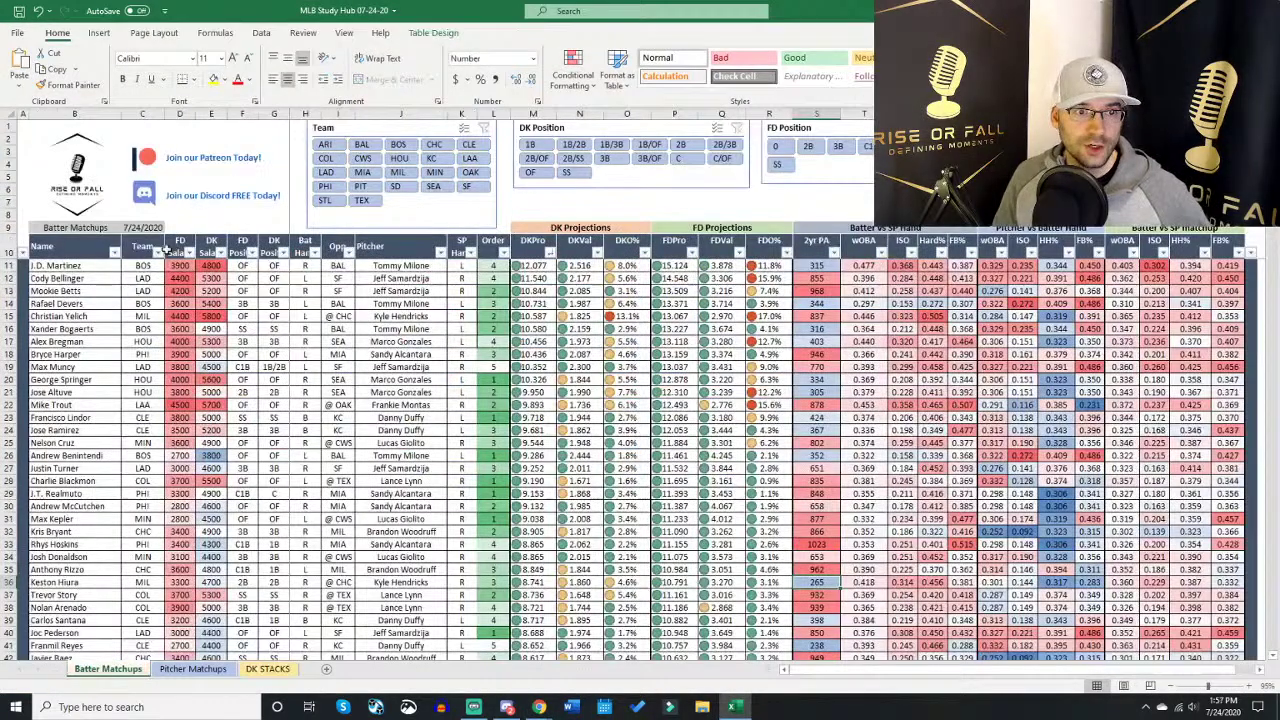
Step: Filter the Batter Matchups table to show only the SD team
{"action": "left_click", "coordinate": [152, 251]}
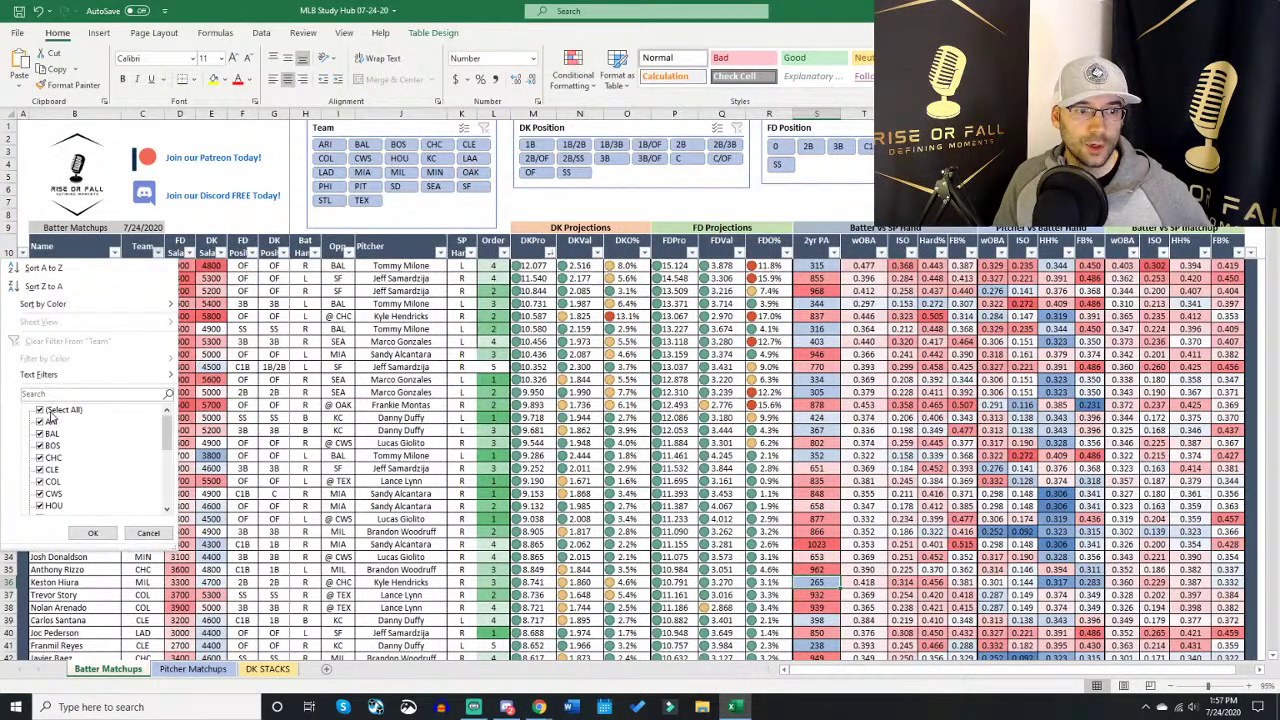
{"action": "left_click", "coordinate": [50, 414]}
{"action": "scroll", "coordinate": [52, 460], "scroll_direction": "down", "scroll_amount": 5}
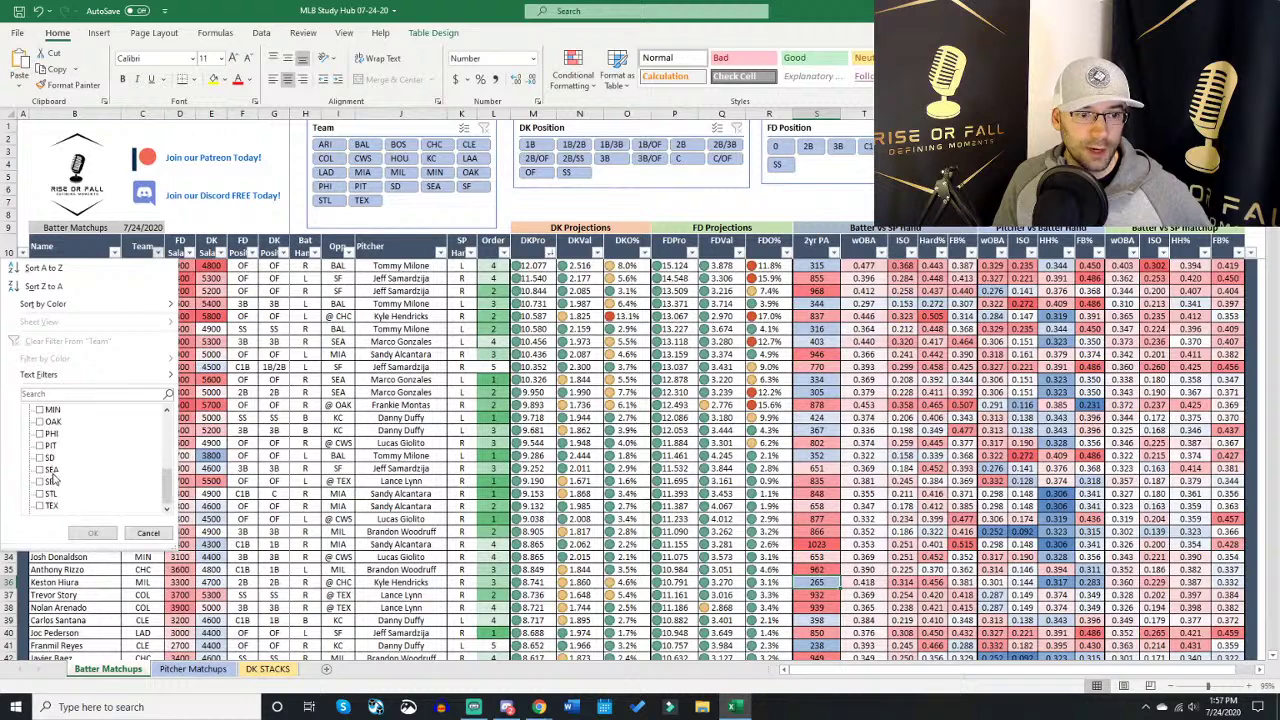
{"action": "left_click", "coordinate": [40, 458]}
{"action": "left_click", "coordinate": [92, 532]}
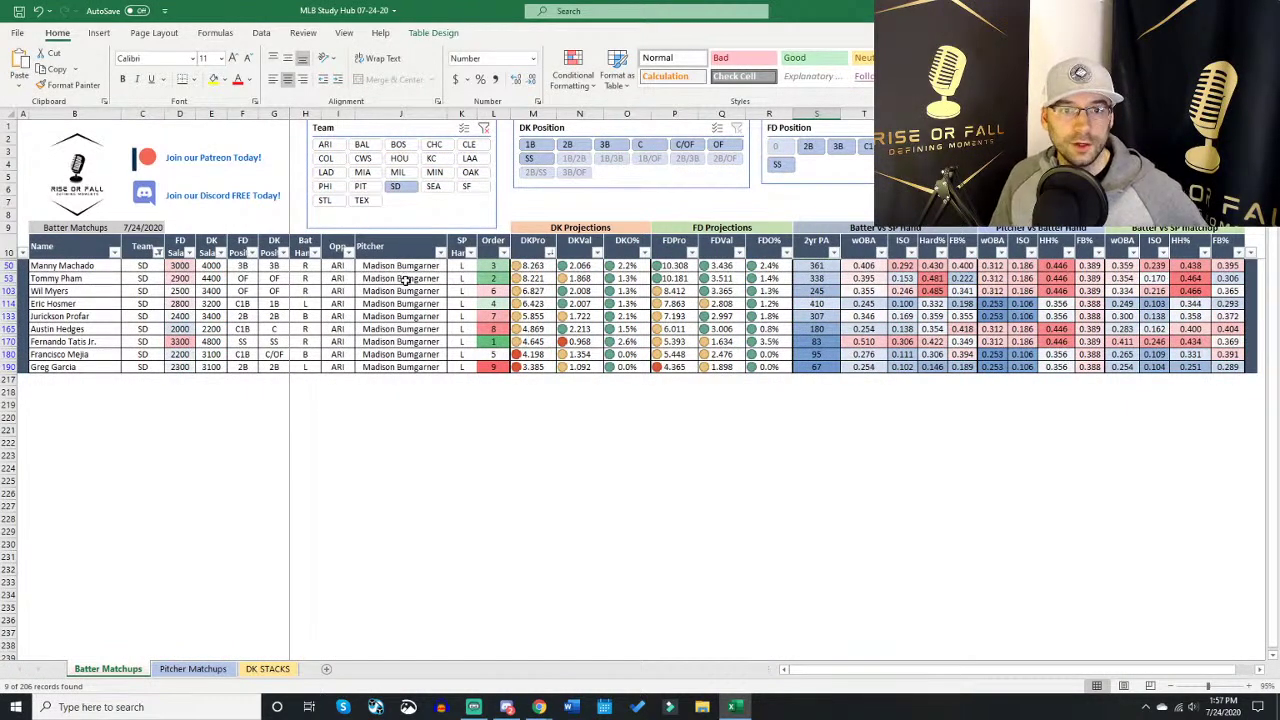
Step: Sort the SD batters by wOBA against the pitcher's hand from largest to smallest and examine the matchups, including Austin Hedges
{"action": "left_click", "coordinate": [881, 253]}
{"action": "left_click", "coordinate": [856, 288]}
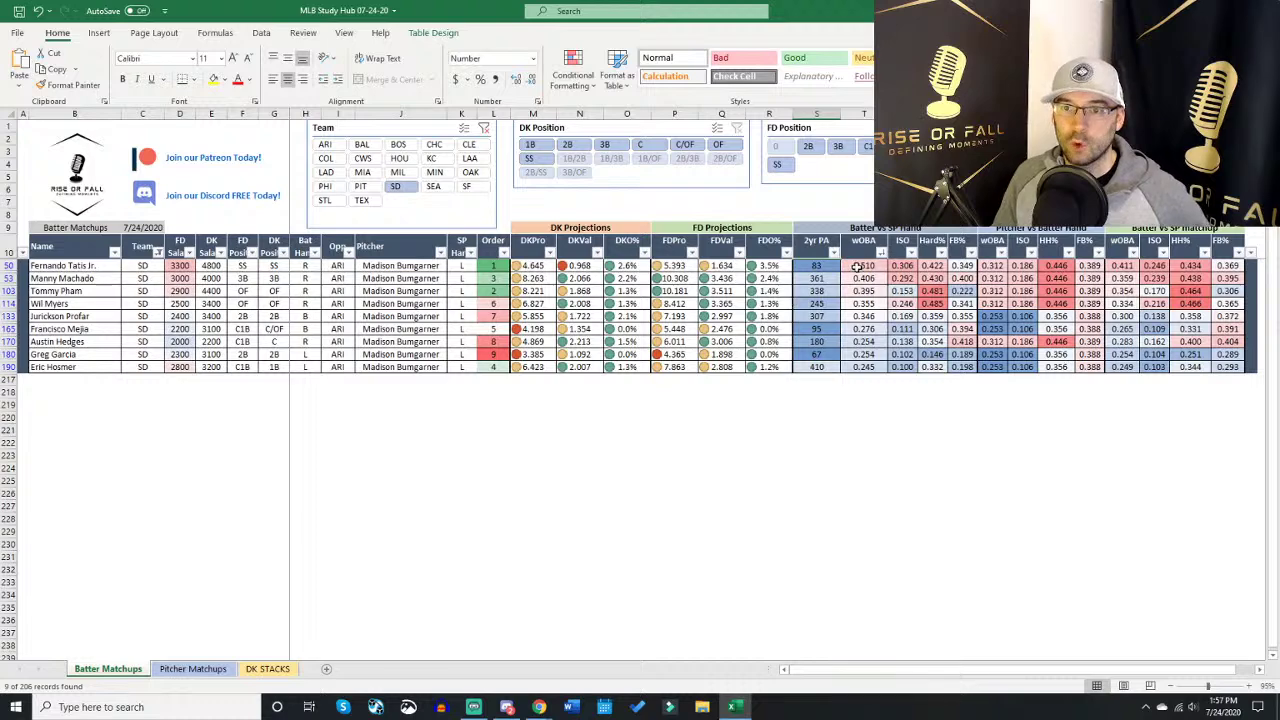
{"action": "left_click", "coordinate": [77, 342]}
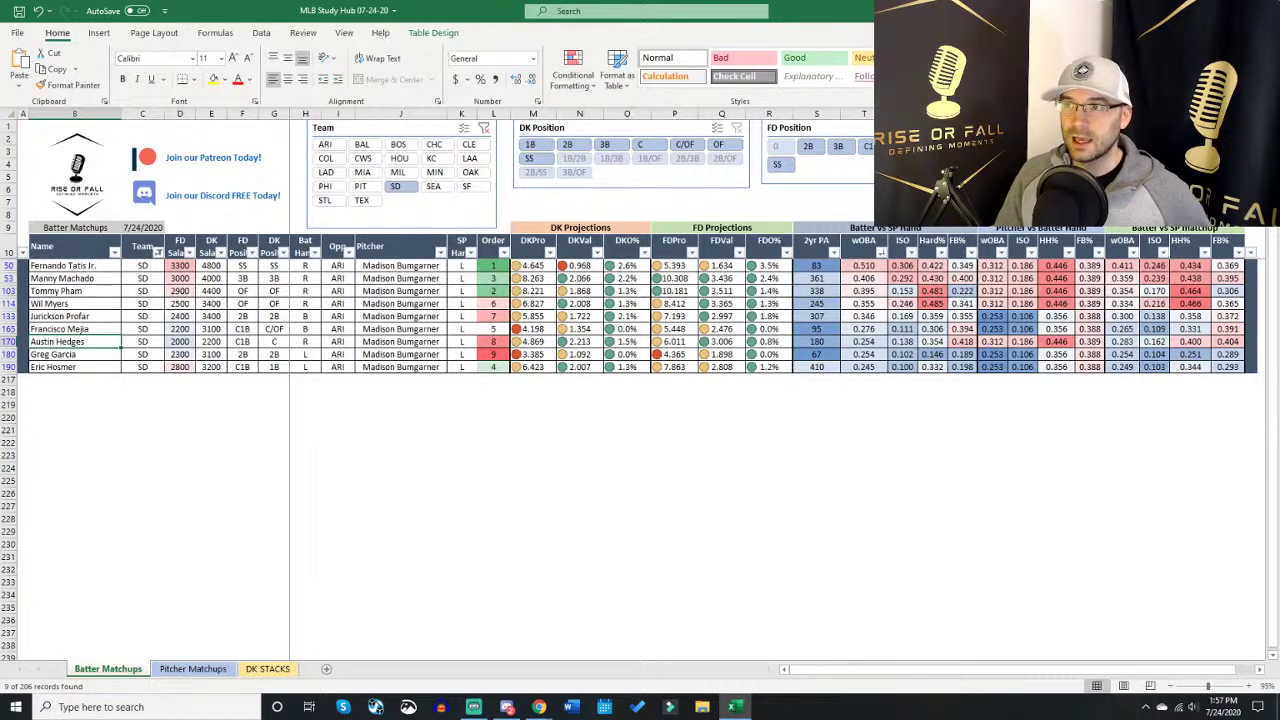
Step: Return to Fantasy Cruncher, close the advanced options, add 18 more teams to Crunch_3 and review the team stack exposures
{"action": "left_click", "coordinate": [1203, 11]}
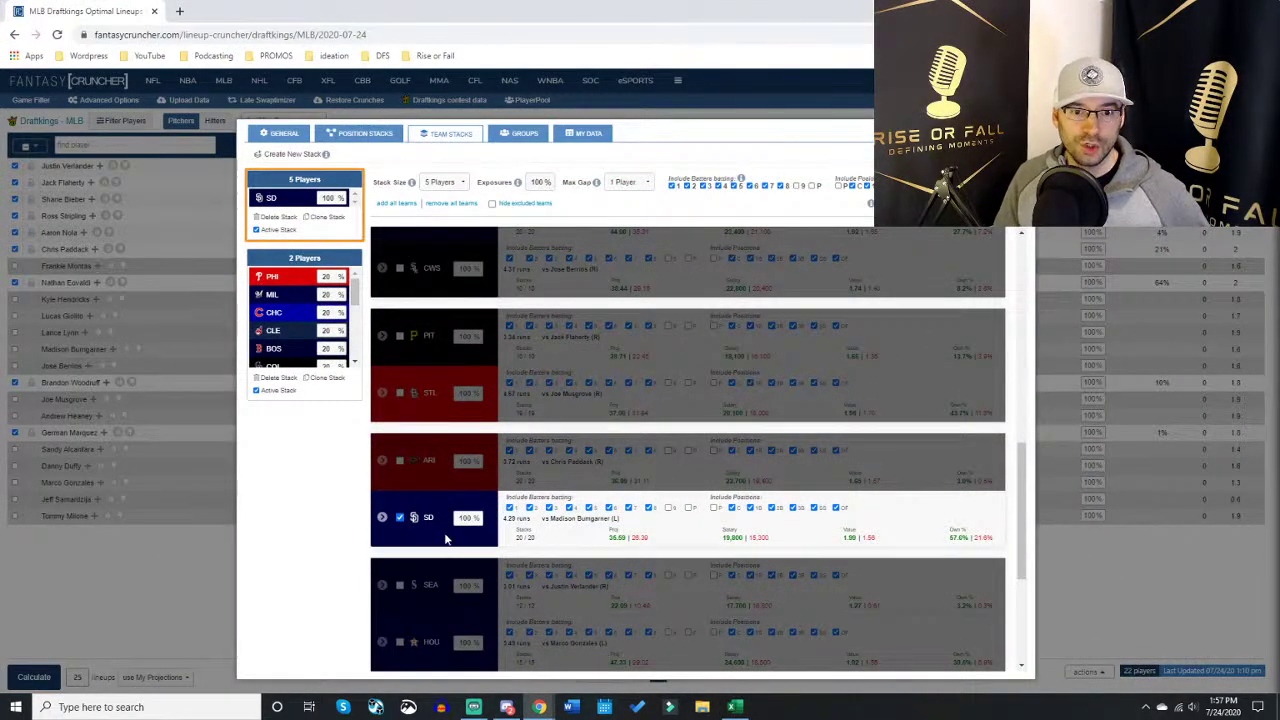
{"action": "left_click", "coordinate": [231, 295]}
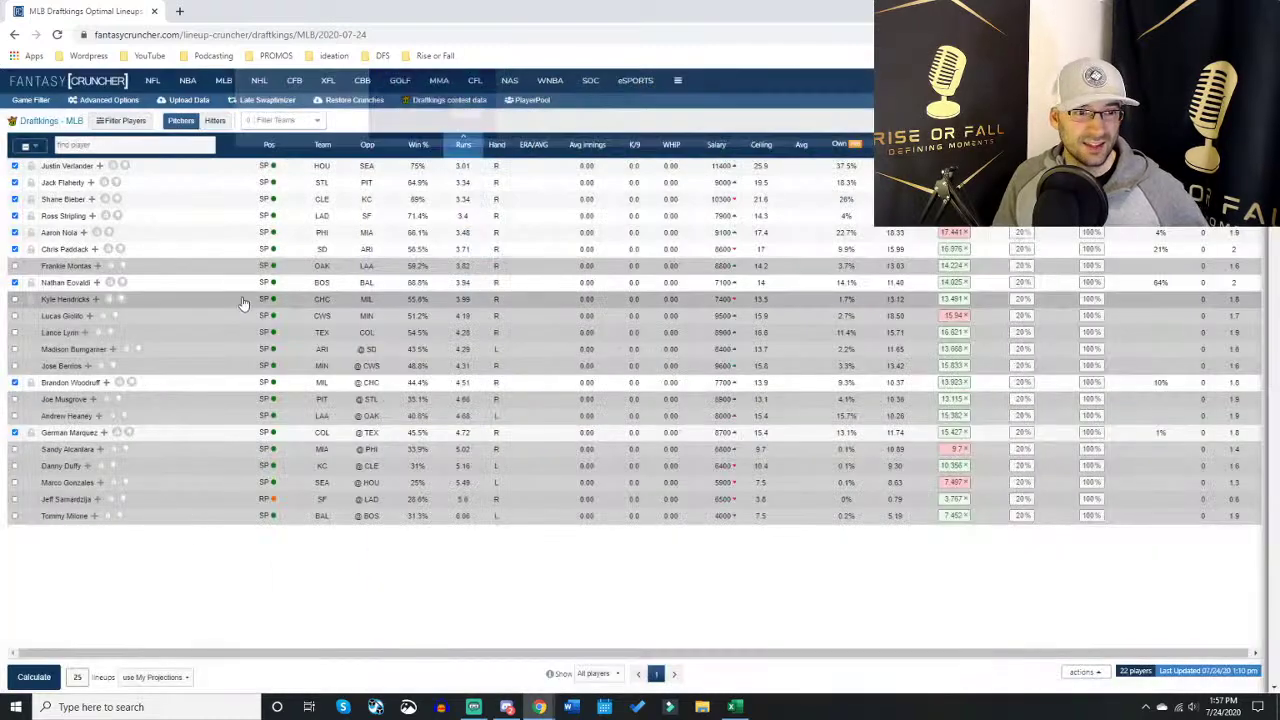
{"action": "scroll", "coordinate": [184, 572], "scroll_direction": "down", "scroll_amount": 2}
{"action": "scroll", "coordinate": [184, 576], "scroll_direction": "down", "scroll_amount": 2}
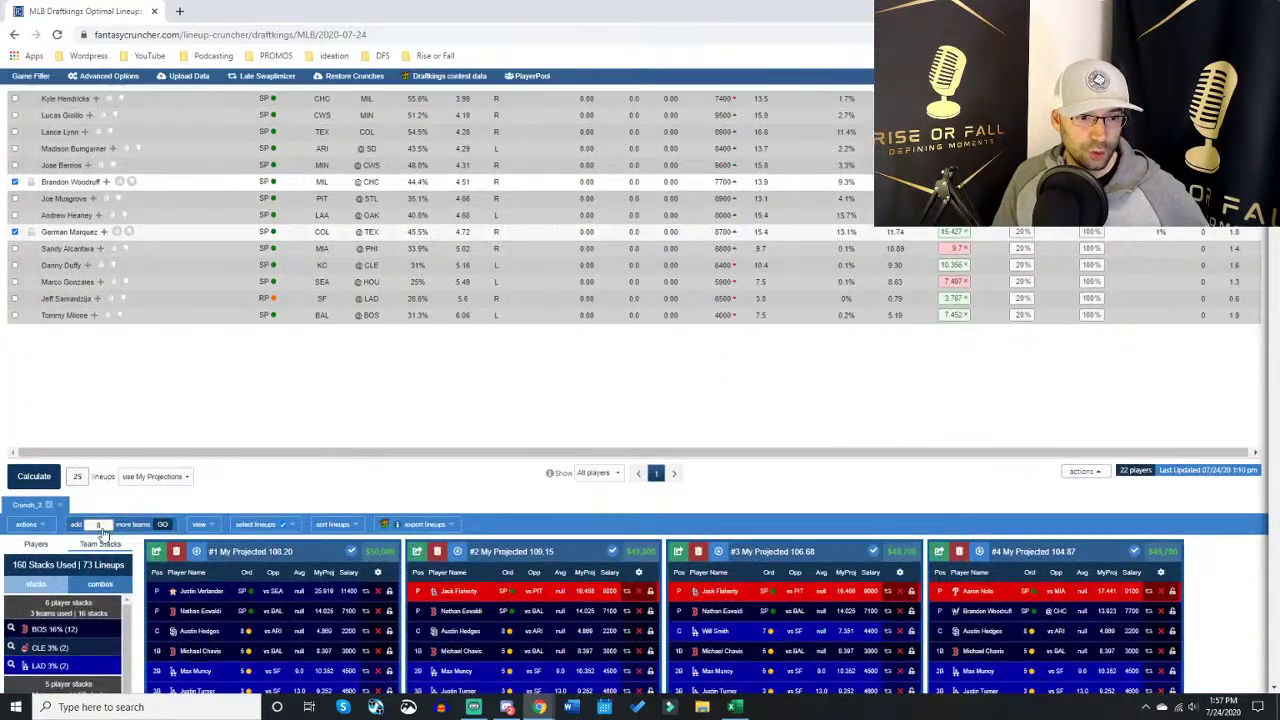
{"action": "left_click", "coordinate": [100, 525]}
{"action": "type", "text": "18"}
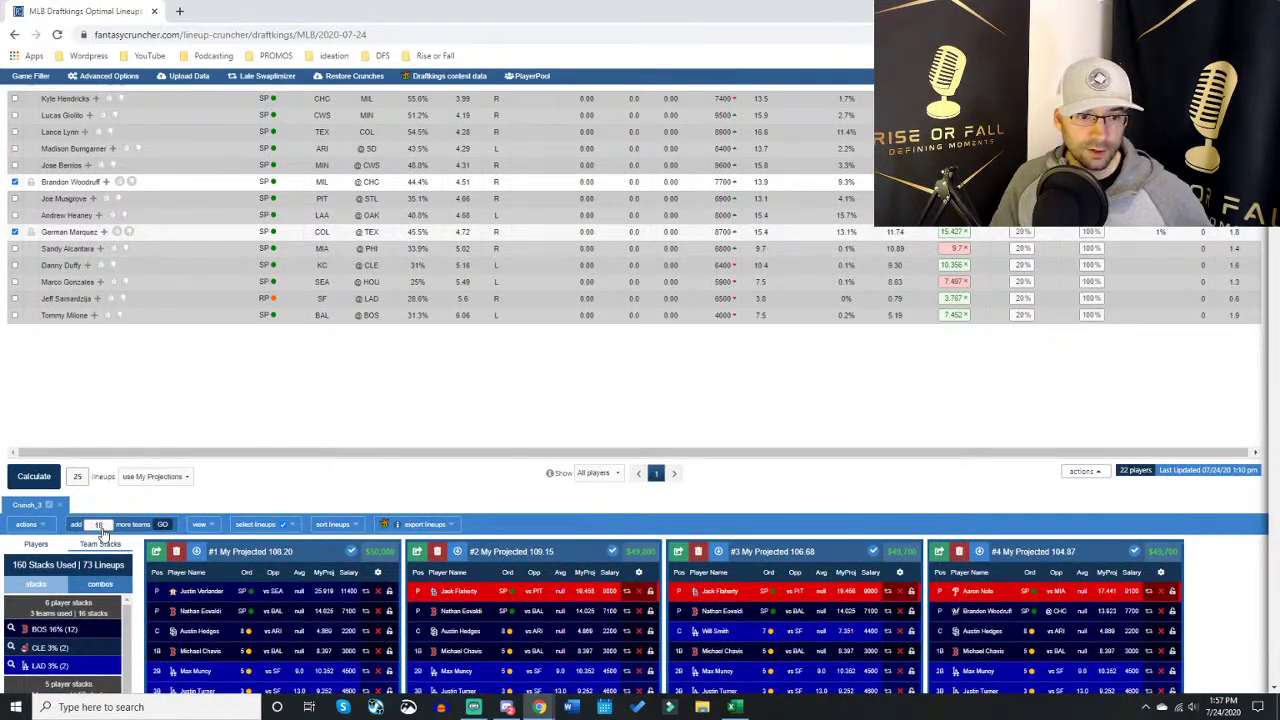
{"action": "left_click", "coordinate": [163, 527]}
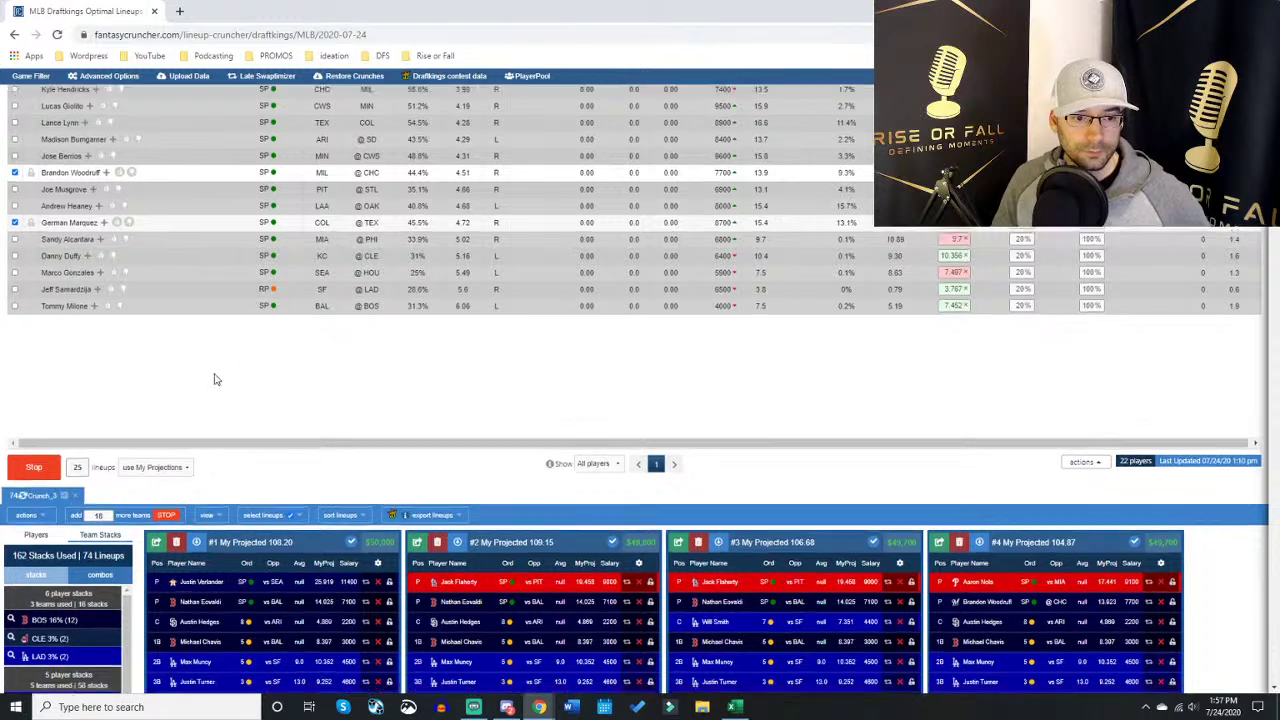
{"action": "scroll", "coordinate": [211, 374], "scroll_direction": "down", "scroll_amount": 2}
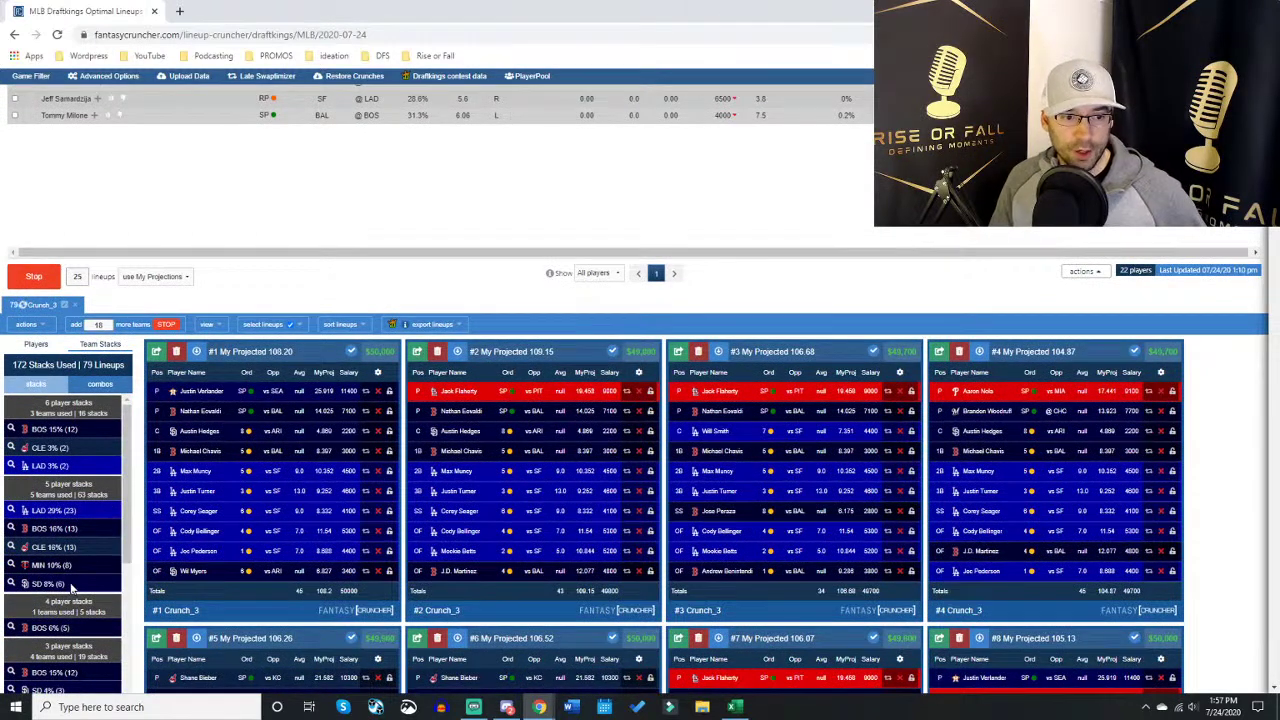
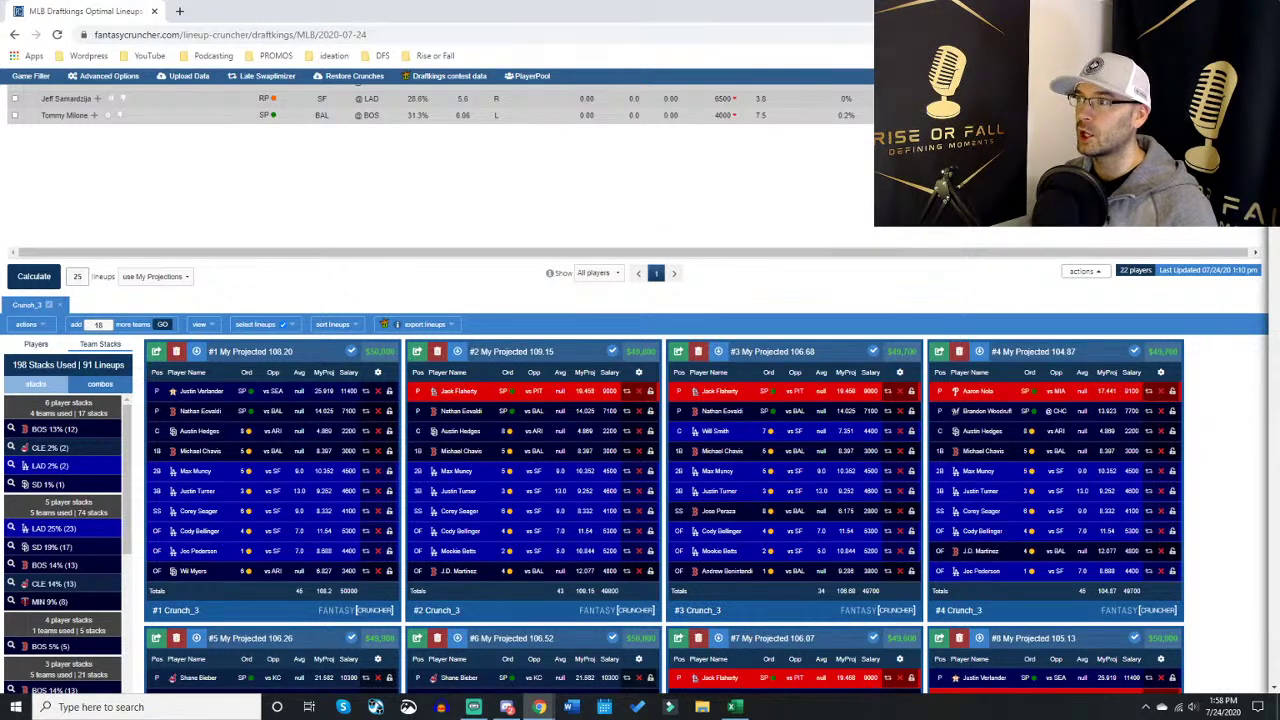
Step: Bring the YouTube live stream page into the browser window, check the stream and its chat, and remove the page again
{"action": "left_click_drag", "start_coordinate": [620, 4], "coordinate": [366, 27]}
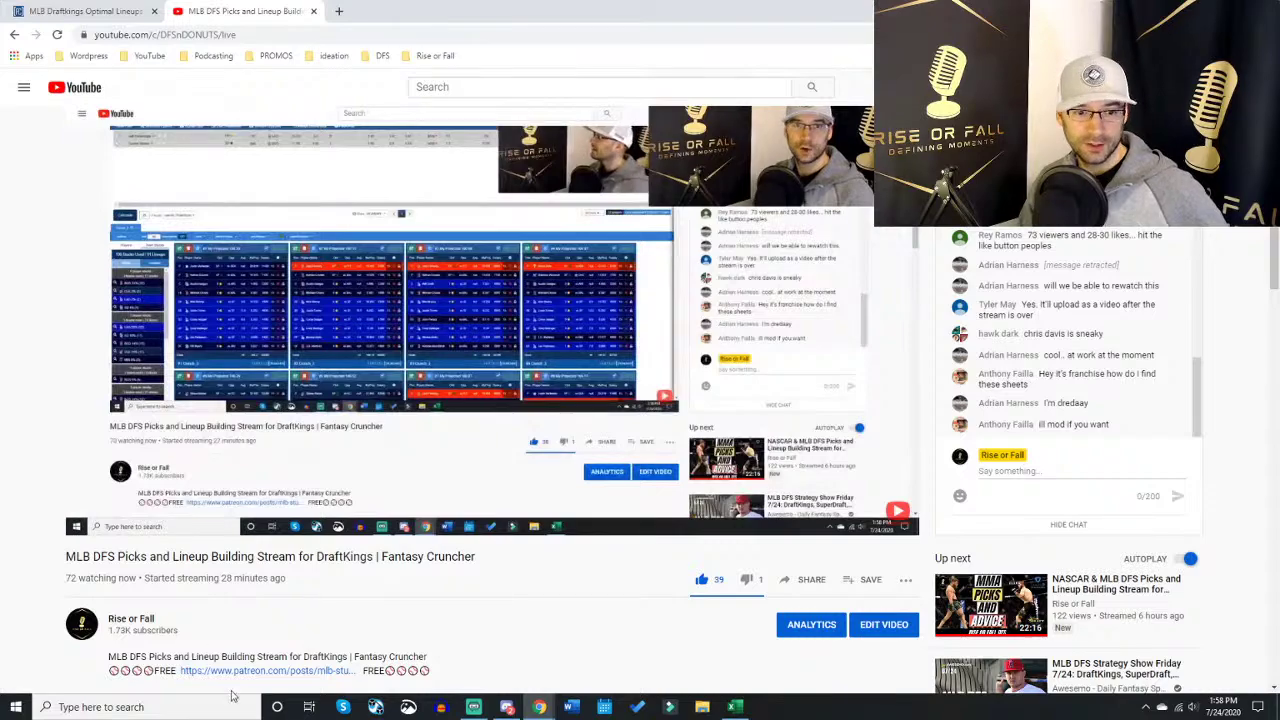
{"action": "left_click", "coordinate": [313, 11]}
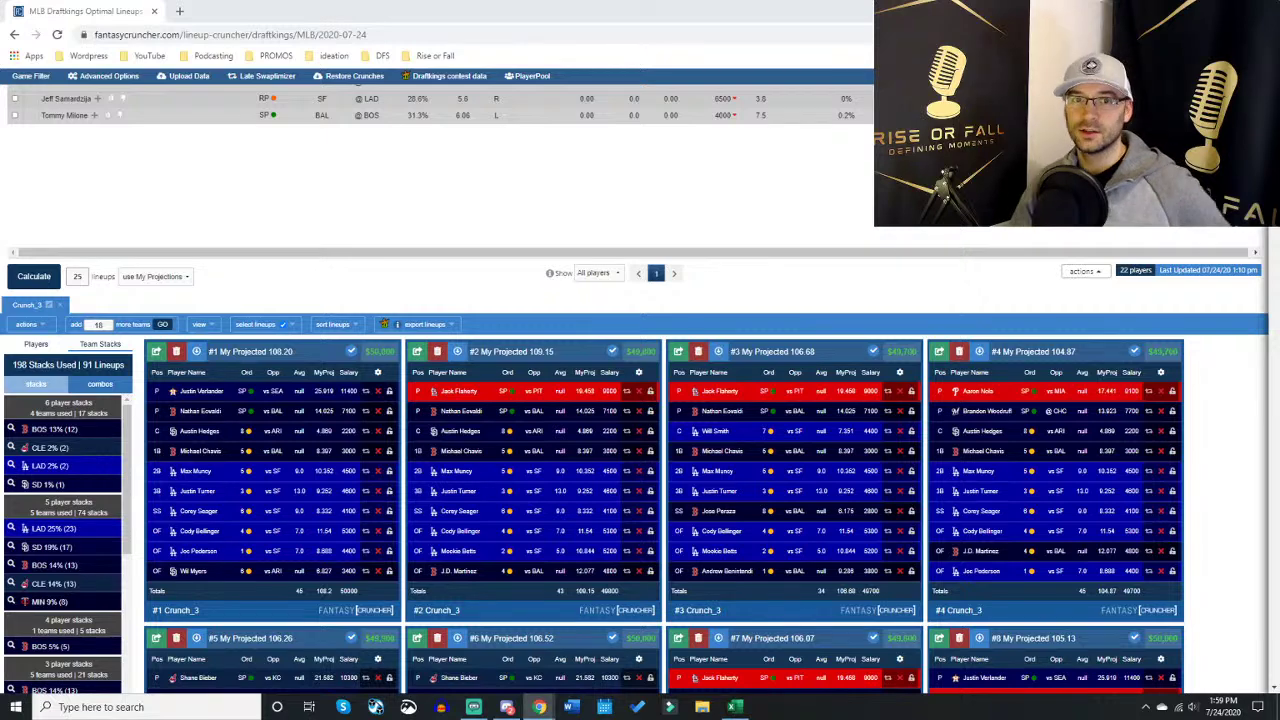
Step: Switch to MLB Study Hub 07-24-20 in Excel and show all teams again in the Batter Matchups table
{"action": "left_click", "coordinate": [733, 707]}
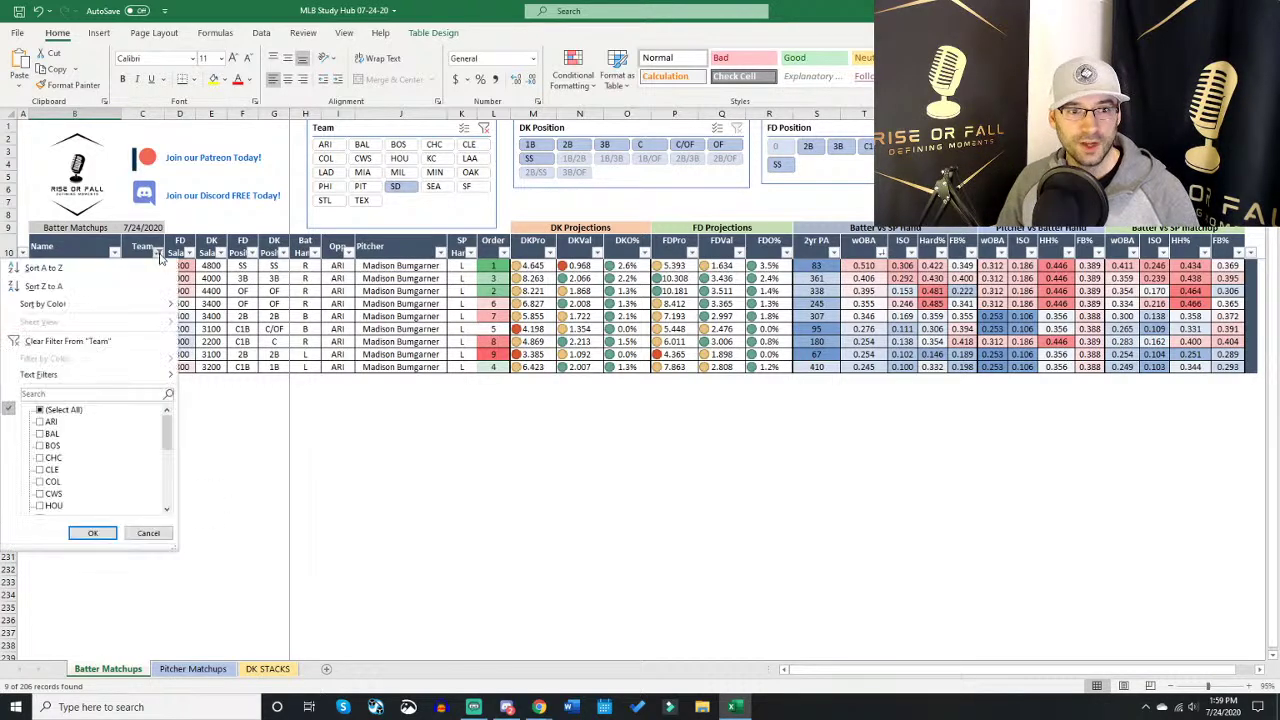
{"action": "left_click", "coordinate": [158, 252]}
{"action": "left_click", "coordinate": [45, 411]}
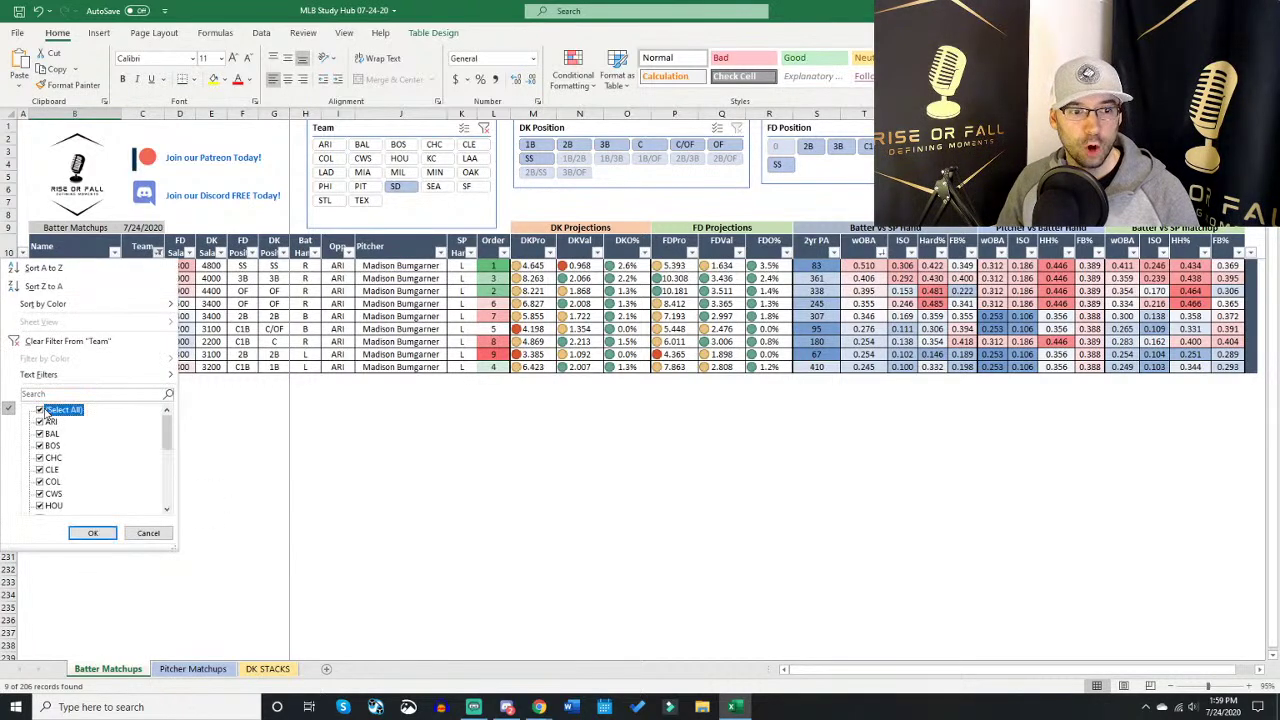
{"action": "left_click", "coordinate": [92, 533]}
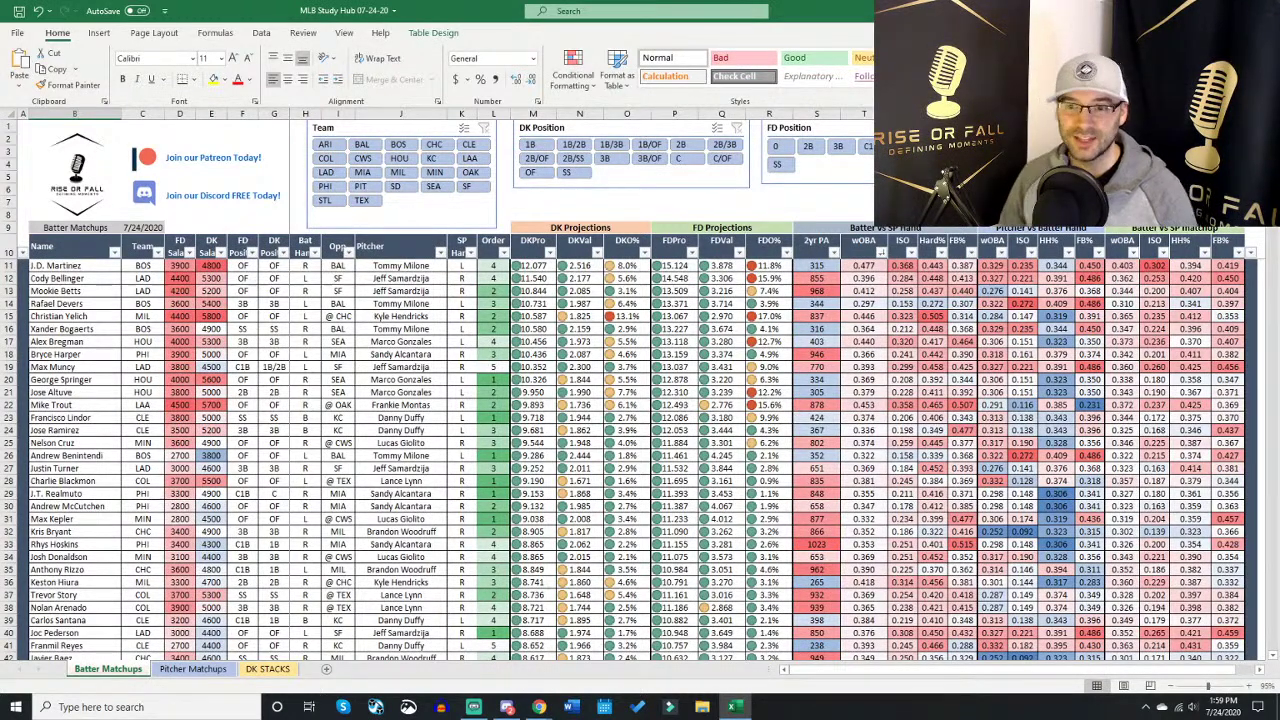
Step: Bring up the Statbot messages dashboard, look over the top members and channels, and return to the Fantasy Cruncher pitcher list
{"action": "key", "text": "alt+Tab"}
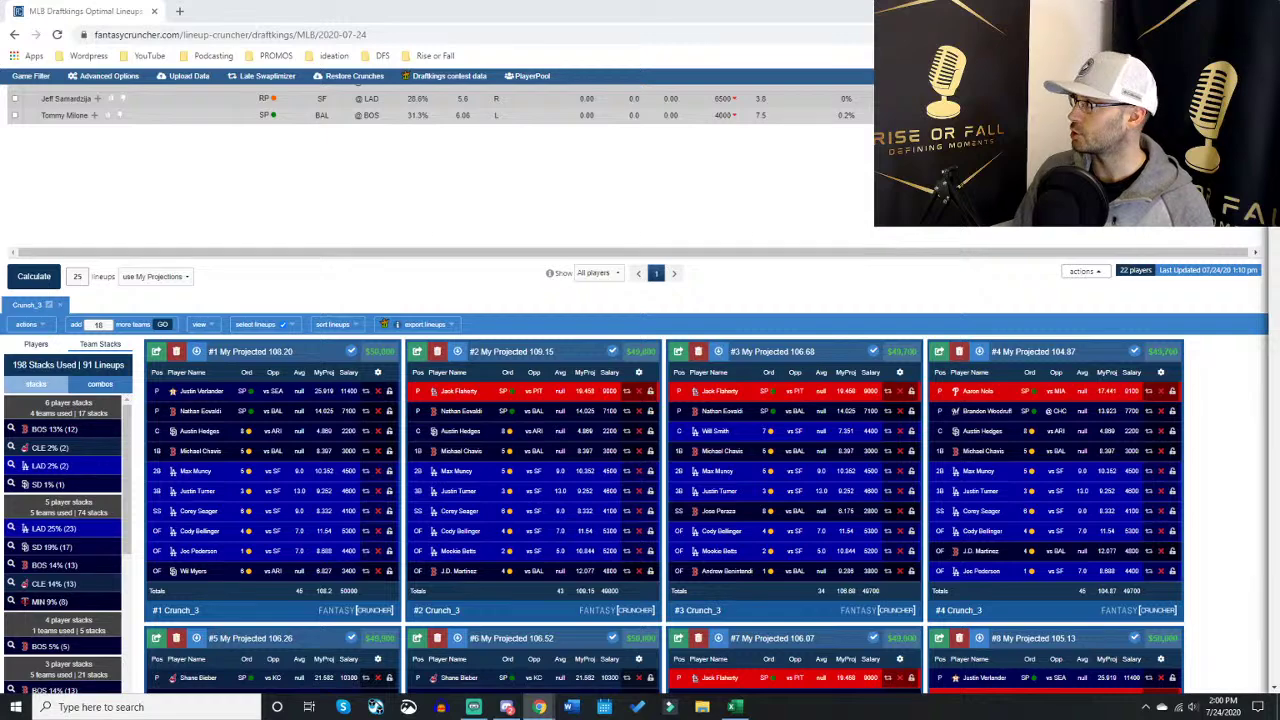
{"action": "left_click_drag", "start_coordinate": [1279, 247], "coordinate": [575, 2]}
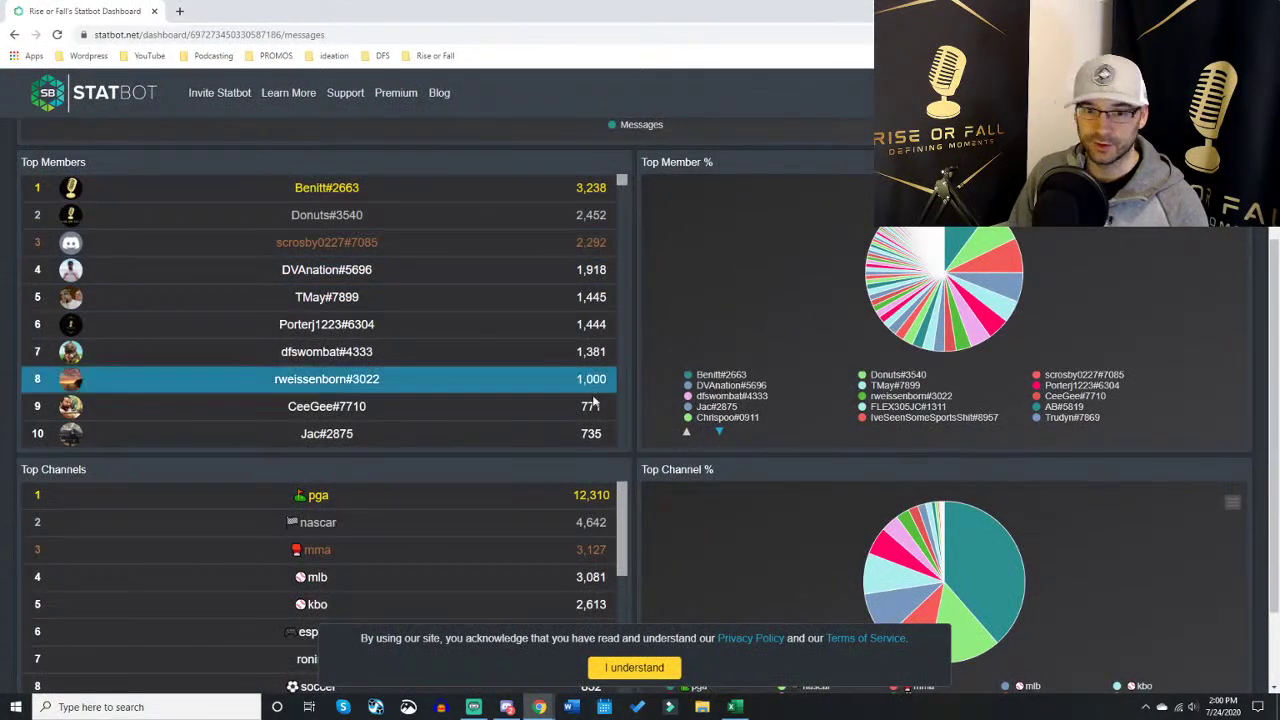
{"action": "scroll", "coordinate": [560, 380], "scroll_direction": "down", "scroll_amount": 1}
{"action": "scroll", "coordinate": [557, 346], "scroll_direction": "up", "scroll_amount": 1}
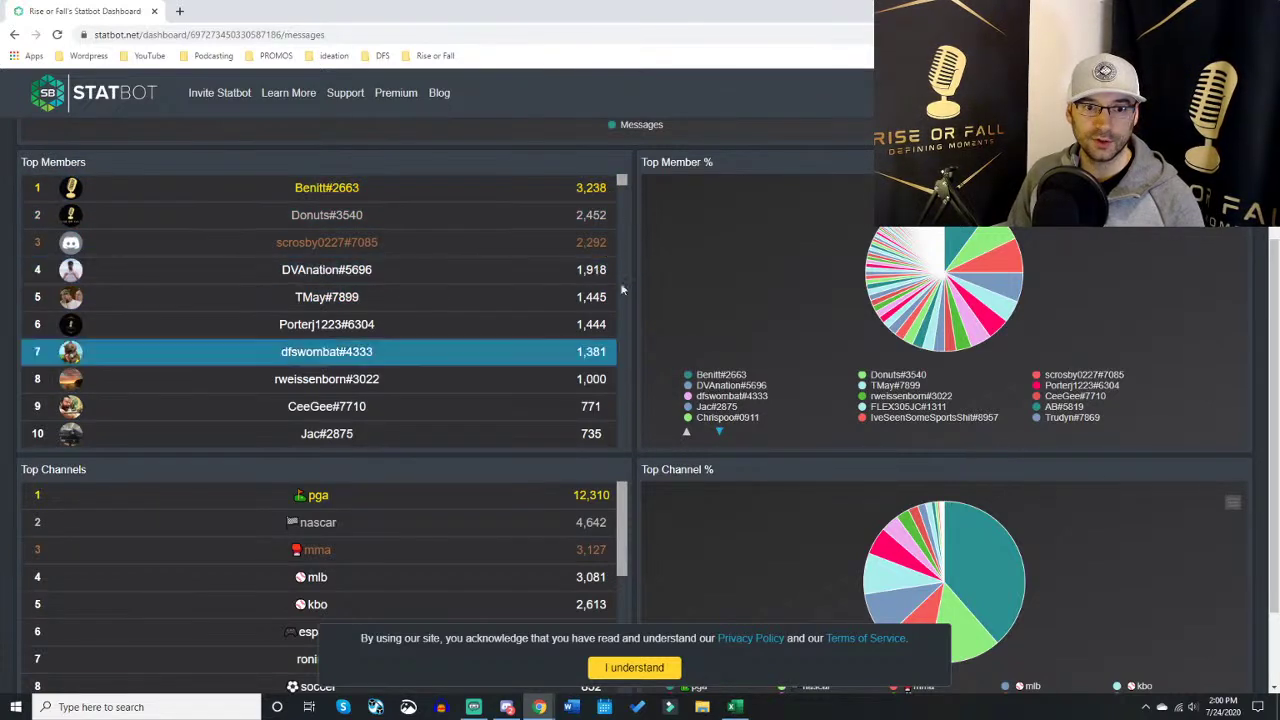
{"action": "scroll", "coordinate": [678, 284], "scroll_direction": "down", "scroll_amount": 1}
{"action": "scroll", "coordinate": [676, 290], "scroll_direction": "down", "scroll_amount": 1}
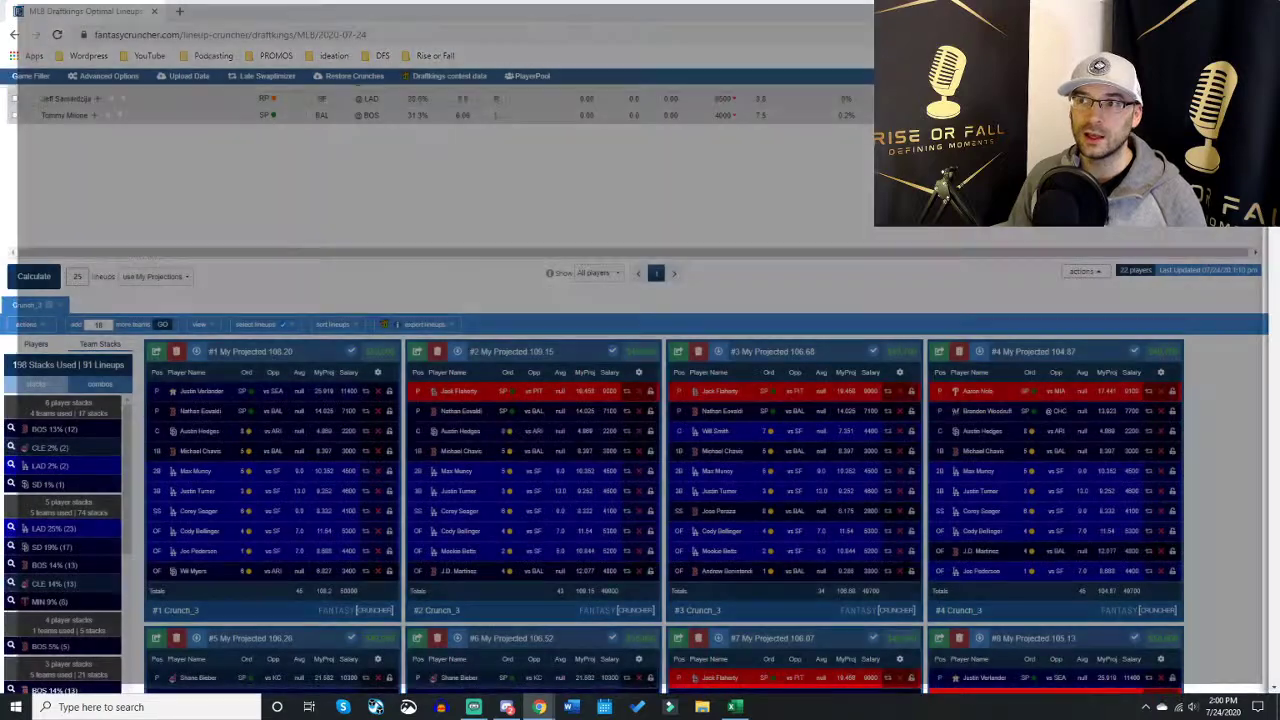
{"action": "scroll", "coordinate": [366, 165], "scroll_direction": "up", "scroll_amount": 5}
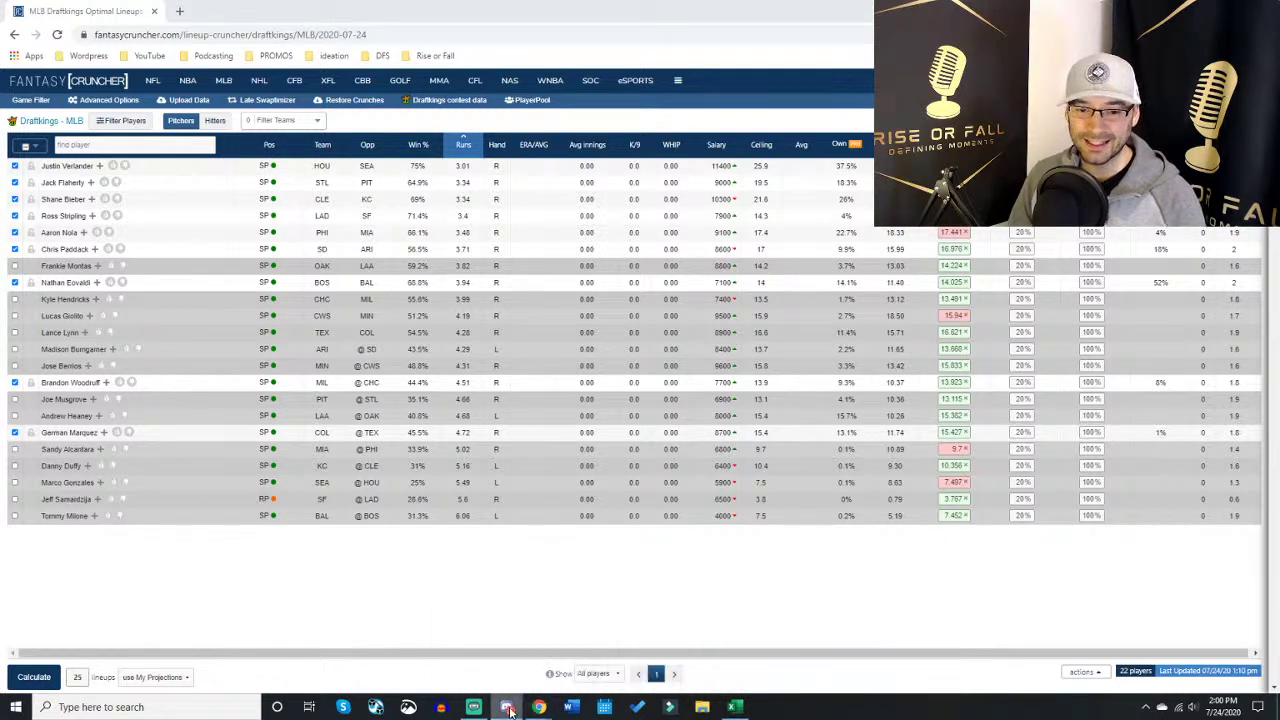
Step: Switch to Discord, open the mlb-legends-links channel under Chat and Content, and view the enlarged SP Table for the 7/24 Main Slate
{"action": "left_click_drag", "start_coordinate": [1279, 22], "coordinate": [463, 22]}
{"action": "double_click", "coordinate": [468, 20]}
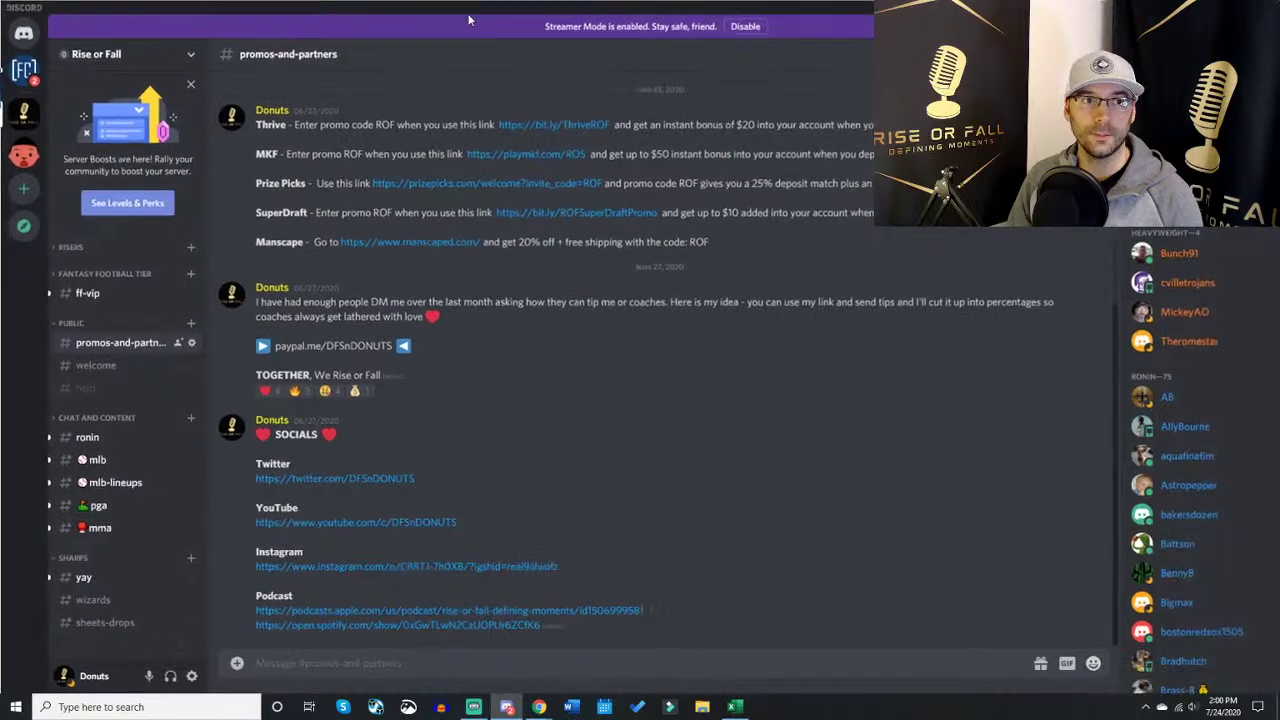
{"action": "left_click", "coordinate": [105, 418]}
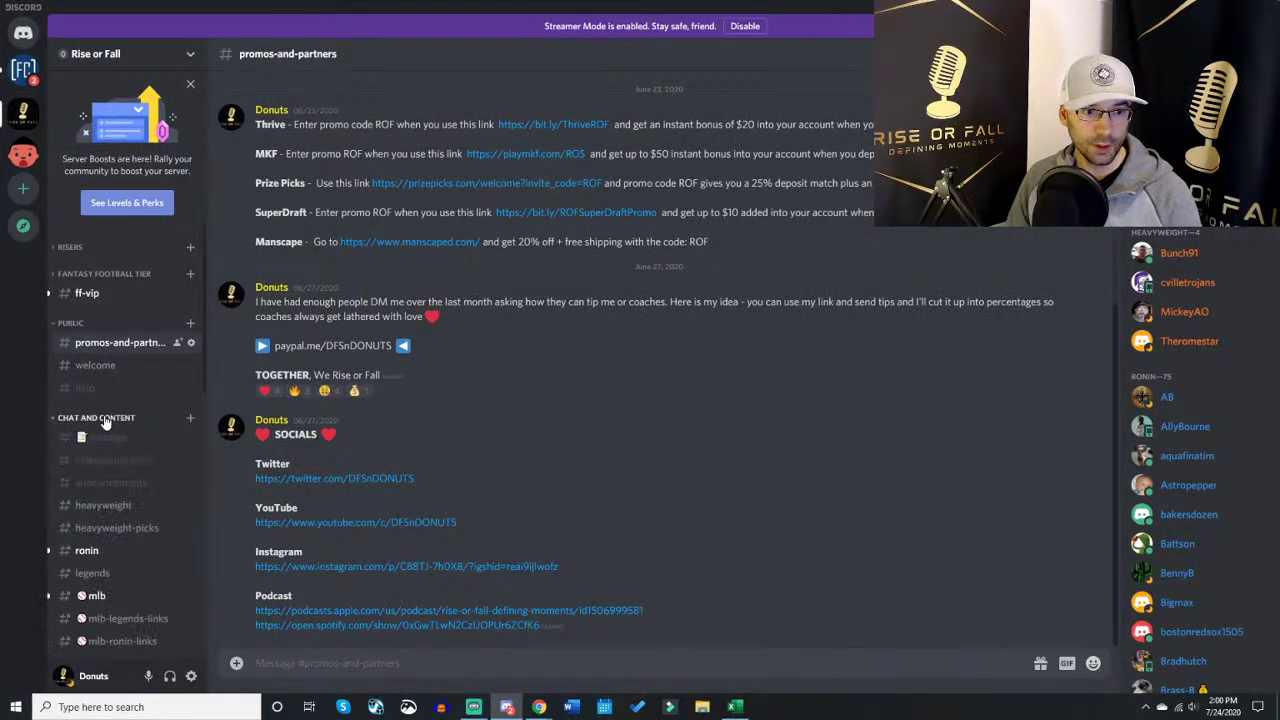
{"action": "scroll", "coordinate": [131, 440], "scroll_direction": "down", "scroll_amount": 3}
{"action": "left_click", "coordinate": [128, 419]}
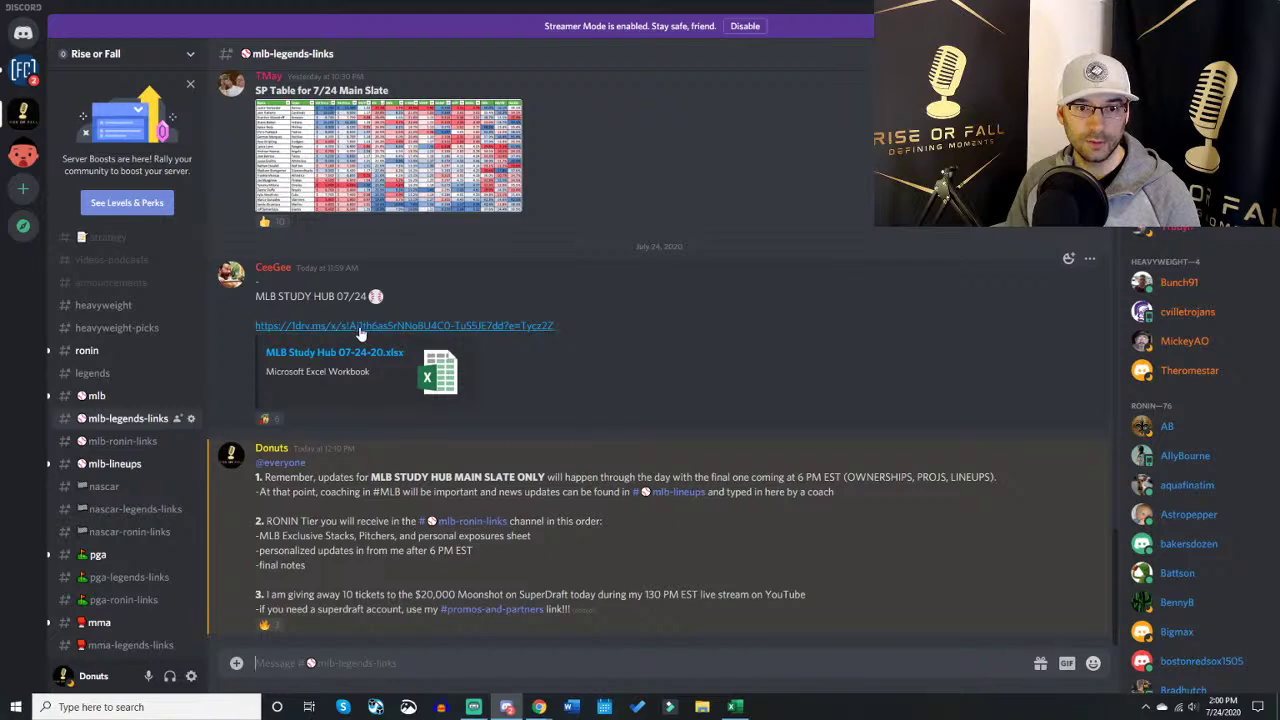
{"action": "left_click", "coordinate": [380, 175]}
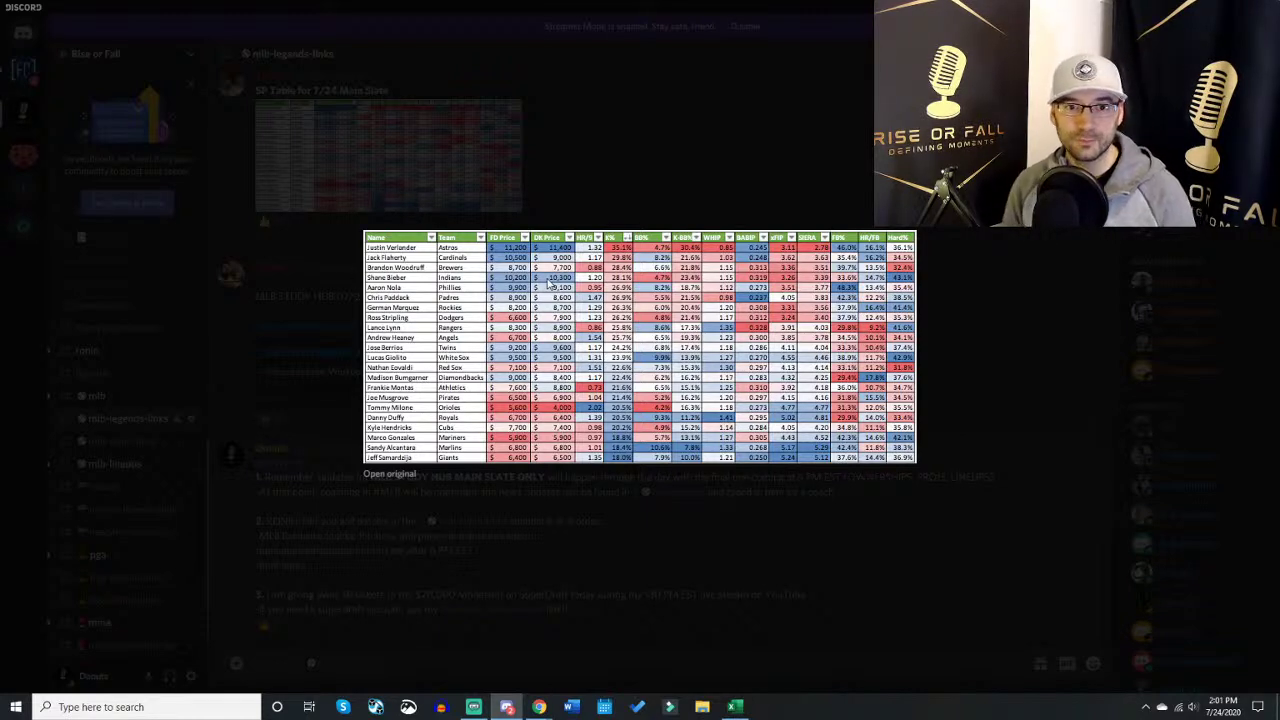
{"action": "left_click", "coordinate": [633, 165]}
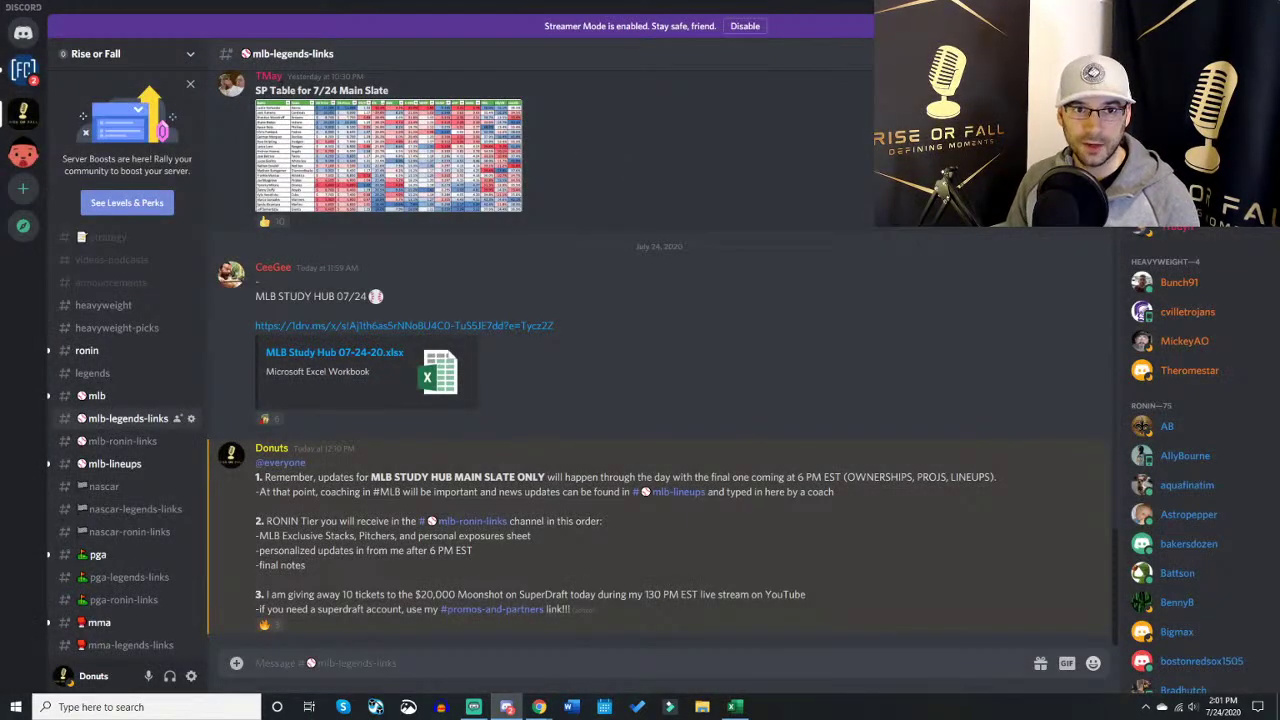
Step: Open the data upload dialog in Fantasy Cruncher and copy all batter names from the Batter Matchups sheet in Excel
{"action": "key", "text": "alt+Tab"}
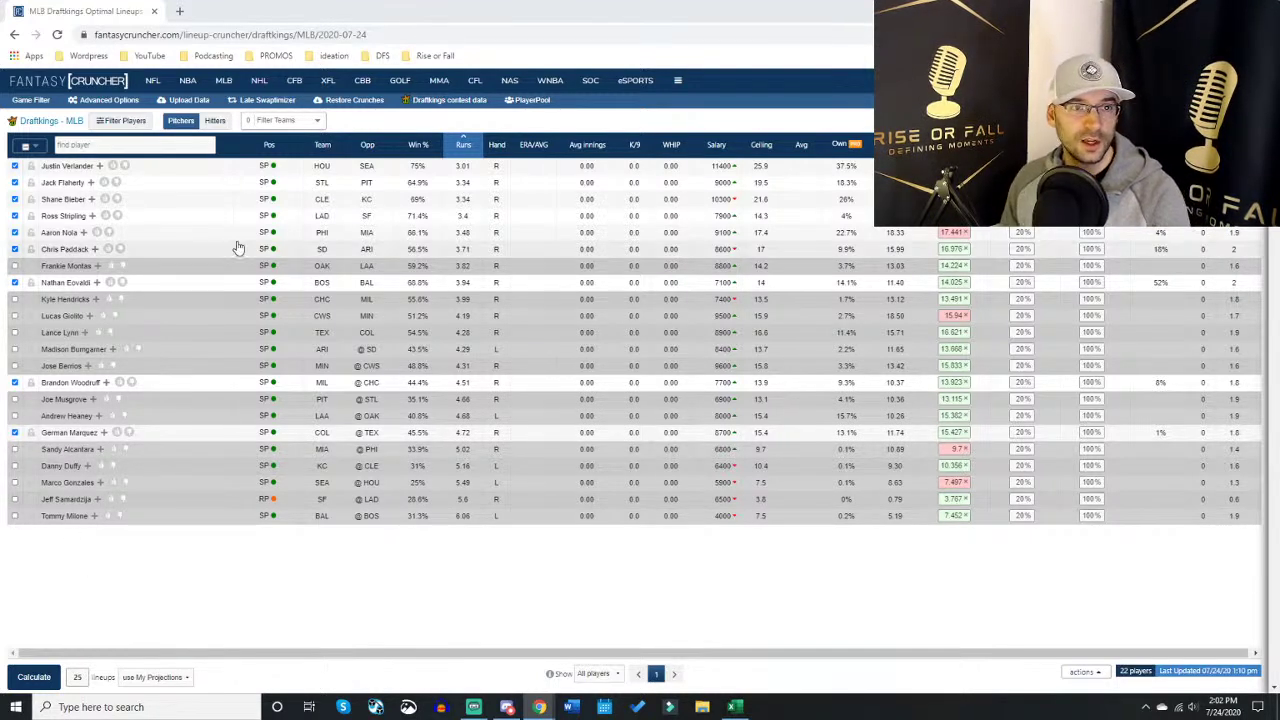
{"action": "left_click", "coordinate": [185, 100]}
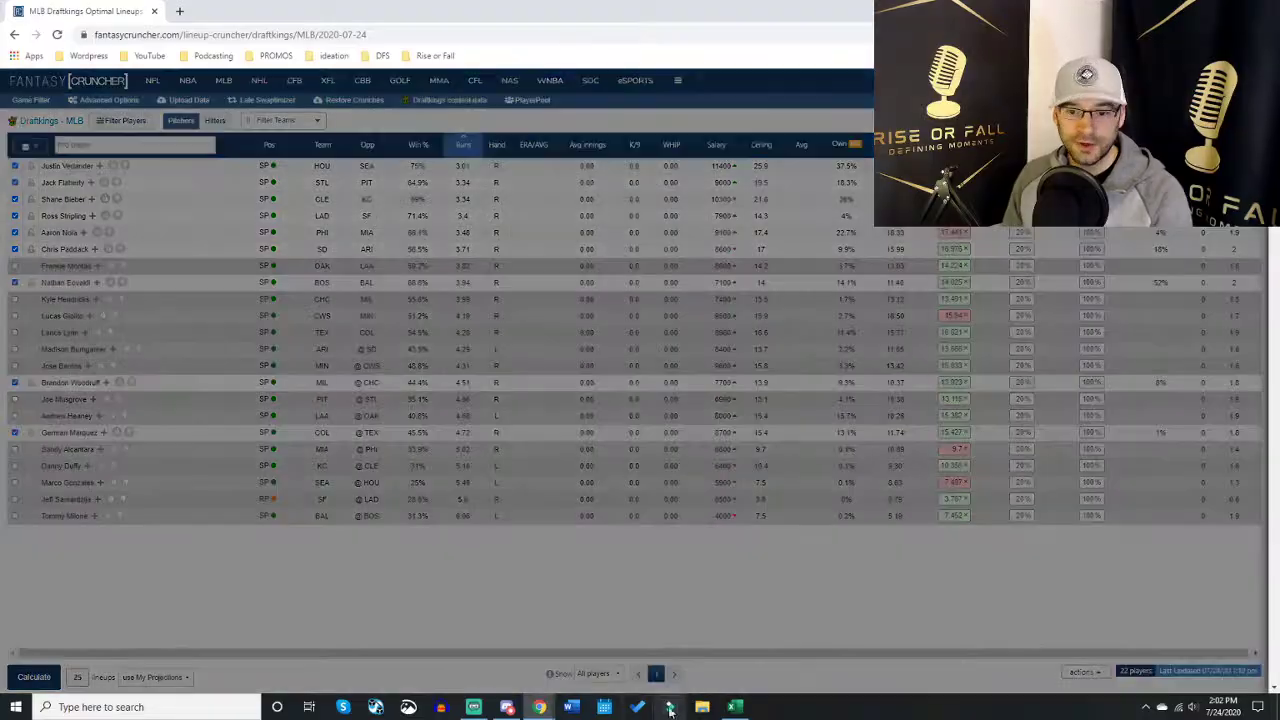
{"action": "left_click", "coordinate": [736, 707]}
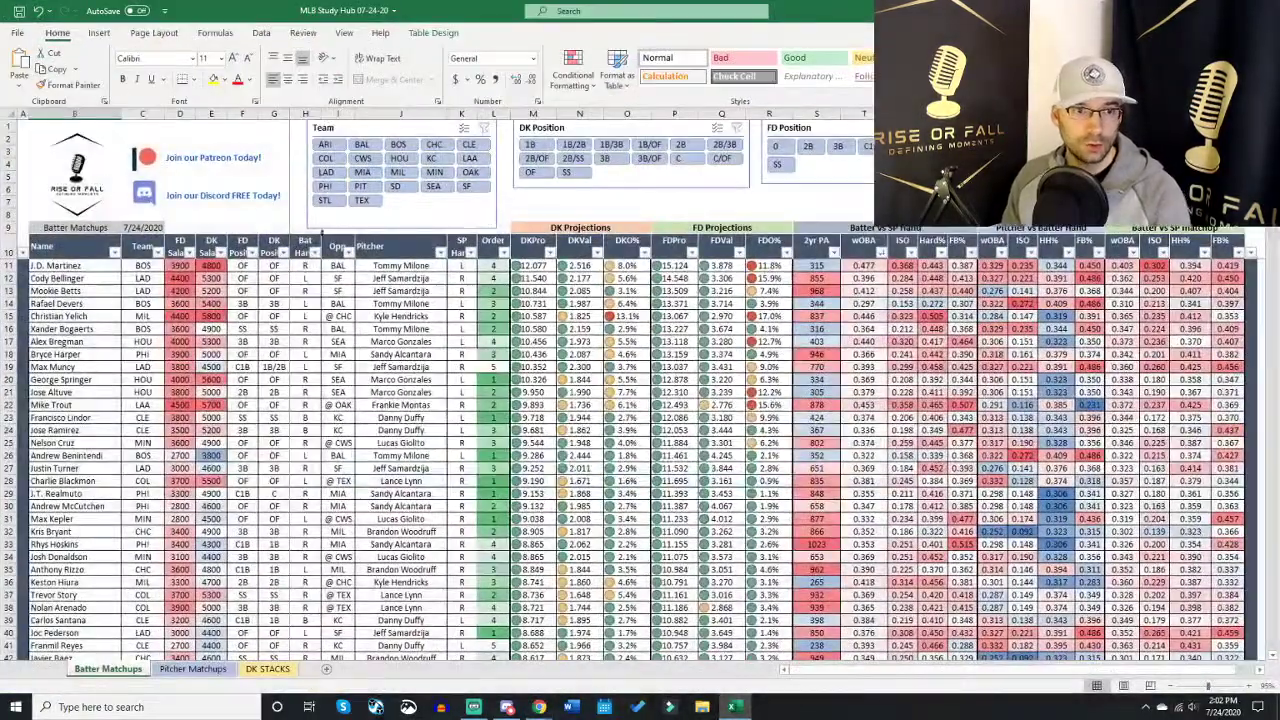
{"action": "left_click_drag", "start_coordinate": [122, 282], "coordinate": [91, 630]}
{"action": "key", "text": "ctrl+c"}
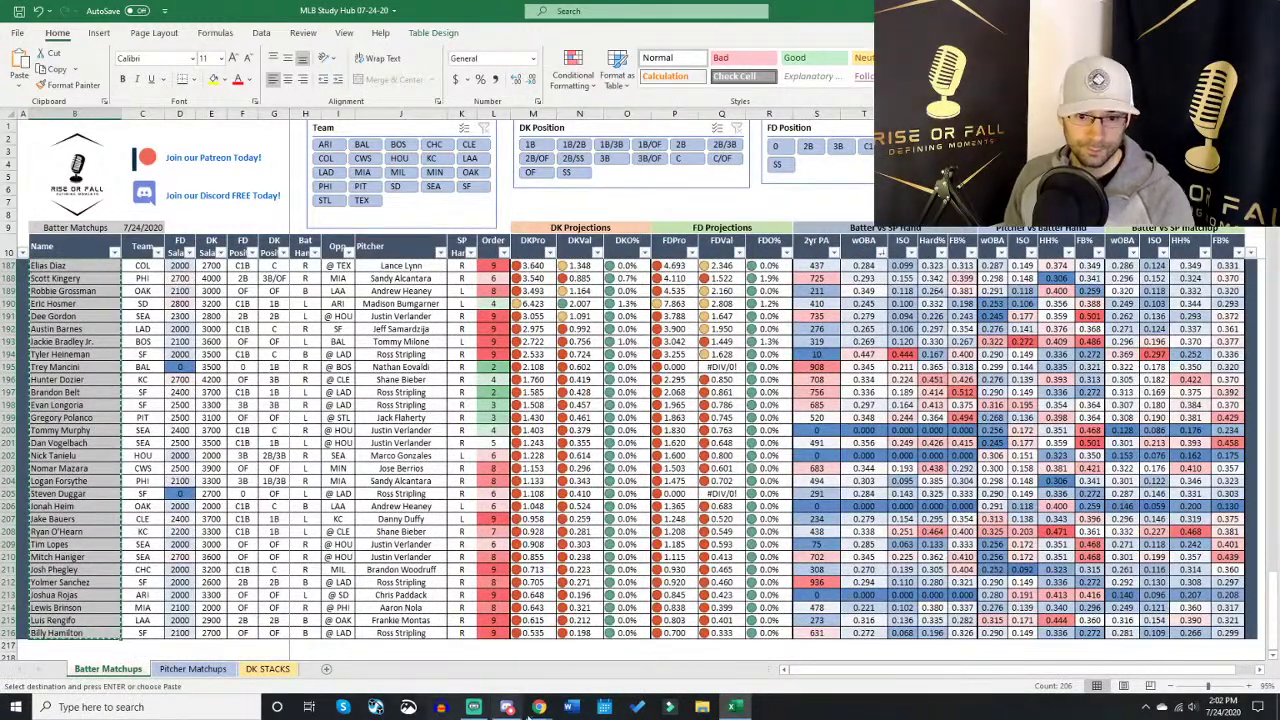
Step: Switch to Fantasy Cruncher, paste the batter names into the upload table's Player Name column, and select the first Projection cell
{"action": "mouse_move", "coordinate": [539, 707]}
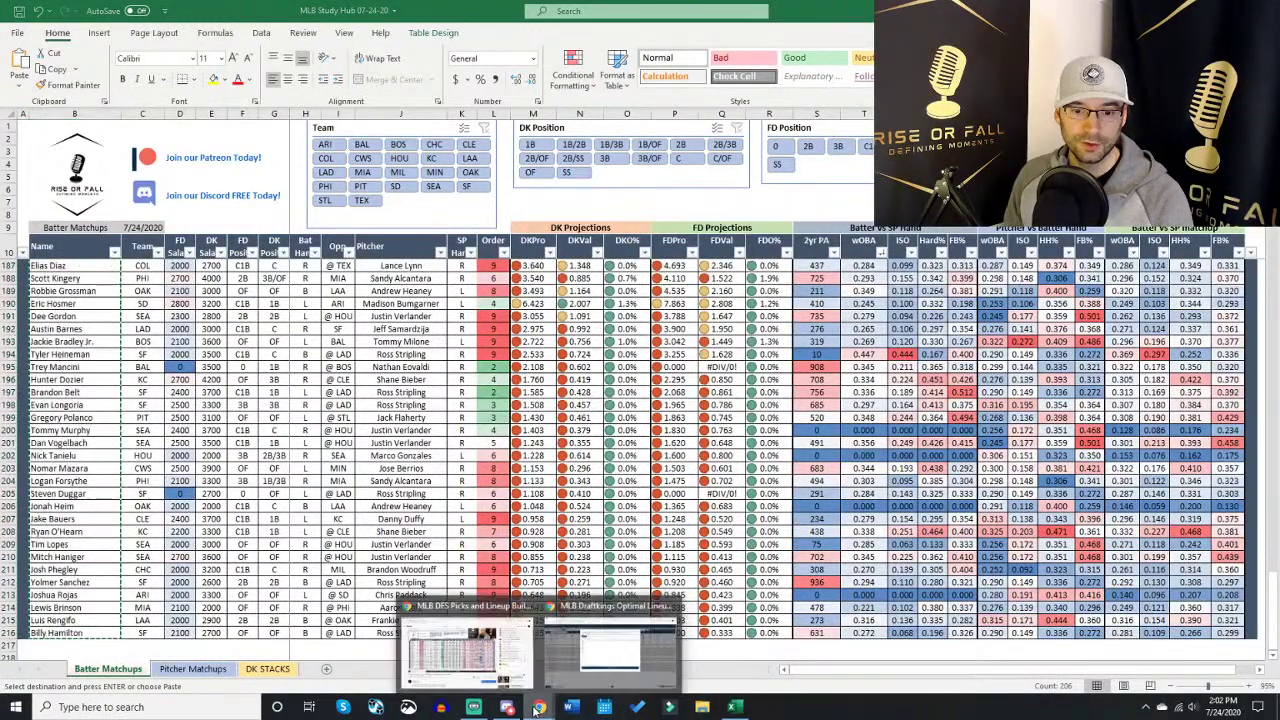
{"action": "left_click", "coordinate": [610, 640]}
{"action": "left_click", "coordinate": [460, 240]}
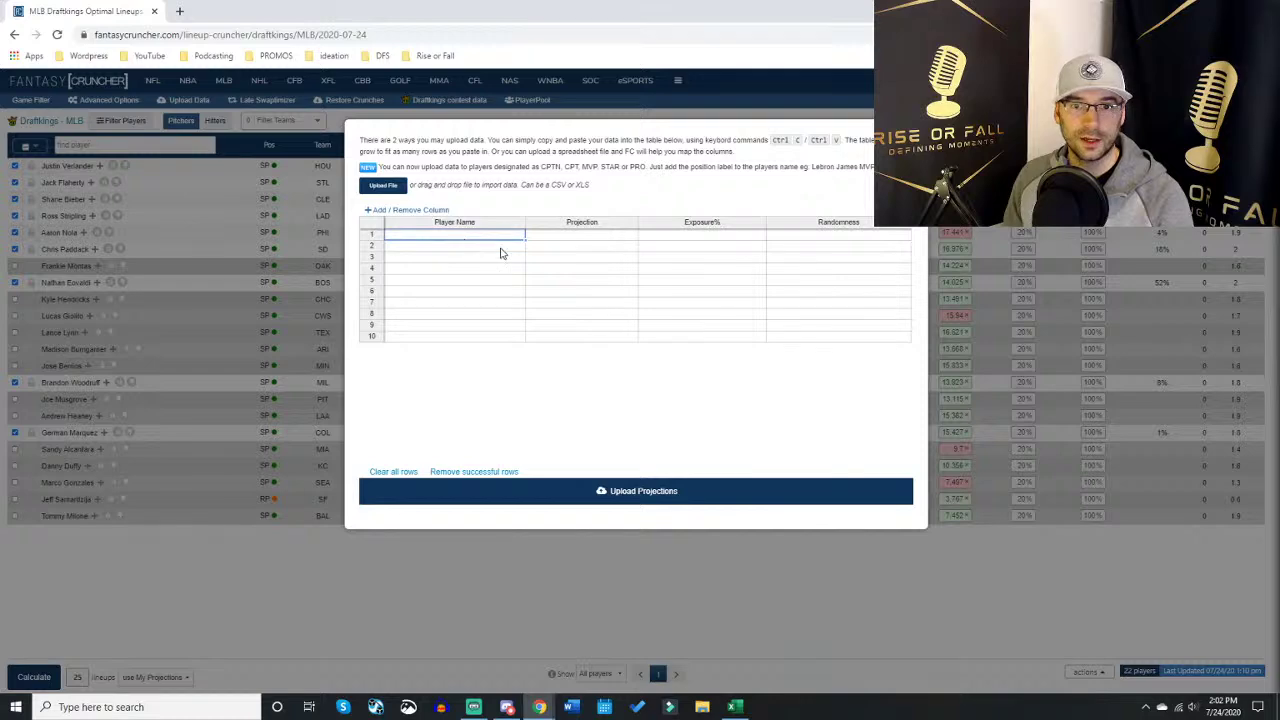
{"action": "key", "text": "ctrl+v"}
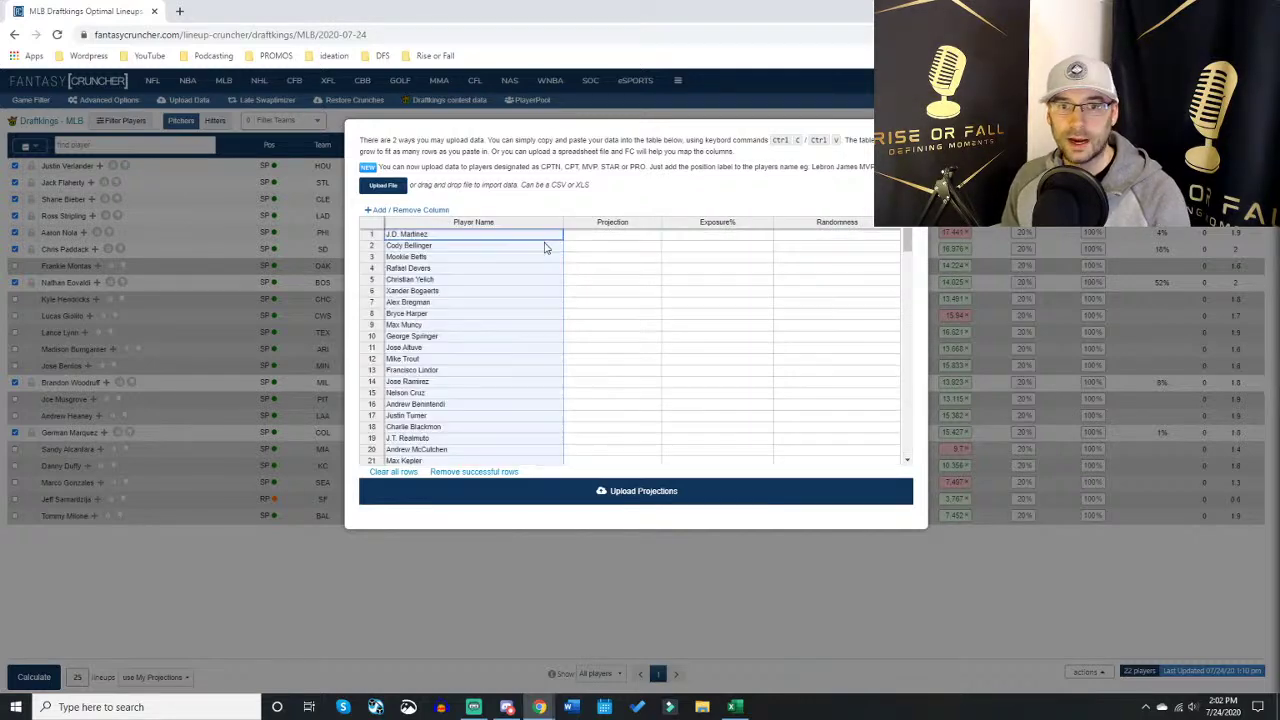
{"action": "left_click", "coordinate": [598, 235]}
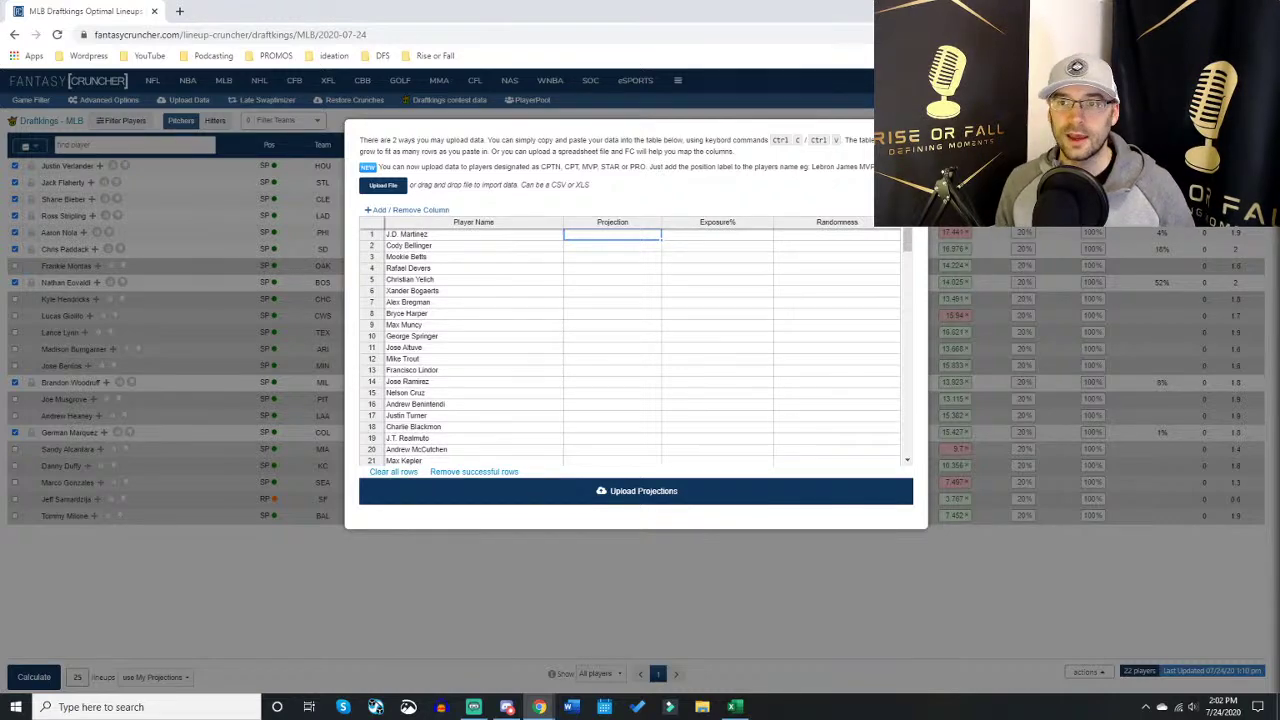
Step: Close the data upload dialog without uploading and sort the pitchers by projection from highest to lowest
{"action": "left_click", "coordinate": [915, 132]}
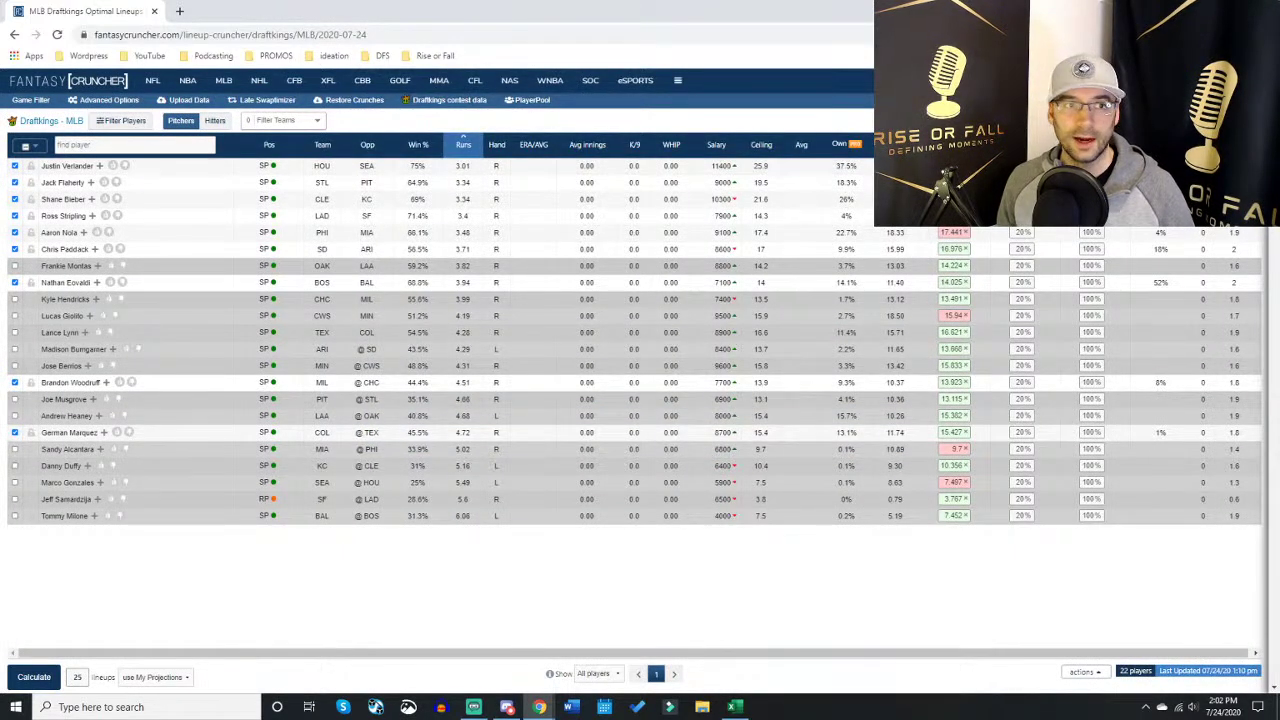
{"action": "left_click", "coordinate": [954, 145]}
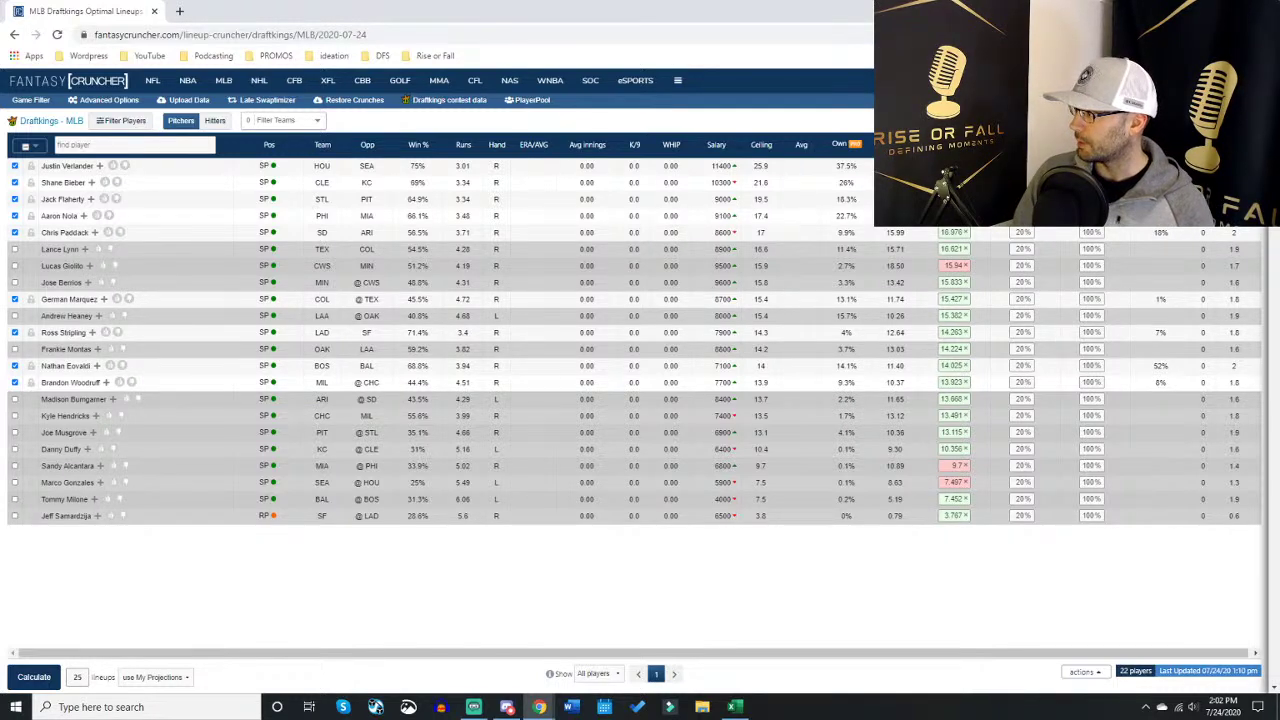
Step: Switch to the Excel Study Hub, open the DK STACKS sheet, expand LAD, and examine its range-of-outcomes and DKO% vs Field figures
{"action": "left_click", "coordinate": [737, 707]}
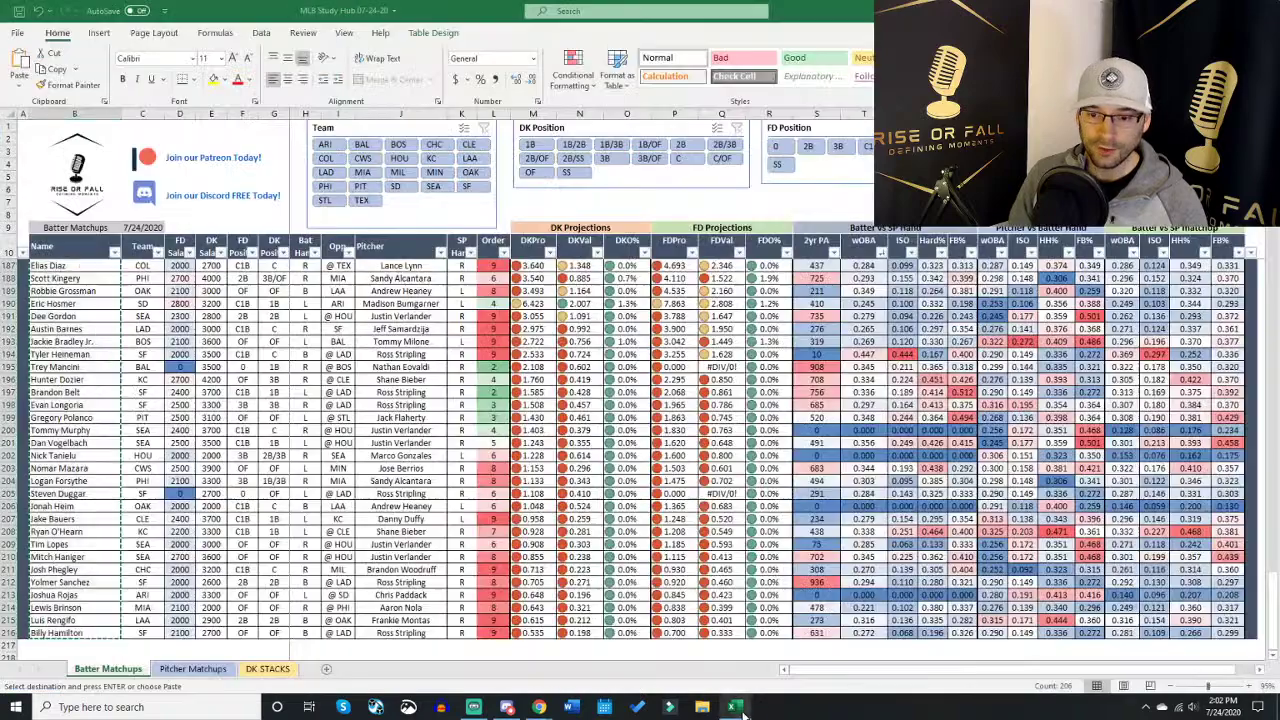
{"action": "left_click", "coordinate": [268, 669]}
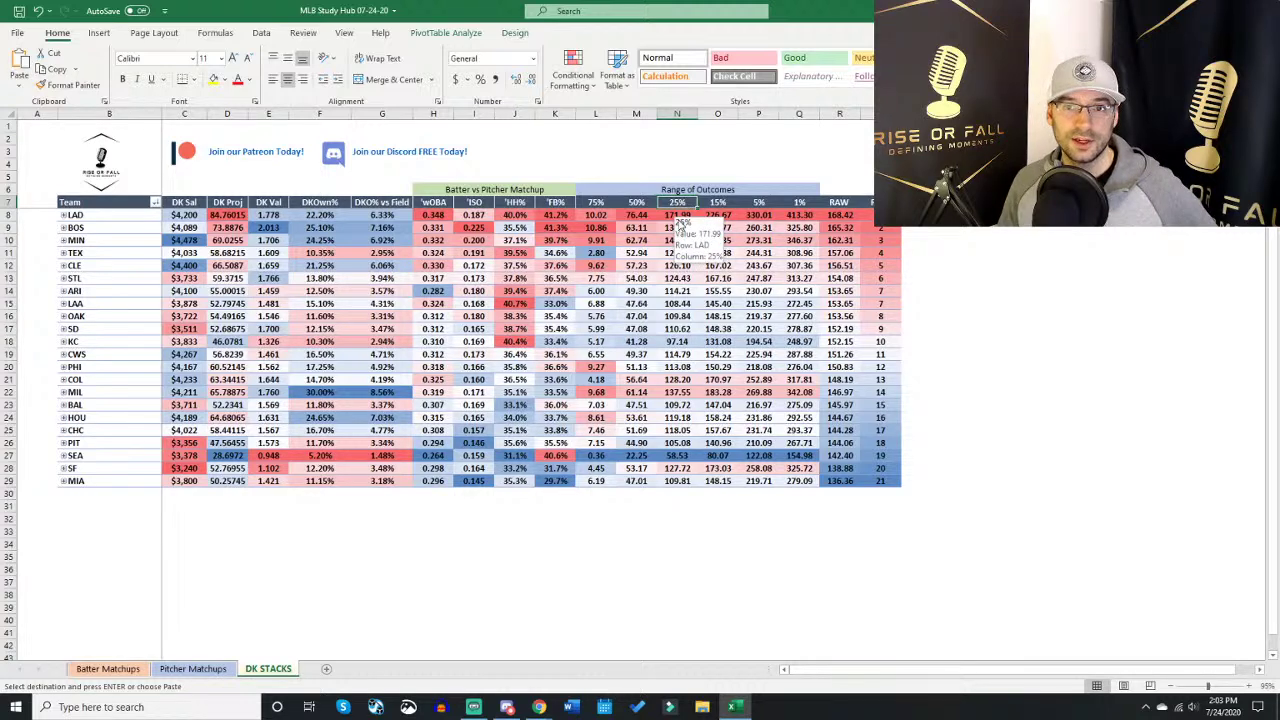
{"action": "left_click", "coordinate": [679, 214]}
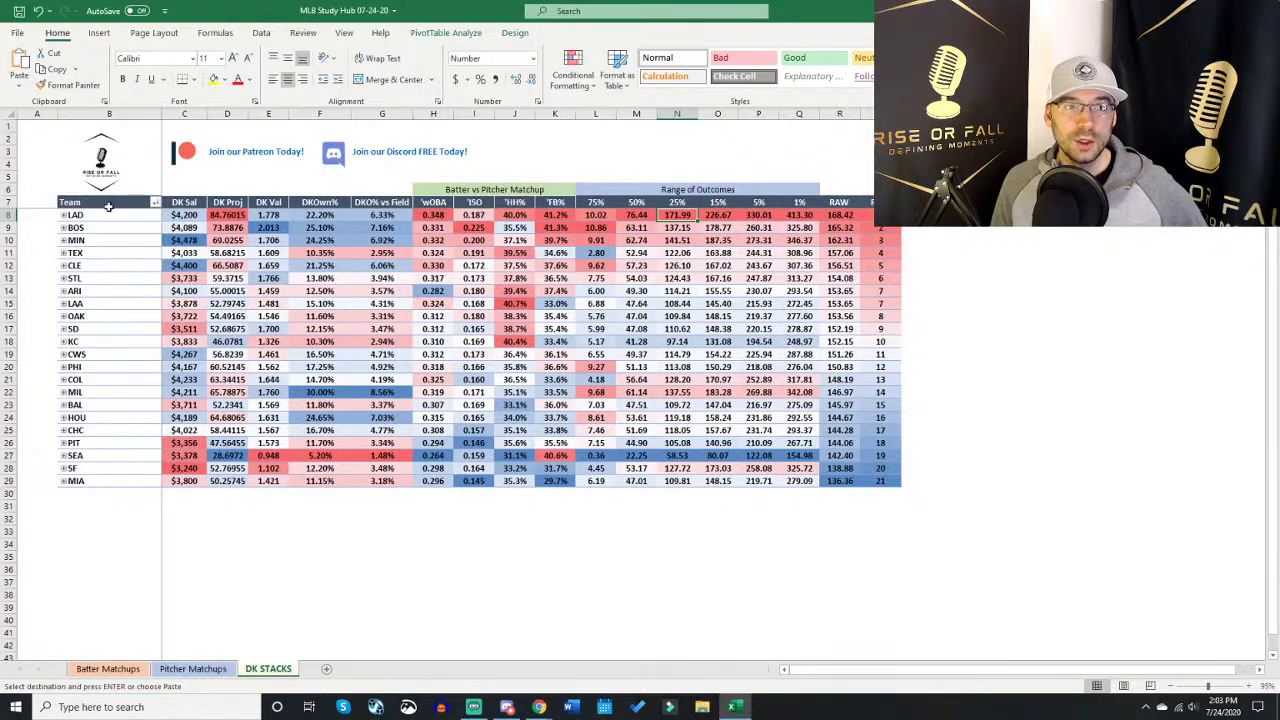
{"action": "left_click", "coordinate": [63, 215]}
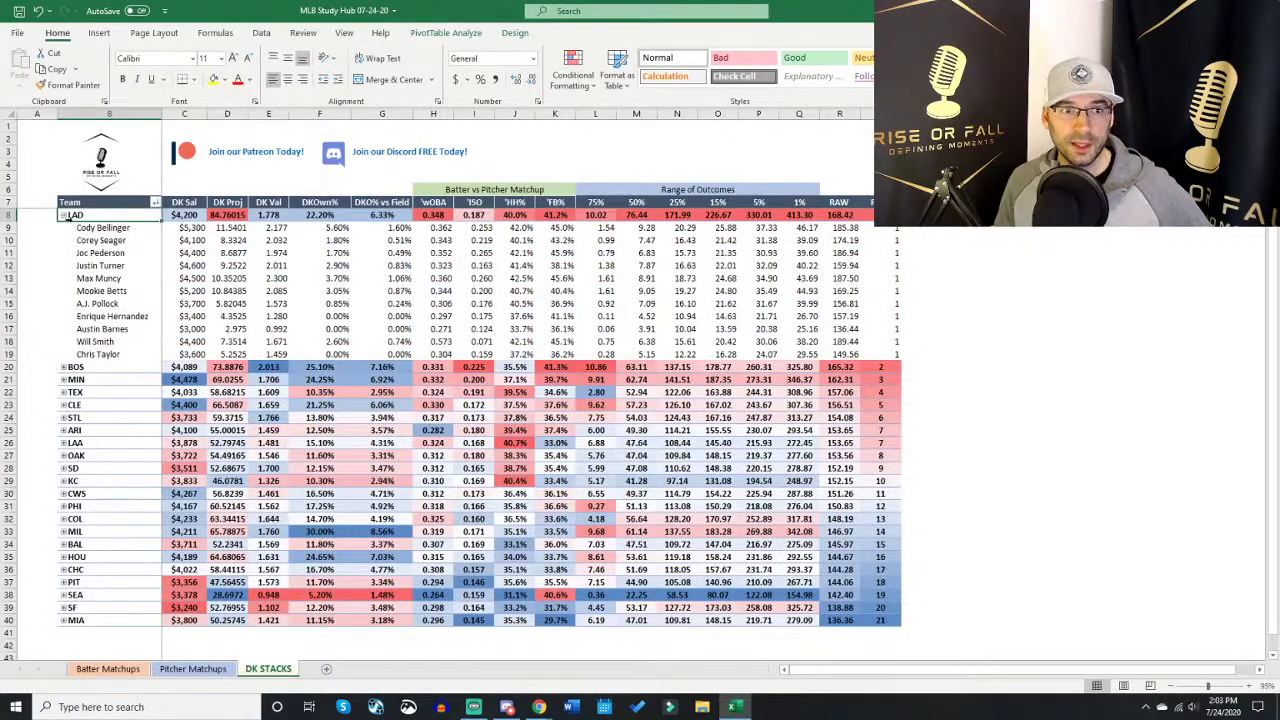
{"action": "left_click", "coordinate": [677, 228]}
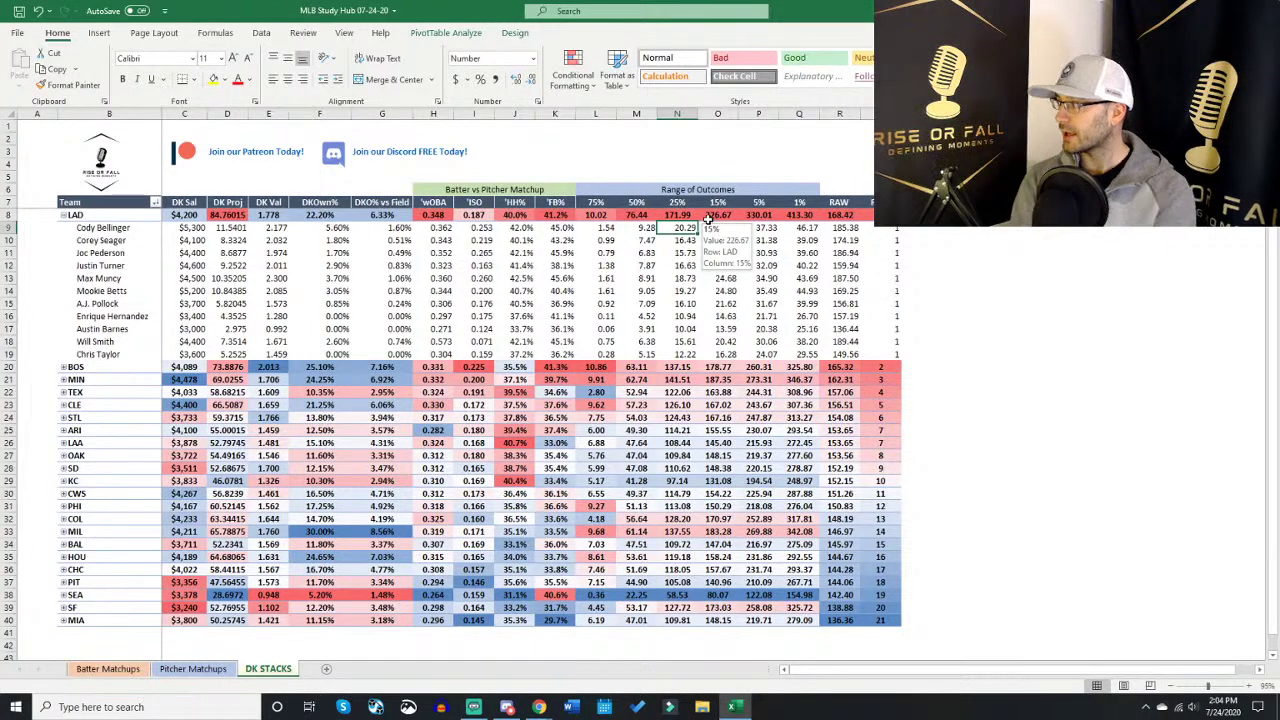
{"action": "left_click", "coordinate": [362, 207]}
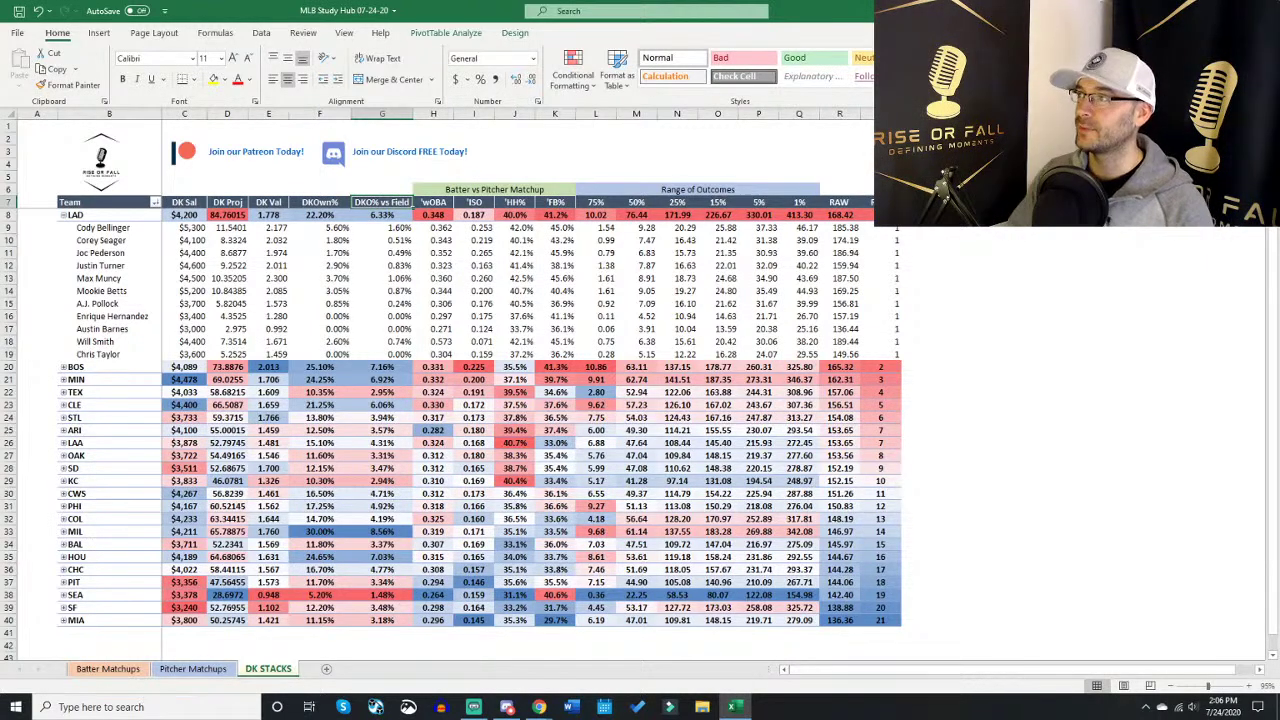
Step: Switch to Twitter, change to the RiseorFall account, and look over its profile and pinned tweet
{"action": "key", "text": "alt+Tab"}
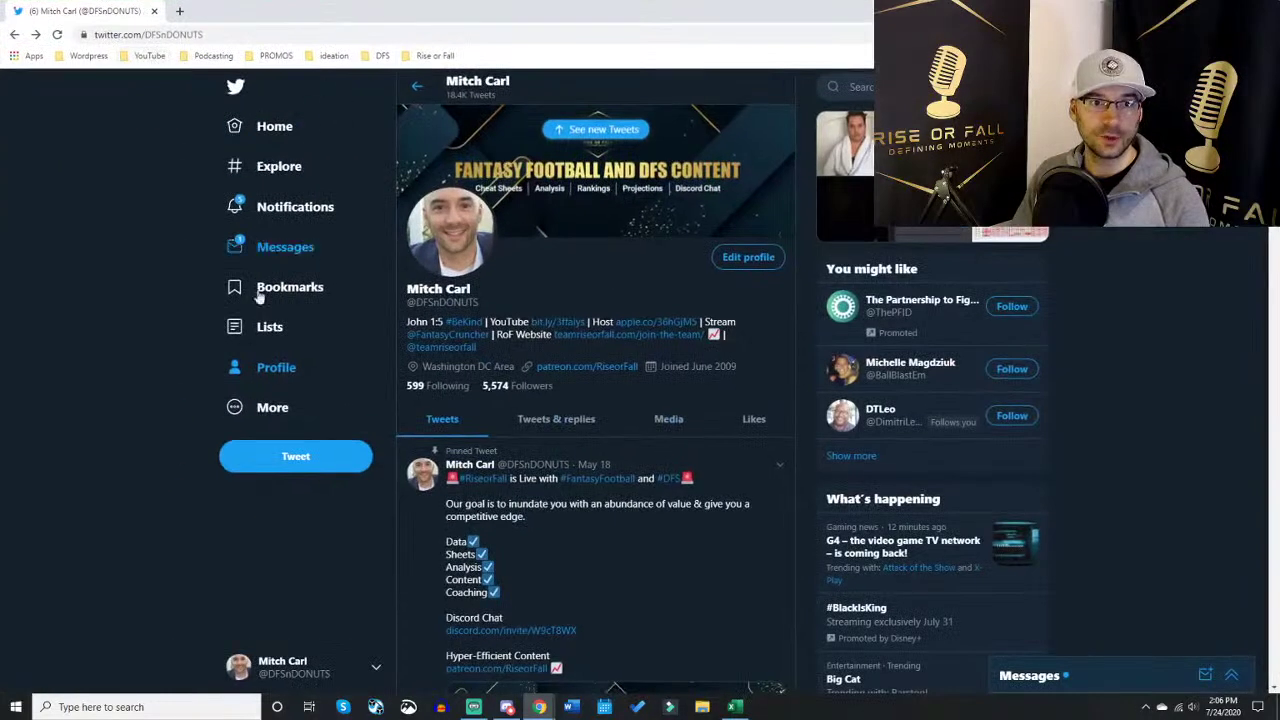
{"action": "left_click", "coordinate": [320, 660]}
{"action": "left_click", "coordinate": [306, 515]}
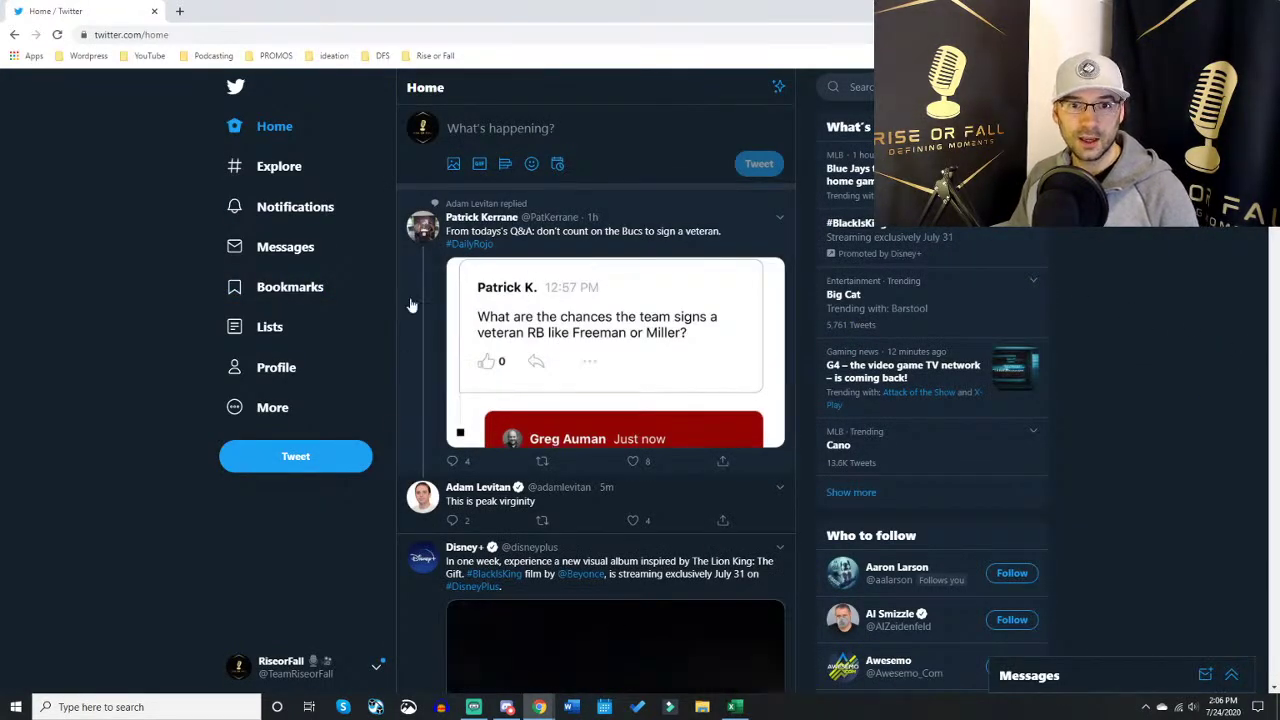
{"action": "left_click", "coordinate": [290, 369]}
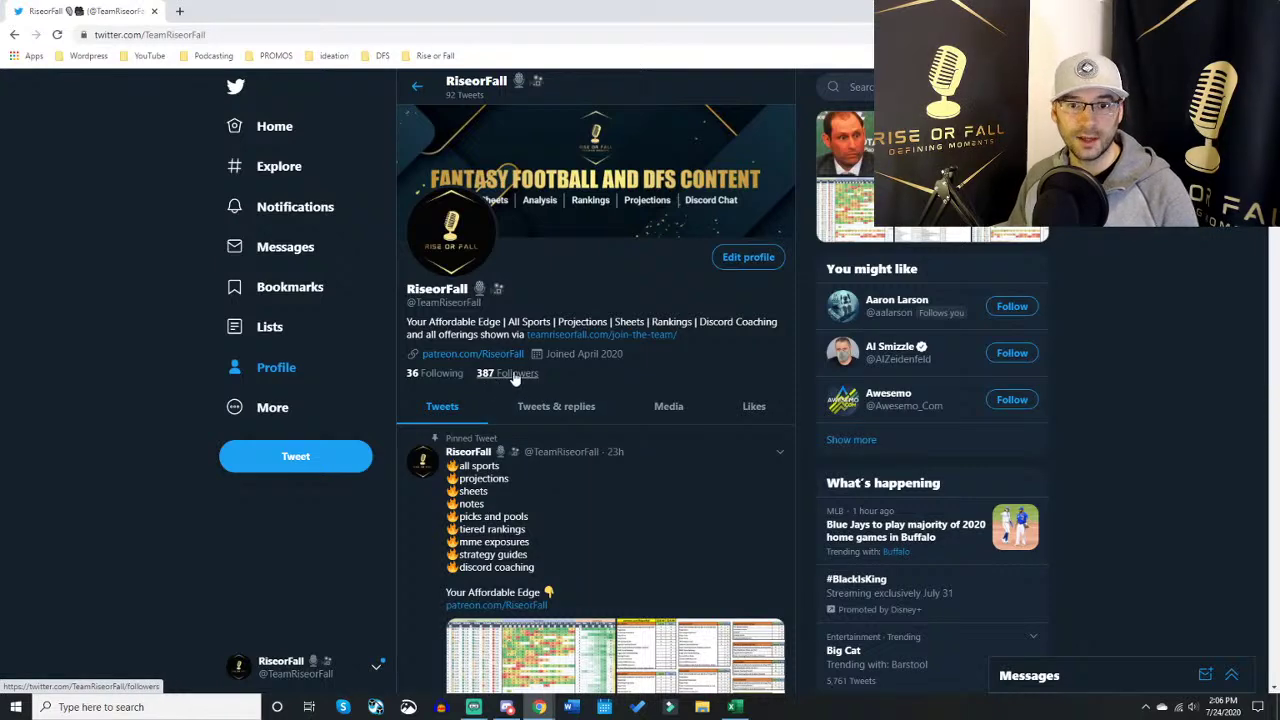
{"action": "scroll", "coordinate": [600, 390], "scroll_direction": "down", "scroll_amount": 3}
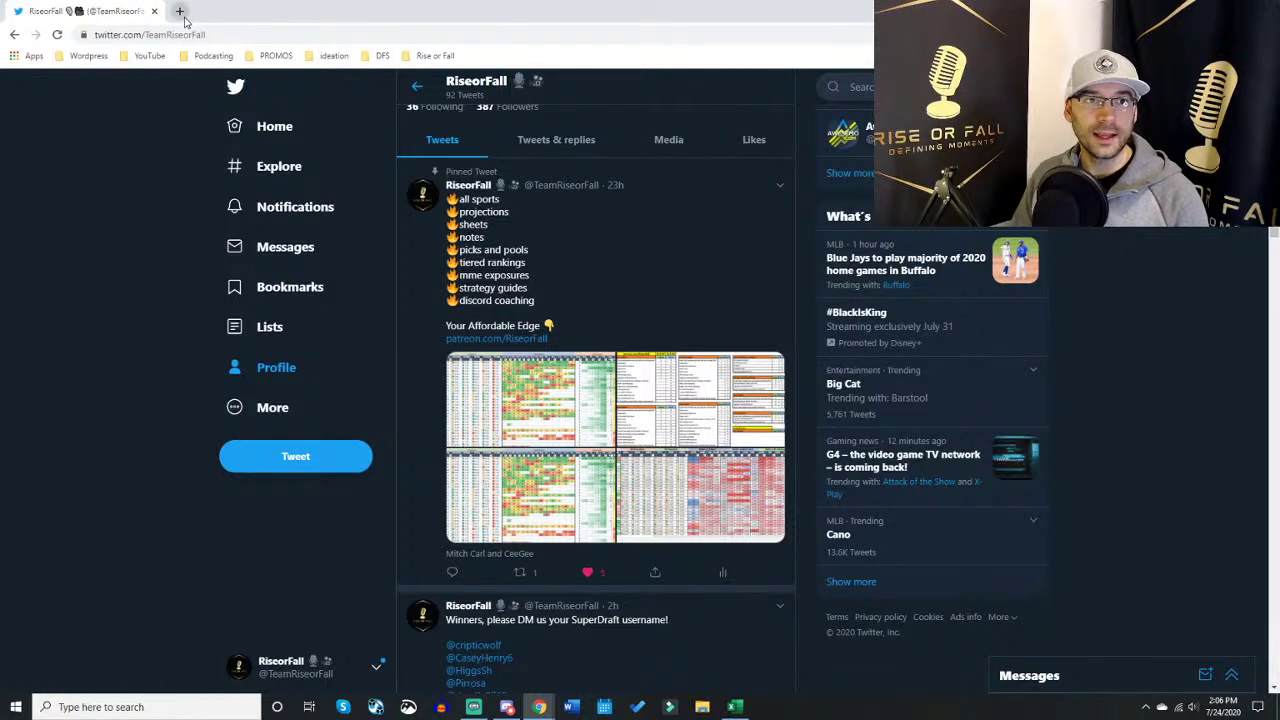
Step: Change back to the host's personal Twitter account and look through its profile and recent tweets
{"action": "left_click", "coordinate": [288, 674]}
{"action": "left_click", "coordinate": [313, 513]}
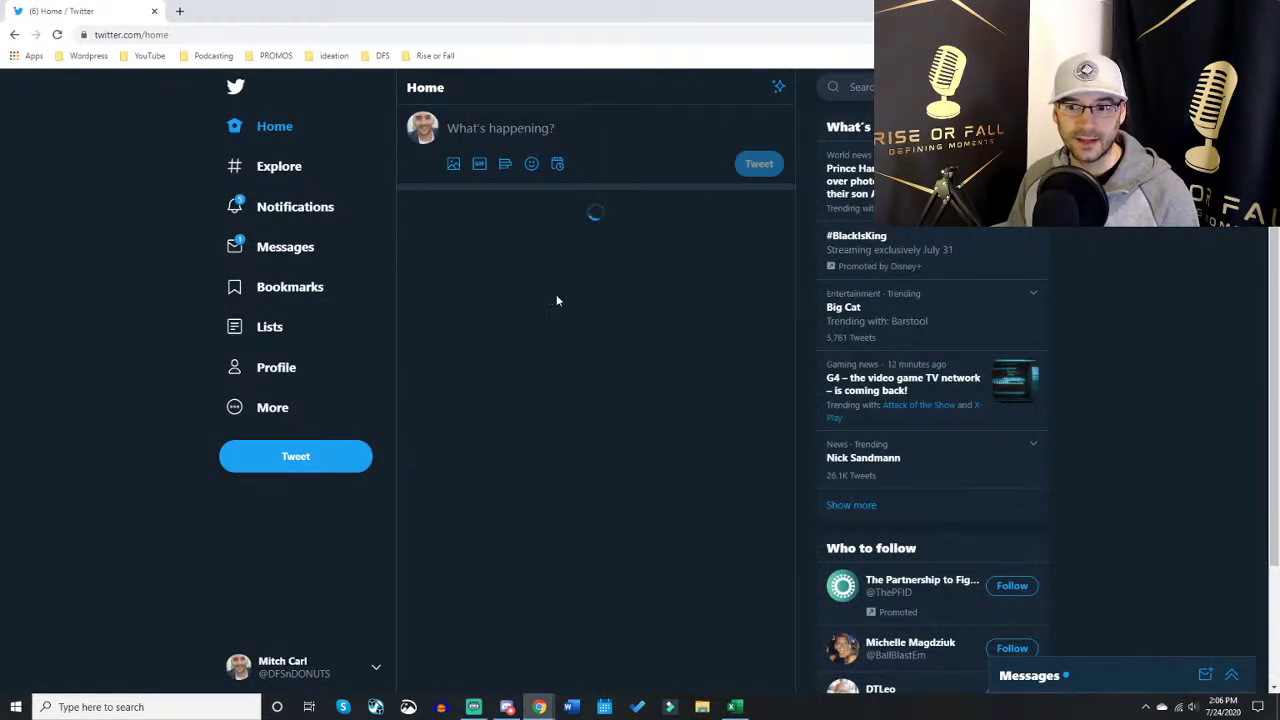
{"action": "scroll", "coordinate": [480, 280], "scroll_direction": "down", "scroll_amount": 1}
{"action": "left_click", "coordinate": [268, 370]}
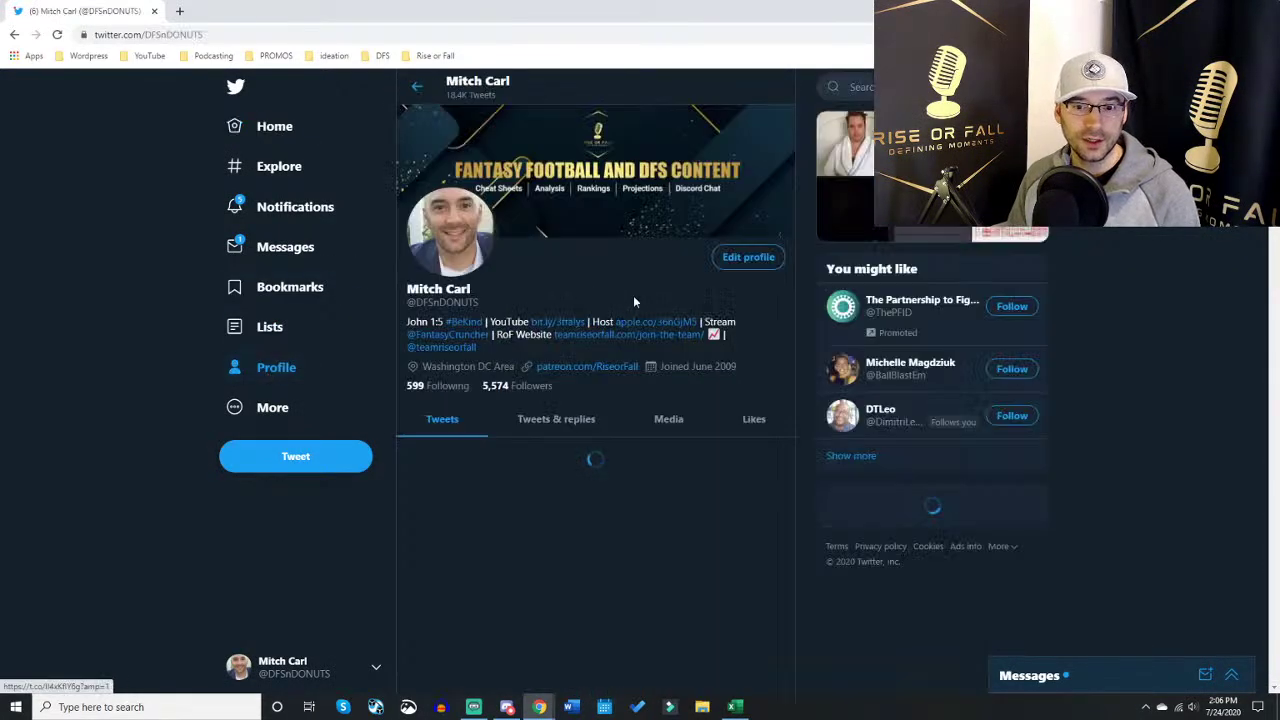
{"action": "scroll", "coordinate": [600, 380], "scroll_direction": "down", "scroll_amount": 10}
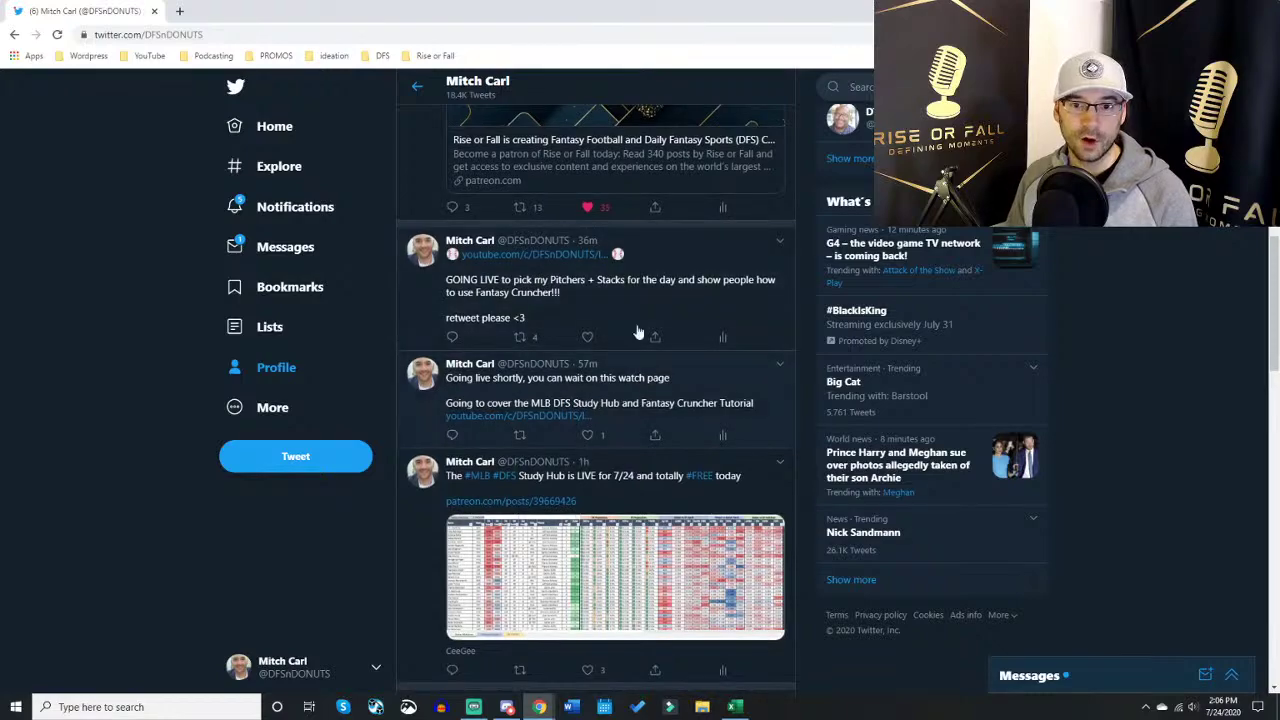
{"action": "scroll", "coordinate": [363, 286], "scroll_direction": "up", "scroll_amount": 5}
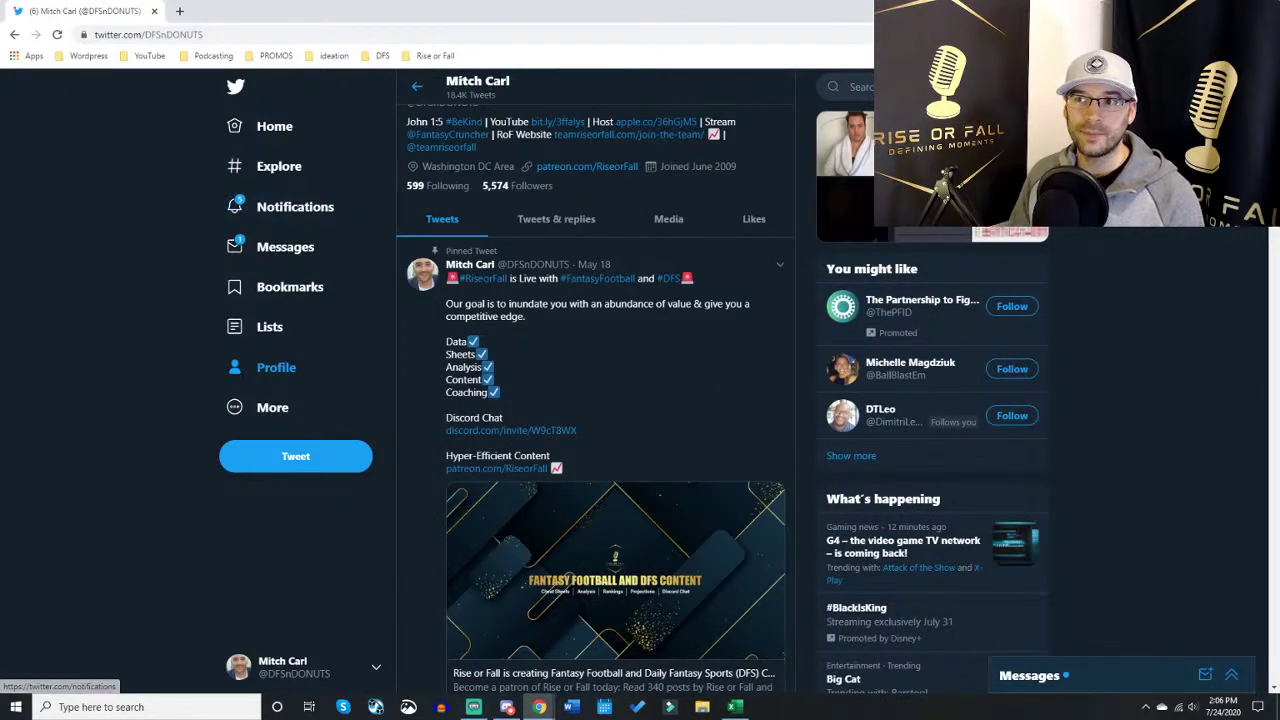
Step: Return to Excel, show the Batter Matchups sheet, and switch to the Fantasy Cruncher pitcher list
{"action": "key", "text": "alt+Tab"}
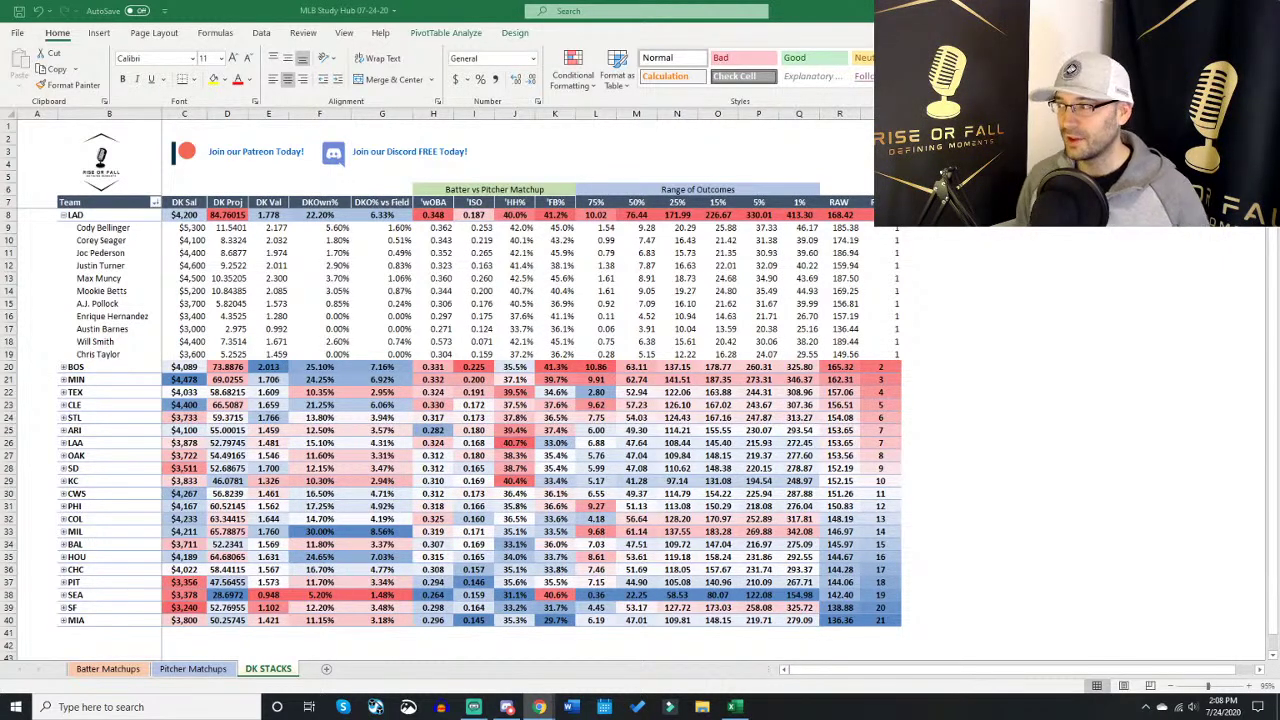
{"action": "left_click", "coordinate": [106, 672]}
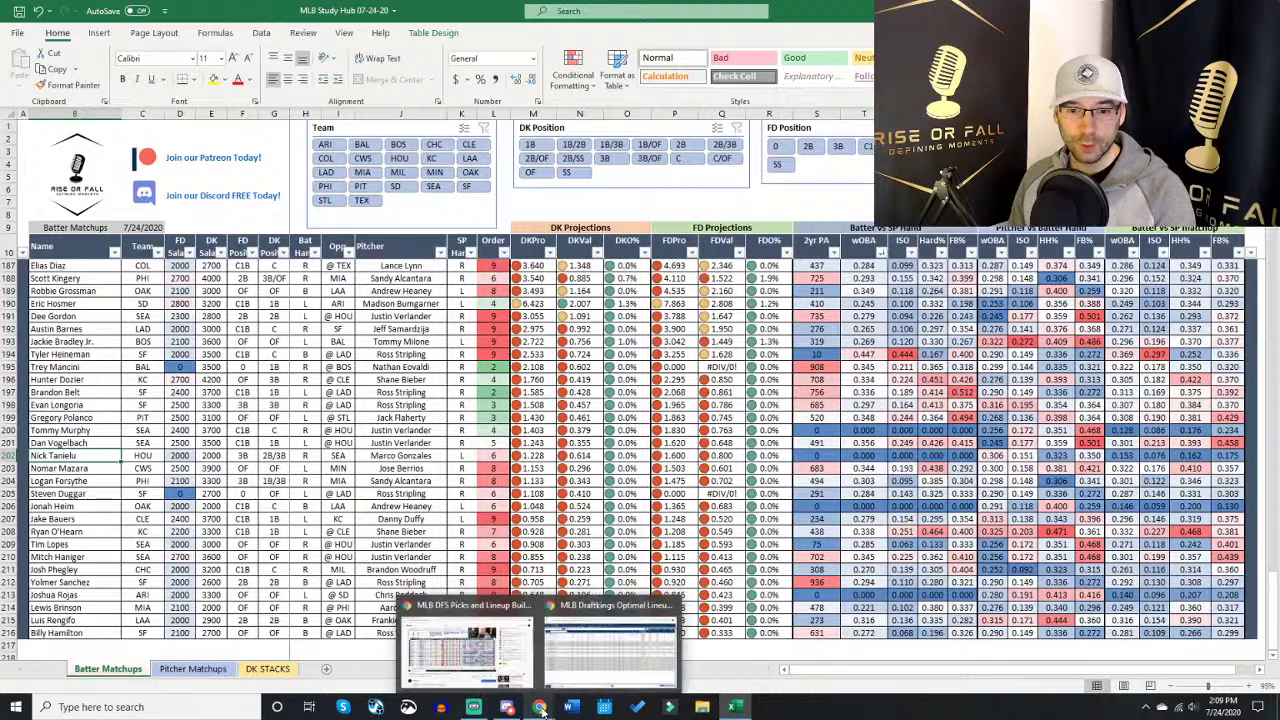
{"action": "left_click", "coordinate": [590, 645]}
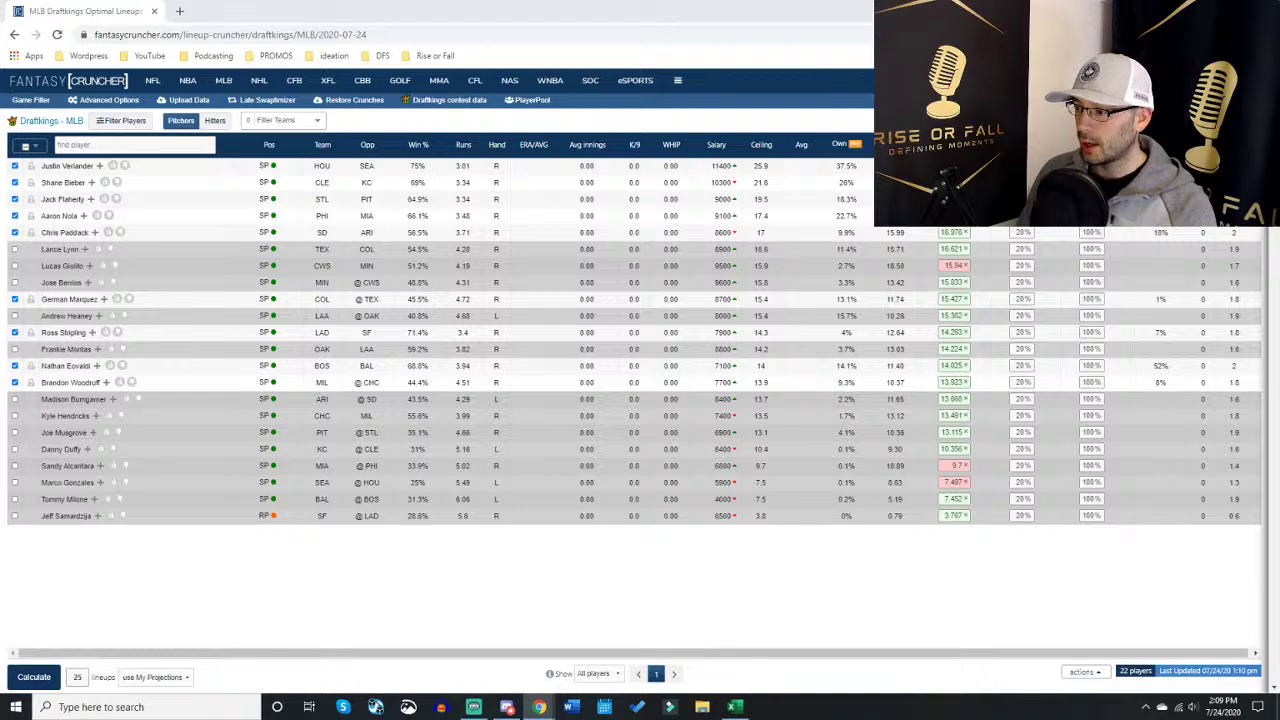
Step: Bring up the RiseorFall profile on Twitter and capture a rectangular area of it with an immediate snip in Snip & Sketch
{"action": "key", "text": "alt+Tab"}
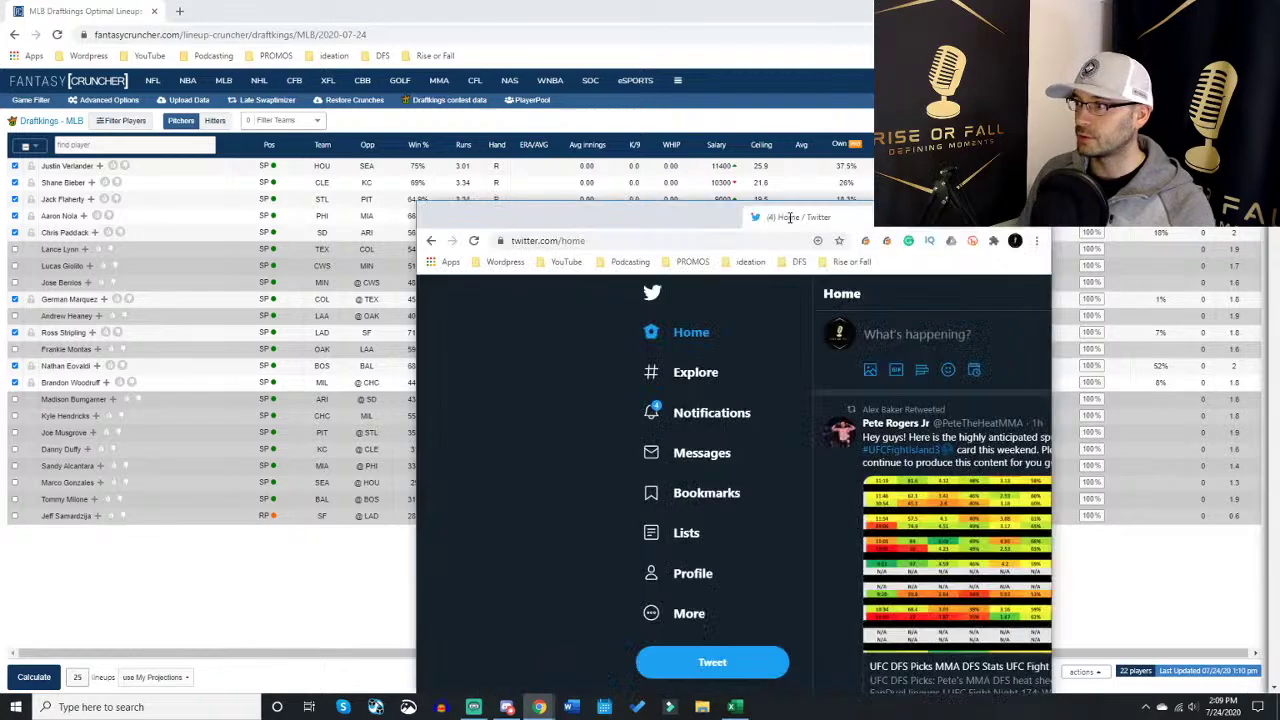
{"action": "left_click", "coordinate": [294, 370]}
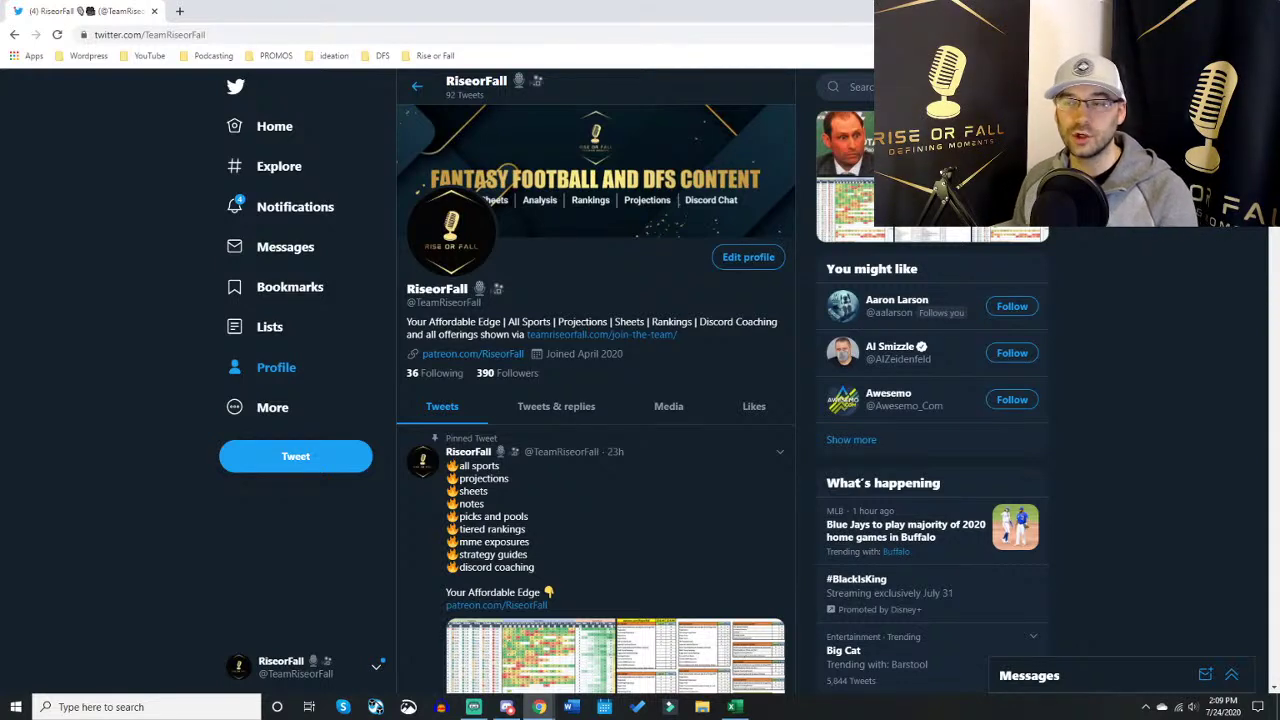
{"action": "left_click", "coordinate": [408, 707]}
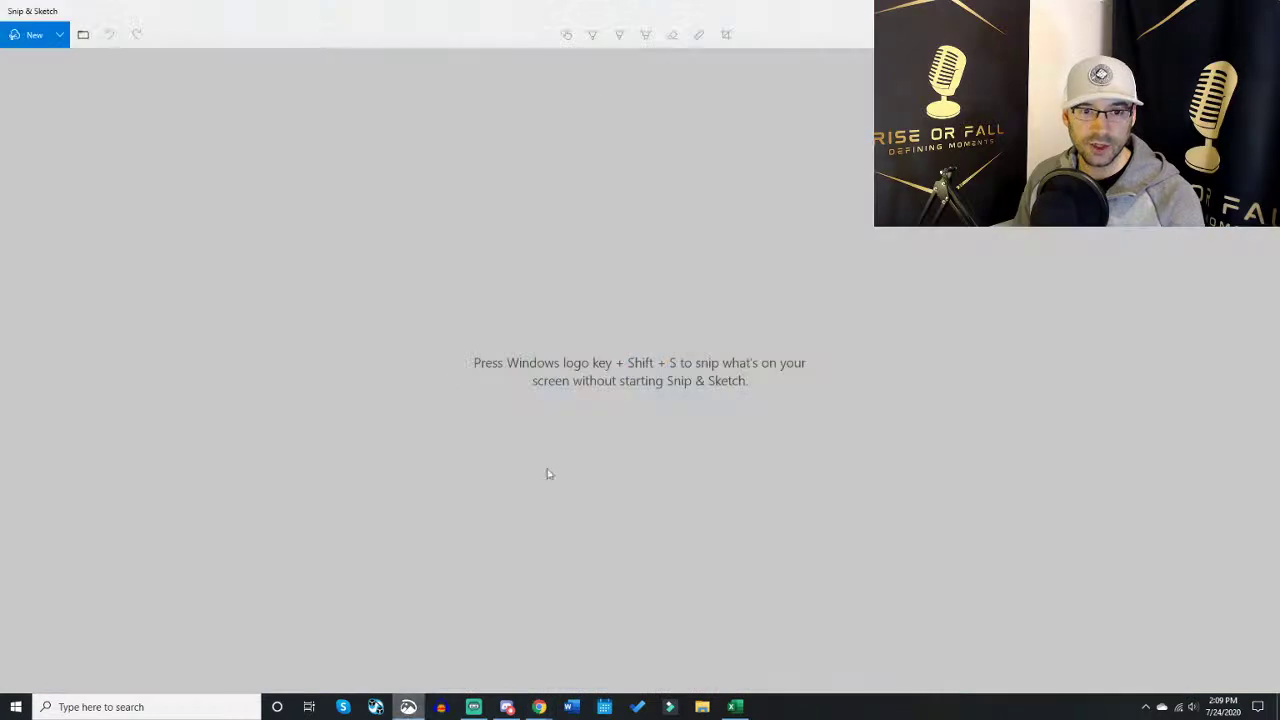
{"action": "left_click", "coordinate": [57, 38]}
{"action": "left_click", "coordinate": [30, 56]}
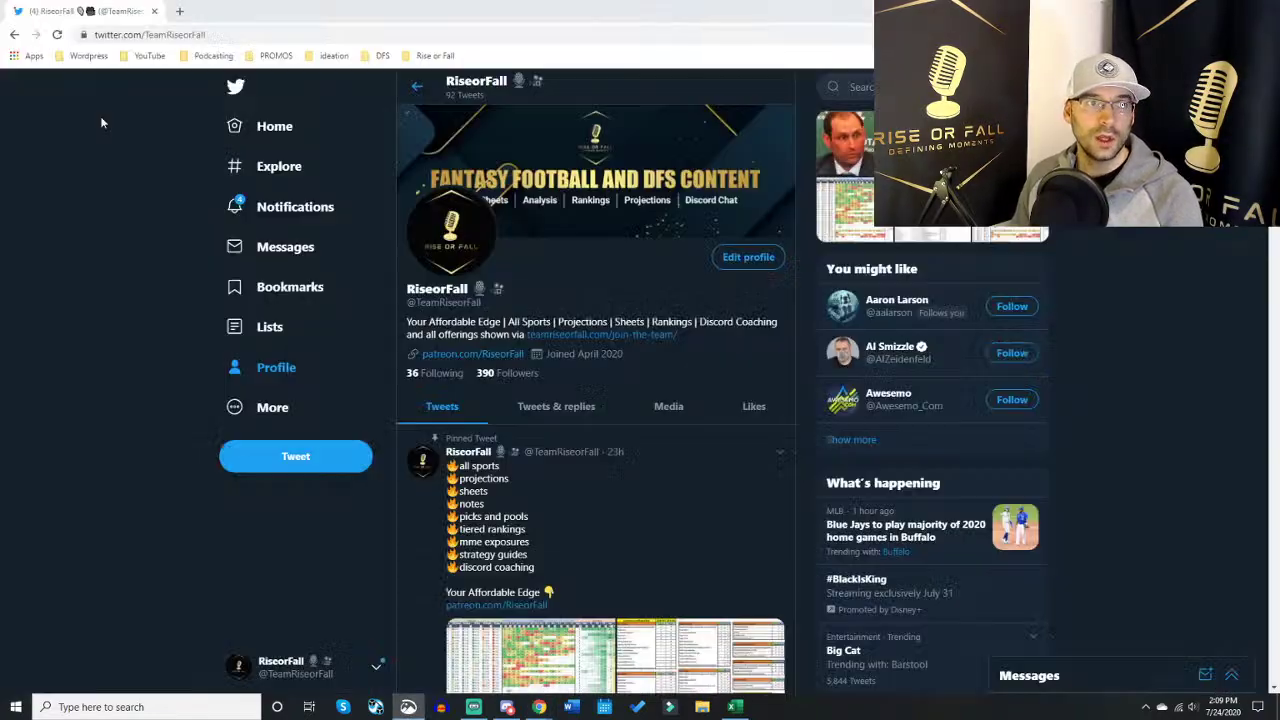
{"action": "mouse_move", "coordinate": [210, 146]}
{"action": "left_mouse_down"}
{"action": "mouse_move", "coordinate": [281, 196]}
{"action": "mouse_move", "coordinate": [987, 540]}
{"action": "left_mouse_up"}
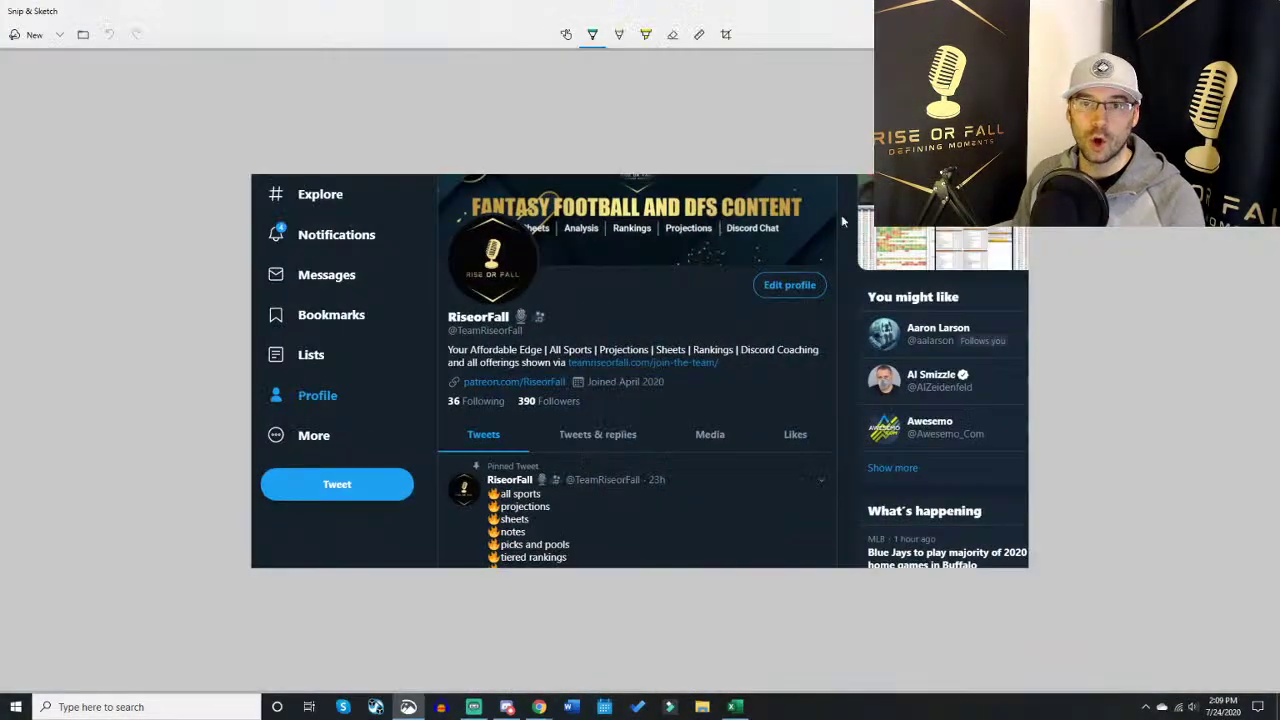
Step: Take a 3-second delayed snip of the projection and matchup columns in Excel's Batter Matchups sheet, and return to the Twitter profile
{"action": "left_click", "coordinate": [59, 36]}
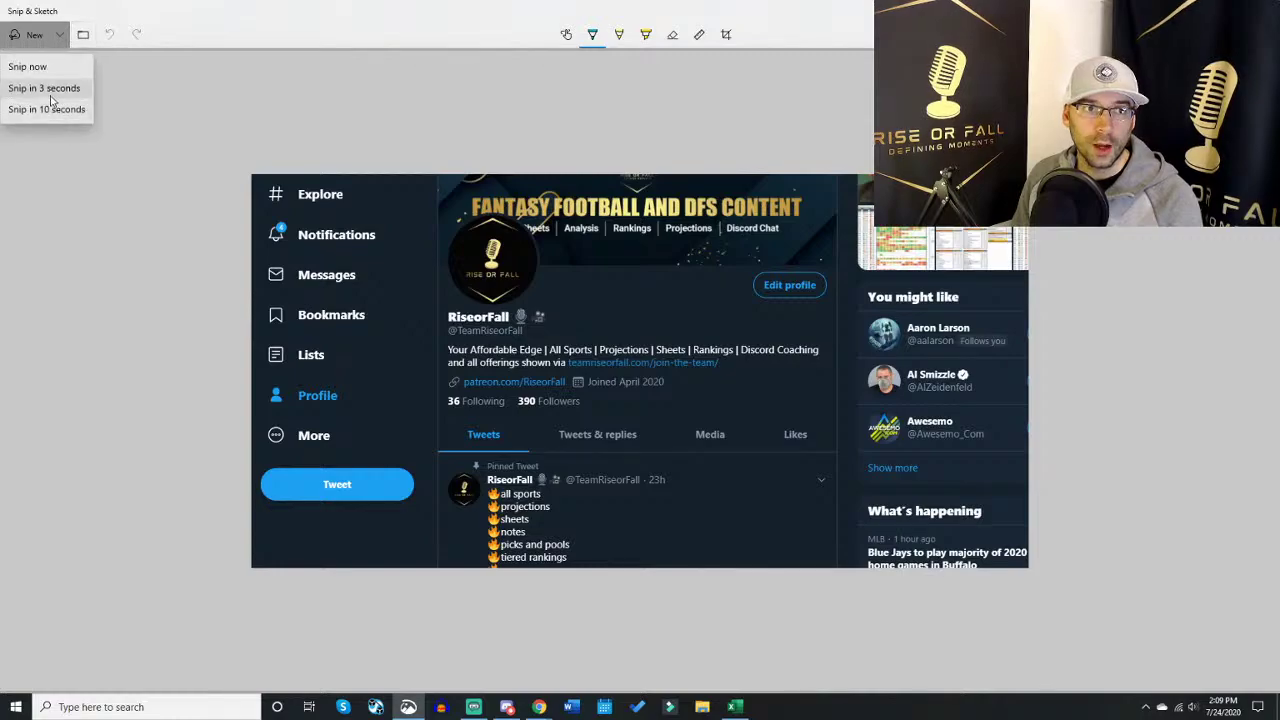
{"action": "left_click", "coordinate": [30, 56]}
{"action": "left_click", "coordinate": [734, 707]}
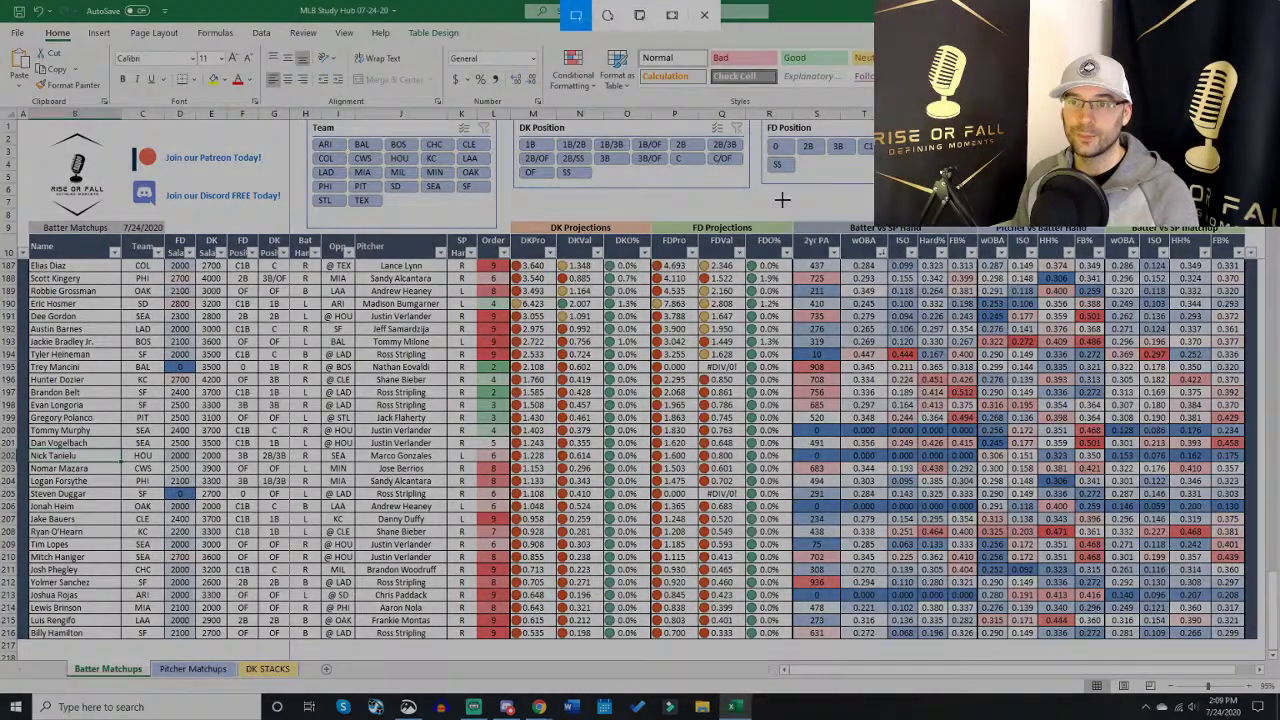
{"action": "left_click_drag", "start_coordinate": [652, 207], "coordinate": [1183, 370]}
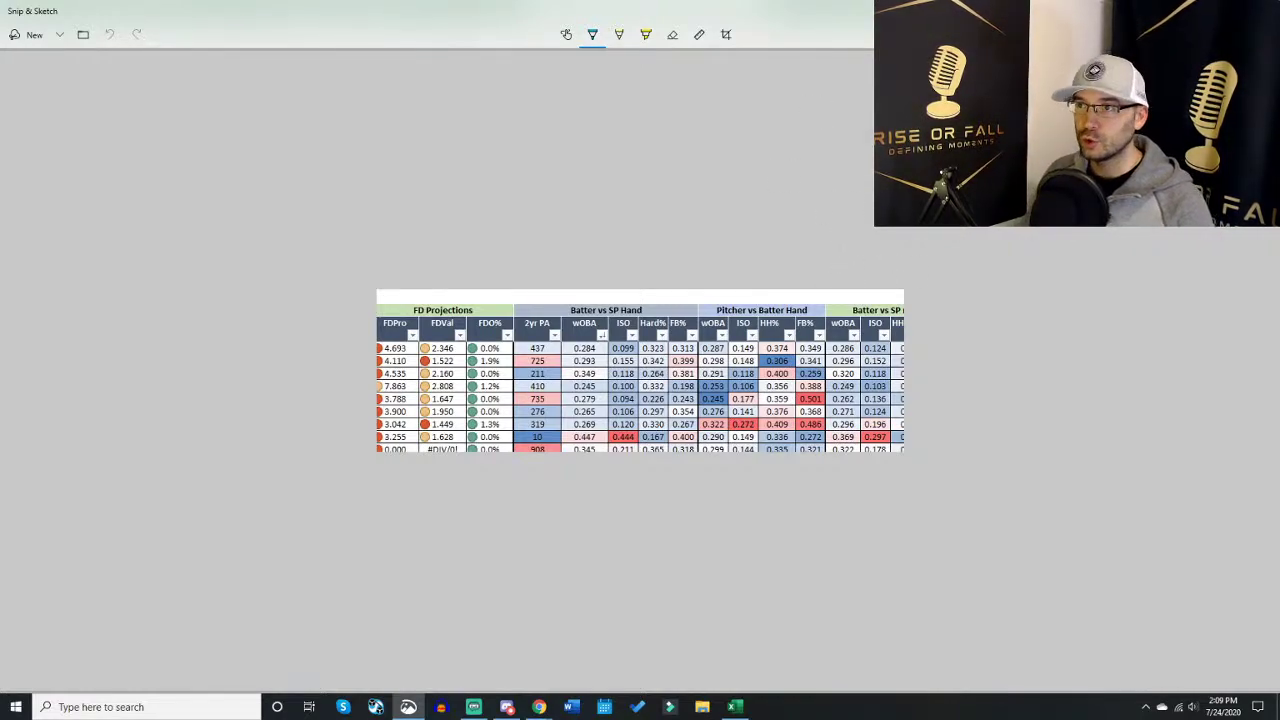
{"action": "key", "text": "alt+Tab"}
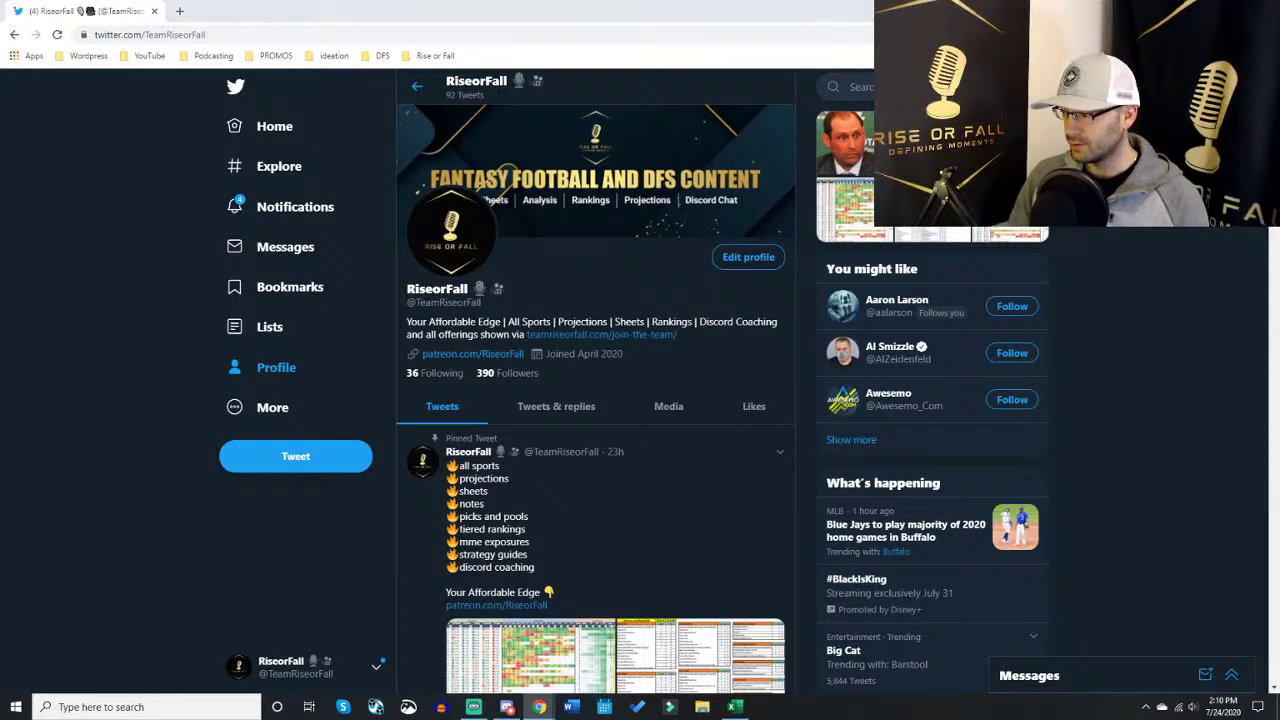
Step: Bring Excel forward, move its window off this monitor, and switch to the Fantasy Cruncher pitcher list
{"action": "key", "text": "alt+Tab"}
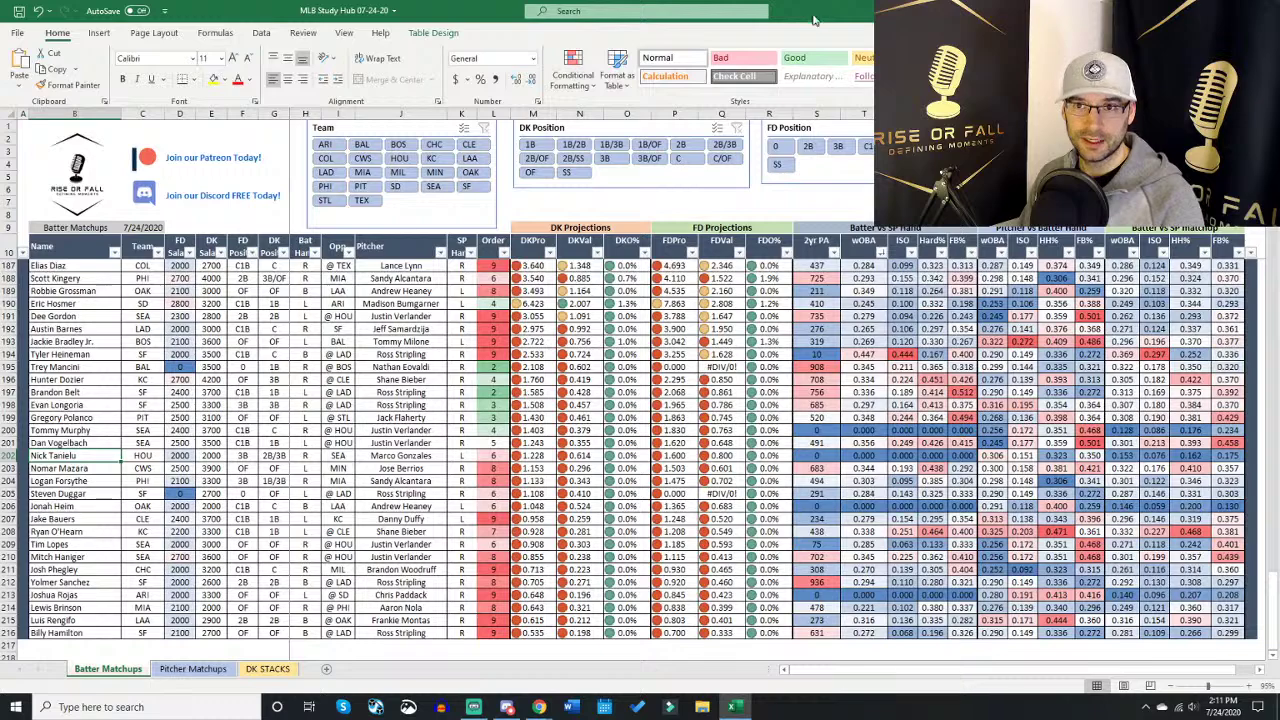
{"action": "left_click_drag", "start_coordinate": [814, 18], "coordinate": [1279, 213]}
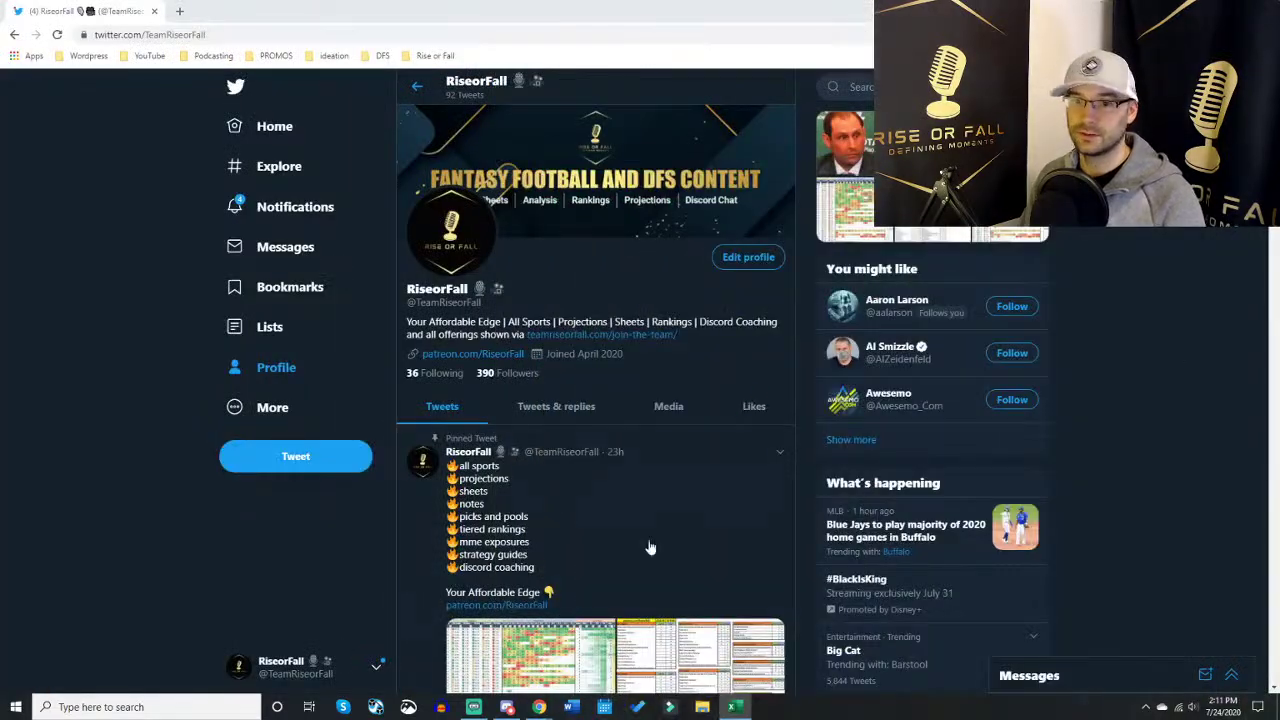
{"action": "key", "text": "alt+Tab"}
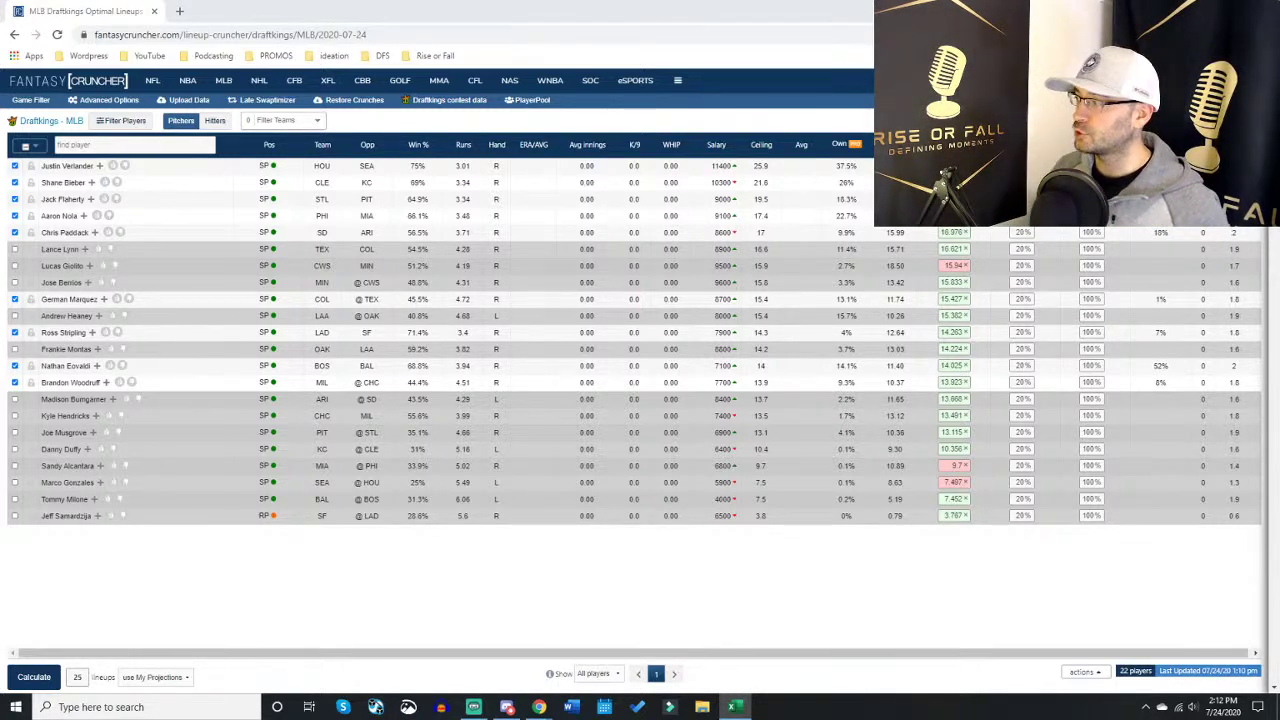
{"action": "key", "text": "alt+Tab"}
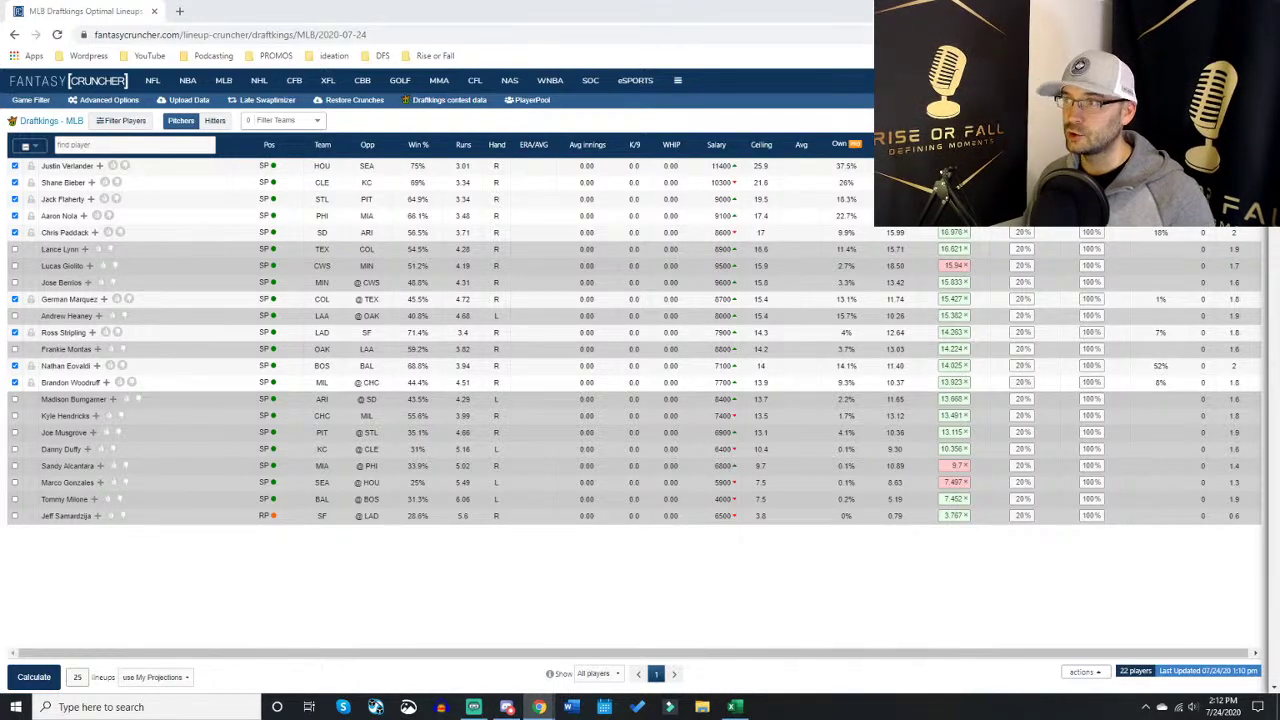
Step: Switch to the YouTube stream page, highlight the SuperDraft promo line in the description, and move that window away to reveal Fantasy Cruncher
{"action": "key", "text": "alt+Tab"}
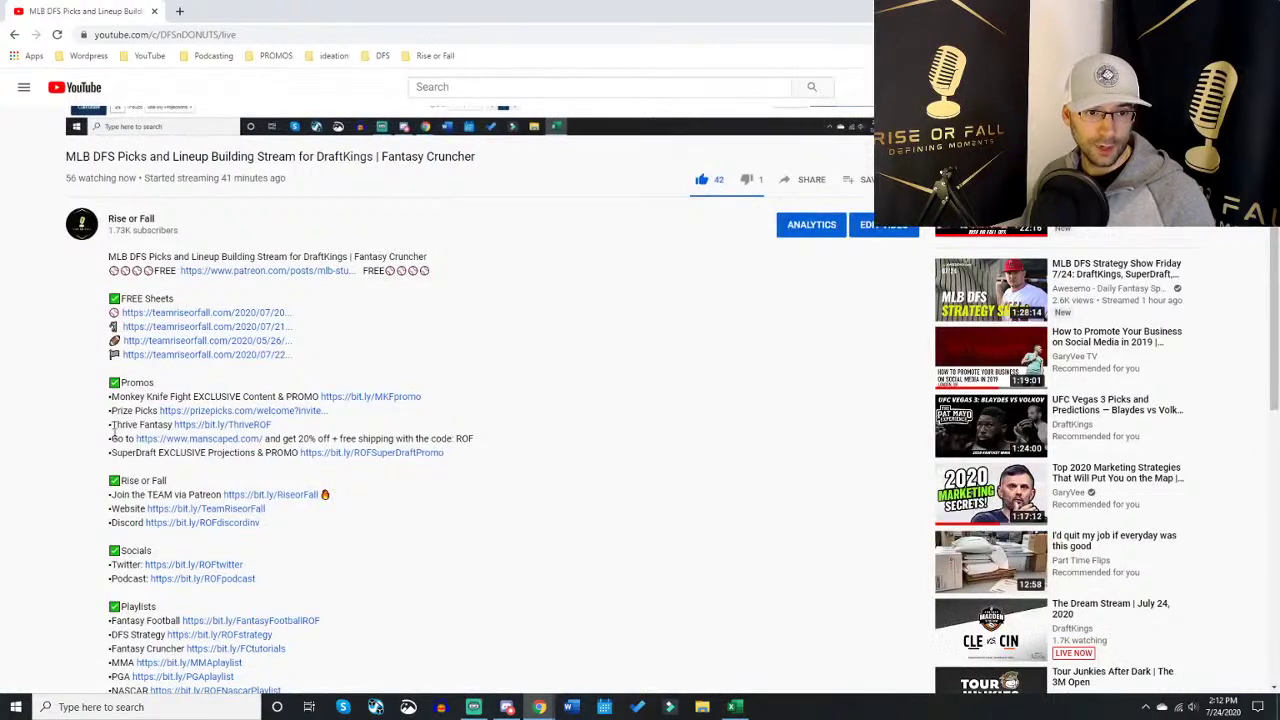
{"action": "left_click_drag", "start_coordinate": [106, 456], "coordinate": [472, 455]}
{"action": "left_click", "coordinate": [478, 457]}
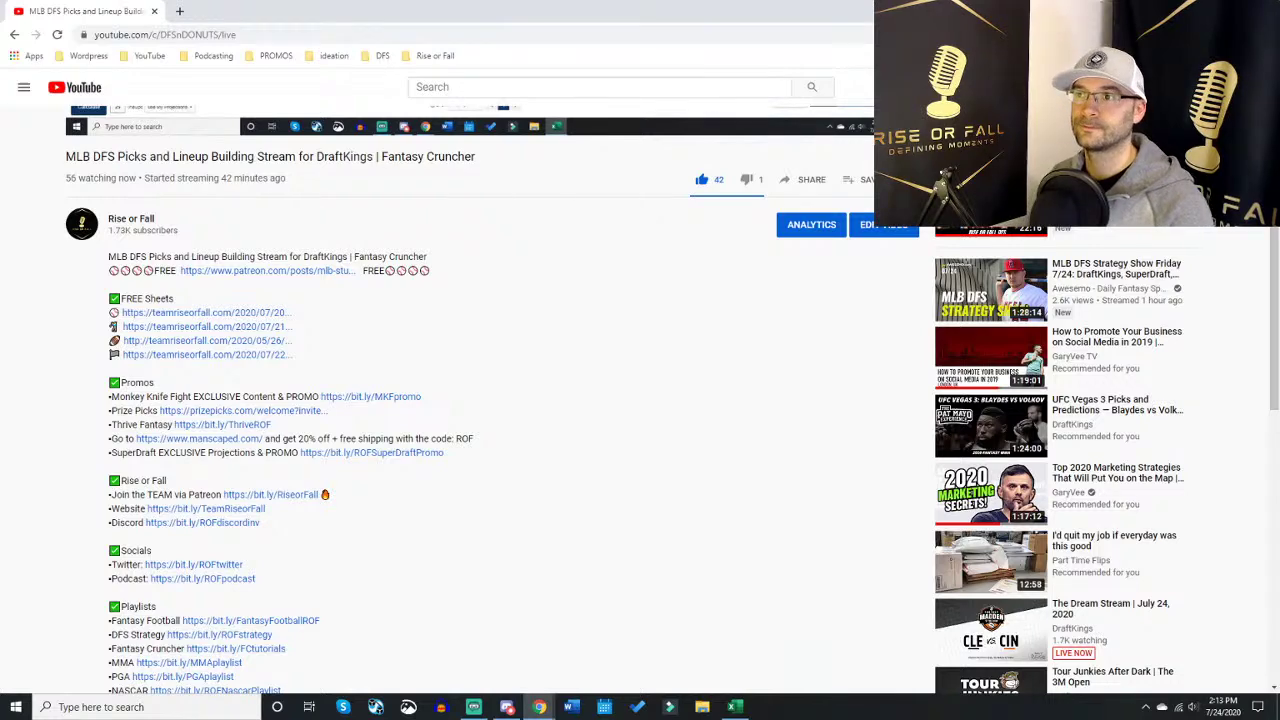
{"action": "left_click_drag", "start_coordinate": [92, 12], "coordinate": [1279, 40]}
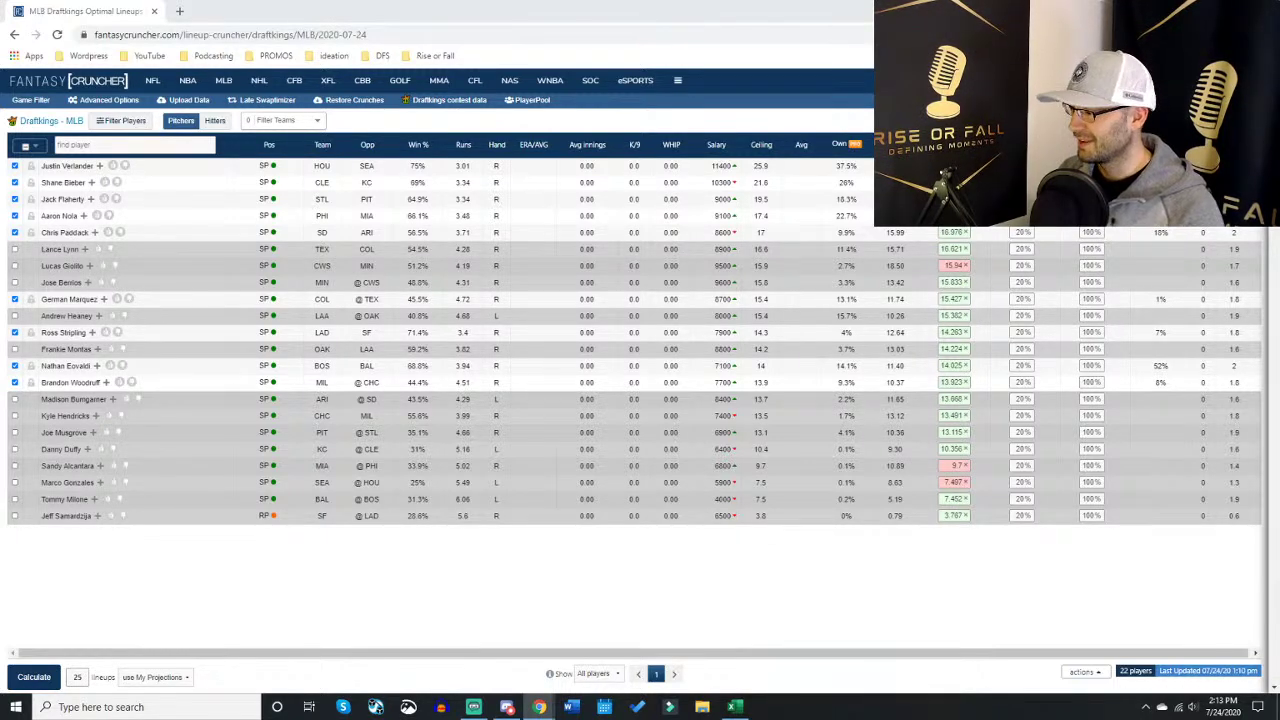
Step: Switch to the YouTube stream page, read through the viewers' pitcher replies in the live chat, and return to the Fantasy Cruncher pitcher list
{"action": "key", "text": "alt+Tab"}
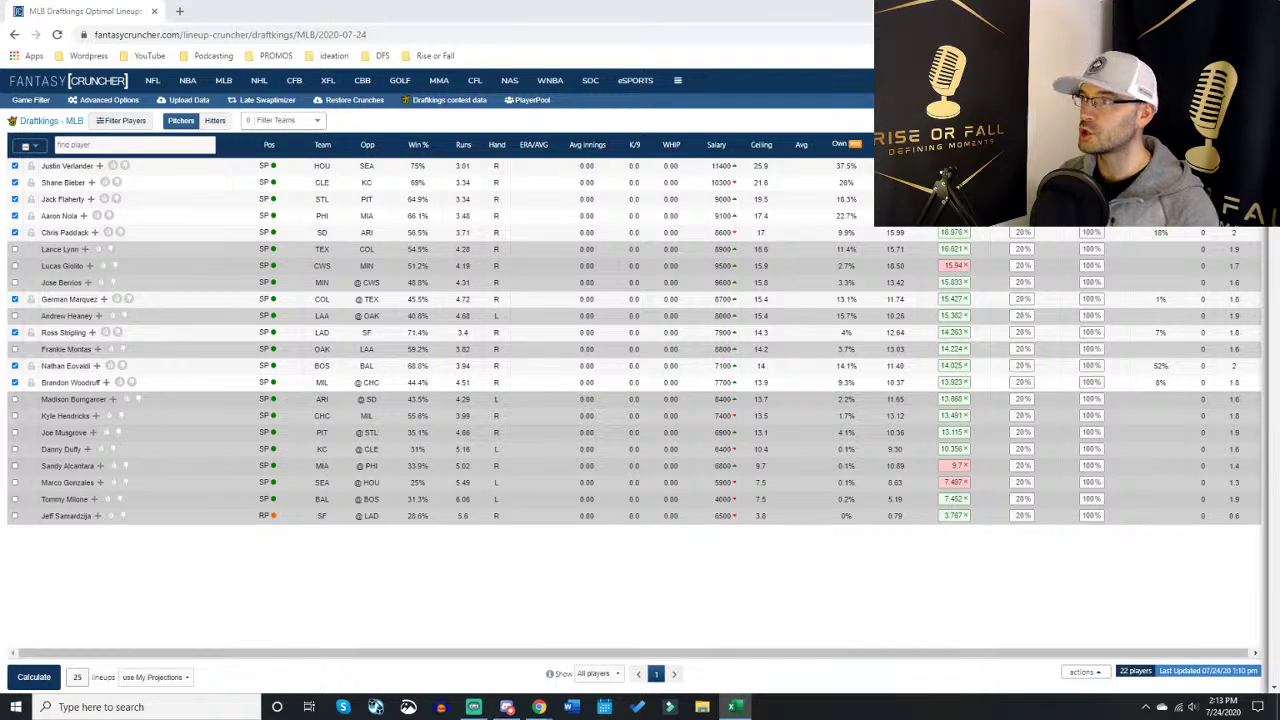
{"action": "key", "text": "alt+Tab"}
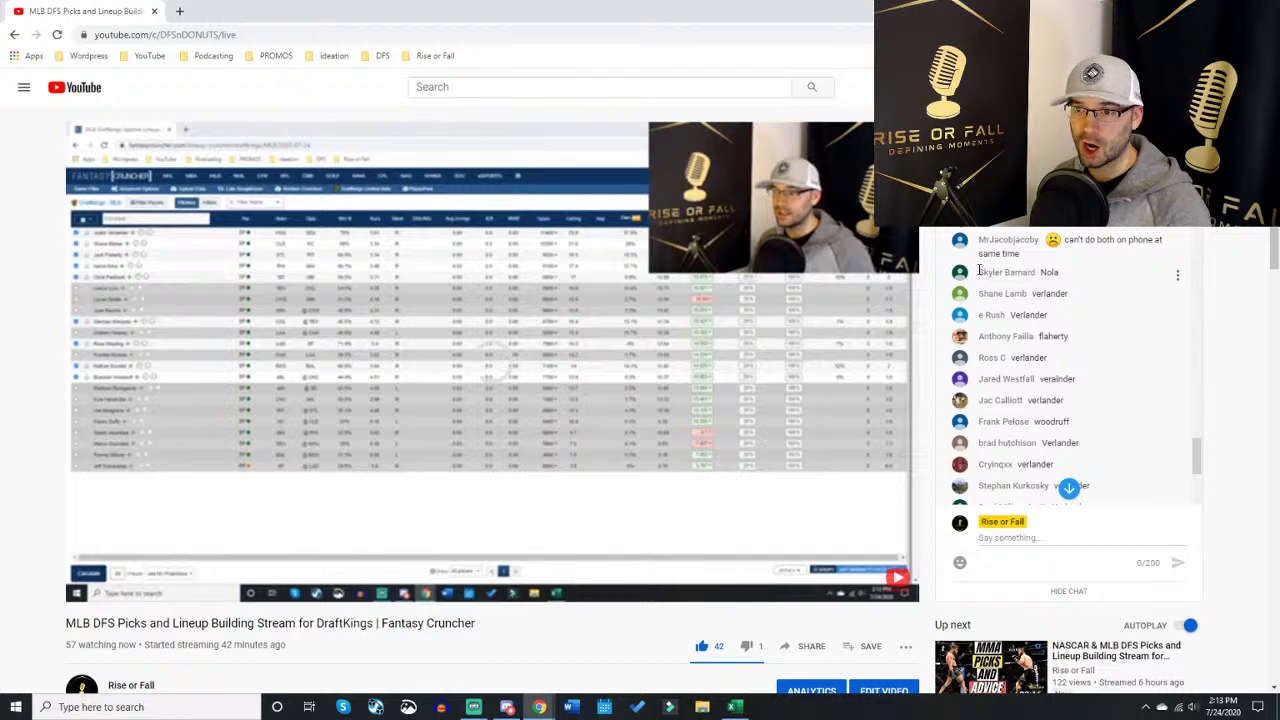
{"action": "left_click_drag", "start_coordinate": [983, 293], "coordinate": [1079, 298]}
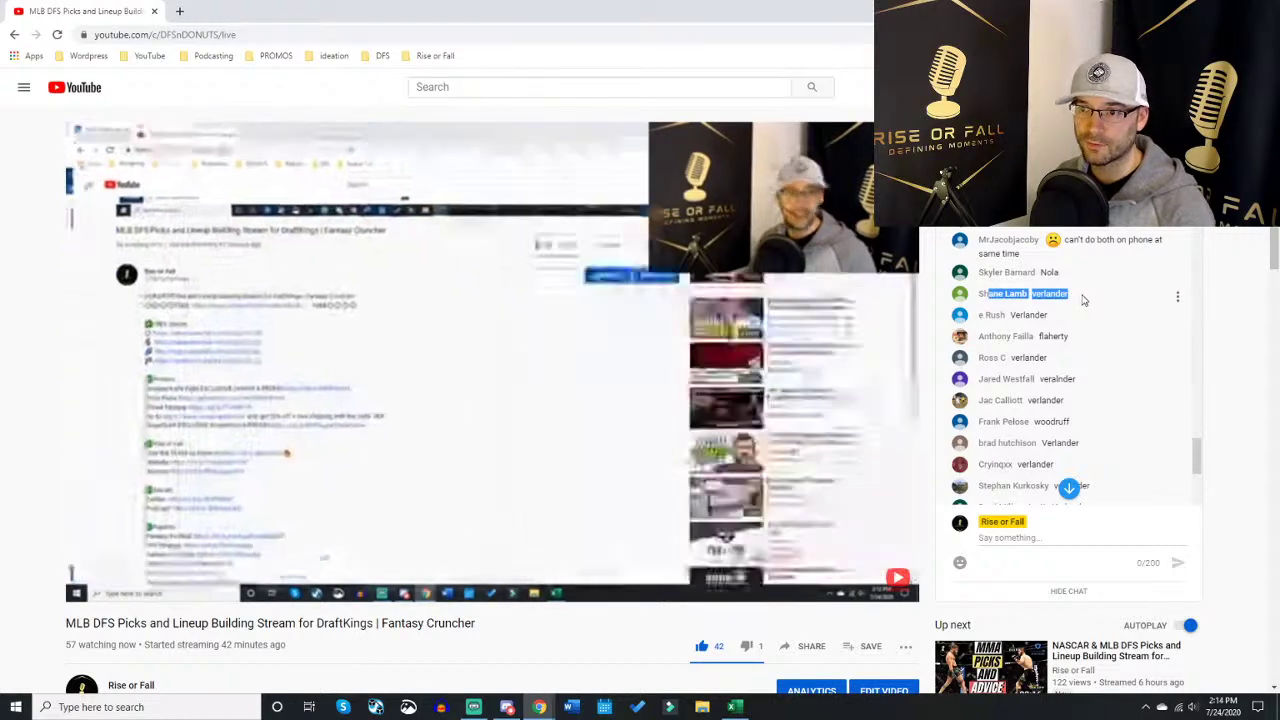
{"action": "left_click", "coordinate": [1079, 298]}
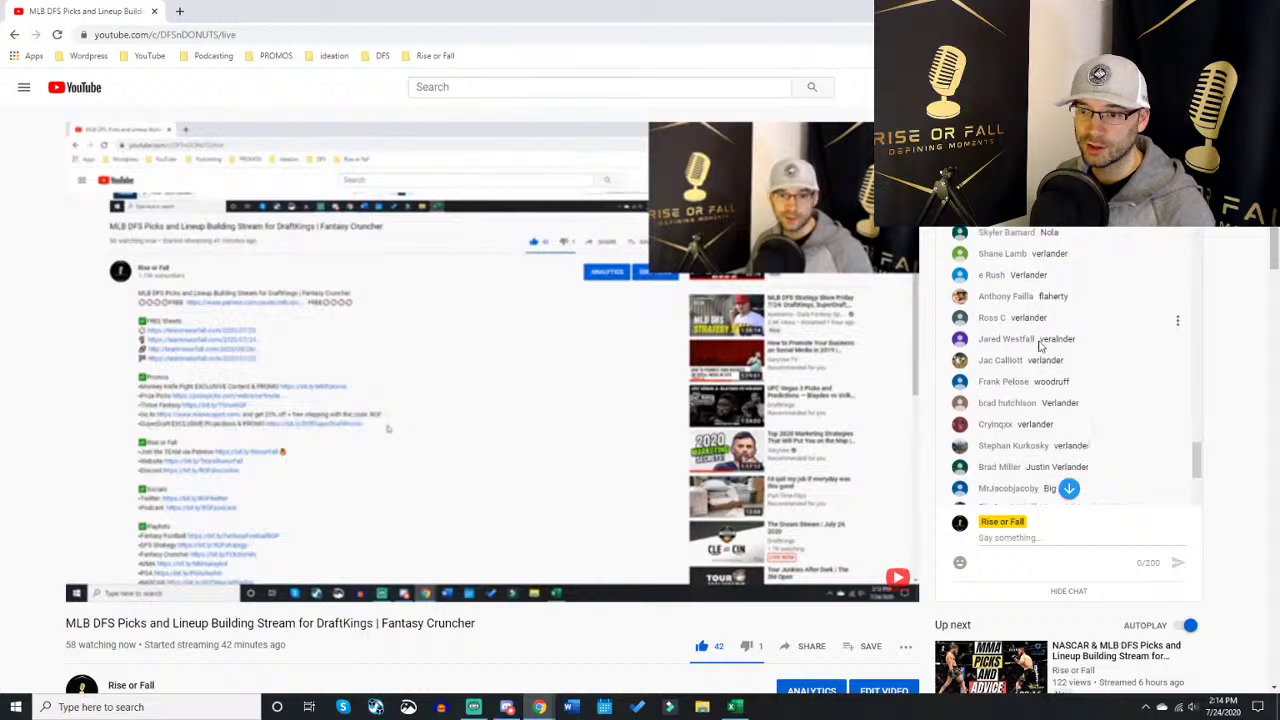
{"action": "scroll", "coordinate": [1000, 330], "scroll_direction": "down", "scroll_amount": 3}
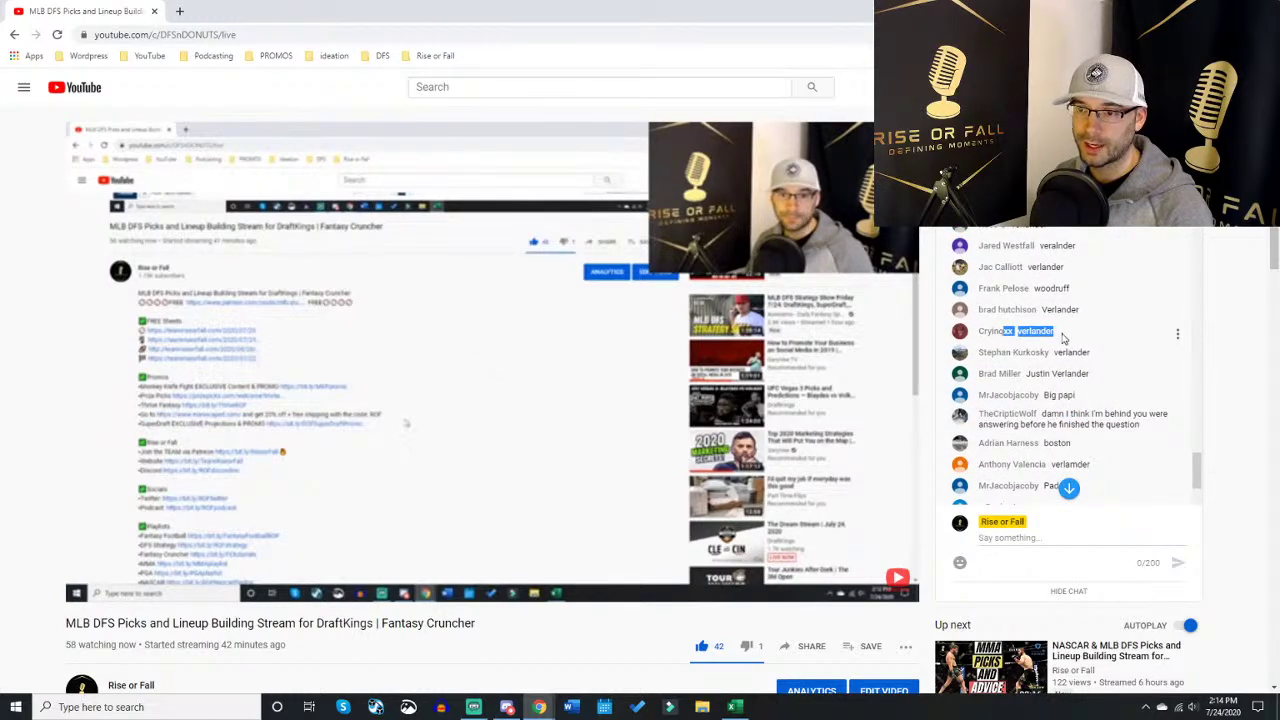
{"action": "left_click", "coordinate": [1066, 340]}
{"action": "scroll", "coordinate": [1072, 344], "scroll_direction": "down", "scroll_amount": 4}
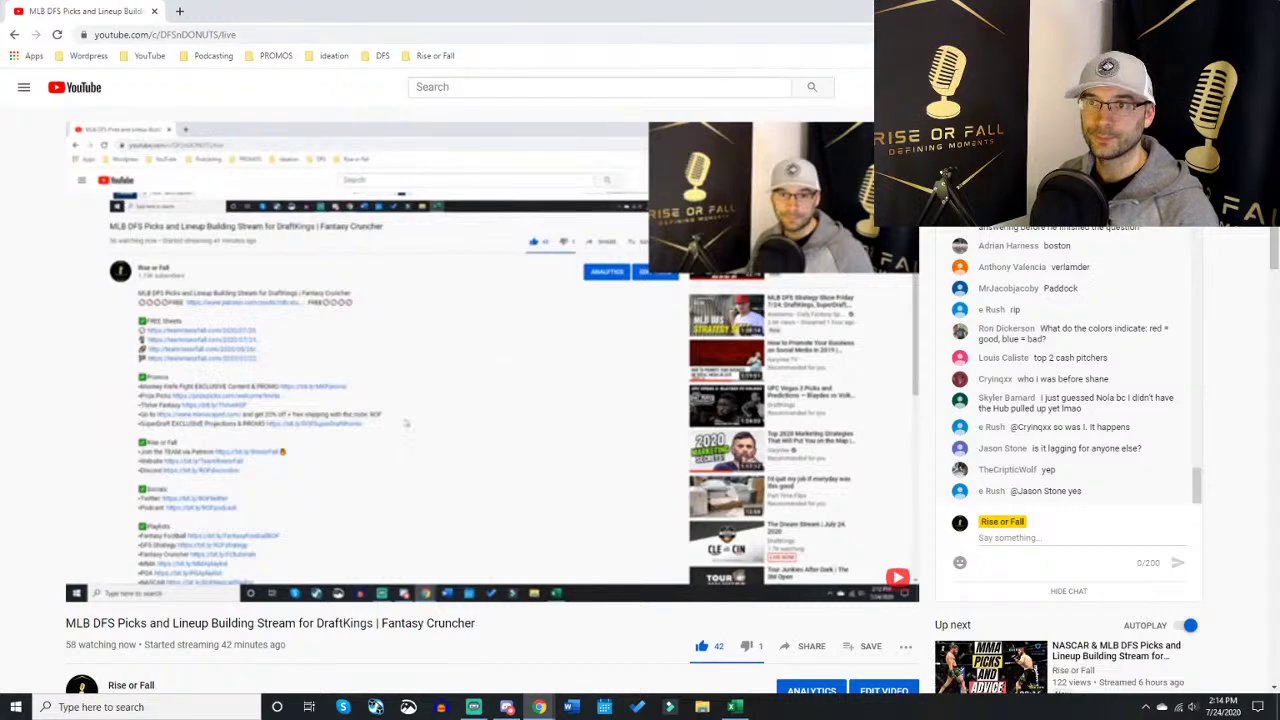
{"action": "key", "text": "alt+Left"}
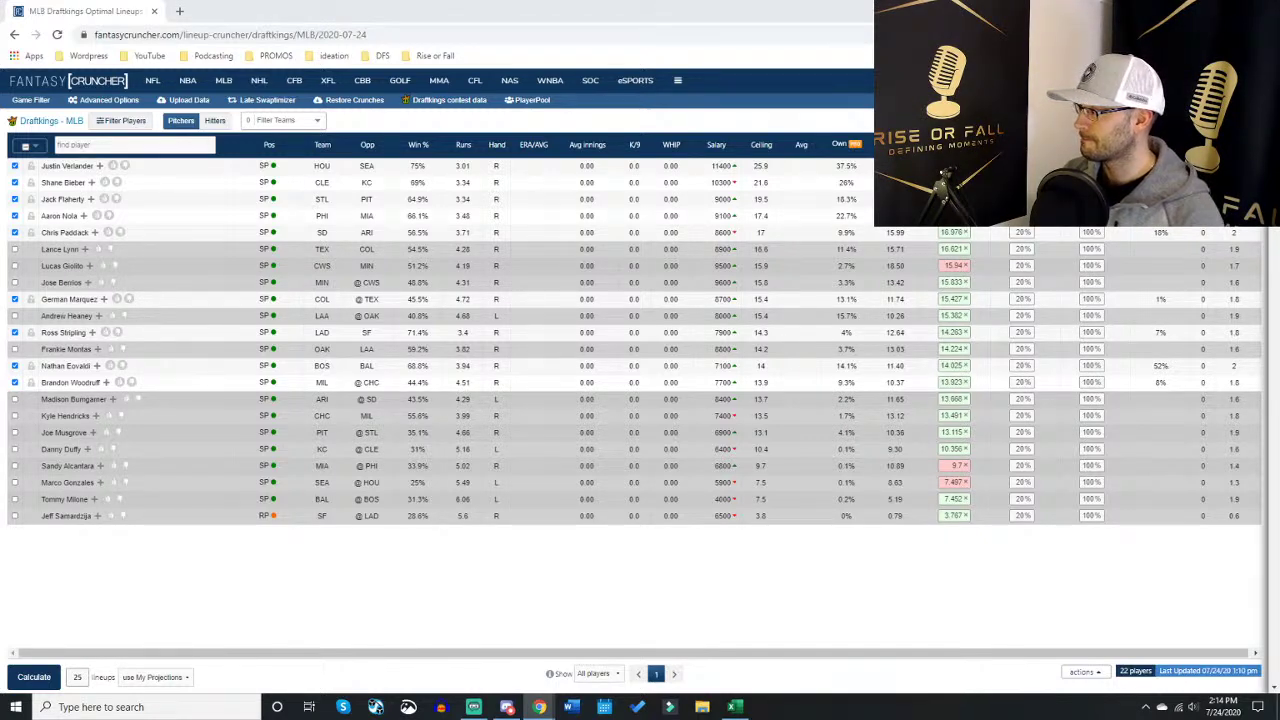
{"action": "key", "text": "alt+Tab"}
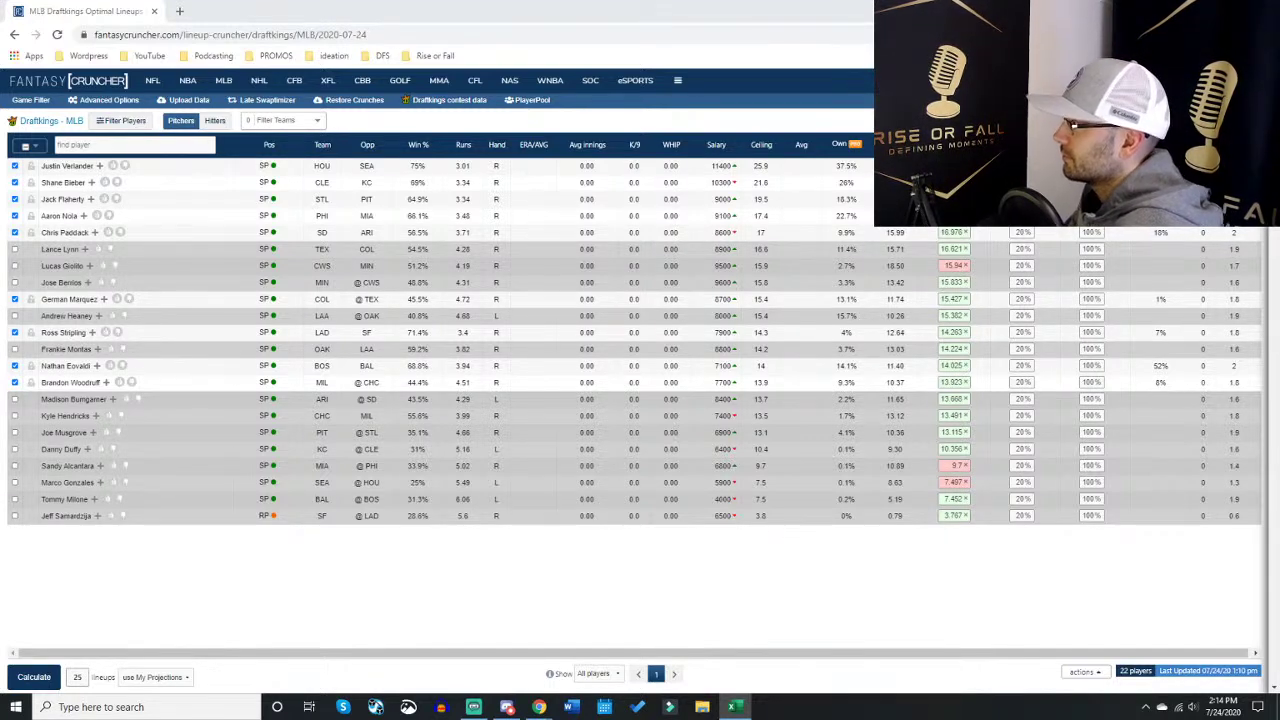
{"action": "key", "text": "alt+Tab"}
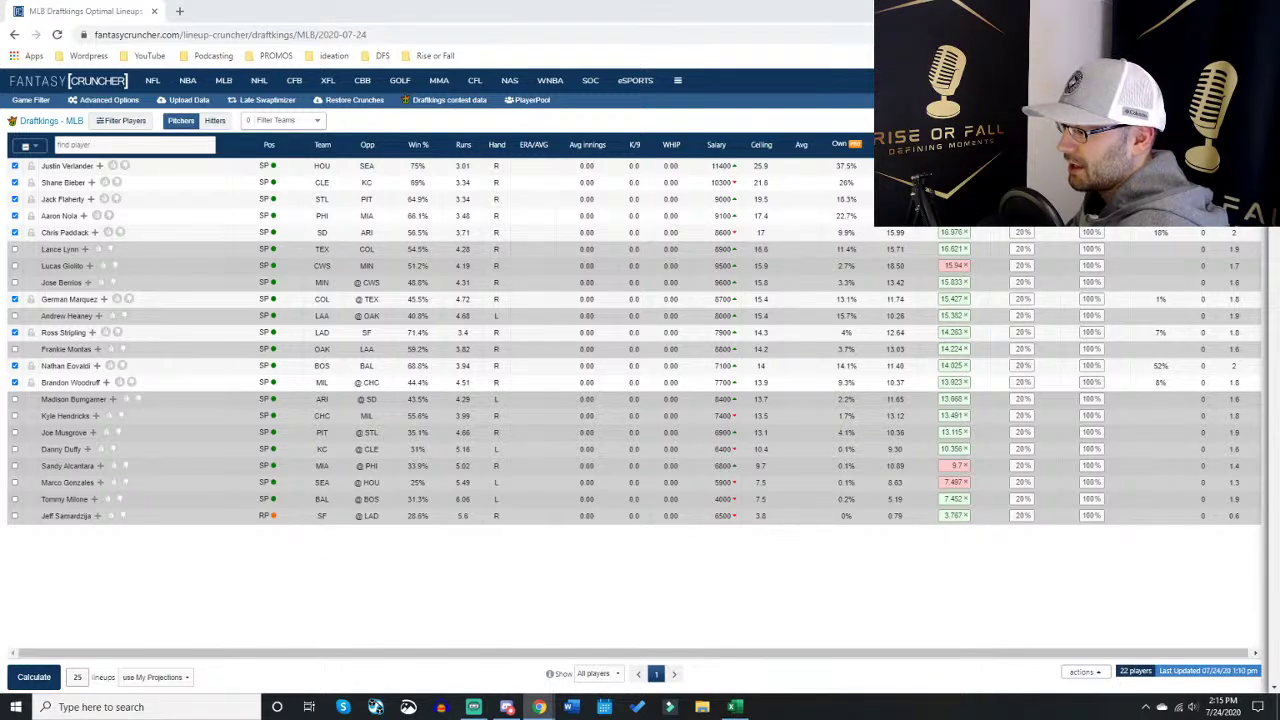
{"action": "key", "text": "alt+Tab"}
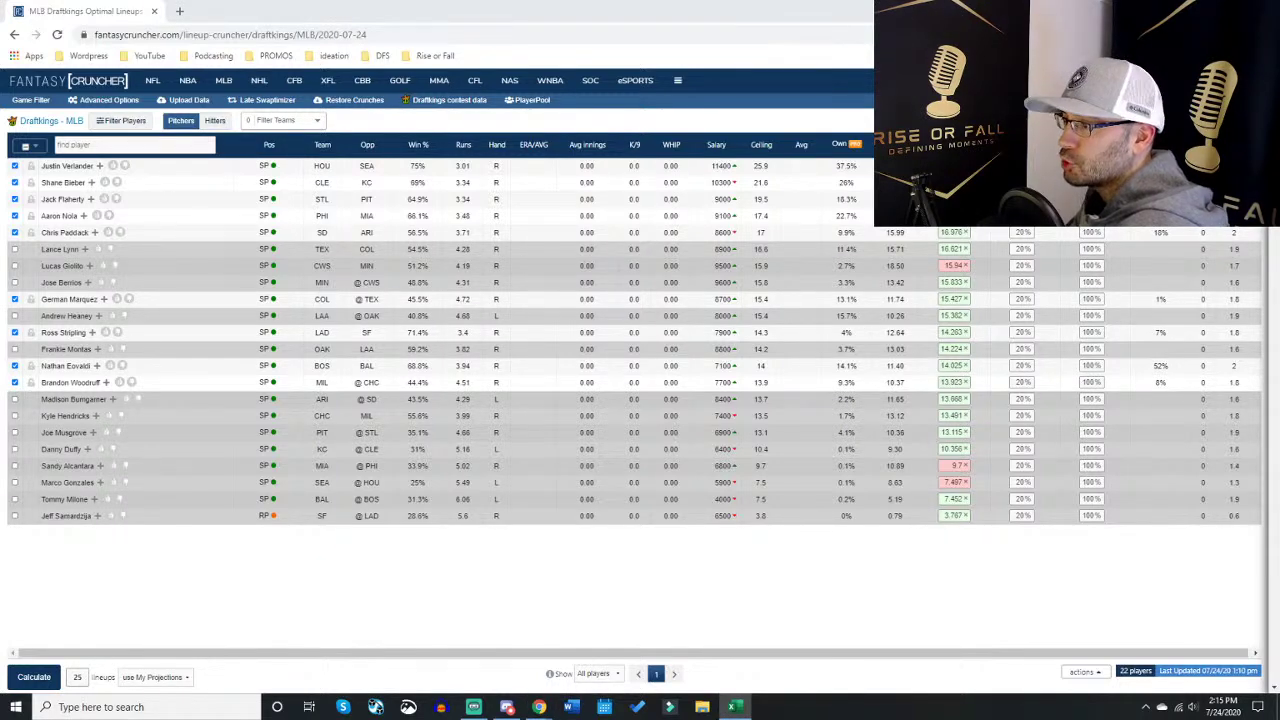